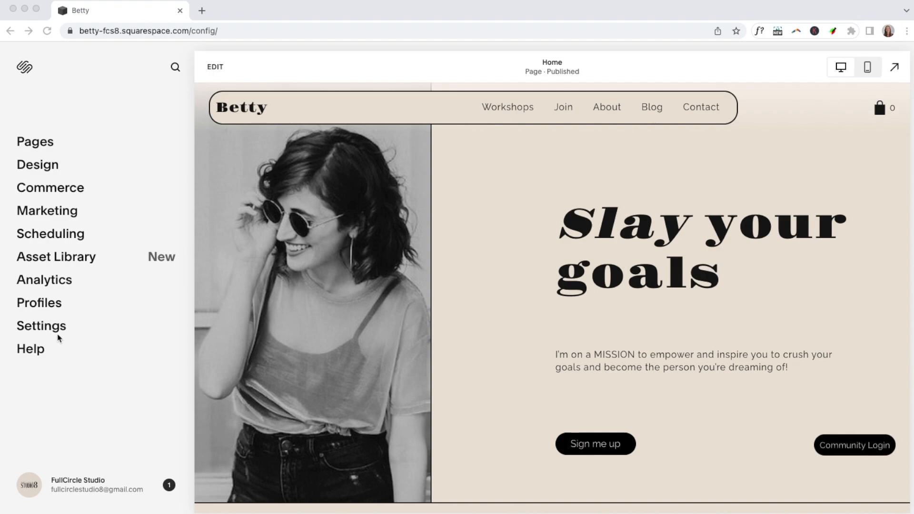
Review the site's availability options in the settings, including the public, password-protected and private choices
{"action": "left_click", "coordinate": [44, 330]}
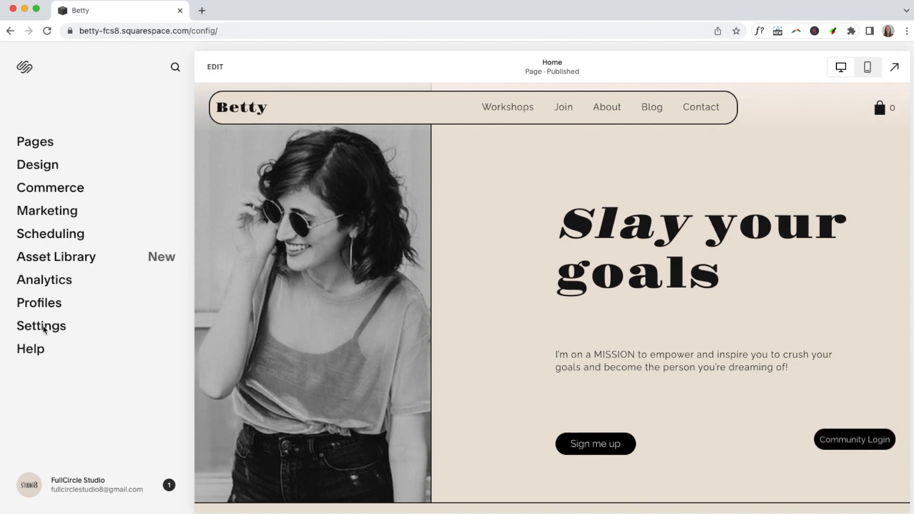
{"action": "left_click", "coordinate": [30, 328]}
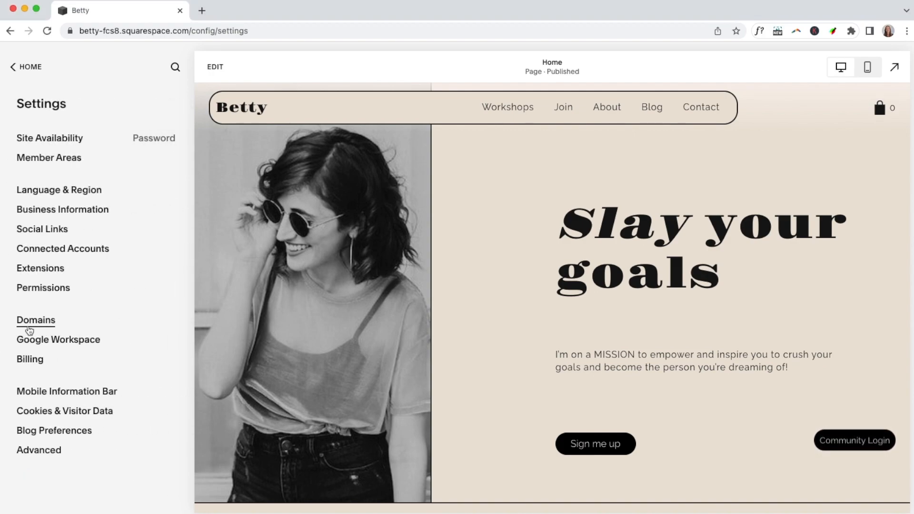
{"action": "left_click", "coordinate": [59, 142]}
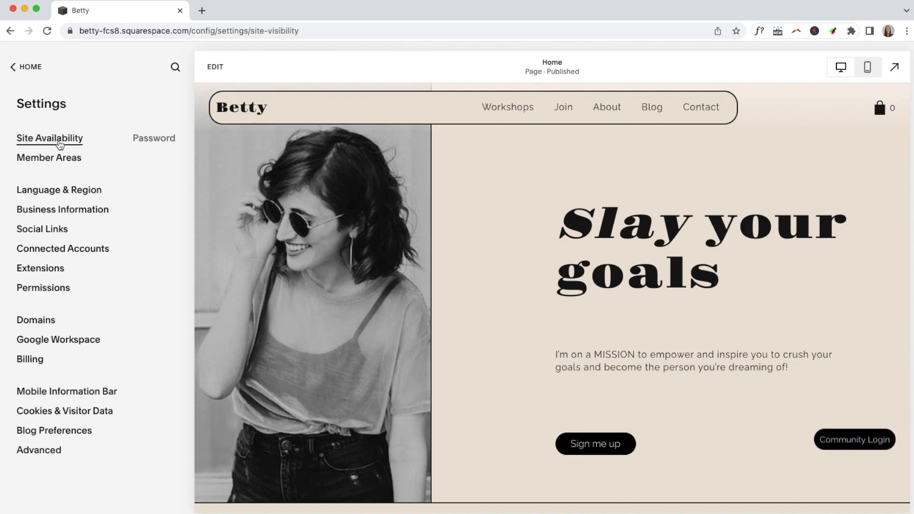
{"action": "mouse_move", "coordinate": [39, 233]}
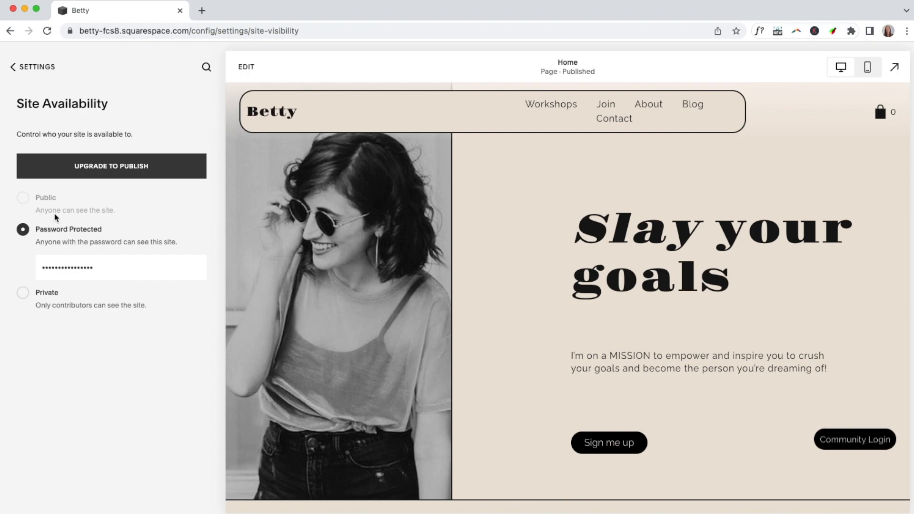
{"action": "mouse_move", "coordinate": [22, 199]}
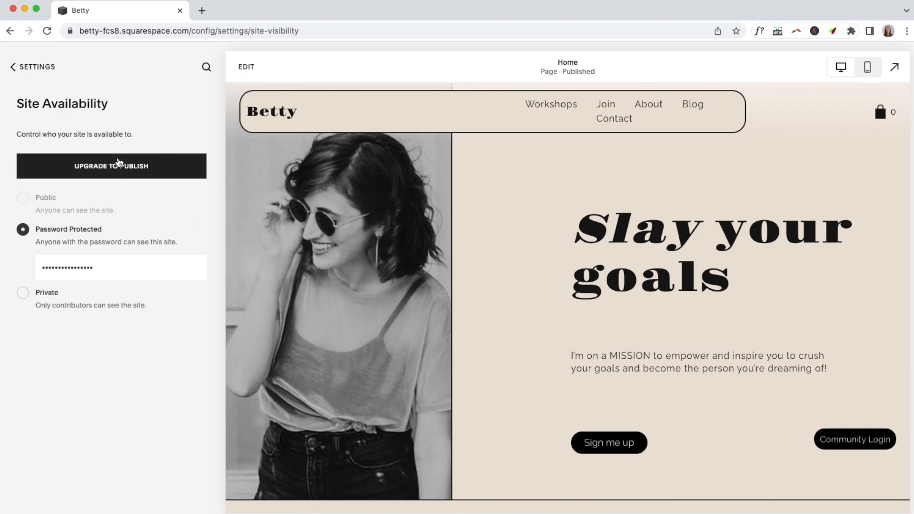
{"action": "left_click", "coordinate": [35, 68]}
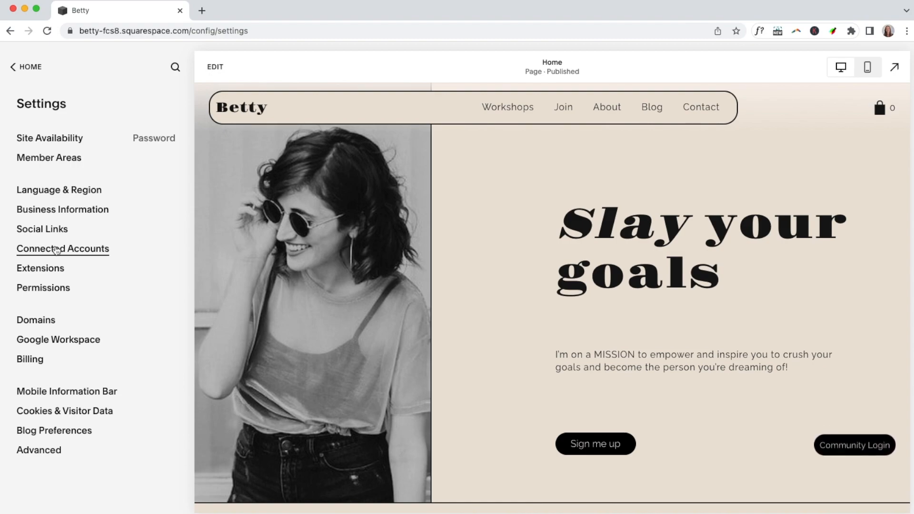
Review the site's contributor permissions and return to the main site menu
{"action": "left_click", "coordinate": [62, 289]}
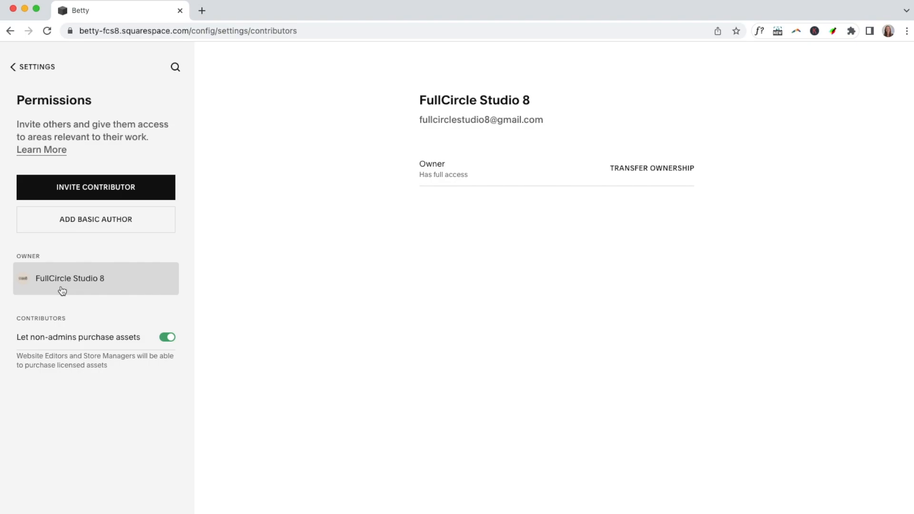
{"action": "left_click", "coordinate": [28, 67]}
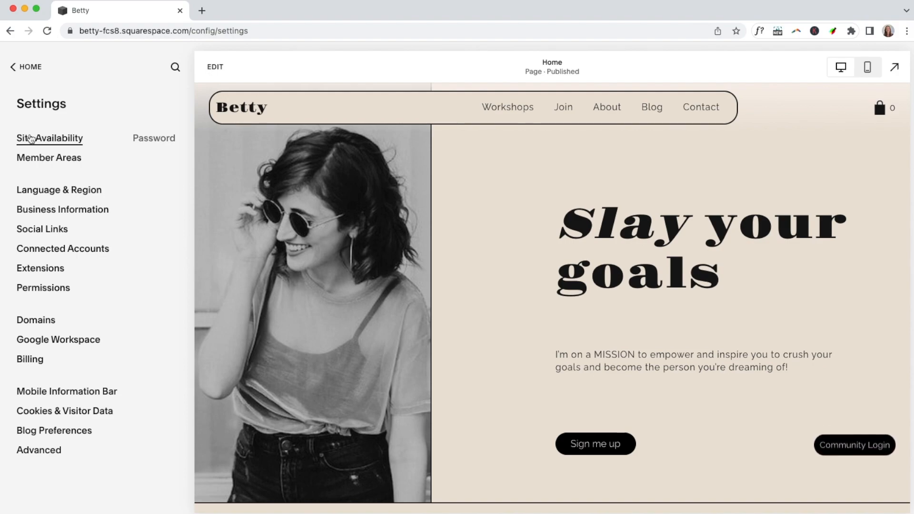
{"action": "left_click", "coordinate": [24, 68]}
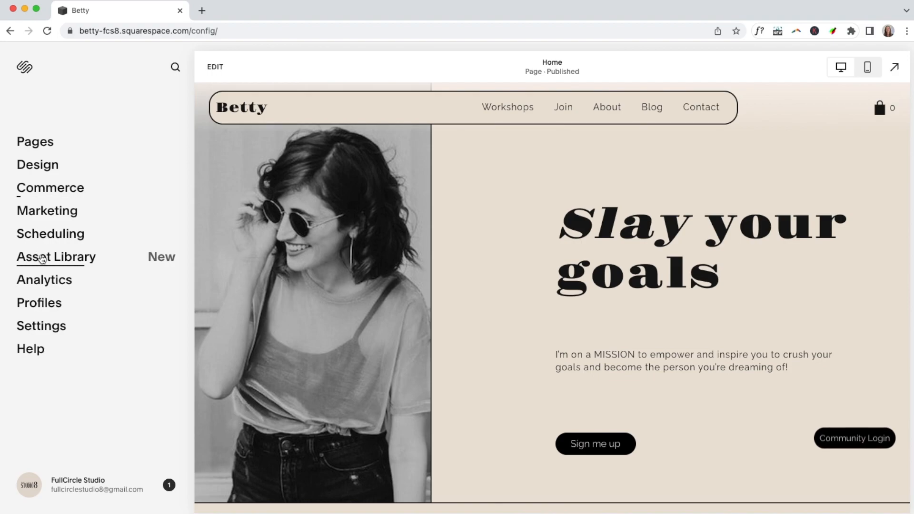
Look through the Asset Library's files and its options for adding new content, and return to the main site menu
{"action": "left_click", "coordinate": [42, 258]}
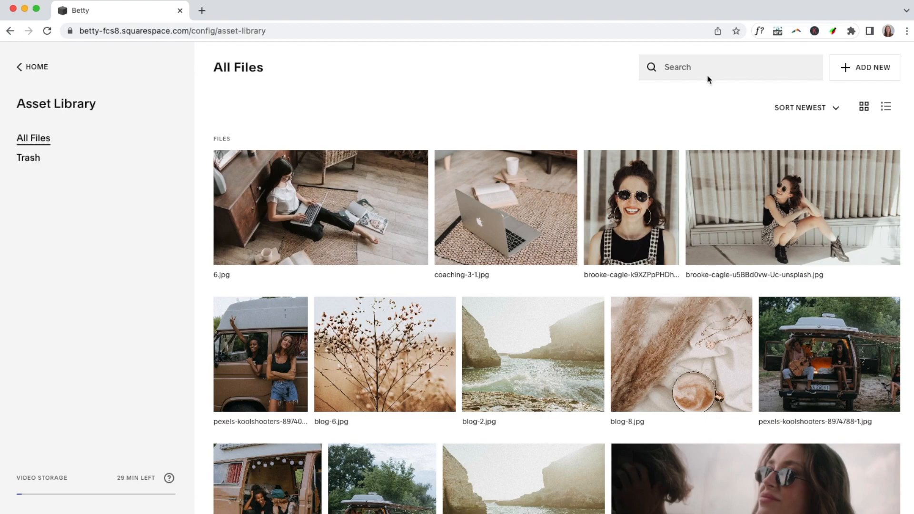
{"action": "left_click", "coordinate": [855, 77]}
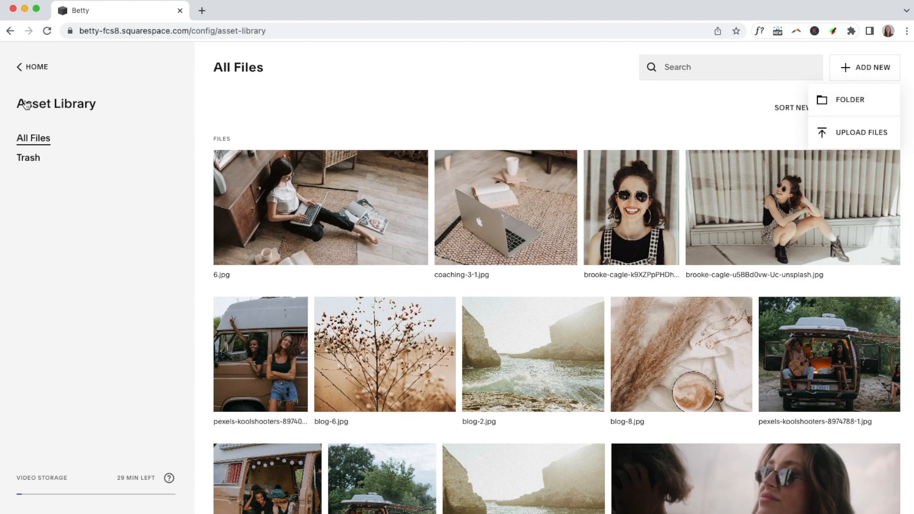
{"action": "left_click", "coordinate": [29, 70]}
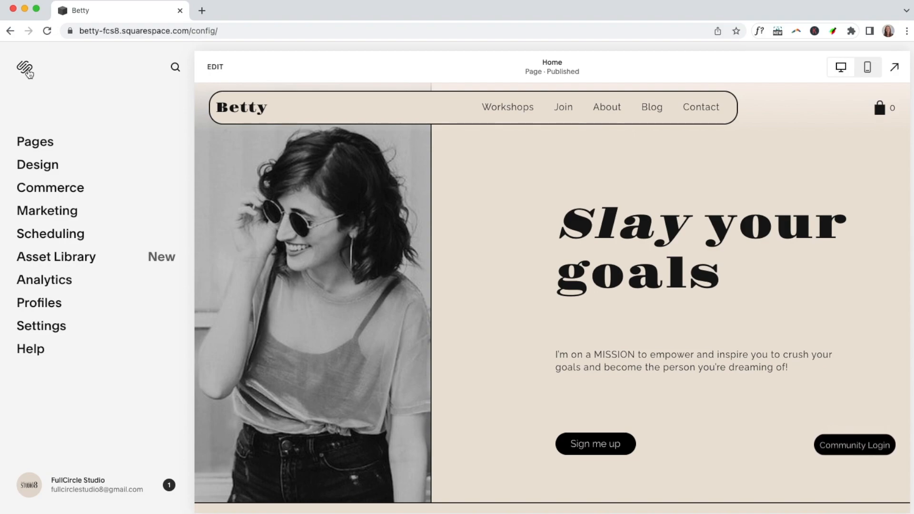
Examine the SEO Appearance settings in Marketing, including the title format and site description, and return to the main site menu
{"action": "left_click", "coordinate": [46, 213]}
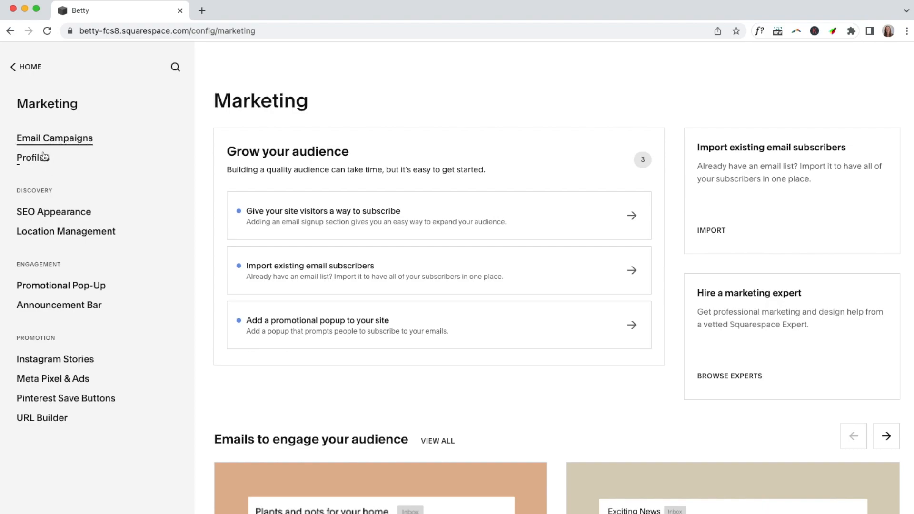
{"action": "left_click", "coordinate": [28, 214]}
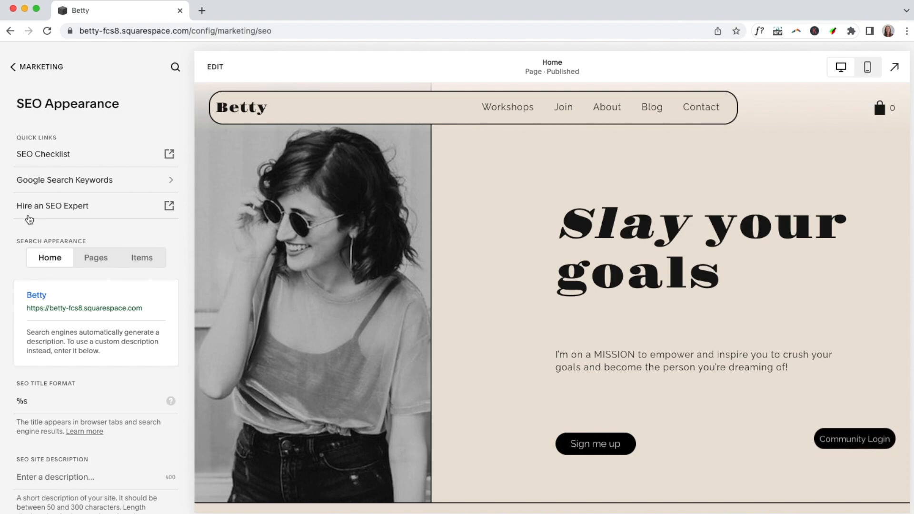
{"action": "scroll", "coordinate": [70, 304], "scroll_direction": "down", "scroll_amount": 2}
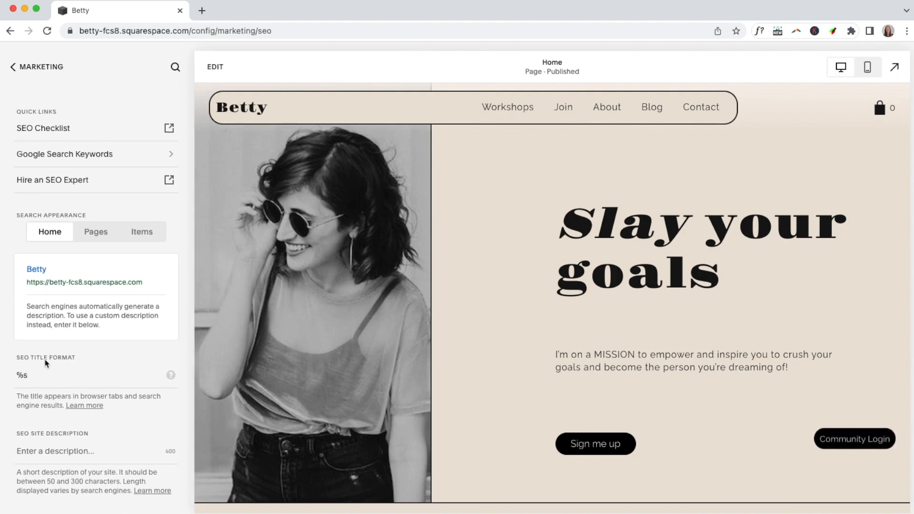
{"action": "mouse_move", "coordinate": [172, 377]}
{"action": "left_click", "coordinate": [25, 69]}
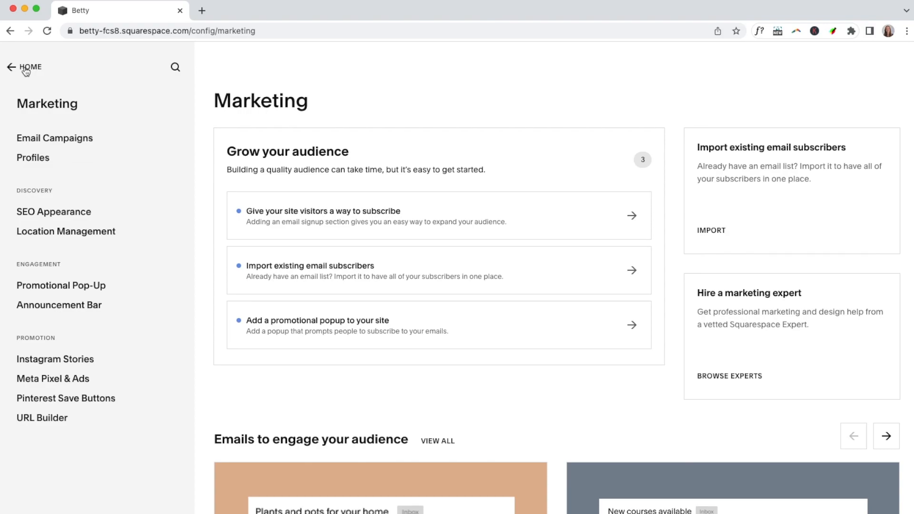
{"action": "left_click", "coordinate": [25, 68]}
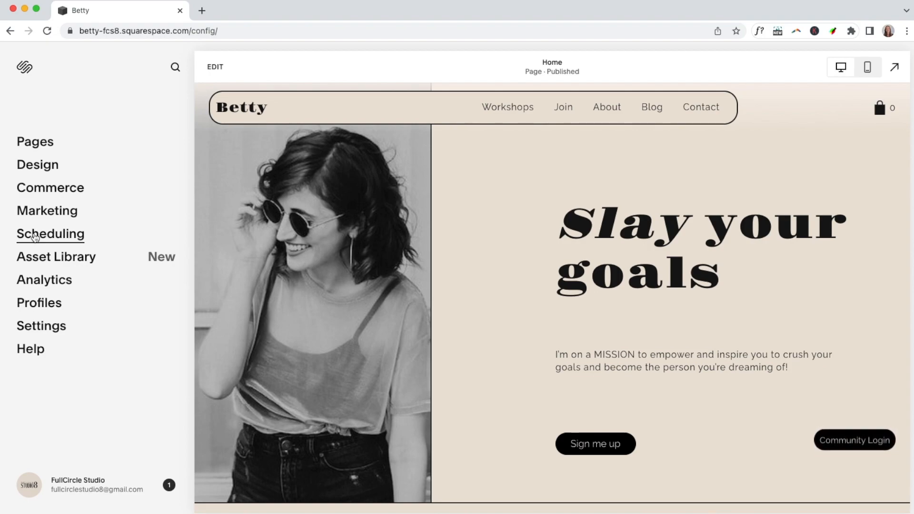
Dismiss the scheduling page setup and look over the Acuity Scheduling calendar and its business settings
{"action": "left_click", "coordinate": [35, 235]}
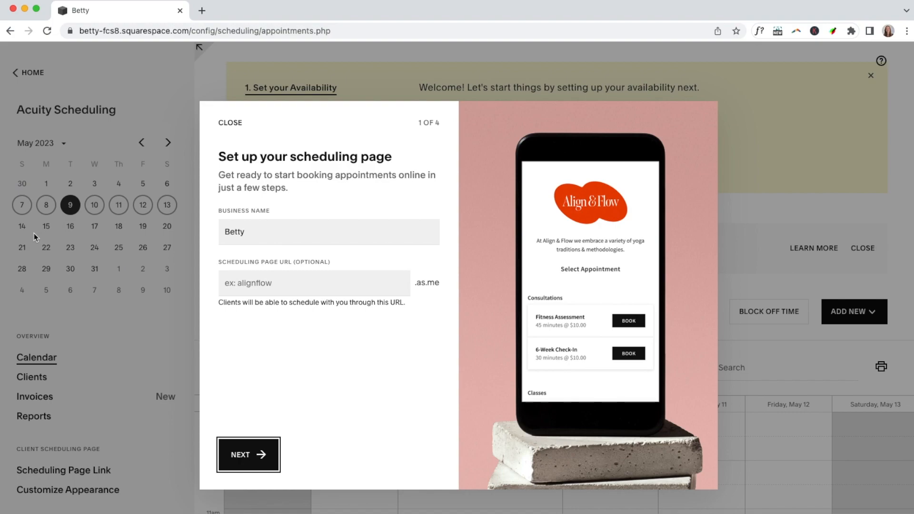
{"action": "left_click", "coordinate": [221, 125]}
{"action": "scroll", "coordinate": [127, 341], "scroll_direction": "down", "scroll_amount": 2}
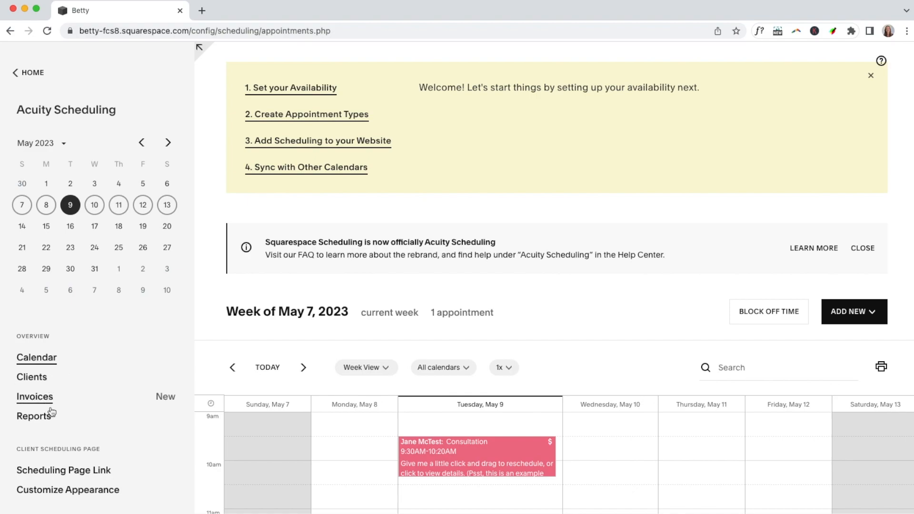
{"action": "scroll", "coordinate": [101, 421], "scroll_direction": "down", "scroll_amount": 5}
{"action": "scroll", "coordinate": [102, 422], "scroll_direction": "down", "scroll_amount": 2}
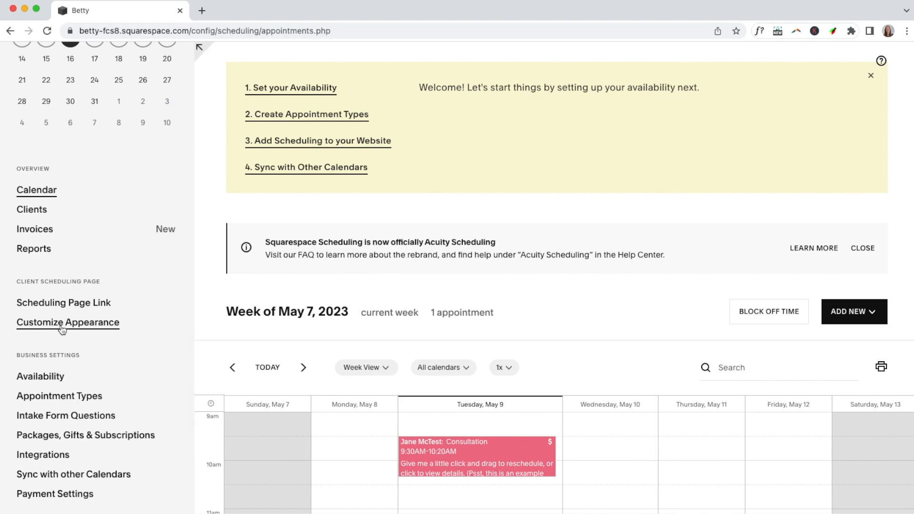
{"action": "scroll", "coordinate": [322, 414], "scroll_direction": "down", "scroll_amount": 4}
{"action": "scroll", "coordinate": [323, 415], "scroll_direction": "down", "scroll_amount": 6}
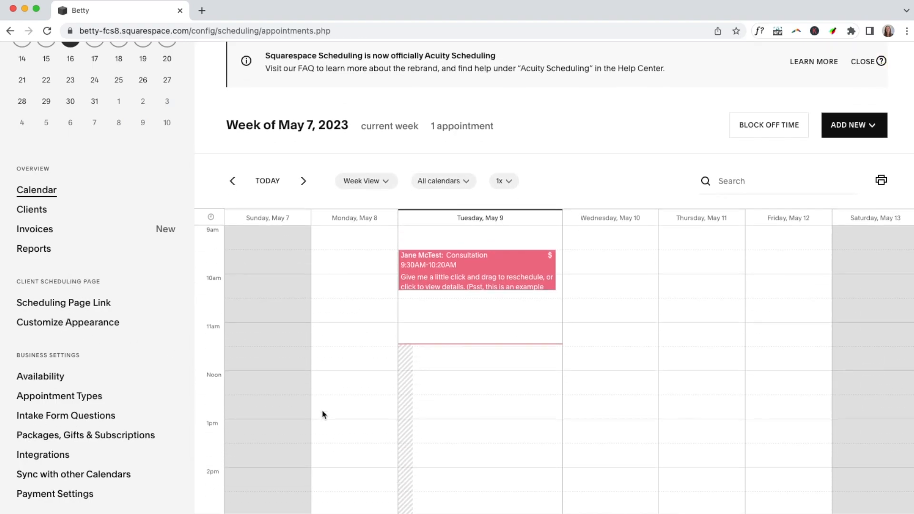
{"action": "scroll", "coordinate": [254, 403], "scroll_direction": "up", "scroll_amount": 8}
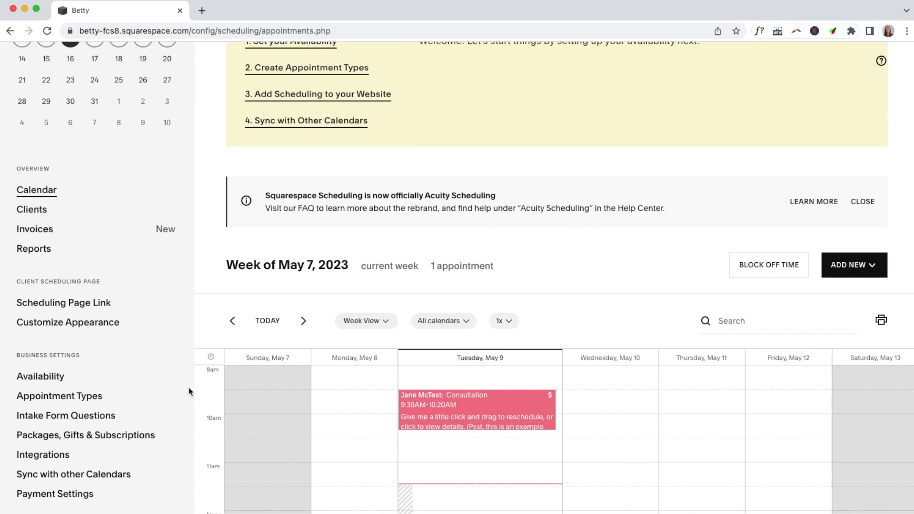
{"action": "scroll", "coordinate": [158, 389], "scroll_direction": "up", "scroll_amount": 7}
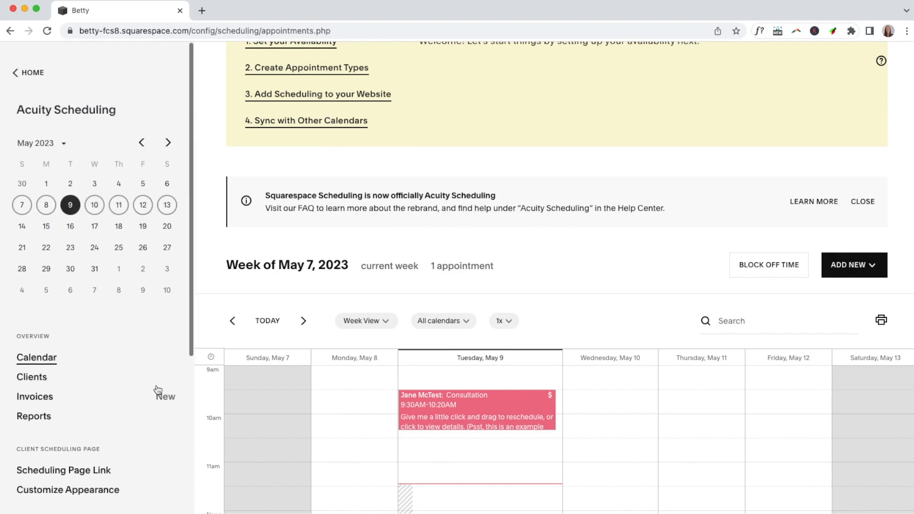
{"action": "left_click", "coordinate": [27, 73]}
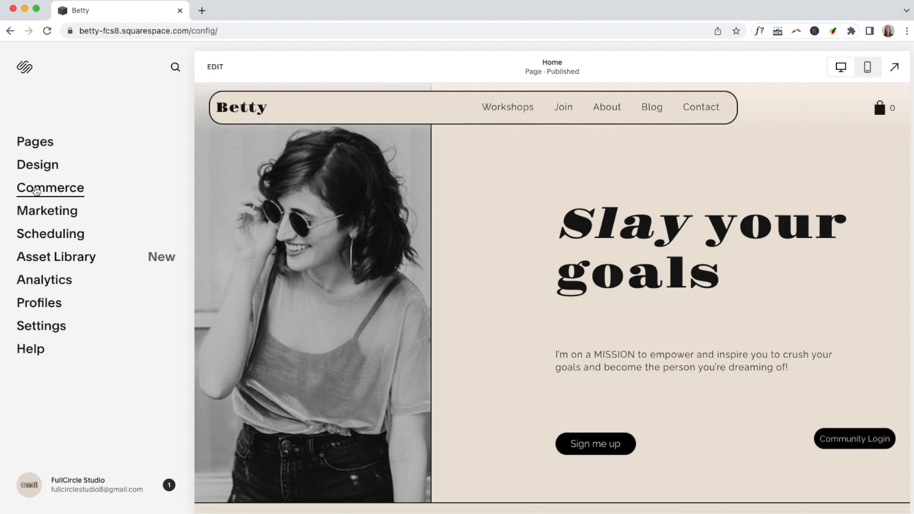
Review the Commerce overview and the product inventory, and return to the main site menu
{"action": "left_click", "coordinate": [36, 190]}
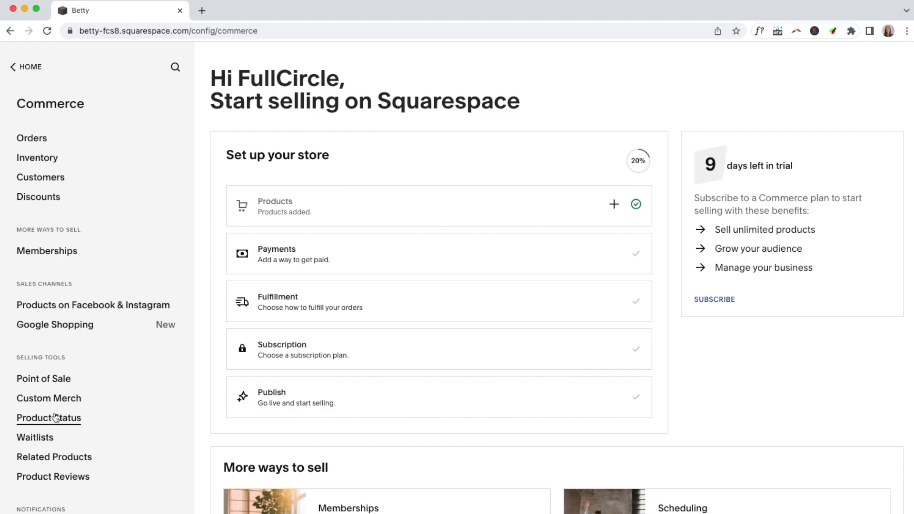
{"action": "left_click", "coordinate": [40, 159]}
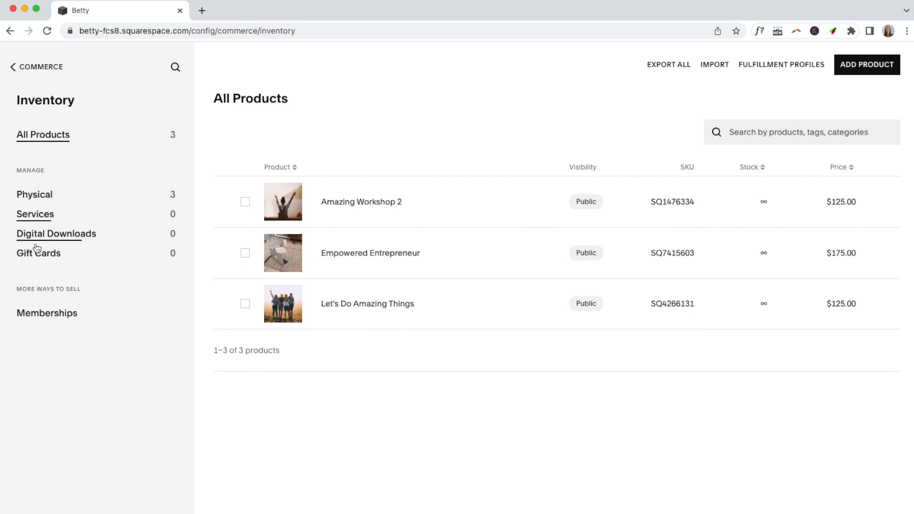
{"action": "left_click", "coordinate": [36, 69]}
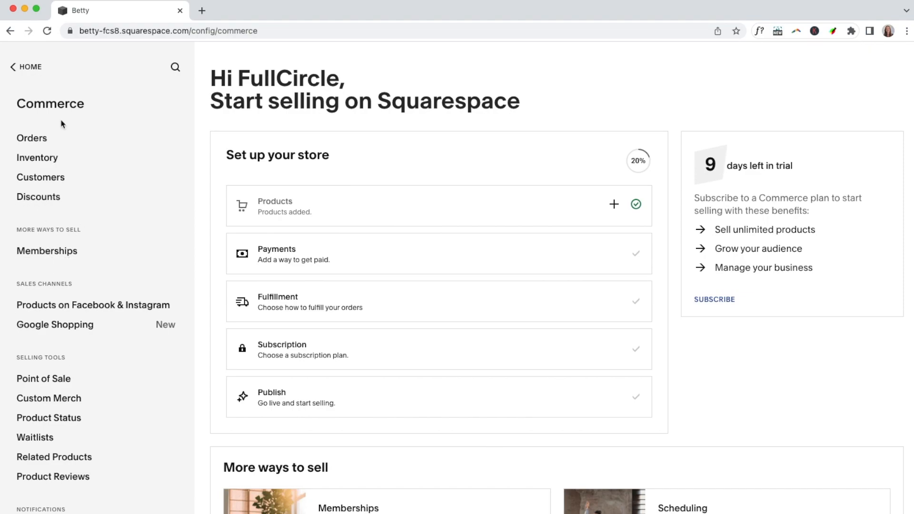
{"action": "left_click", "coordinate": [36, 68]}
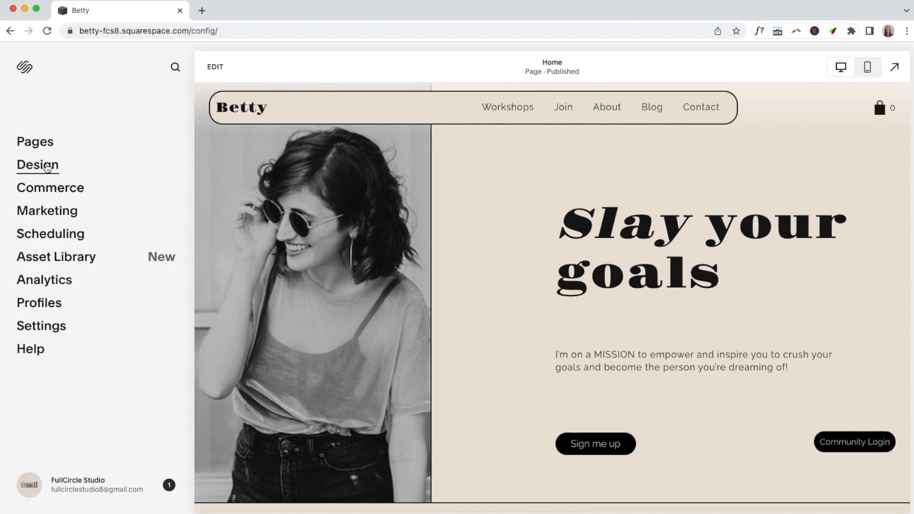
Look over the Design options and the Lock Screen customization settings
{"action": "left_click", "coordinate": [48, 169]}
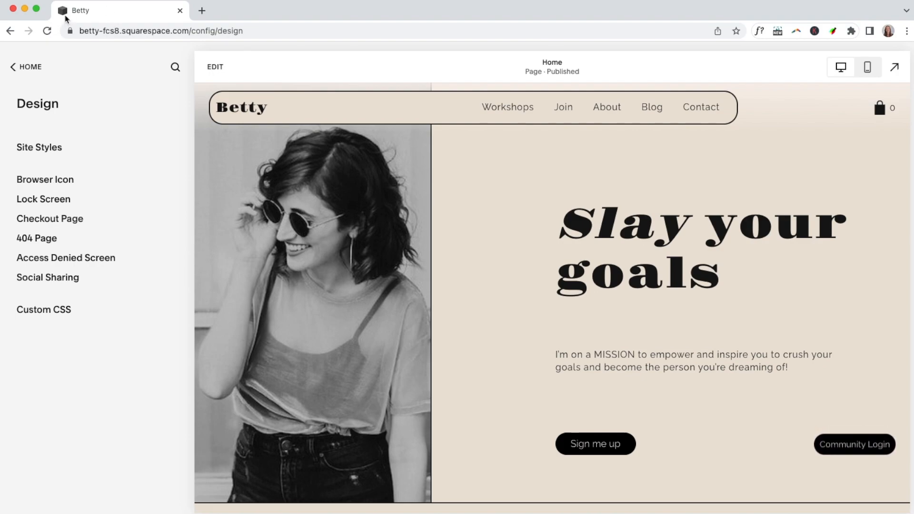
{"action": "left_click", "coordinate": [61, 201]}
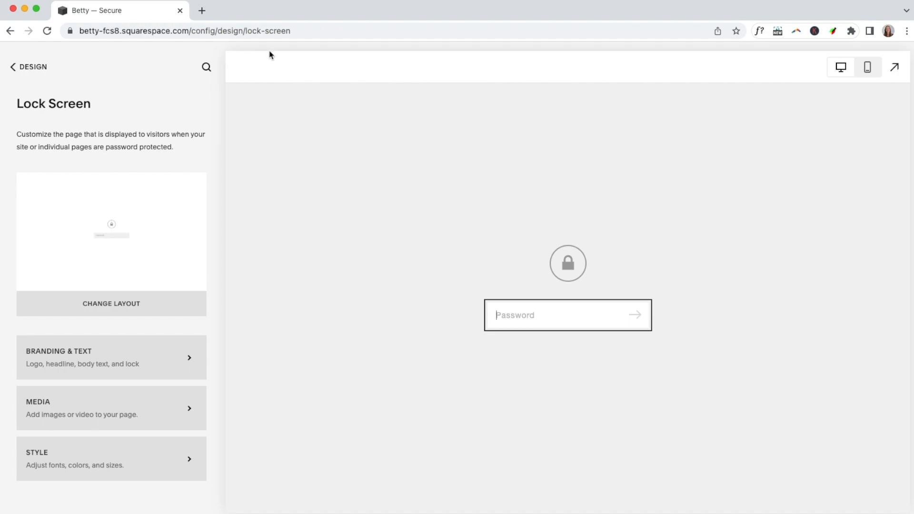
{"action": "left_click", "coordinate": [42, 67]}
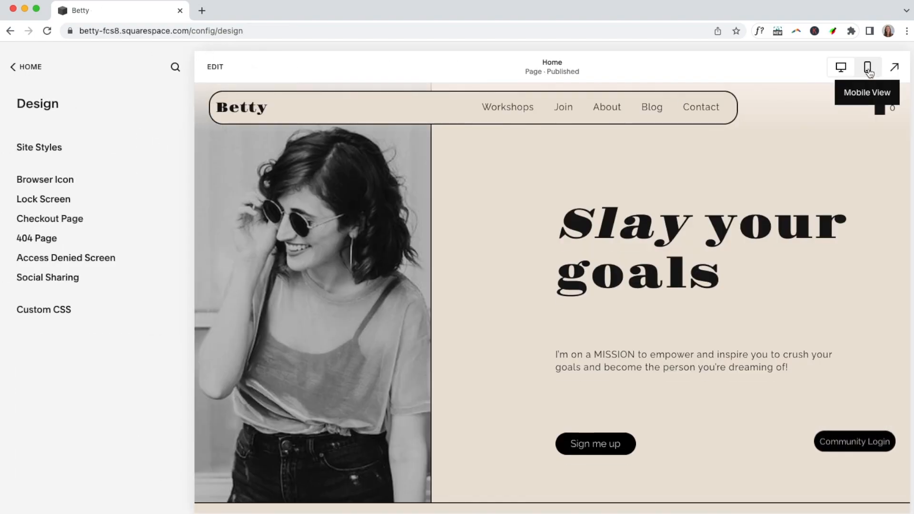
Preview the home page in Mobile View with its navigation menu expanded
{"action": "left_click", "coordinate": [867, 69]}
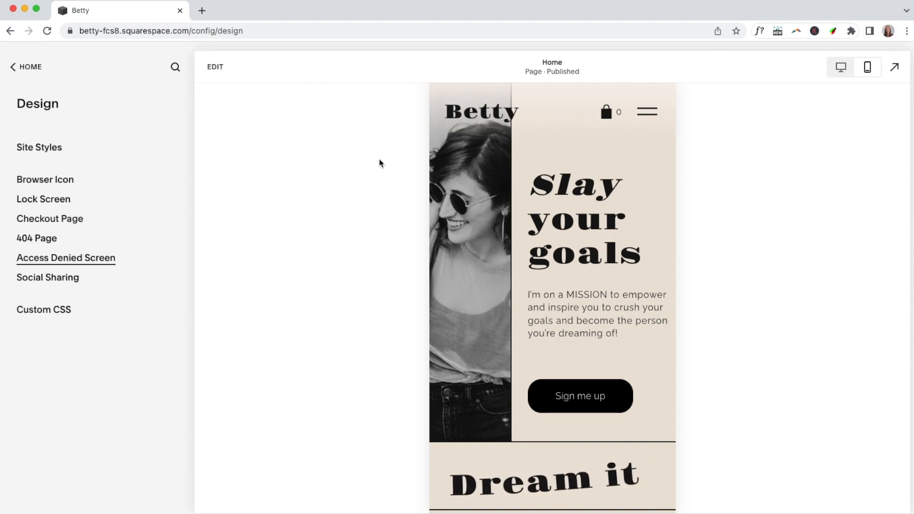
{"action": "left_click", "coordinate": [646, 112]}
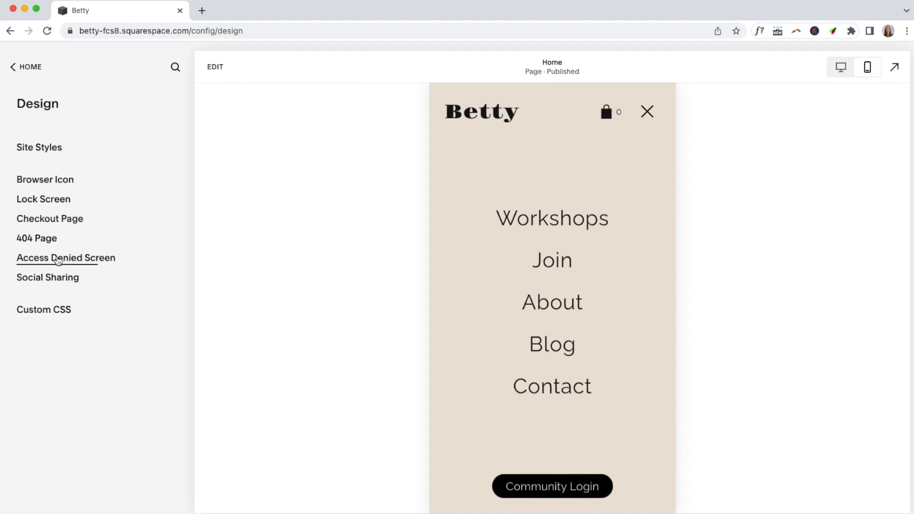
Review the Access Denied Screen's headline, description and join button settings for the Community member area
{"action": "left_click", "coordinate": [94, 259]}
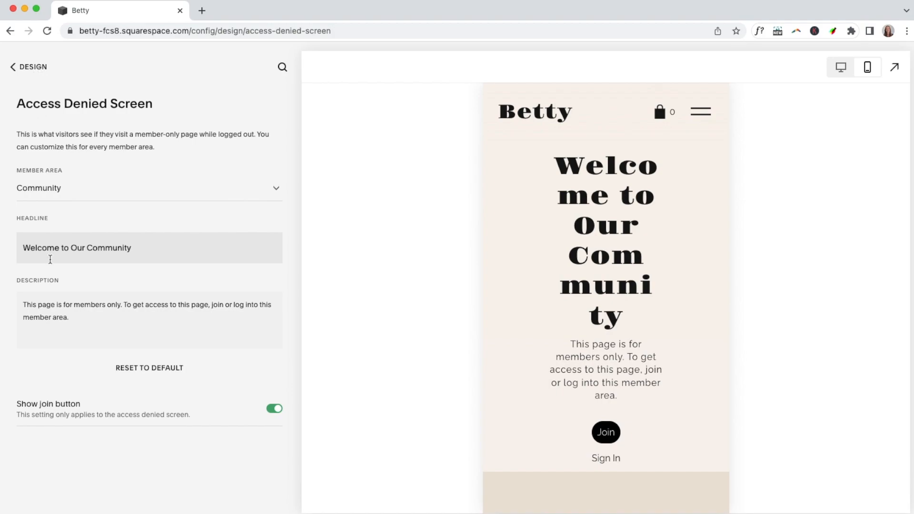
{"action": "triple_click", "coordinate": [64, 247]}
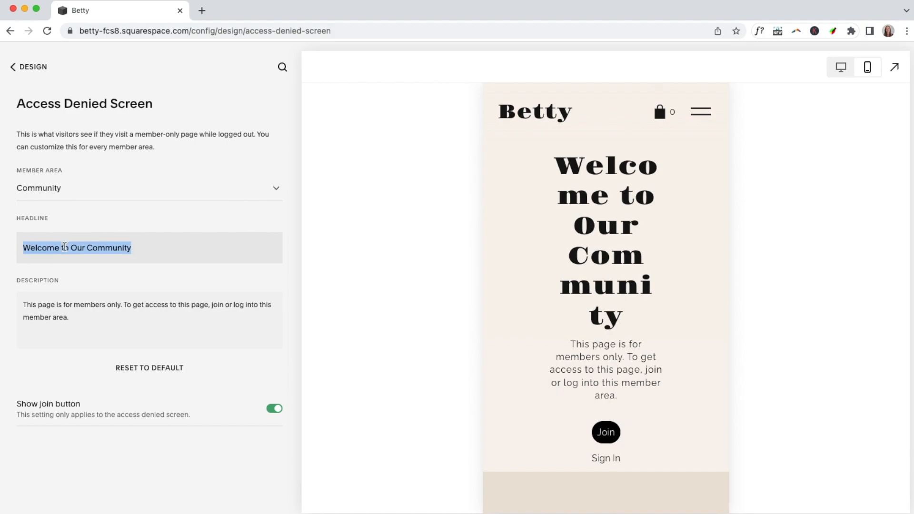
{"action": "triple_click", "coordinate": [55, 313]}
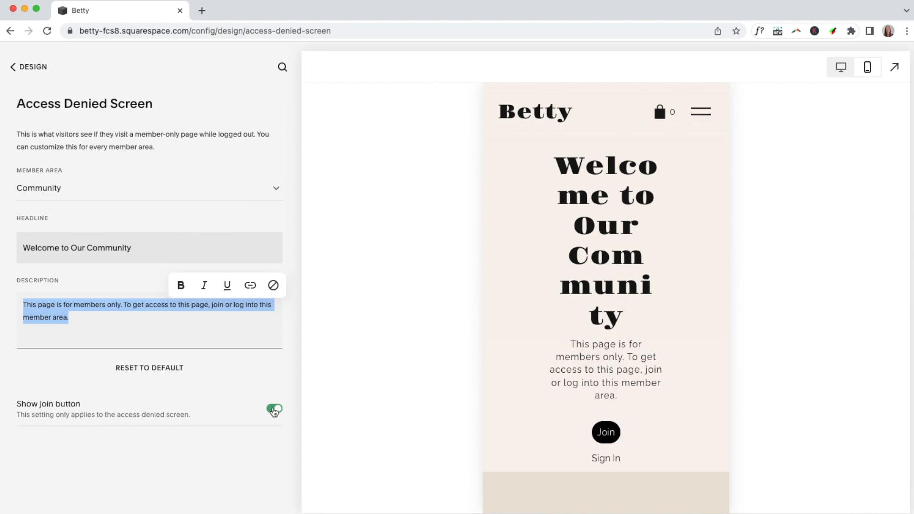
{"action": "left_click", "coordinate": [32, 67]}
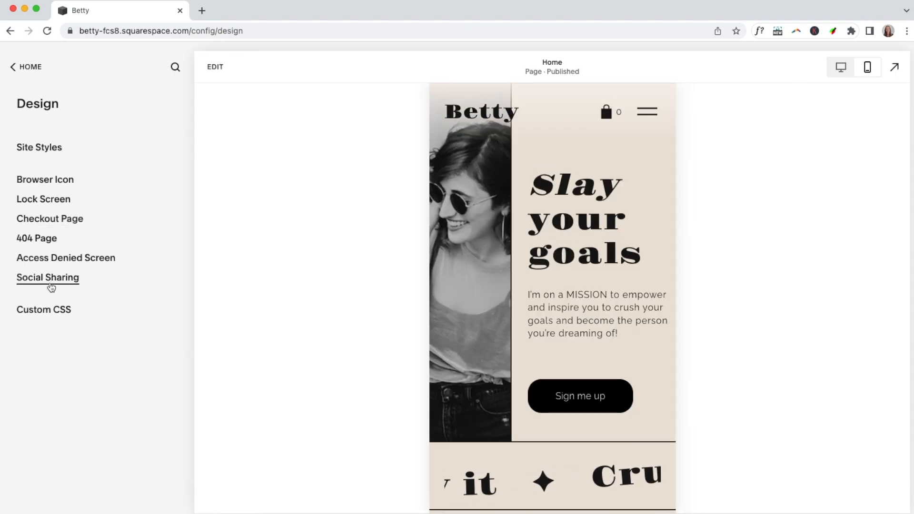
Look through the site's Custom CSS, from the variables to the header section, and return to the Design options
{"action": "left_click", "coordinate": [45, 312]}
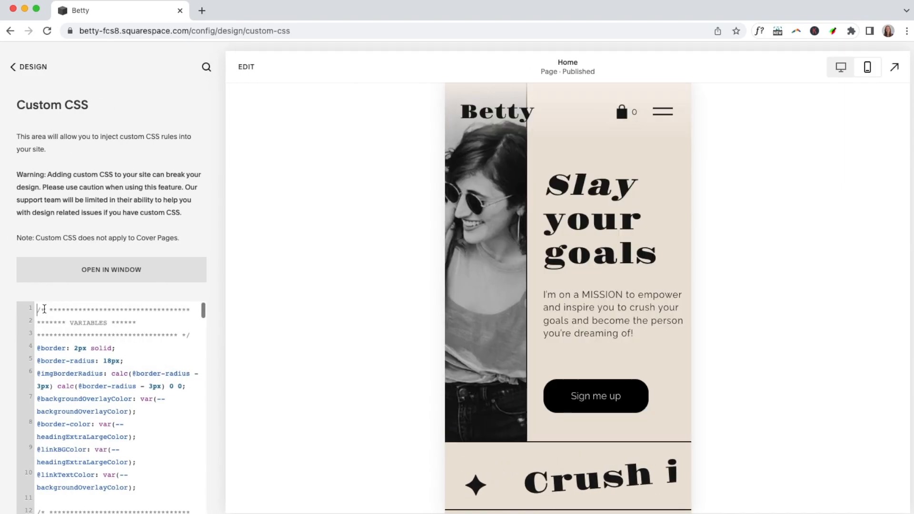
{"action": "scroll", "coordinate": [162, 419], "scroll_direction": "down", "scroll_amount": 5}
{"action": "scroll", "coordinate": [163, 419], "scroll_direction": "up", "scroll_amount": 5}
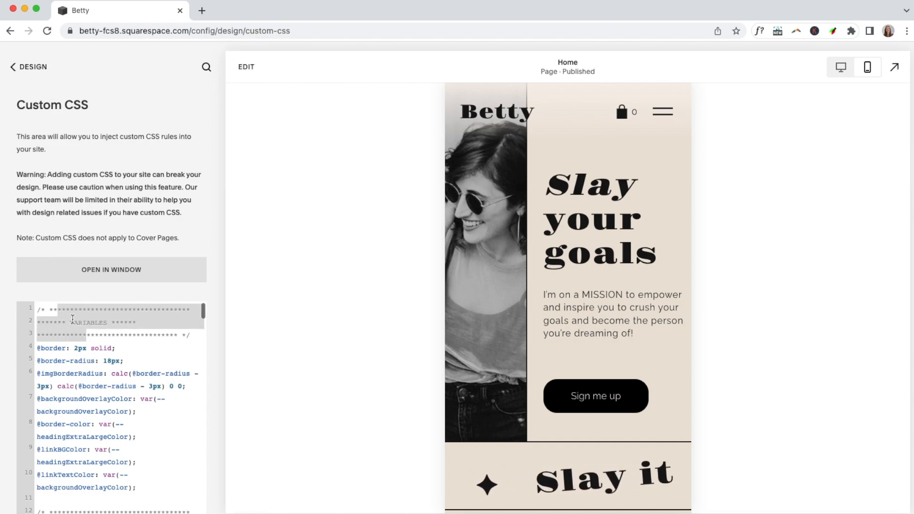
{"action": "scroll", "coordinate": [73, 320], "scroll_direction": "down", "scroll_amount": 2}
{"action": "scroll", "coordinate": [73, 320], "scroll_direction": "down", "scroll_amount": 2}
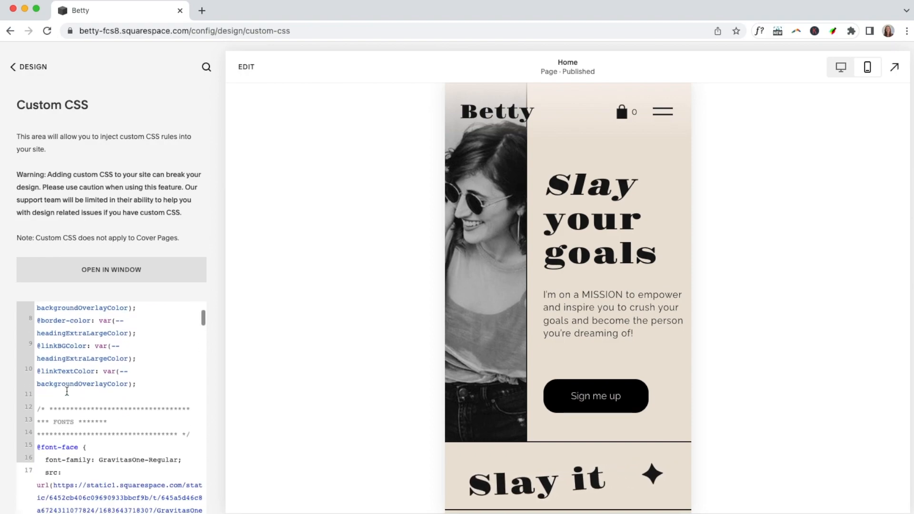
{"action": "scroll", "coordinate": [65, 418], "scroll_direction": "down", "scroll_amount": 4}
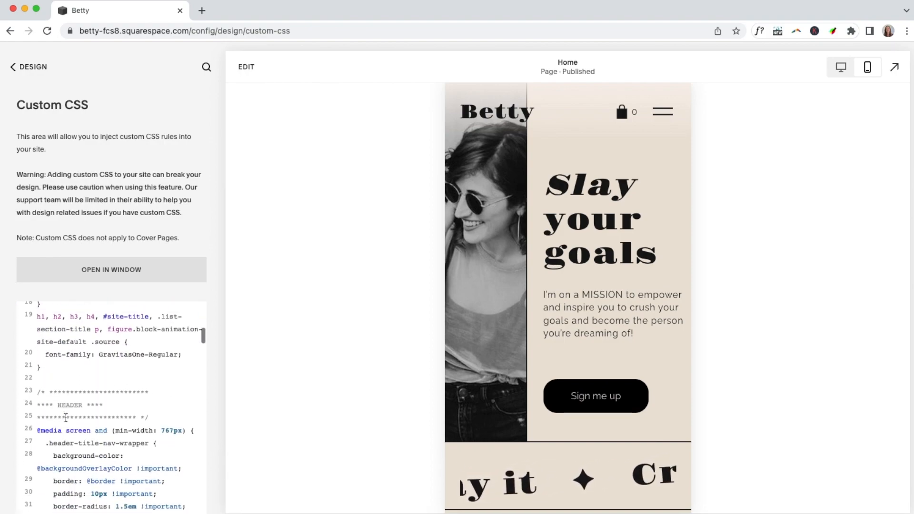
{"action": "double_click", "coordinate": [70, 387]}
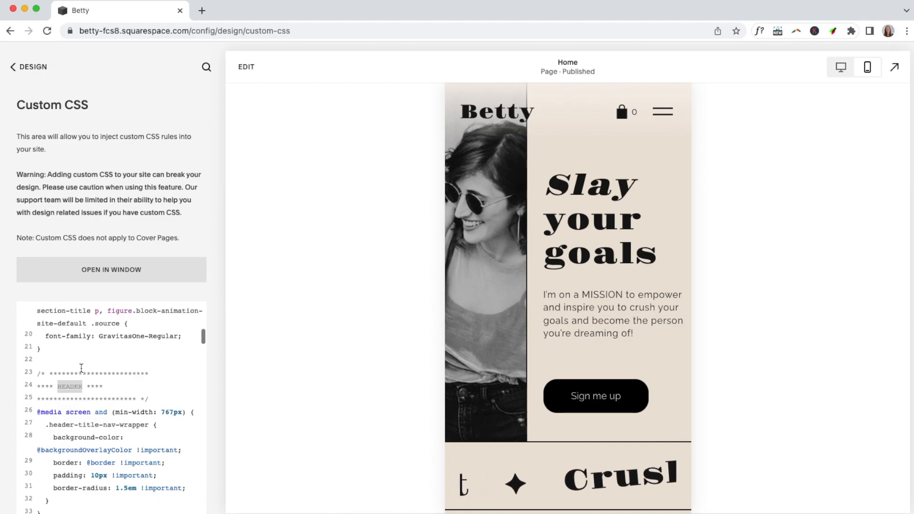
{"action": "scroll", "coordinate": [81, 368], "scroll_direction": "up", "scroll_amount": 8}
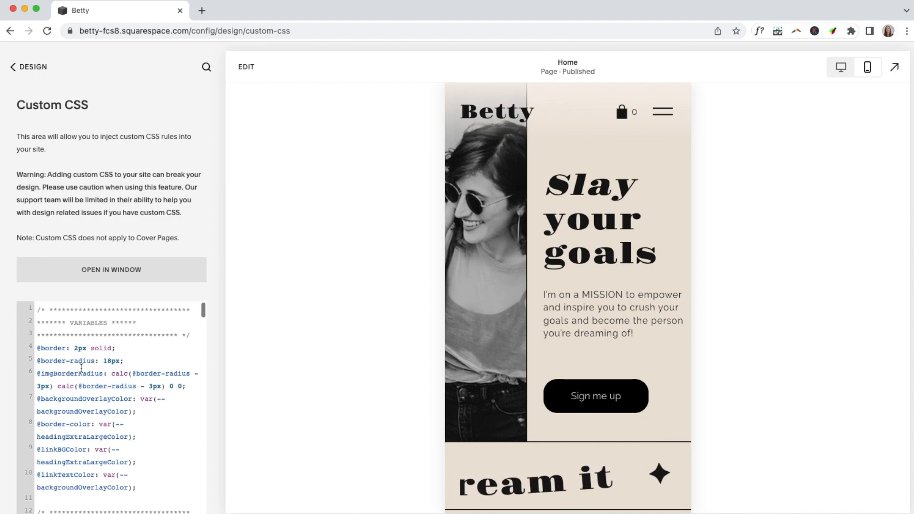
{"action": "left_click", "coordinate": [34, 67]}
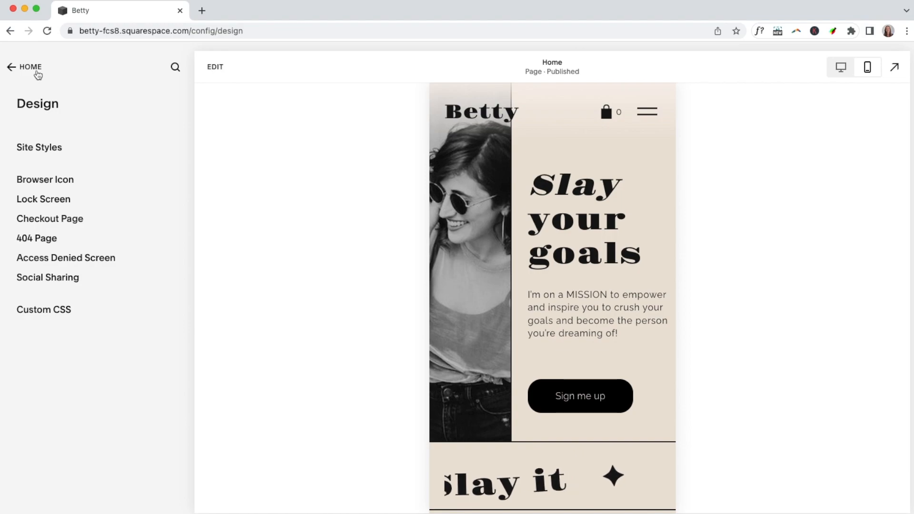
Reopen the Design options and look over the font pack and global text styles in Site Styles
{"action": "left_click", "coordinate": [37, 73]}
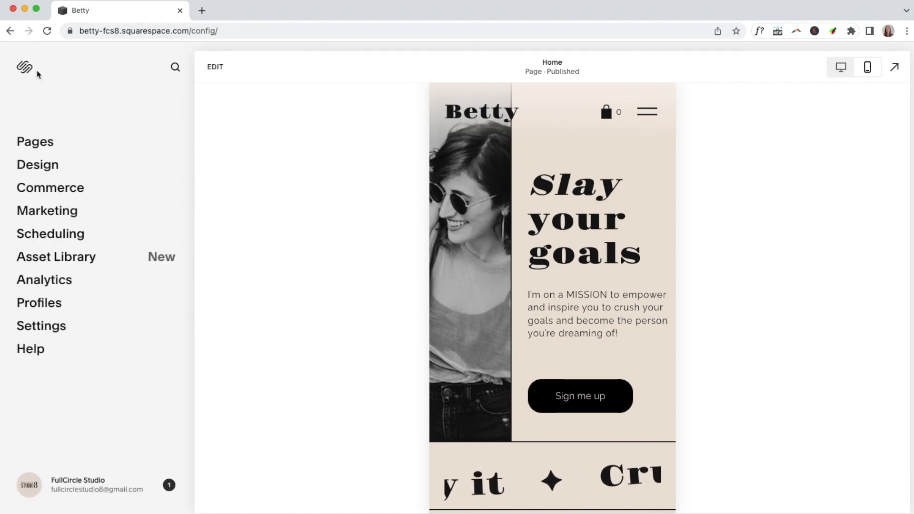
{"action": "left_click", "coordinate": [38, 166]}
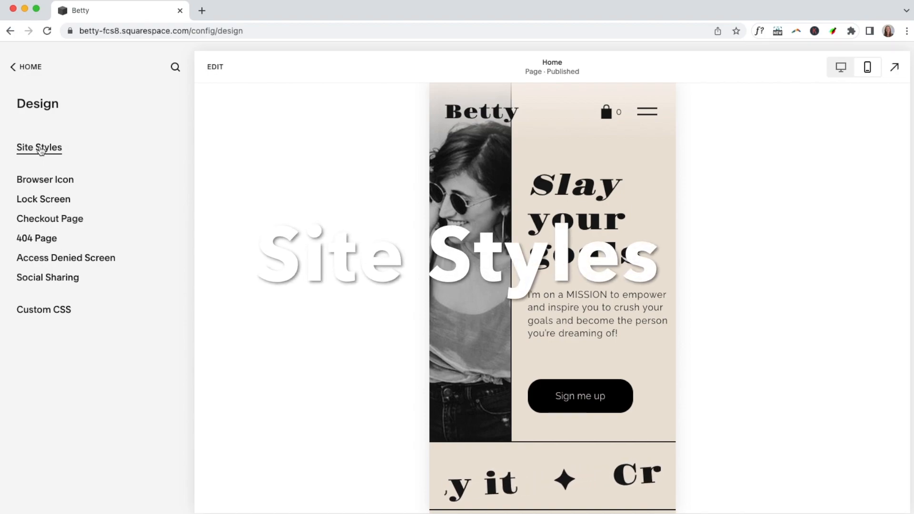
{"action": "left_click", "coordinate": [41, 149]}
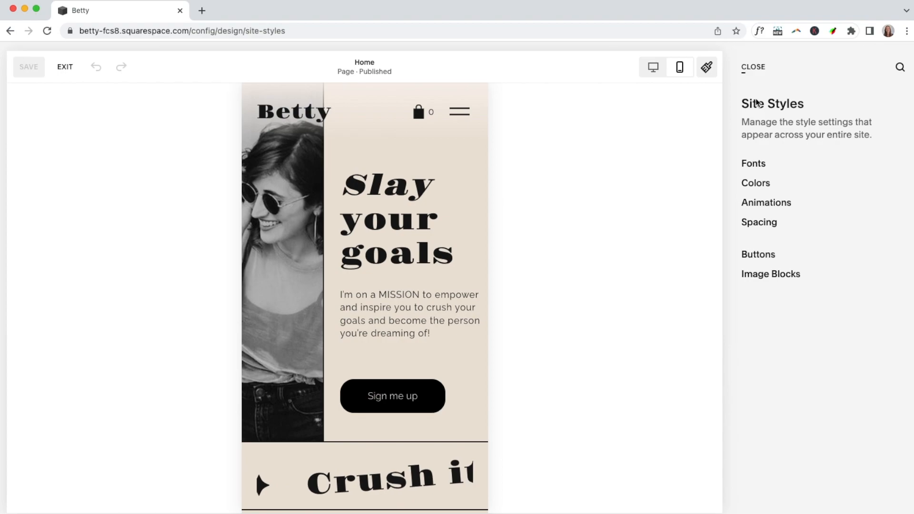
{"action": "left_click", "coordinate": [758, 171]}
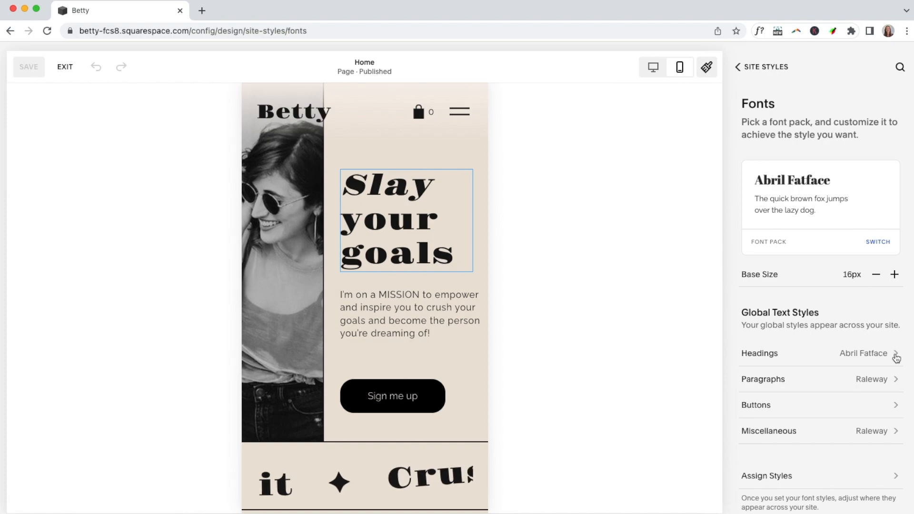
{"action": "left_click", "coordinate": [750, 71]}
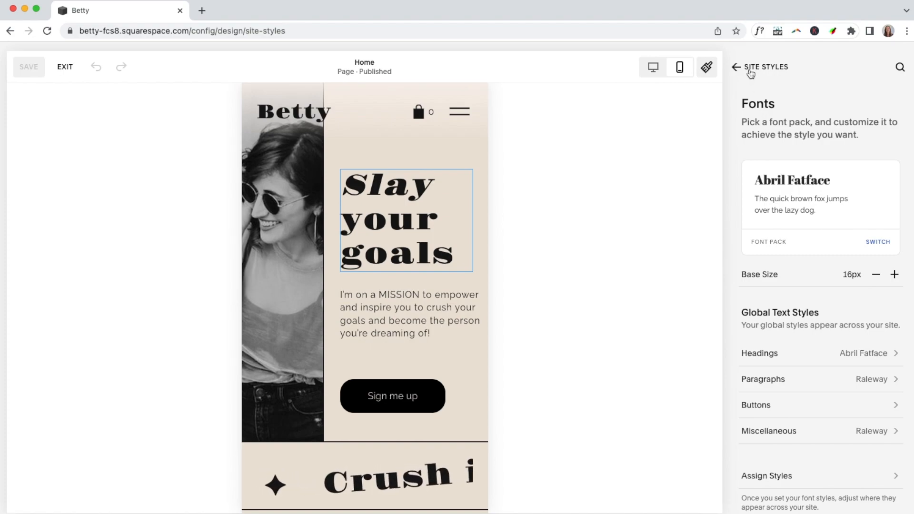
Review the site's color palette, color themes and Palette Editor, and return to Site Styles
{"action": "left_click", "coordinate": [761, 182]}
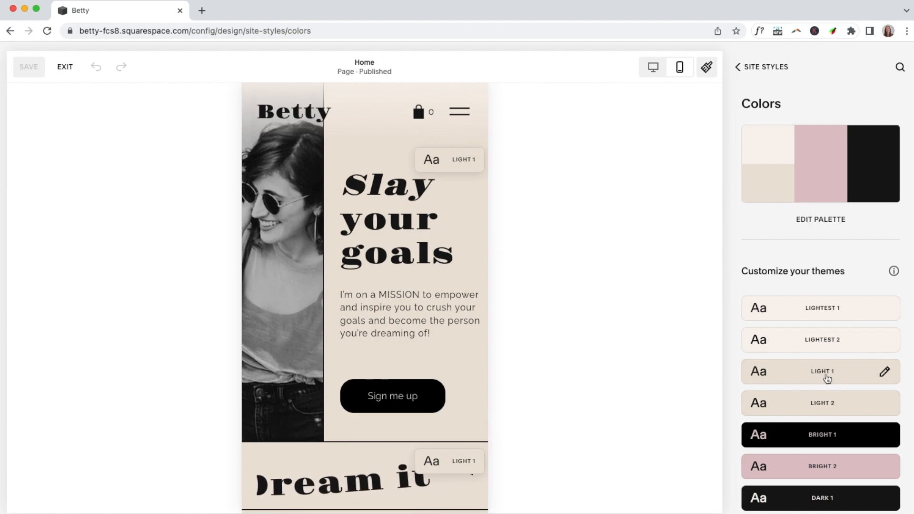
{"action": "scroll", "coordinate": [824, 378], "scroll_direction": "down", "scroll_amount": 3}
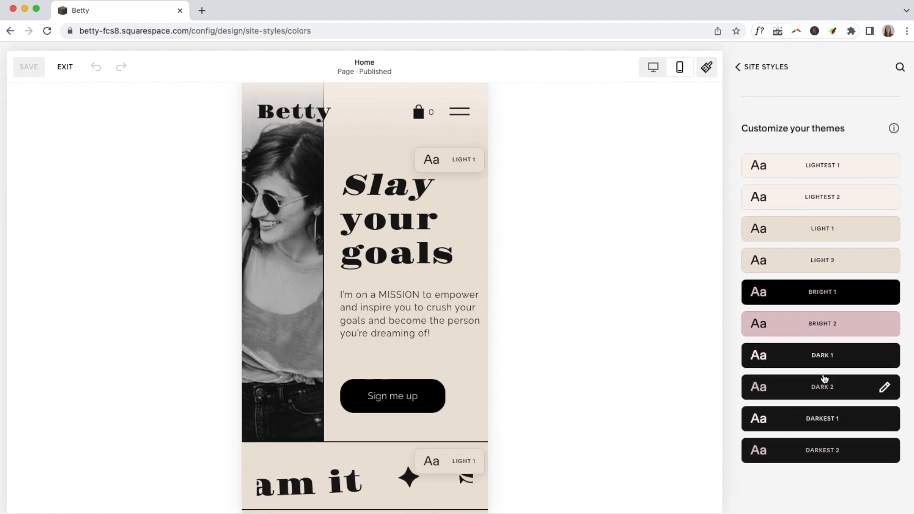
{"action": "scroll", "coordinate": [824, 379], "scroll_direction": "up", "scroll_amount": 1}
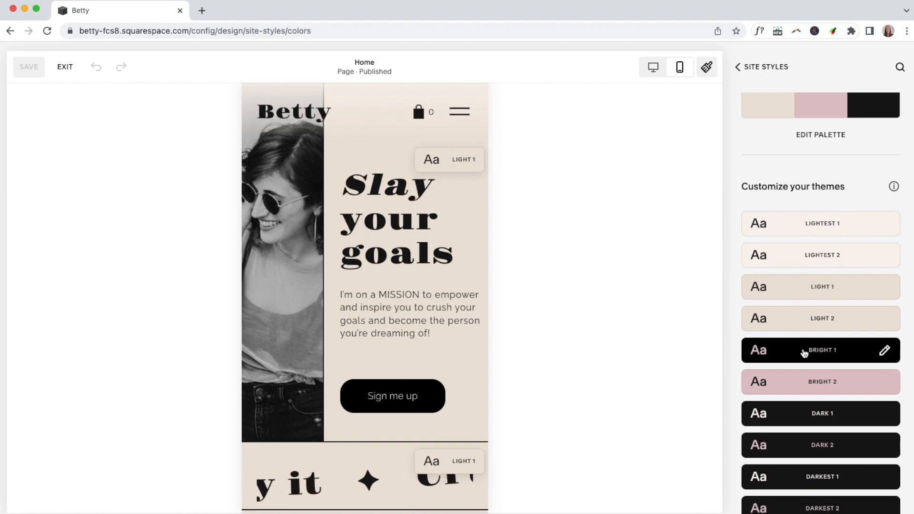
{"action": "scroll", "coordinate": [806, 385], "scroll_direction": "up", "scroll_amount": 3}
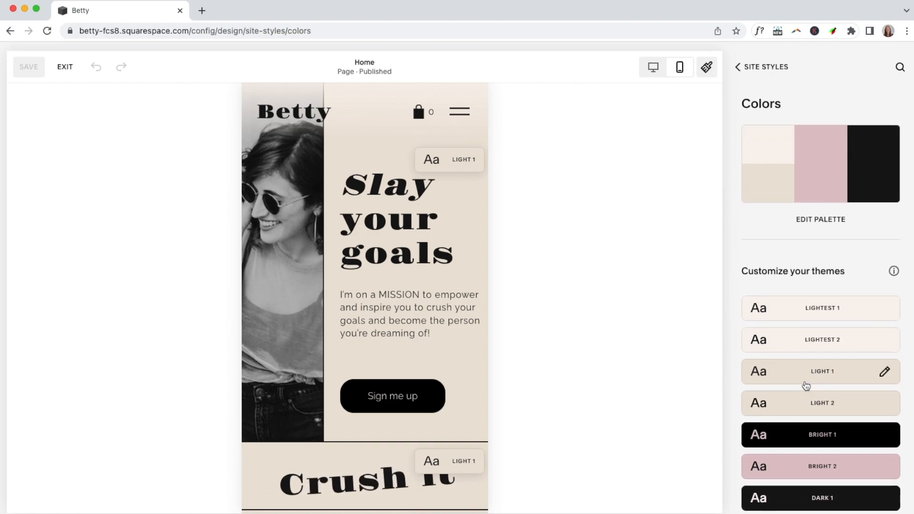
{"action": "left_click", "coordinate": [815, 220]}
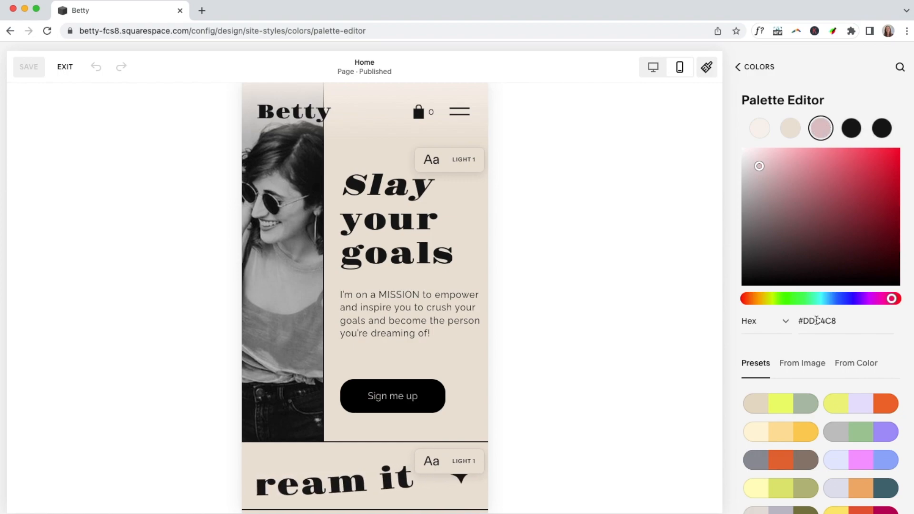
{"action": "left_click", "coordinate": [752, 68]}
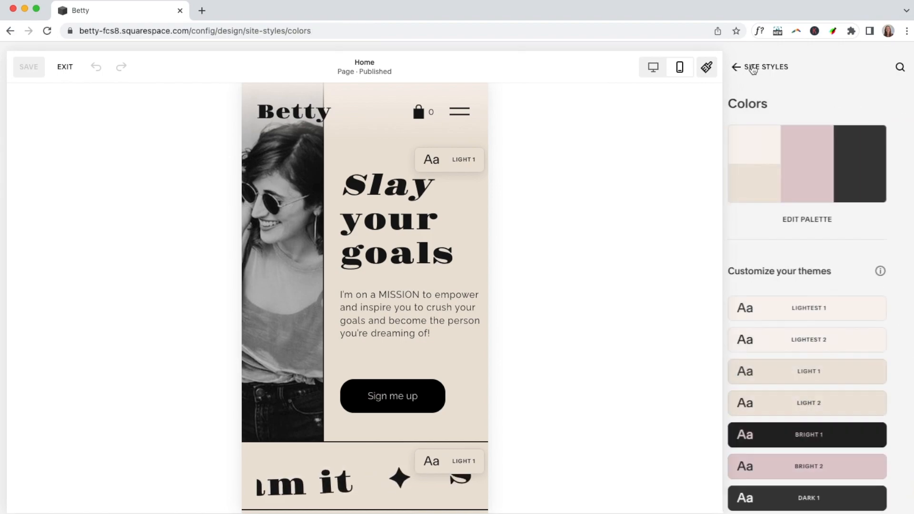
{"action": "left_click", "coordinate": [752, 68]}
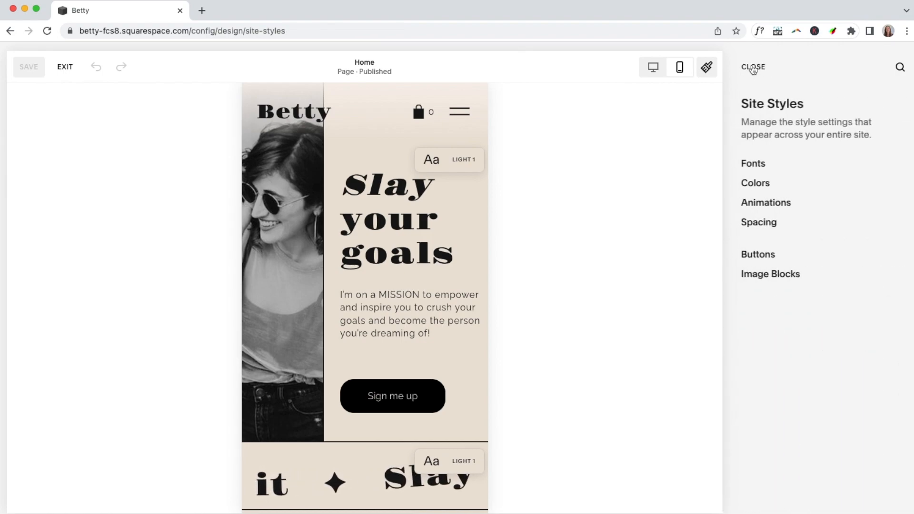
Set the site-wide animation style to Scale and preview it down the home page
{"action": "left_click", "coordinate": [772, 203]}
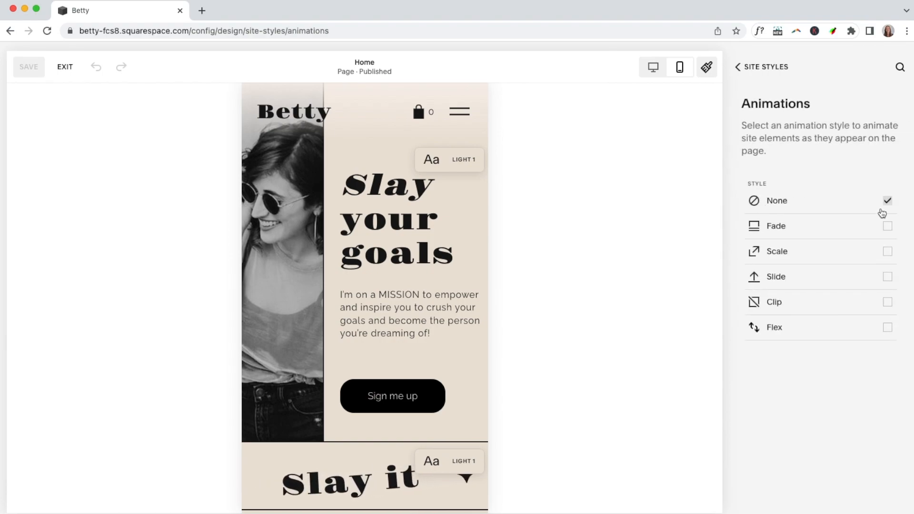
{"action": "left_click", "coordinate": [887, 253]}
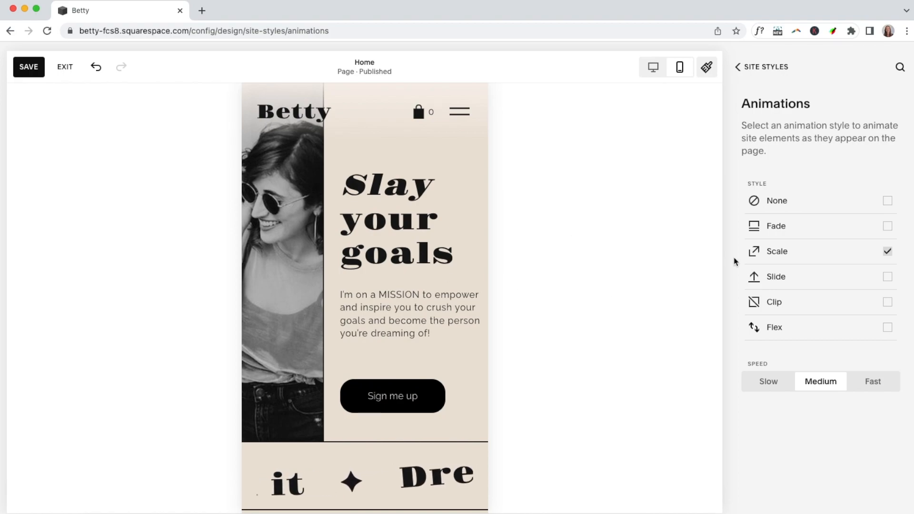
{"action": "scroll", "coordinate": [418, 338], "scroll_direction": "down", "scroll_amount": 1}
{"action": "scroll", "coordinate": [419, 340], "scroll_direction": "down", "scroll_amount": 10}
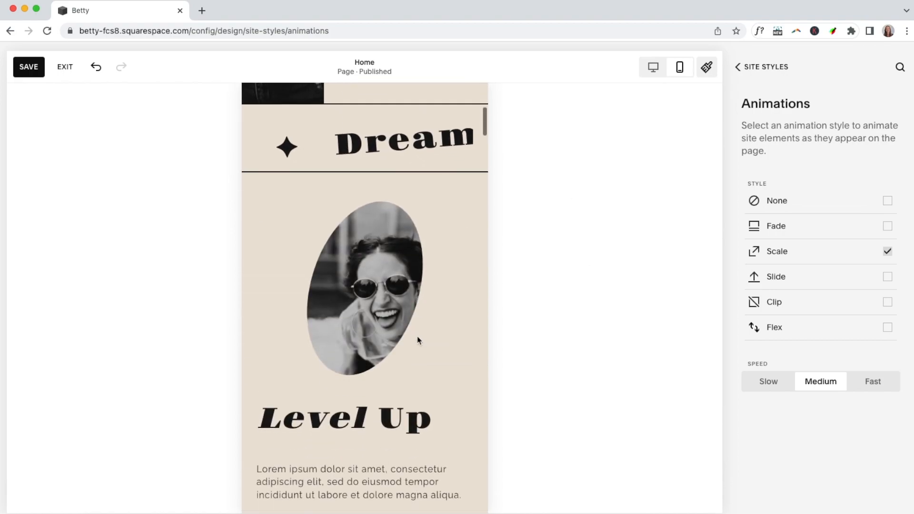
{"action": "scroll", "coordinate": [418, 340], "scroll_direction": "down", "scroll_amount": 10}
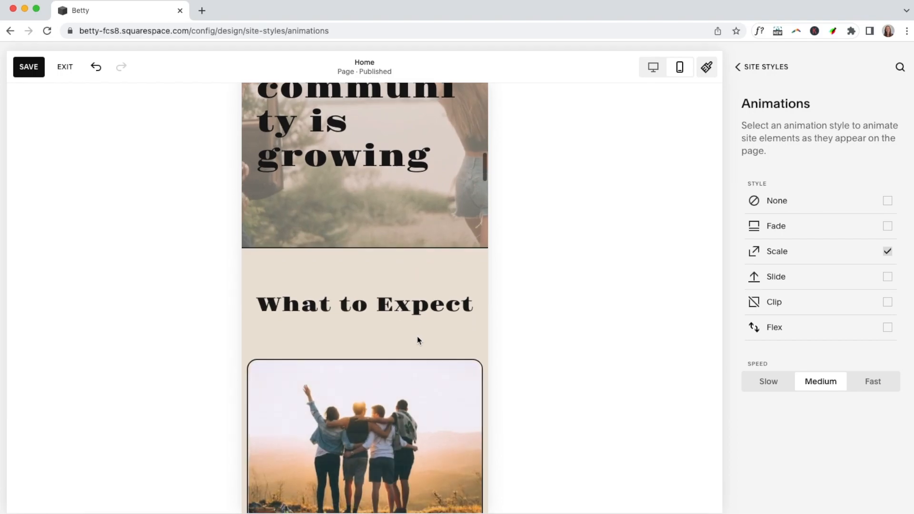
{"action": "scroll", "coordinate": [418, 340], "scroll_direction": "up", "scroll_amount": 4}
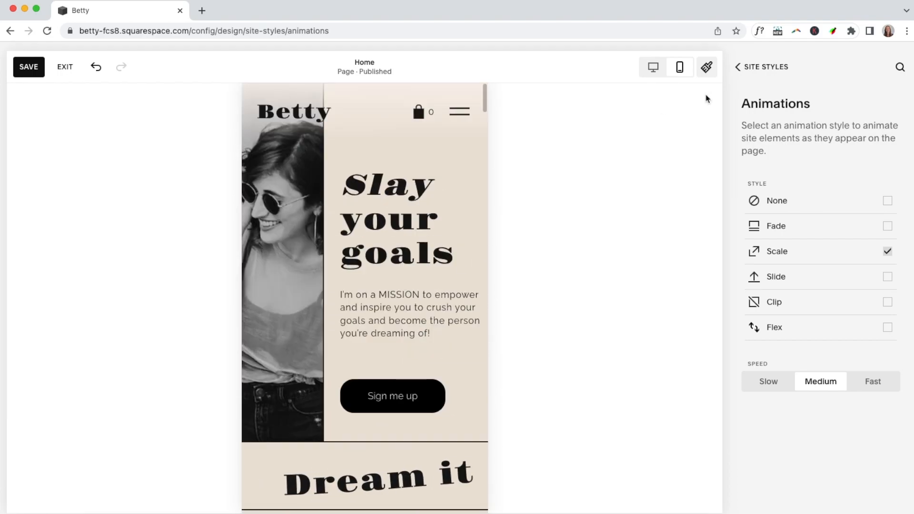
{"action": "left_click", "coordinate": [747, 68]}
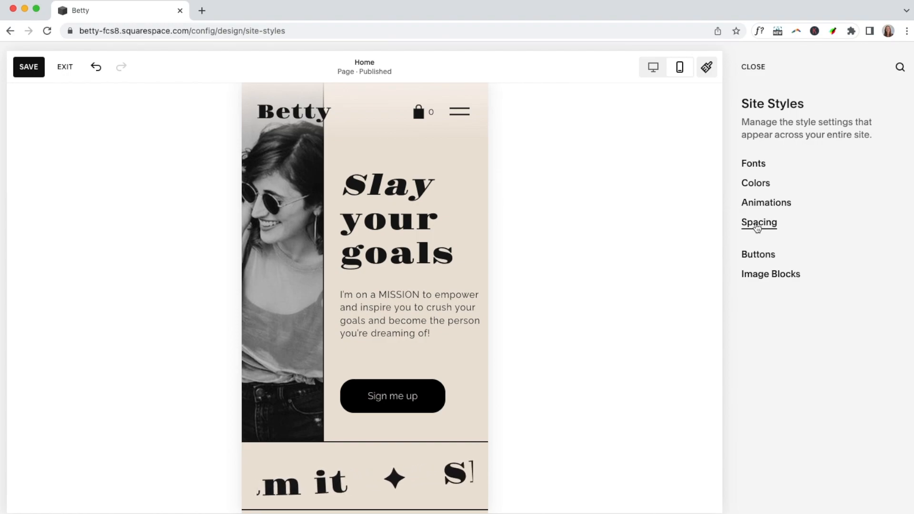
Compare the primary, secondary and tertiary button style settings, and close Site Styles
{"action": "left_click", "coordinate": [756, 255]}
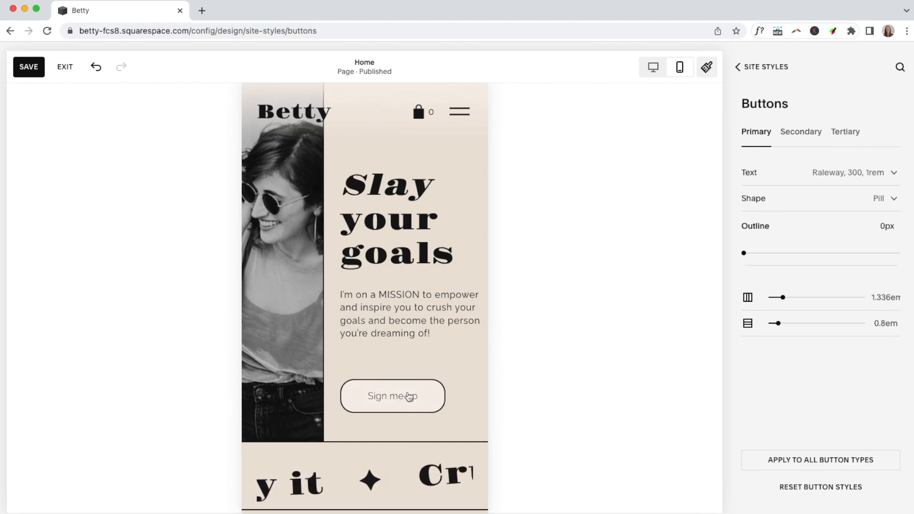
{"action": "left_click", "coordinate": [796, 133]}
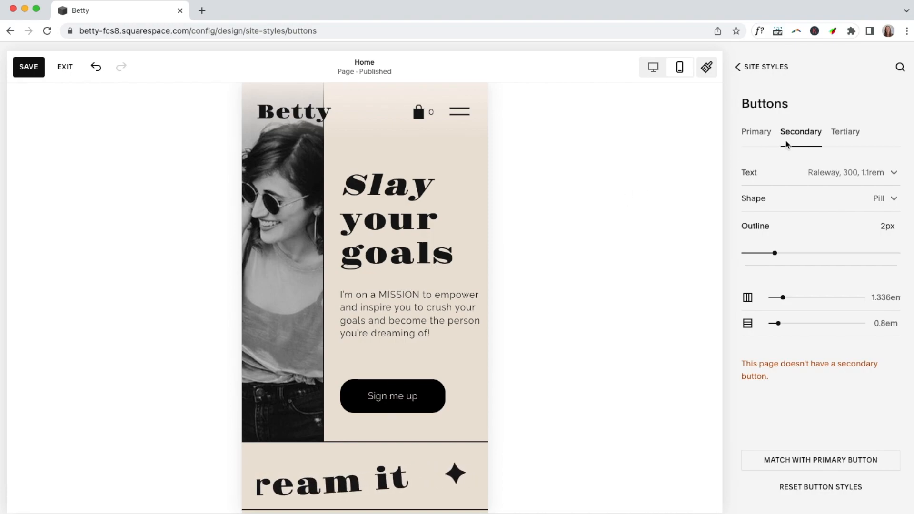
{"action": "left_click", "coordinate": [843, 137]}
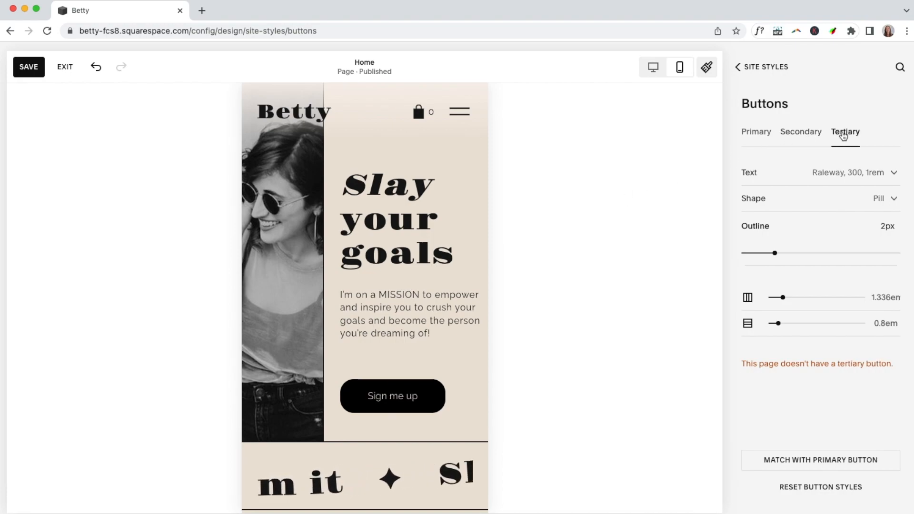
{"action": "left_click", "coordinate": [809, 135]}
{"action": "left_click", "coordinate": [760, 138]}
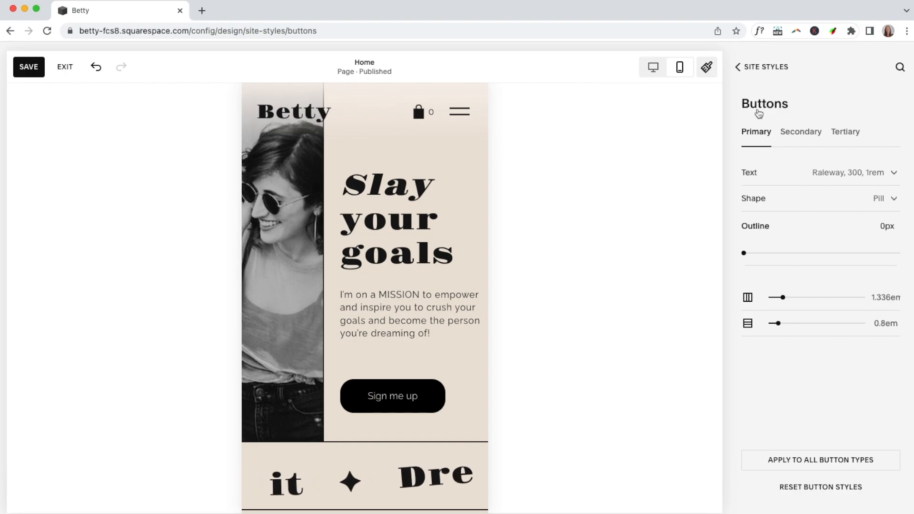
{"action": "left_click", "coordinate": [751, 71]}
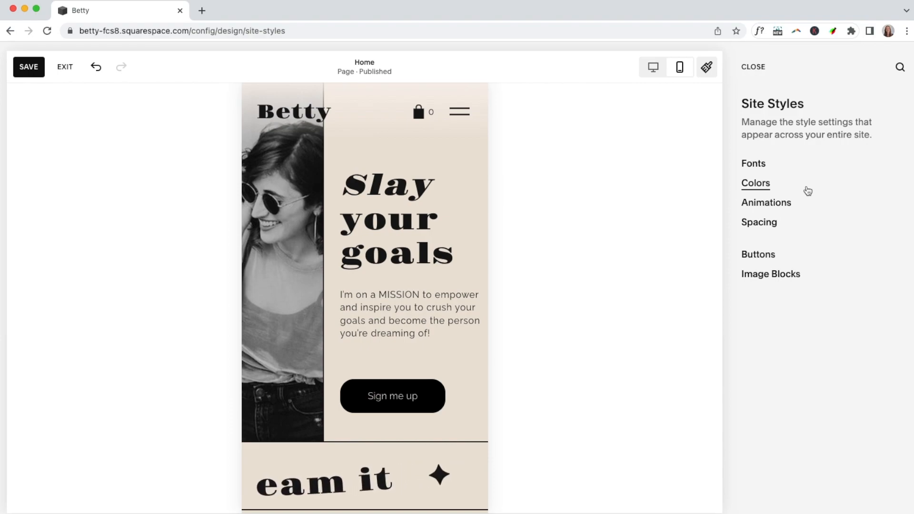
{"action": "left_click", "coordinate": [757, 67]}
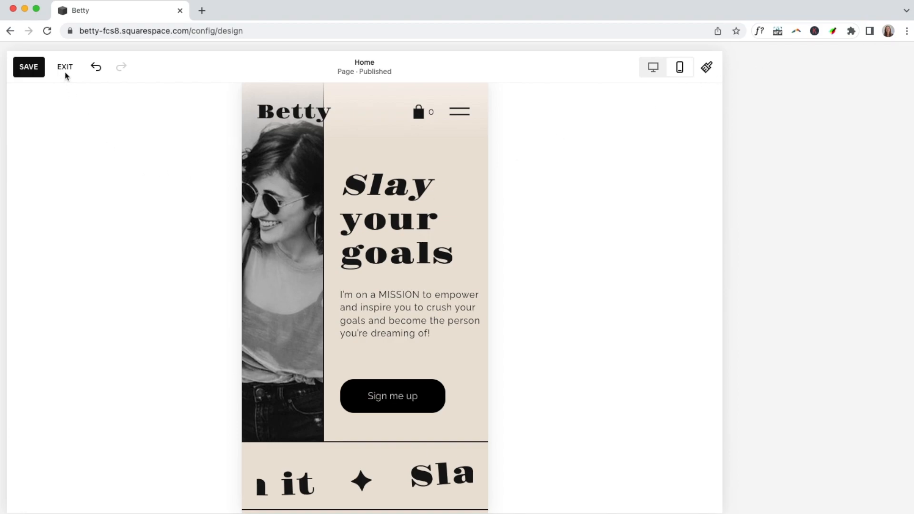
Return the Home page to desktop view, and save the site changes before leaving the editor
{"action": "left_click", "coordinate": [653, 69]}
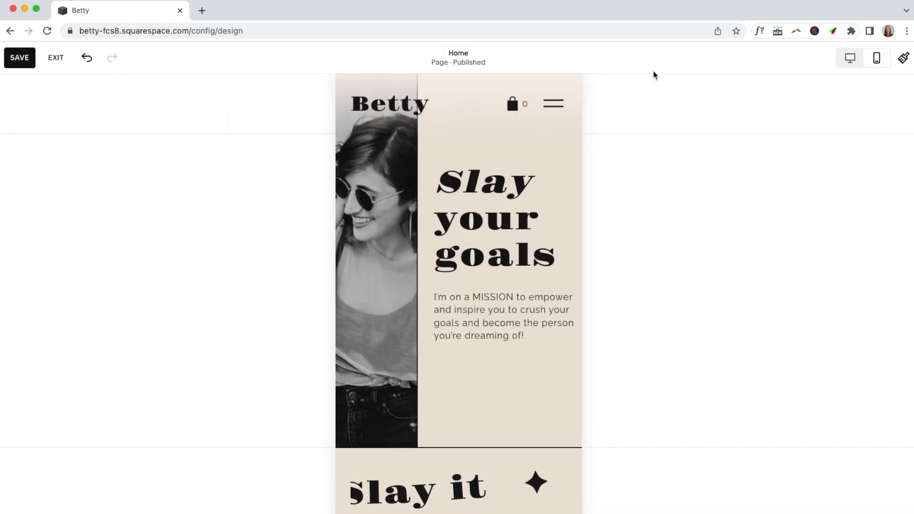
{"action": "left_click", "coordinate": [849, 58]}
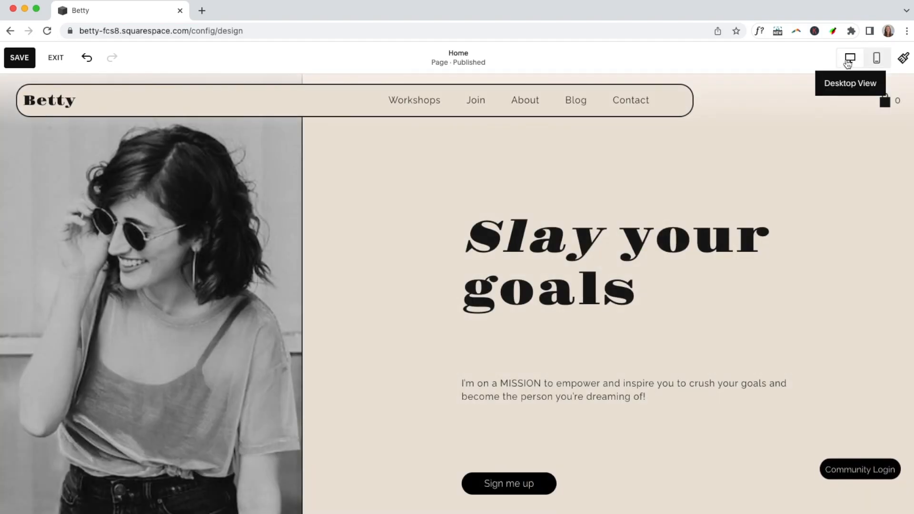
{"action": "mouse_move", "coordinate": [310, 185]}
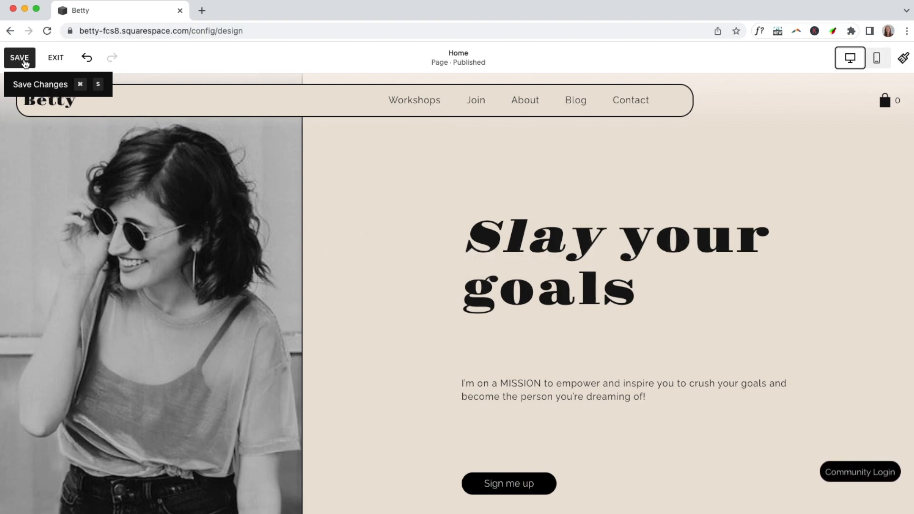
{"action": "left_click", "coordinate": [25, 62]}
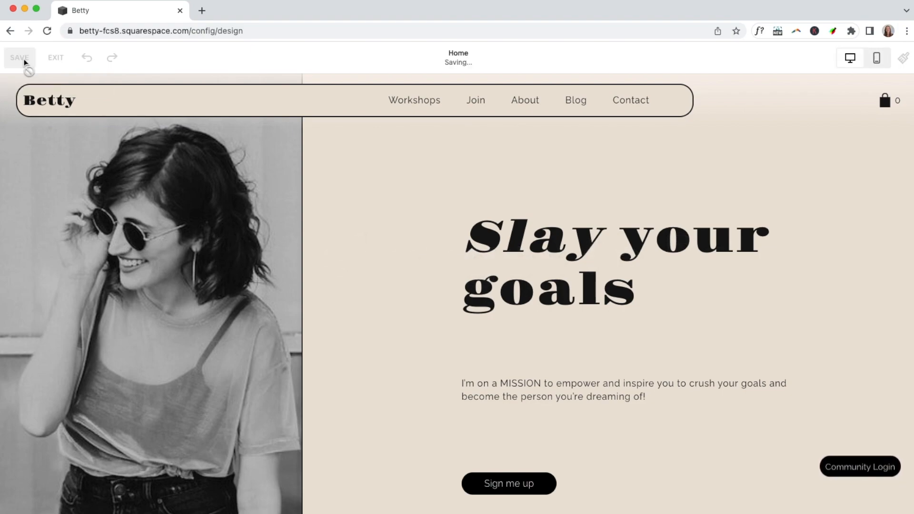
{"action": "left_click", "coordinate": [54, 59]}
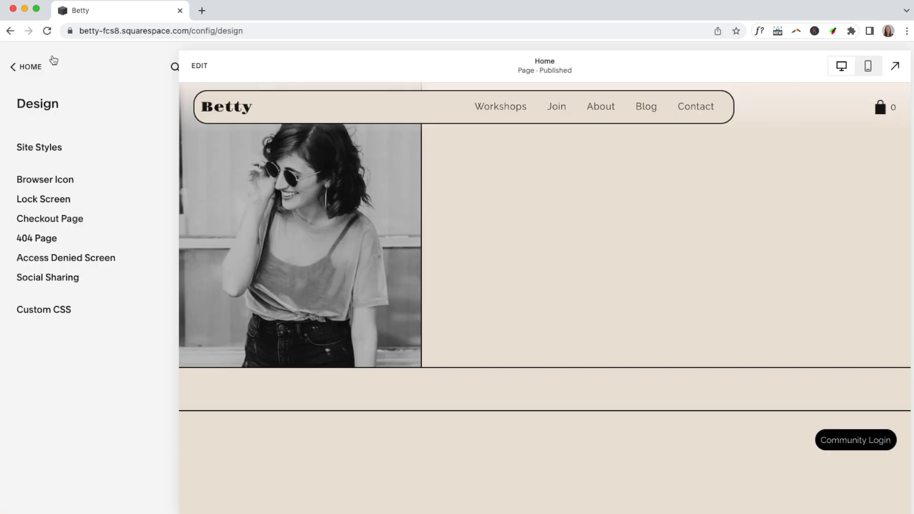
Open the site's Pages list and look through the main navigation, member areas and unlinked pages
{"action": "left_click", "coordinate": [32, 67]}
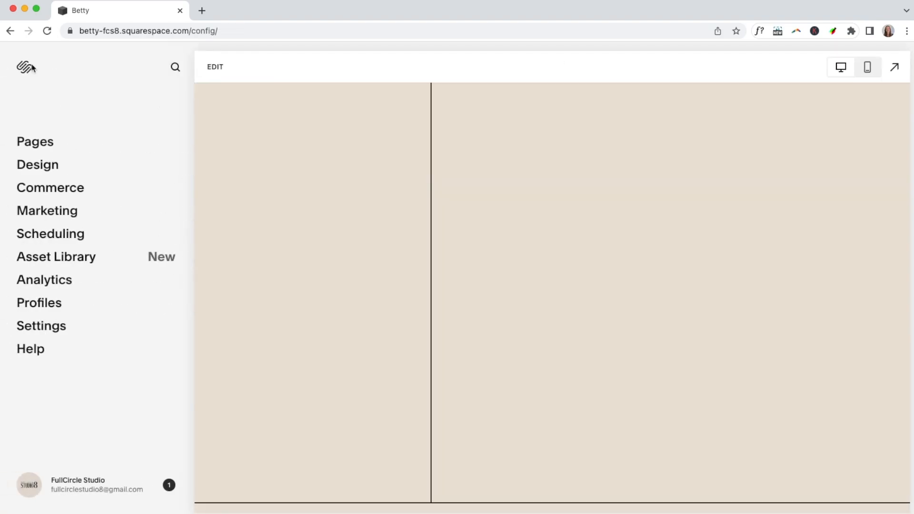
{"action": "left_click", "coordinate": [36, 144]}
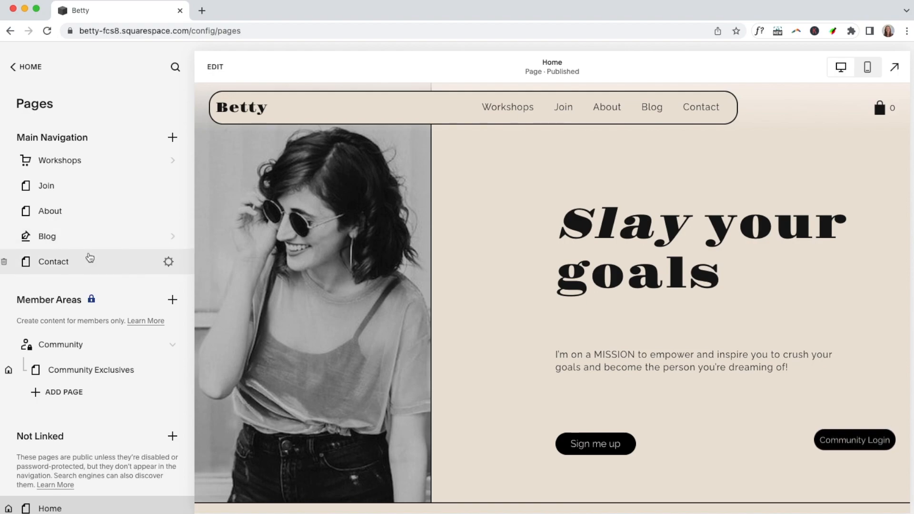
{"action": "scroll", "coordinate": [88, 257], "scroll_direction": "down", "scroll_amount": 2}
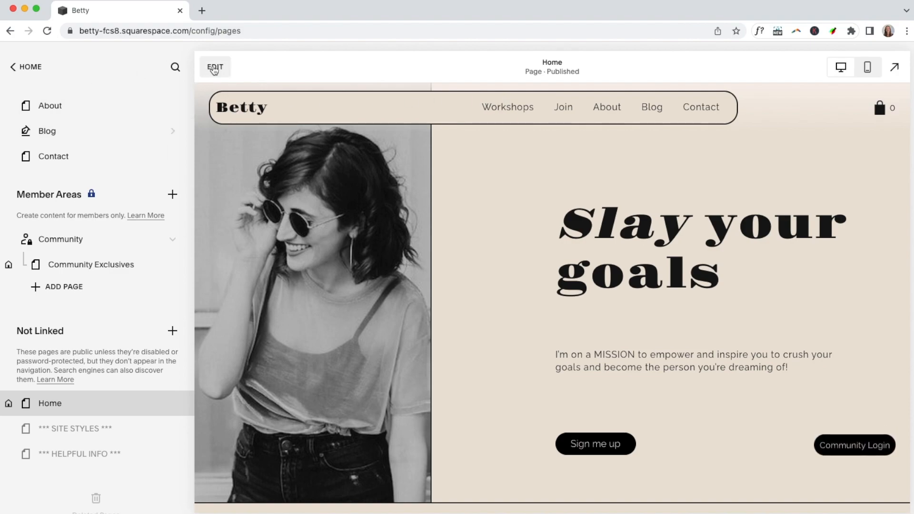
{"action": "scroll", "coordinate": [102, 154], "scroll_direction": "up", "scroll_amount": 3}
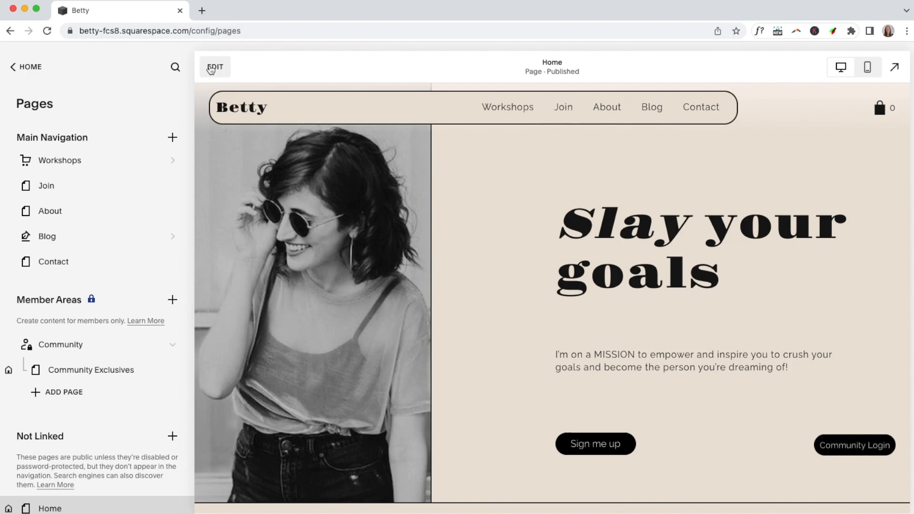
Start editing the Home page and open the site header's global settings
{"action": "left_click", "coordinate": [211, 69]}
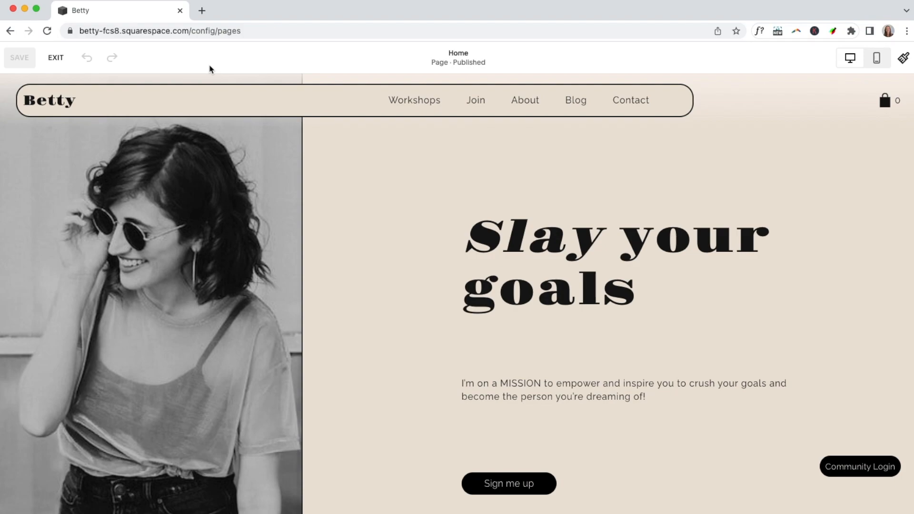
{"action": "mouse_move", "coordinate": [362, 108]}
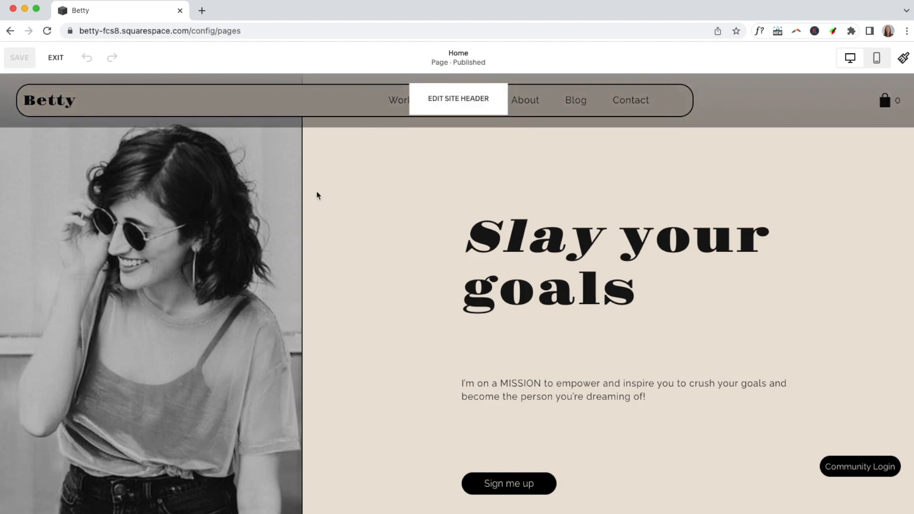
{"action": "mouse_move", "coordinate": [137, 182]}
{"action": "mouse_move", "coordinate": [337, 84]}
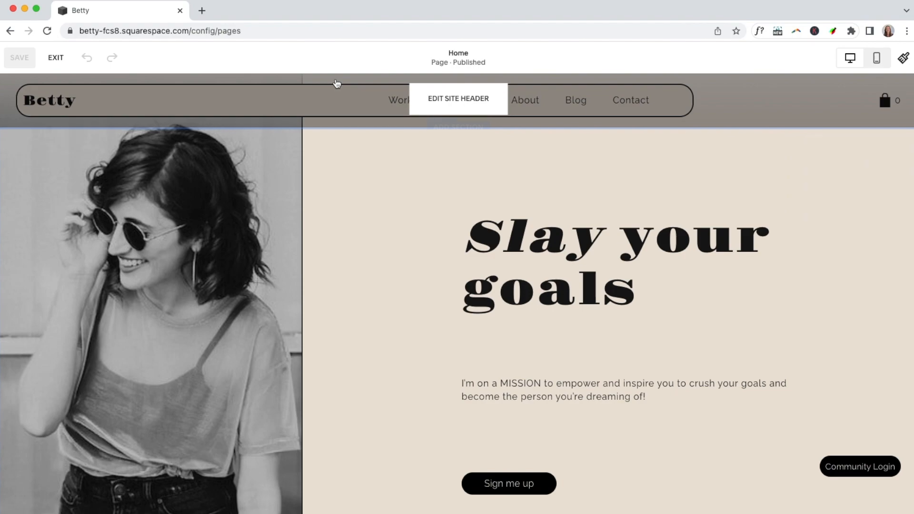
{"action": "mouse_move", "coordinate": [385, 170]}
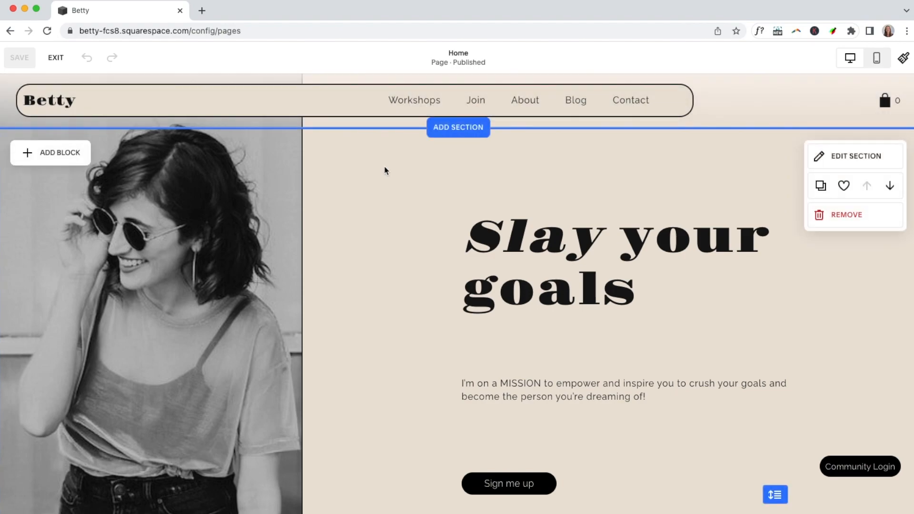
{"action": "mouse_move", "coordinate": [398, 112]}
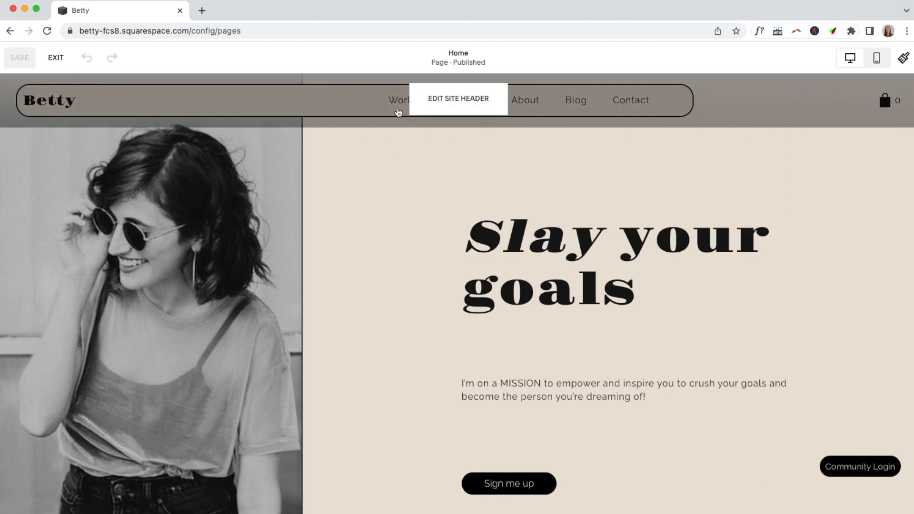
{"action": "left_click", "coordinate": [456, 100]}
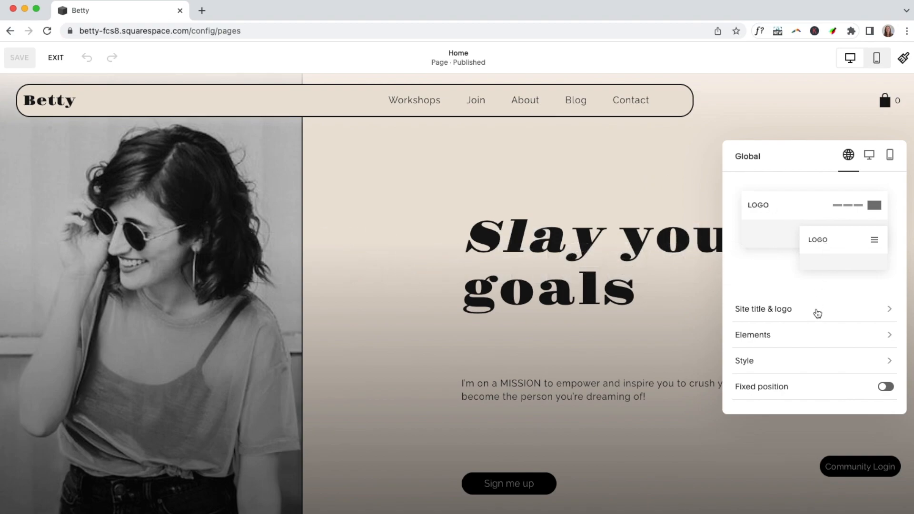
Review the header's site title, logo image and mobile logo options, and return to the global header settings
{"action": "left_click", "coordinate": [892, 312]}
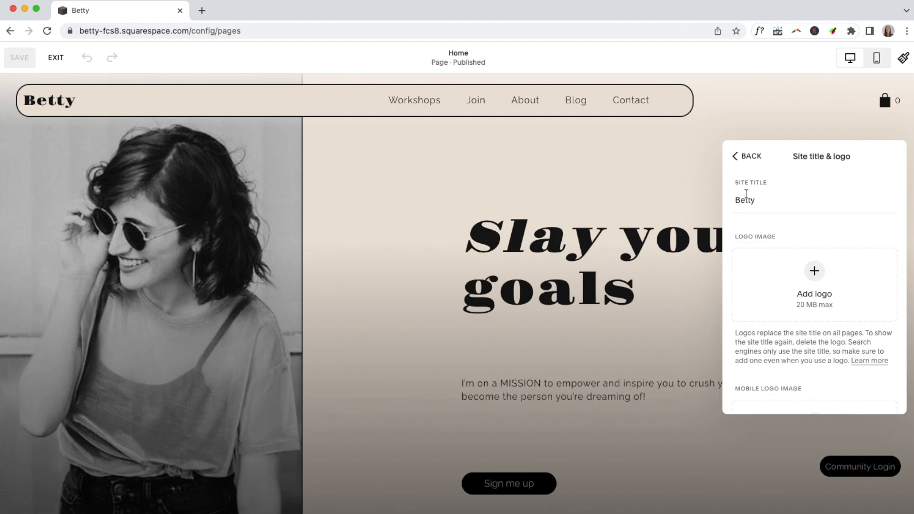
{"action": "double_click", "coordinate": [743, 196]}
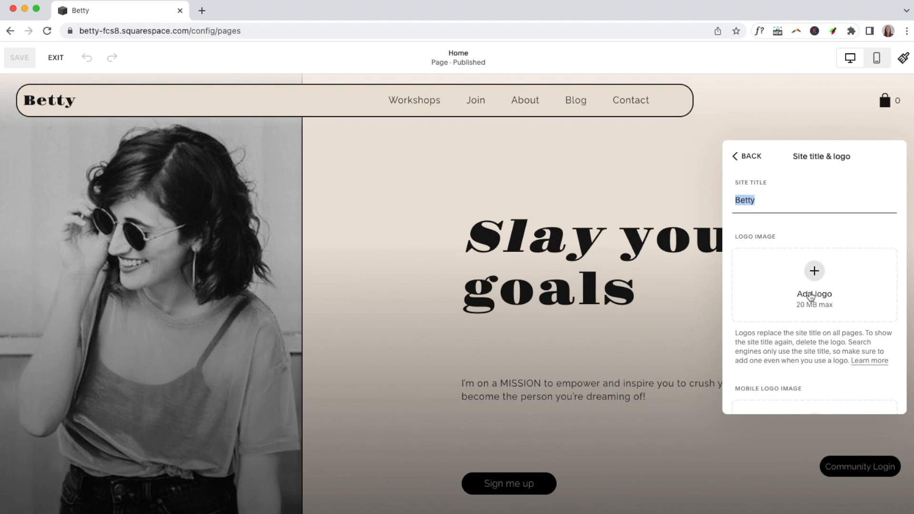
{"action": "scroll", "coordinate": [810, 292], "scroll_direction": "down", "scroll_amount": 2}
{"action": "scroll", "coordinate": [809, 292], "scroll_direction": "down", "scroll_amount": 1}
{"action": "scroll", "coordinate": [800, 292], "scroll_direction": "up", "scroll_amount": 3}
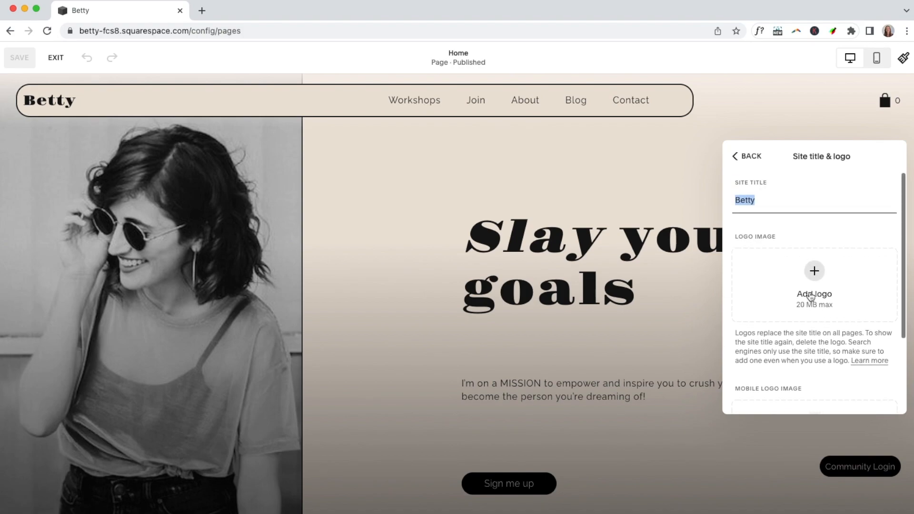
{"action": "scroll", "coordinate": [781, 288], "scroll_direction": "down", "scroll_amount": 5}
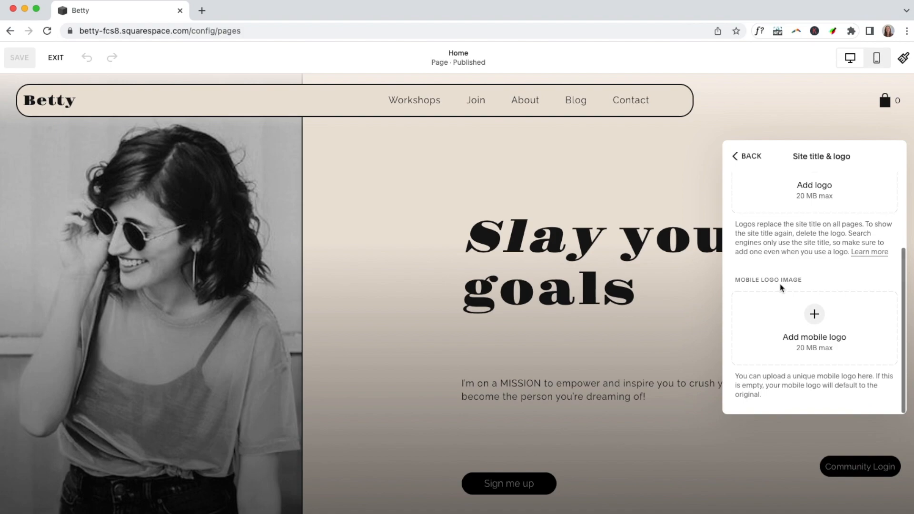
{"action": "left_click", "coordinate": [746, 156]}
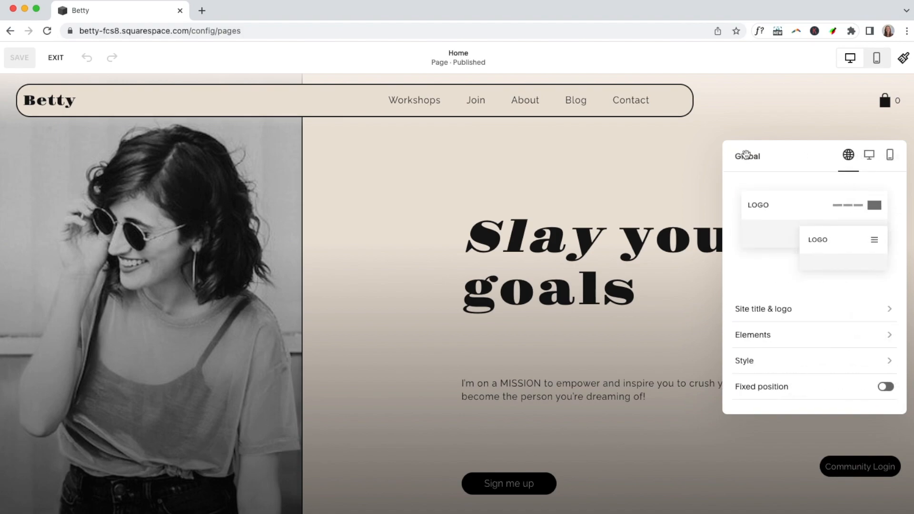
In the header elements, turn the Community Login button off and on again, and inspect its label and page link
{"action": "left_click", "coordinate": [891, 334]}
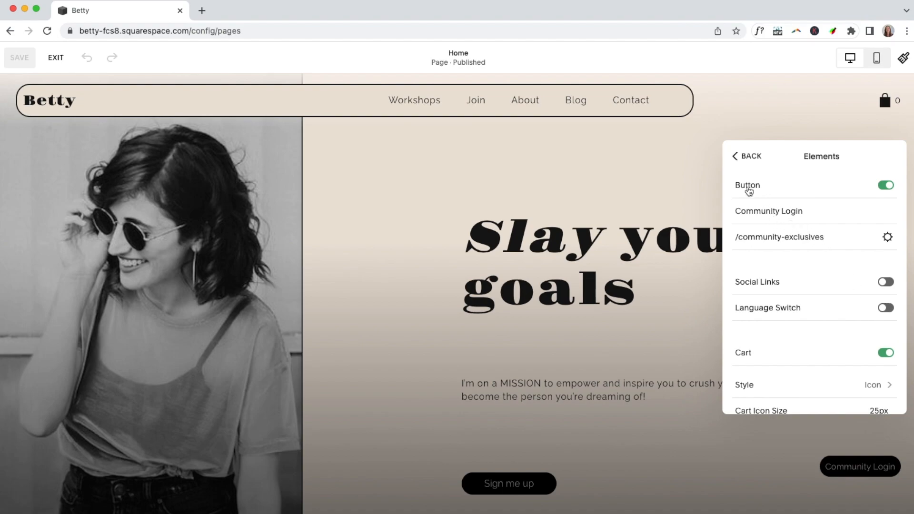
{"action": "left_click", "coordinate": [886, 186]}
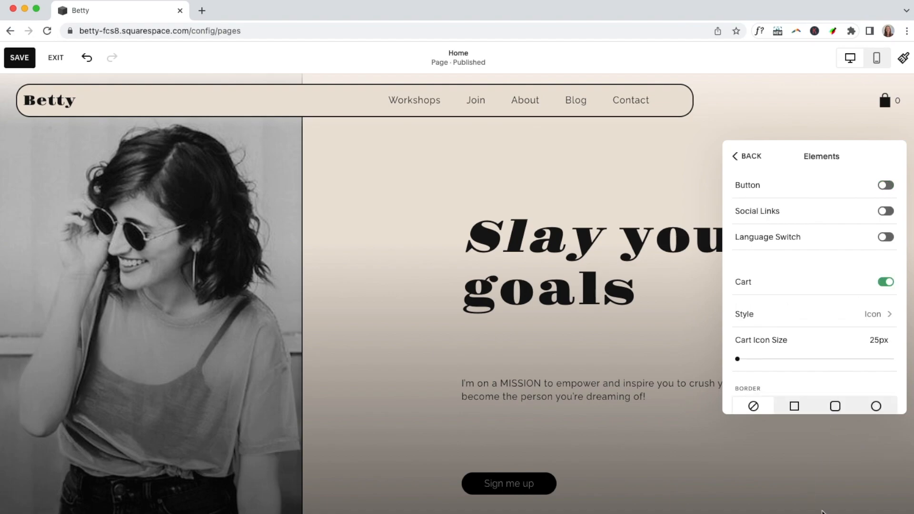
{"action": "left_click", "coordinate": [886, 185]}
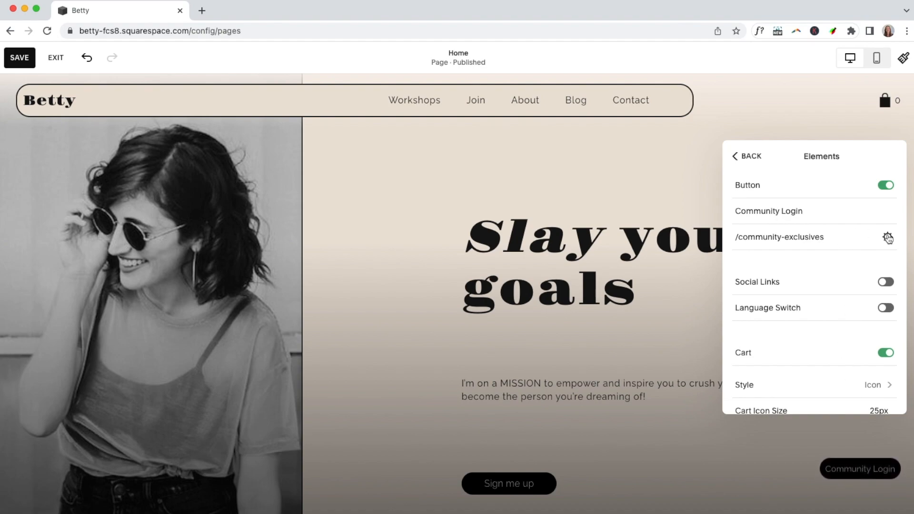
{"action": "triple_click", "coordinate": [840, 214]}
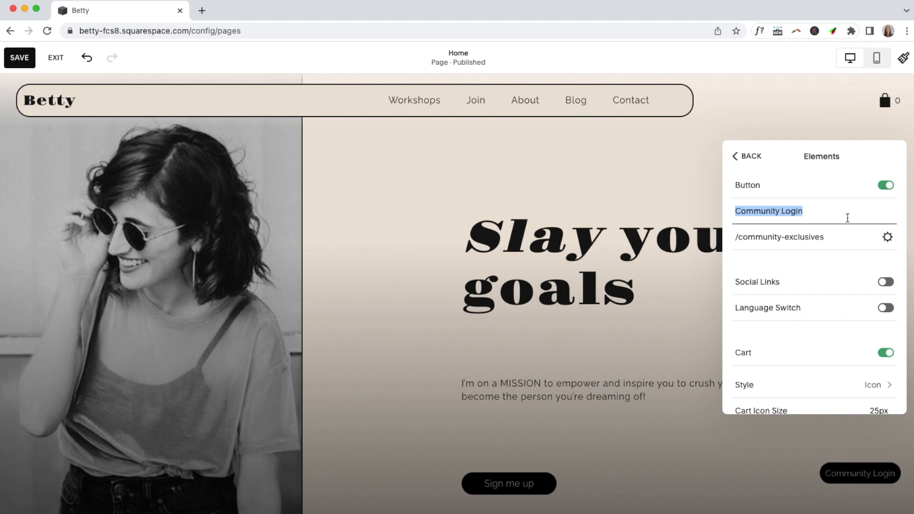
{"action": "left_click", "coordinate": [888, 238]}
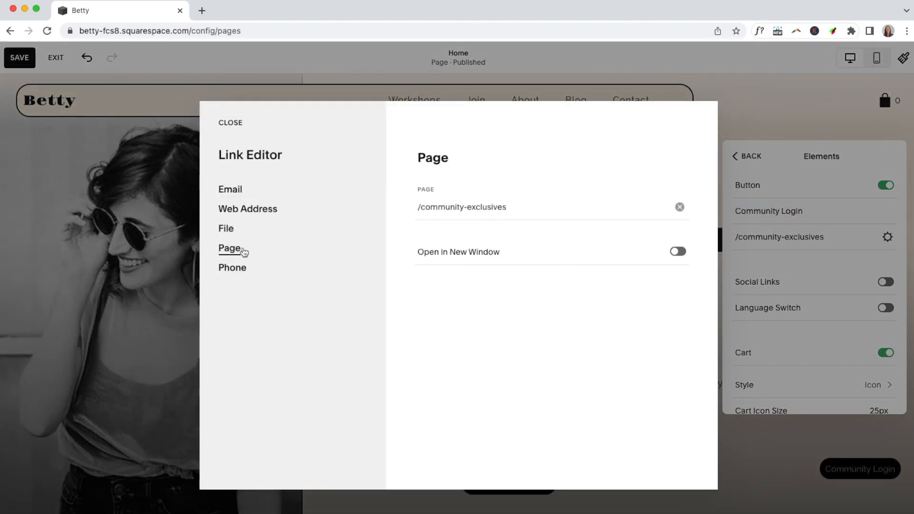
{"action": "left_click", "coordinate": [230, 124]}
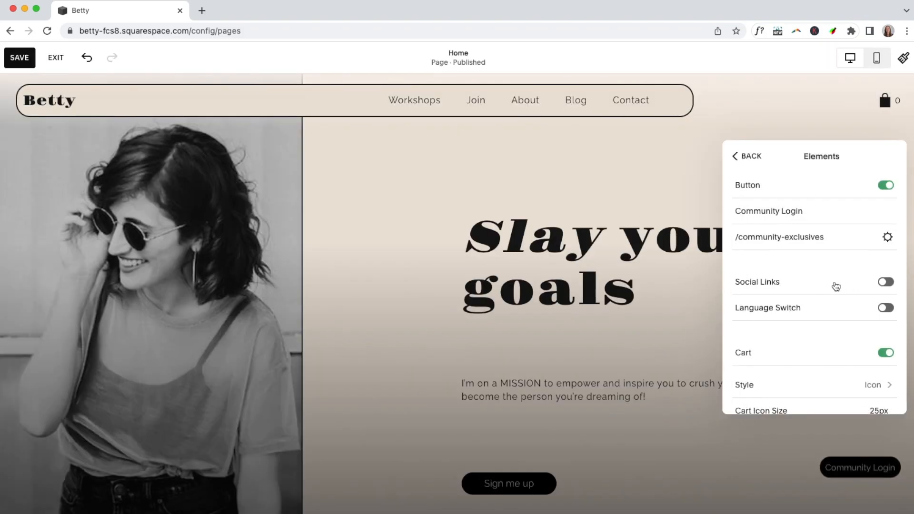
Turn the header's social links on and off again, and hide and restore the cart
{"action": "left_click", "coordinate": [887, 282]}
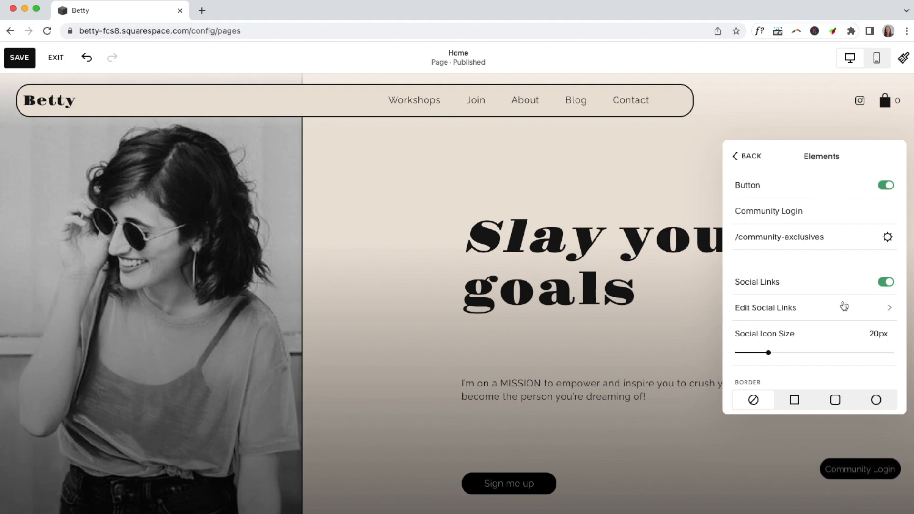
{"action": "left_click", "coordinate": [885, 283]}
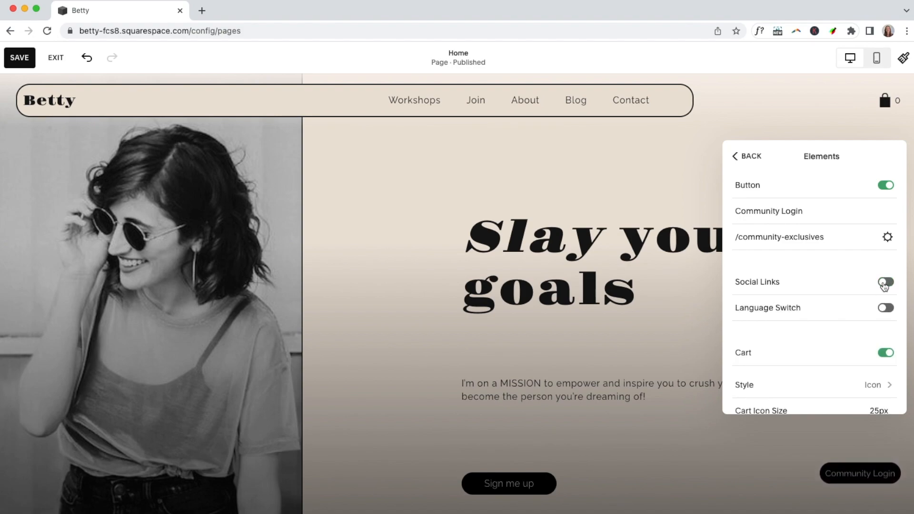
{"action": "scroll", "coordinate": [832, 357], "scroll_direction": "down", "scroll_amount": 1}
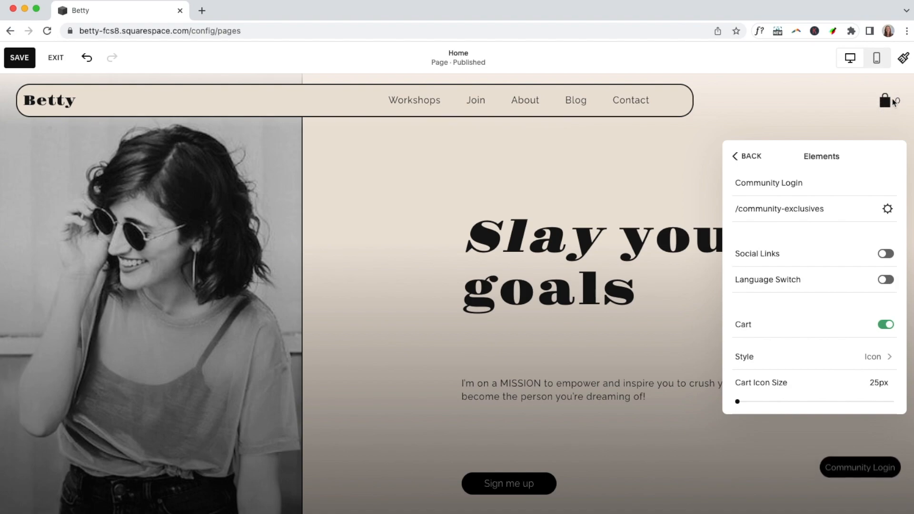
{"action": "left_click", "coordinate": [885, 326]}
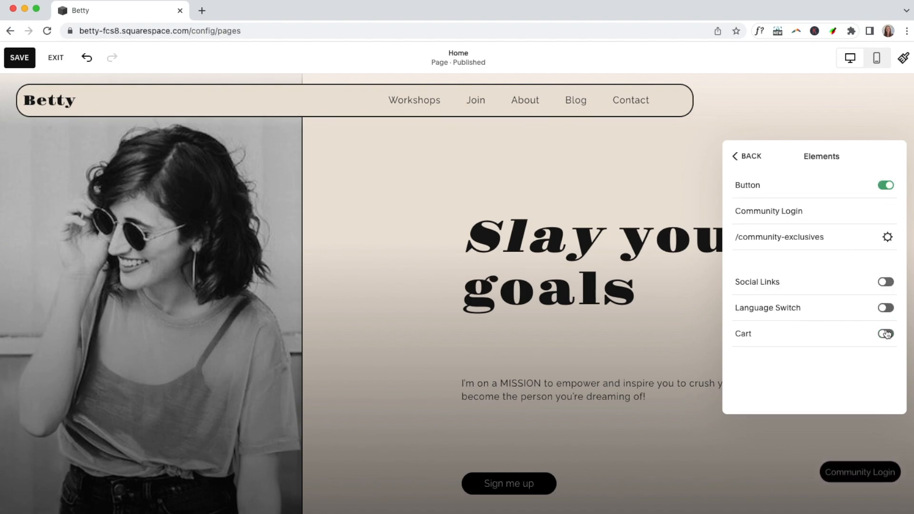
{"action": "left_click", "coordinate": [887, 334]}
Look over the cart's style, icon size, border and empty-cart options, and return to the global header settings
{"action": "scroll", "coordinate": [834, 351], "scroll_direction": "down", "scroll_amount": 2}
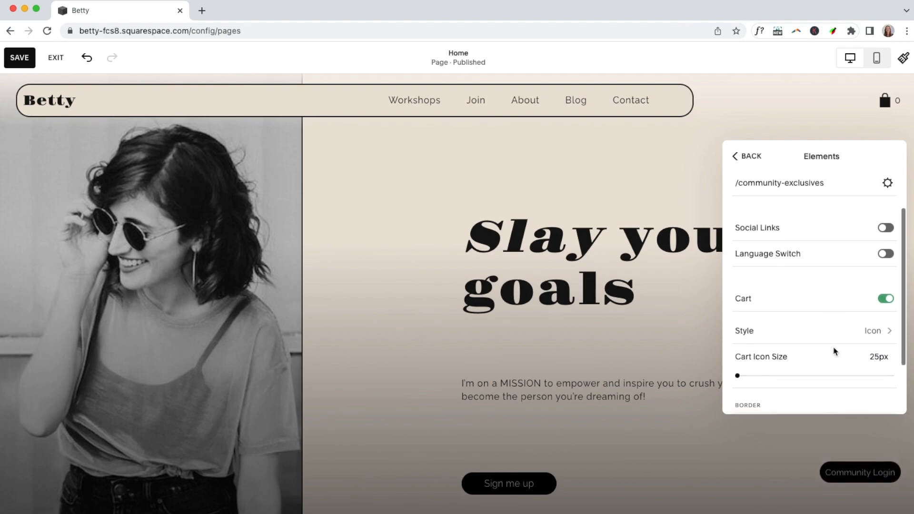
{"action": "scroll", "coordinate": [834, 352], "scroll_direction": "down", "scroll_amount": 1}
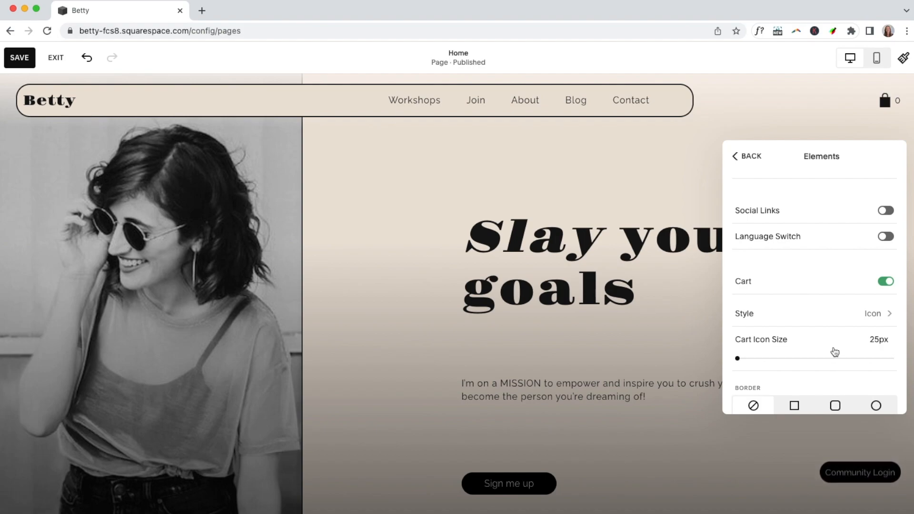
{"action": "scroll", "coordinate": [835, 352], "scroll_direction": "down", "scroll_amount": 2}
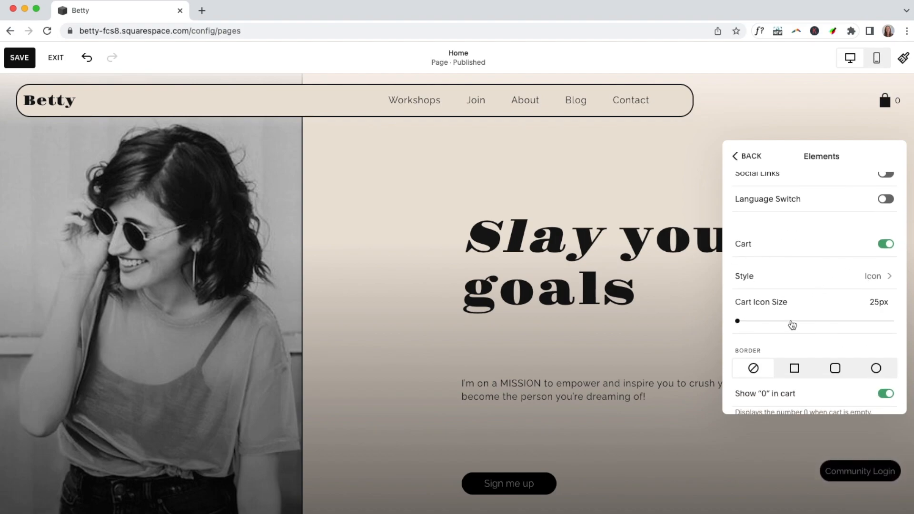
{"action": "scroll", "coordinate": [792, 324], "scroll_direction": "down", "scroll_amount": 1}
{"action": "left_click", "coordinate": [751, 158]}
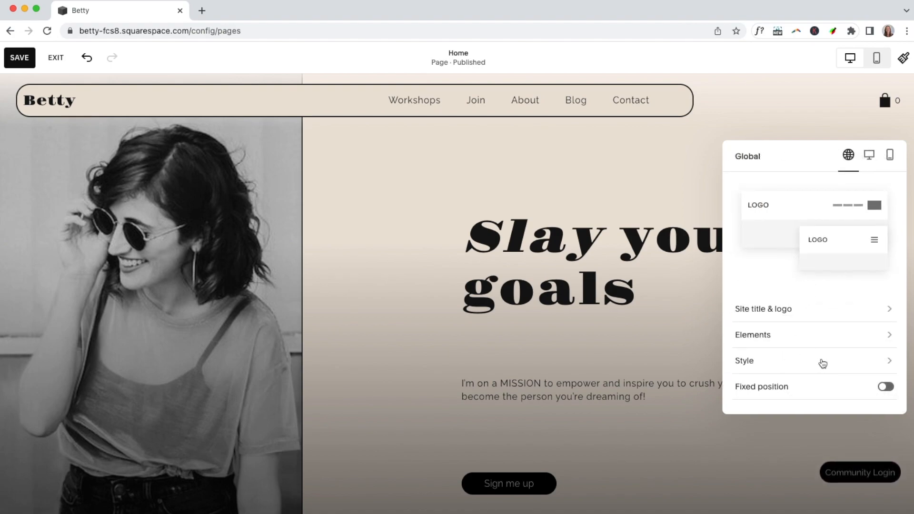
Open the global header's style settings and look over the available header style types, keeping the current one
{"action": "left_click", "coordinate": [889, 365]}
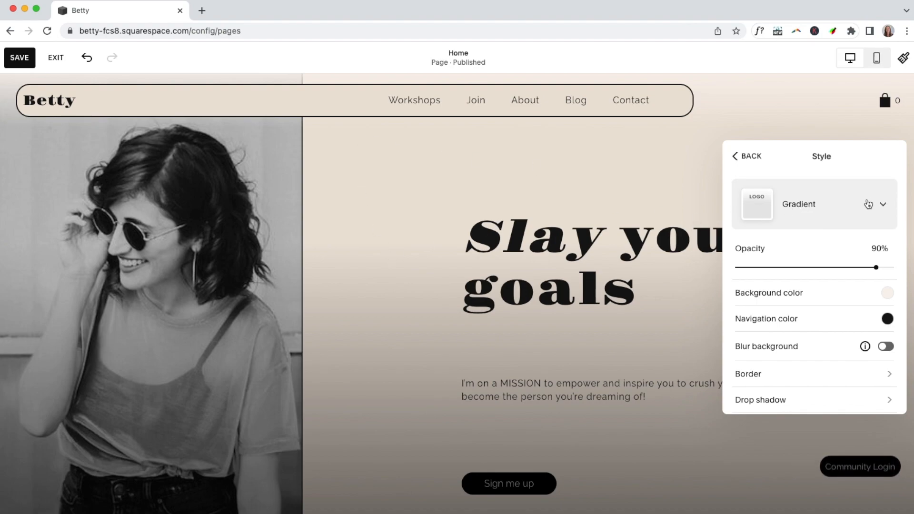
{"action": "left_click", "coordinate": [882, 205]}
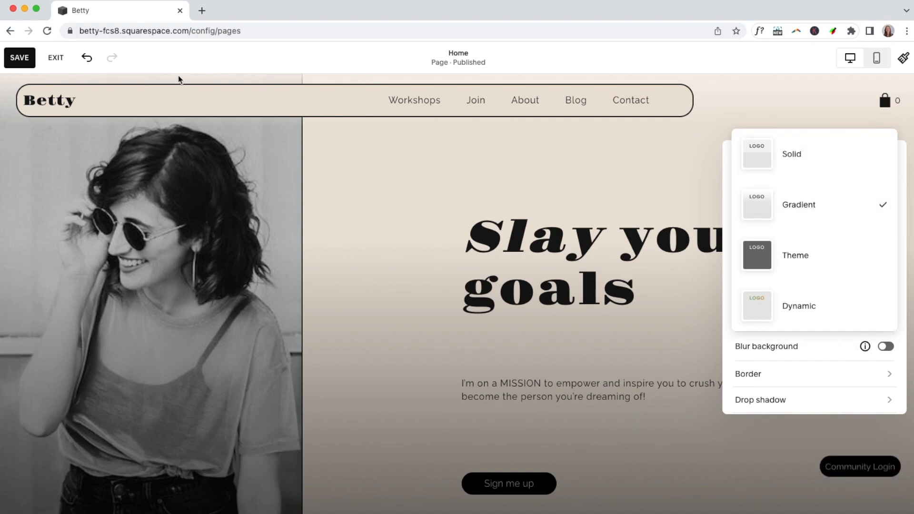
{"action": "left_click", "coordinate": [189, 81]}
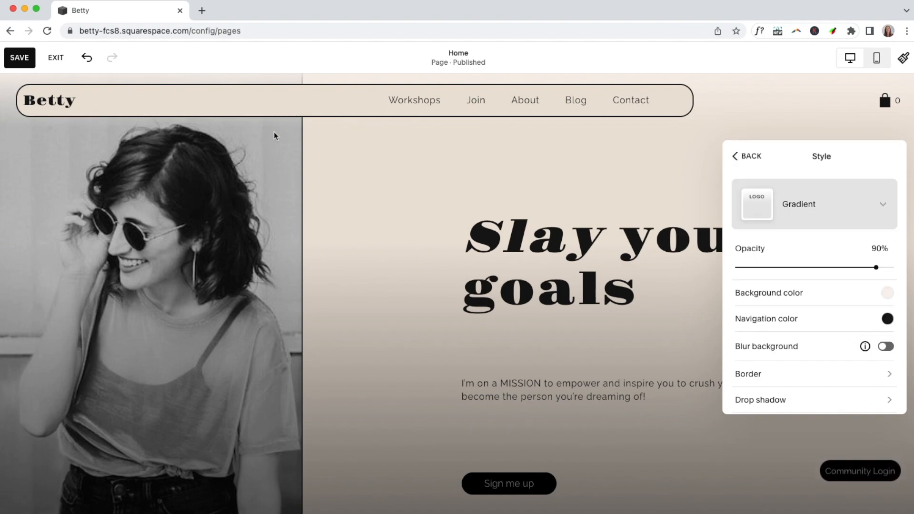
{"action": "left_click", "coordinate": [882, 205]}
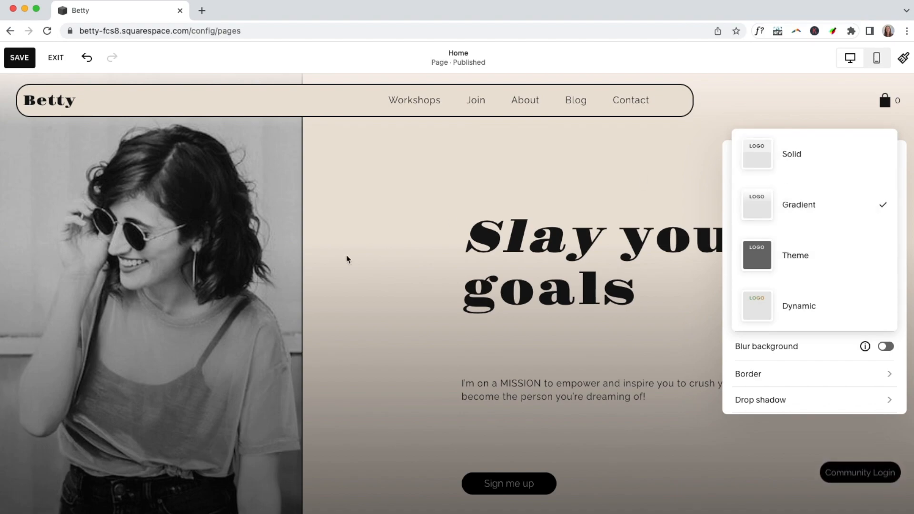
{"action": "left_click", "coordinate": [293, 263]}
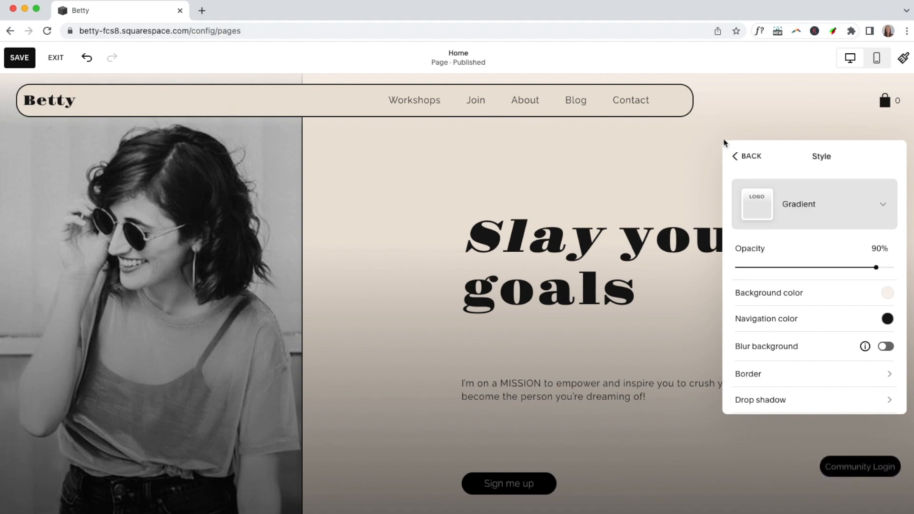
Try the Theme and Dynamic header styles, switch back to Gradient, and close the header settings
{"action": "left_click", "coordinate": [882, 203]}
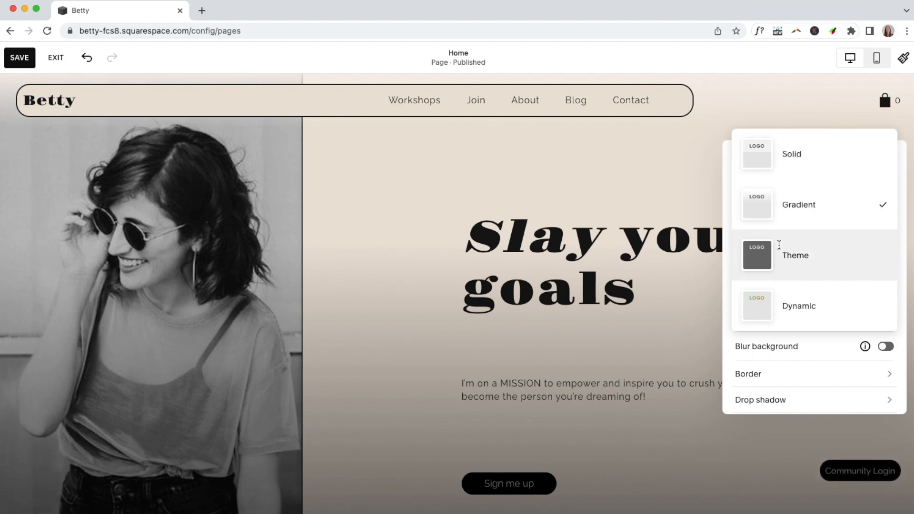
{"action": "left_click", "coordinate": [801, 258]}
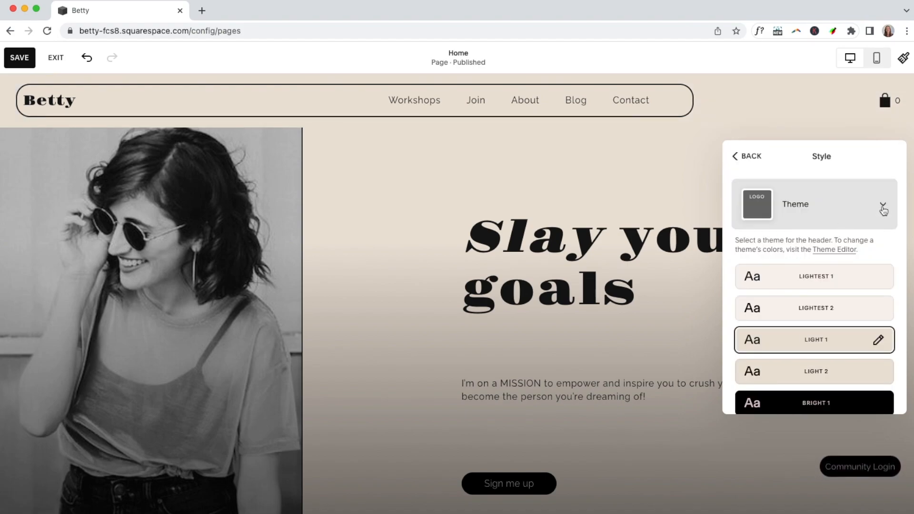
{"action": "left_click", "coordinate": [883, 210]}
{"action": "left_click", "coordinate": [803, 258]}
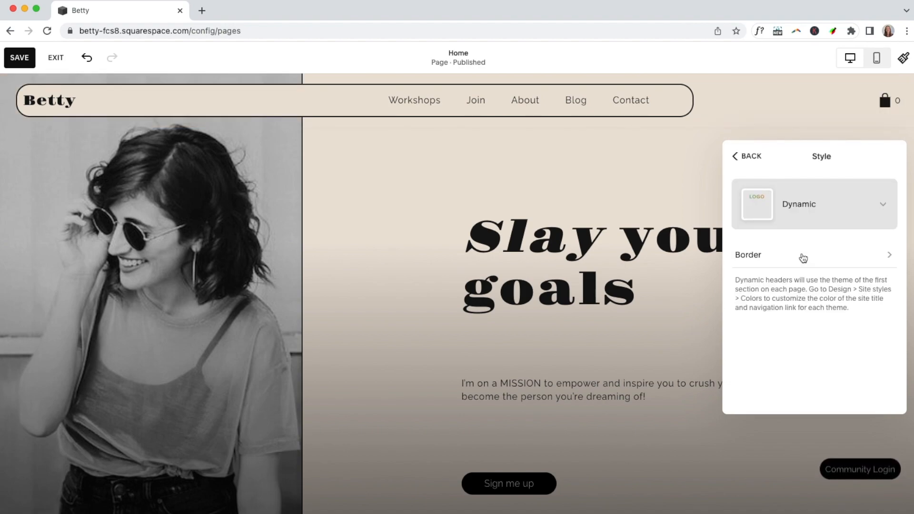
{"action": "left_click", "coordinate": [884, 205]}
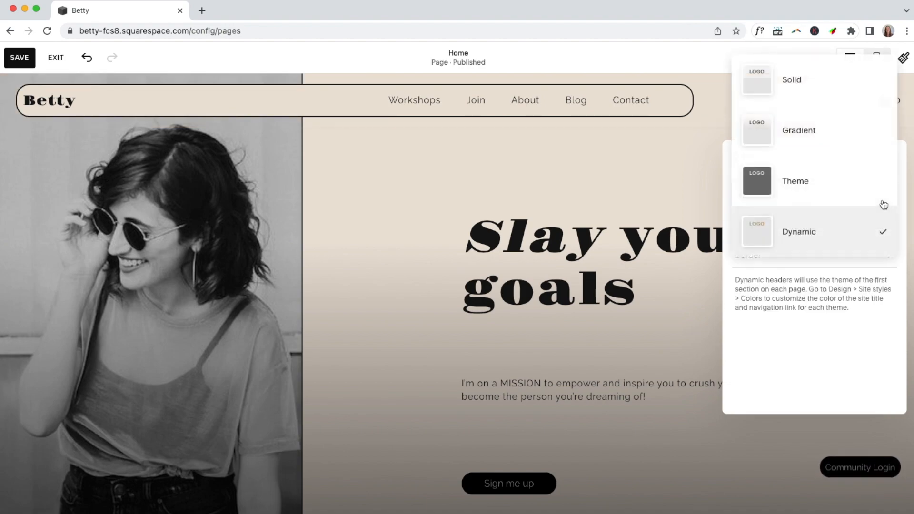
{"action": "left_click", "coordinate": [809, 128]}
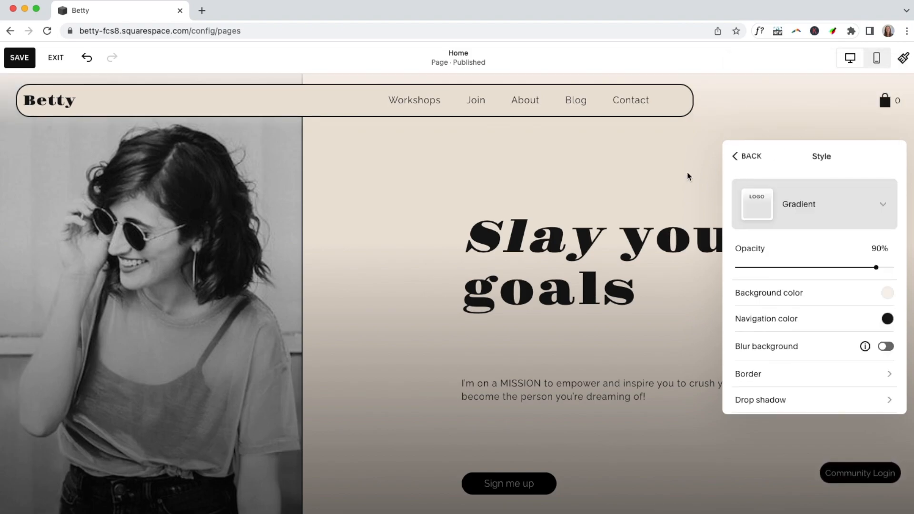
{"action": "left_click", "coordinate": [688, 177]}
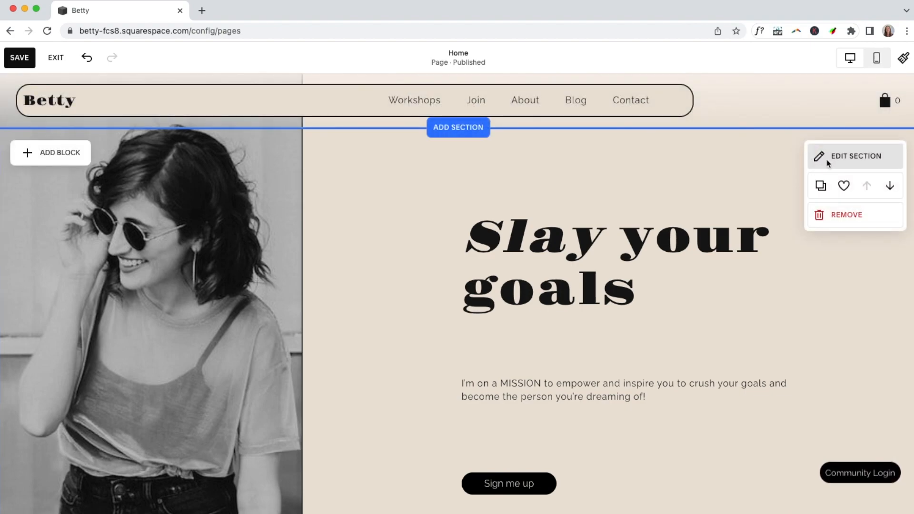
Inspect the background image settings of the Home page's first section and close them
{"action": "left_click", "coordinate": [828, 162]}
{"action": "left_click", "coordinate": [808, 190]}
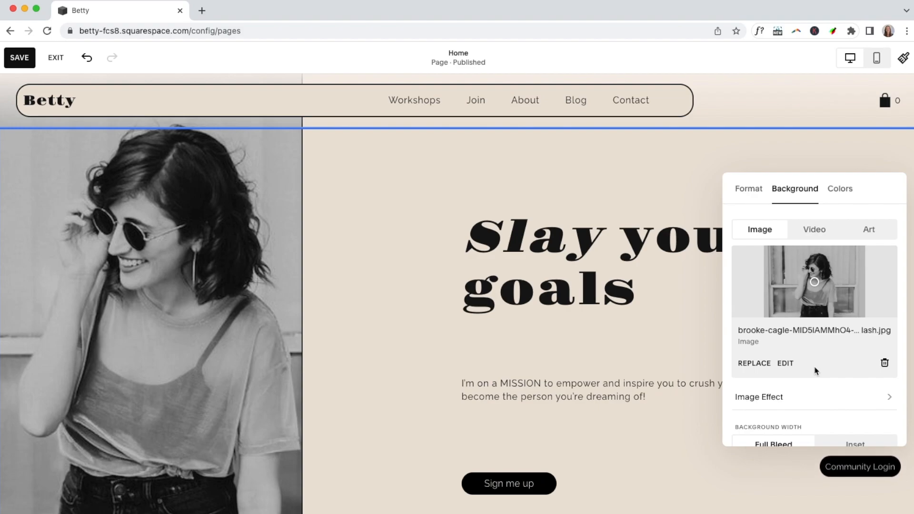
{"action": "left_click", "coordinate": [665, 351]}
{"action": "scroll", "coordinate": [665, 351], "scroll_direction": "down", "scroll_amount": 1}
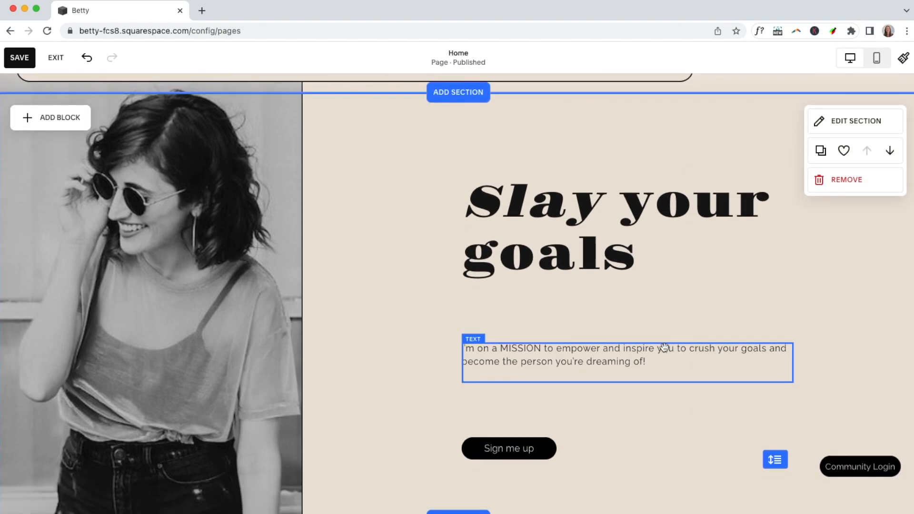
{"action": "scroll", "coordinate": [665, 351], "scroll_direction": "up", "scroll_amount": 1}
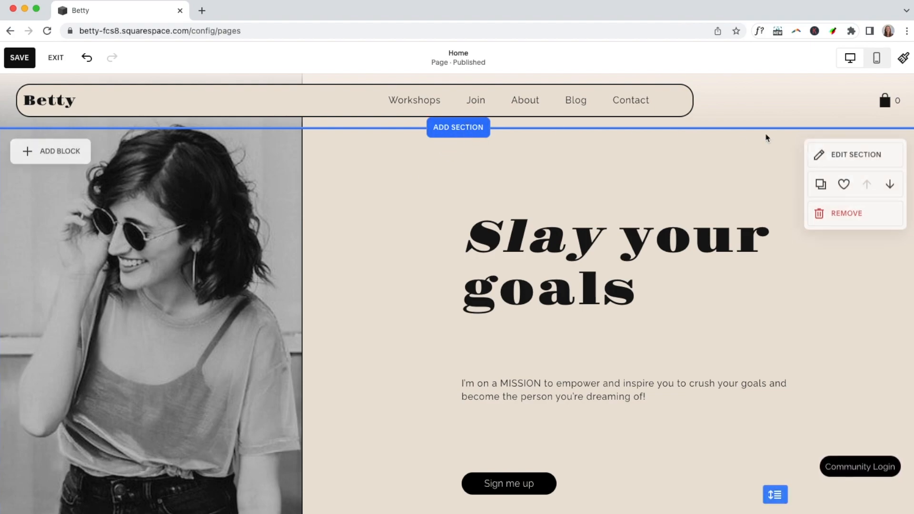
Try the Bright 1 color theme on the first section, restore Light 1, and close the section settings
{"action": "left_click", "coordinate": [857, 156]}
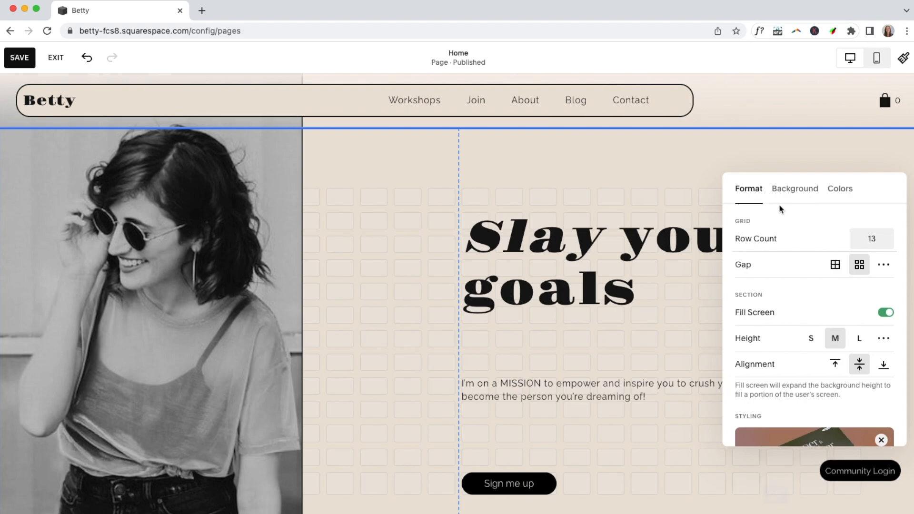
{"action": "left_click", "coordinate": [836, 191]}
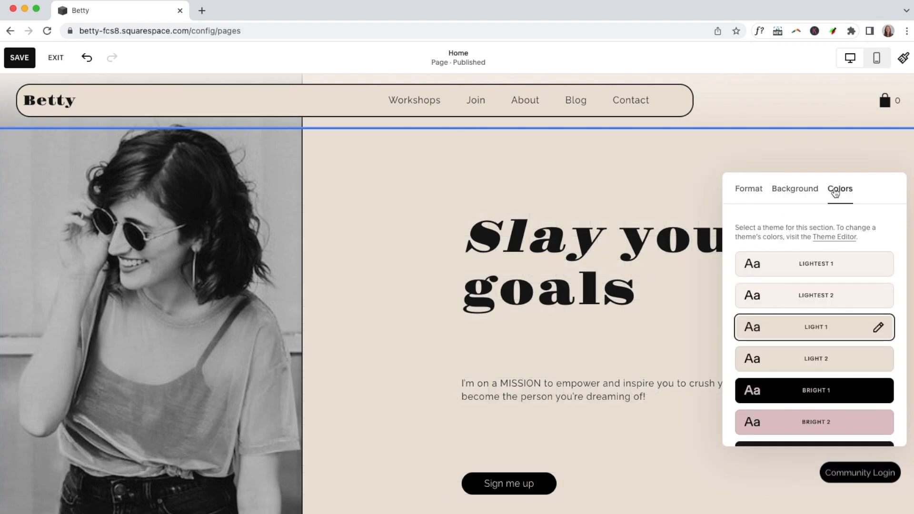
{"action": "left_click", "coordinate": [813, 395]}
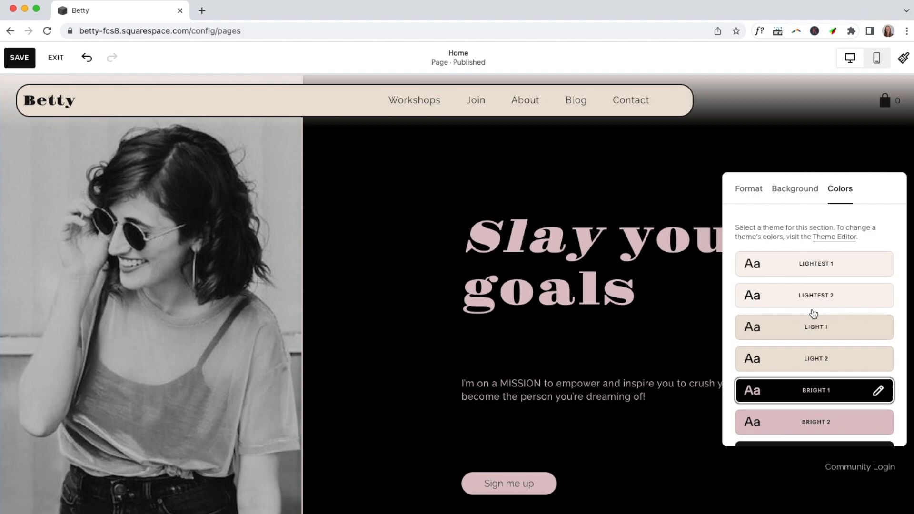
{"action": "left_click", "coordinate": [811, 326]}
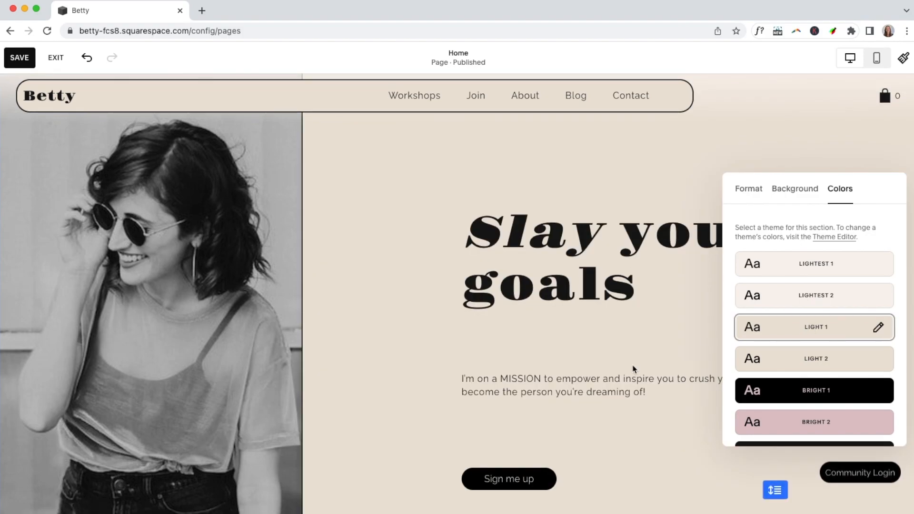
{"action": "scroll", "coordinate": [633, 369], "scroll_direction": "down", "scroll_amount": 3}
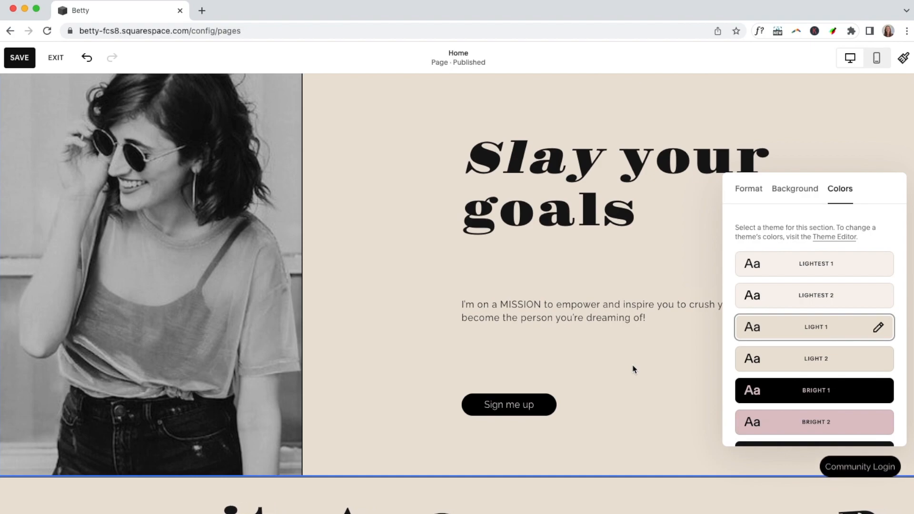
{"action": "scroll", "coordinate": [628, 371], "scroll_direction": "down", "scroll_amount": 1}
{"action": "left_click", "coordinate": [625, 375]}
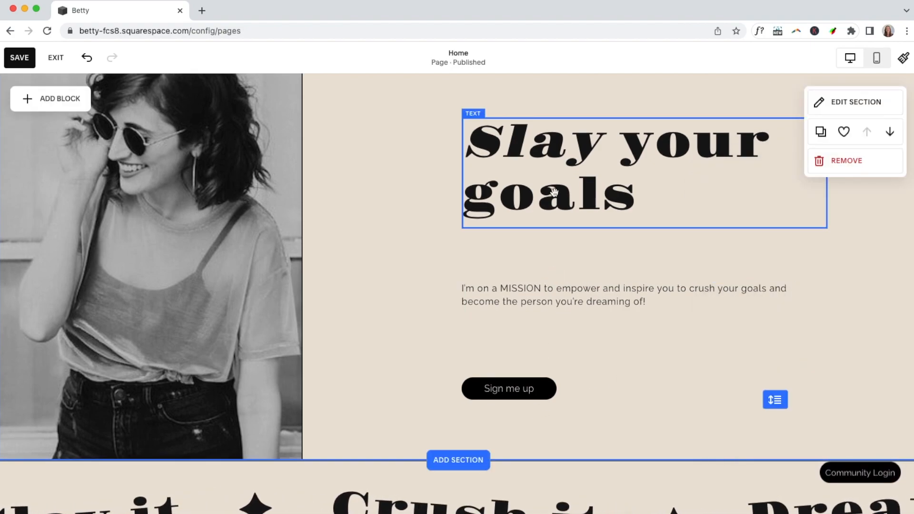
Open the "Slay your goals" heading for text editing, and select the mission paragraph below it
{"action": "left_click", "coordinate": [498, 132]}
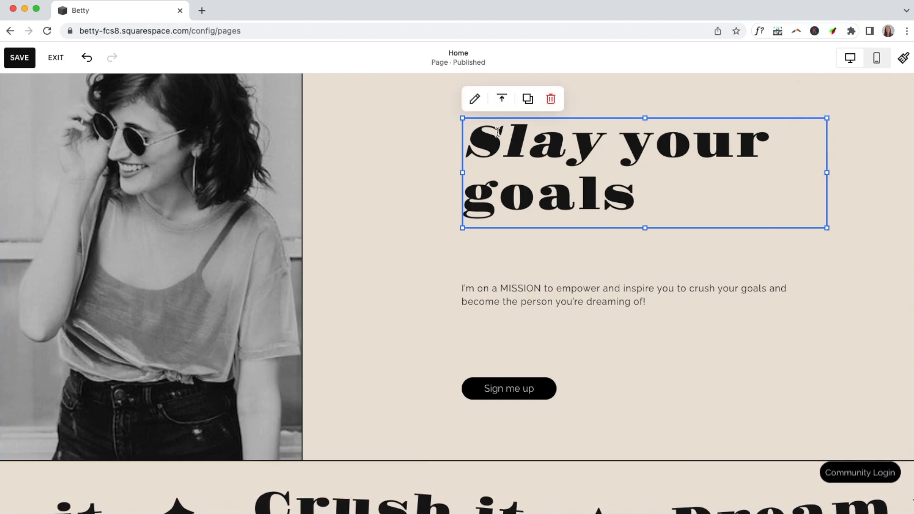
{"action": "left_click", "coordinate": [475, 103]}
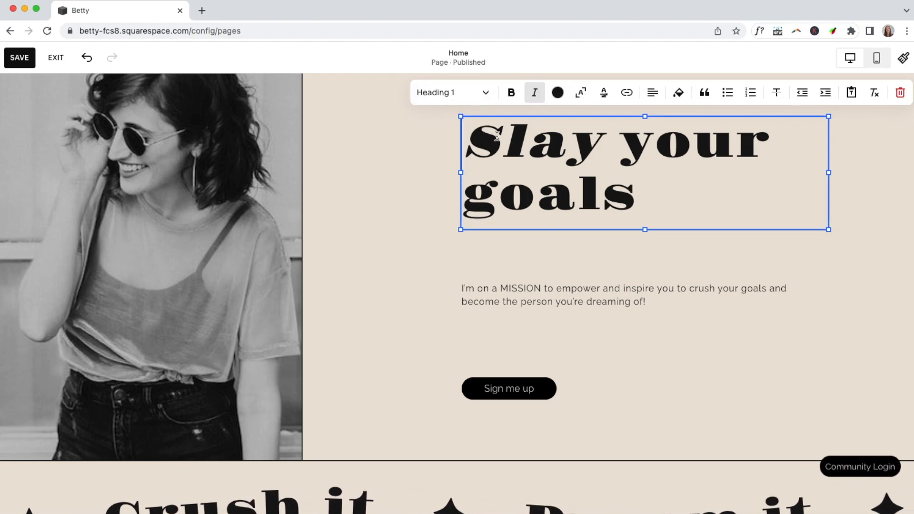
{"action": "left_click", "coordinate": [486, 283]}
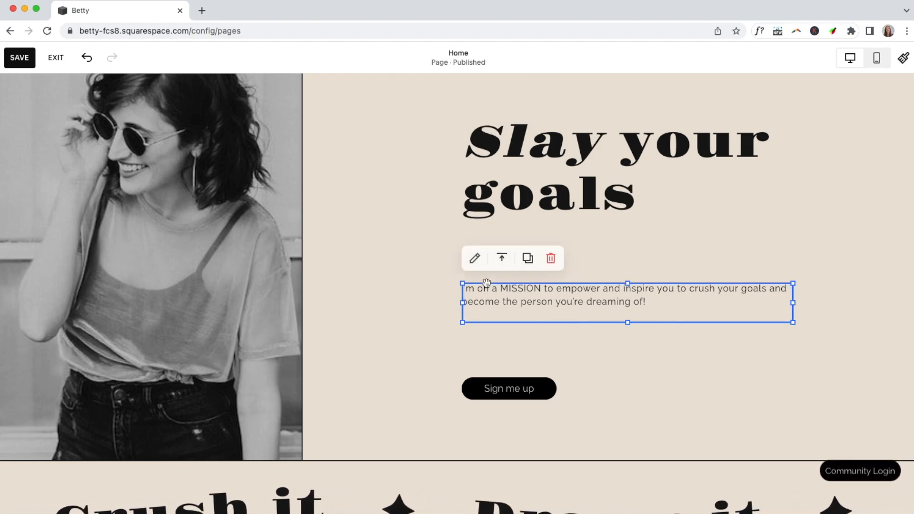
Change the "Sign me up" button's style to Secondary and deselect it
{"action": "left_click", "coordinate": [503, 393]}
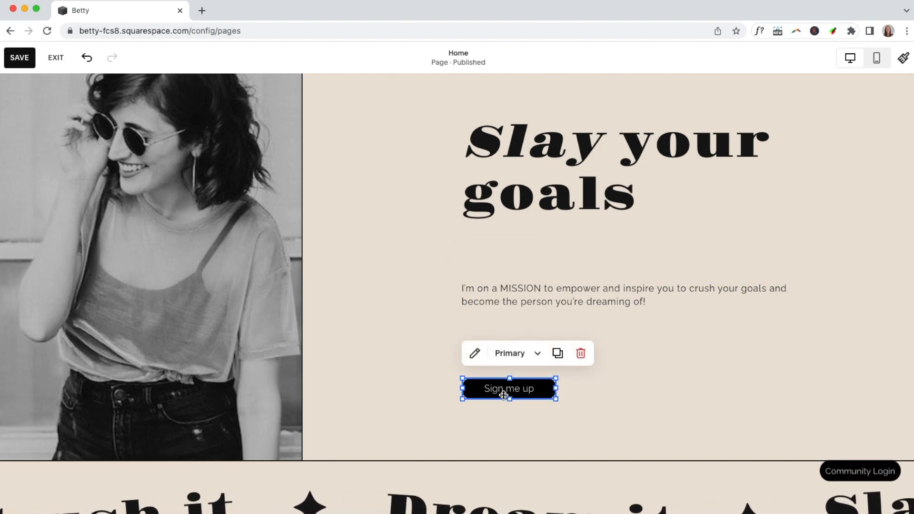
{"action": "left_click", "coordinate": [538, 355]}
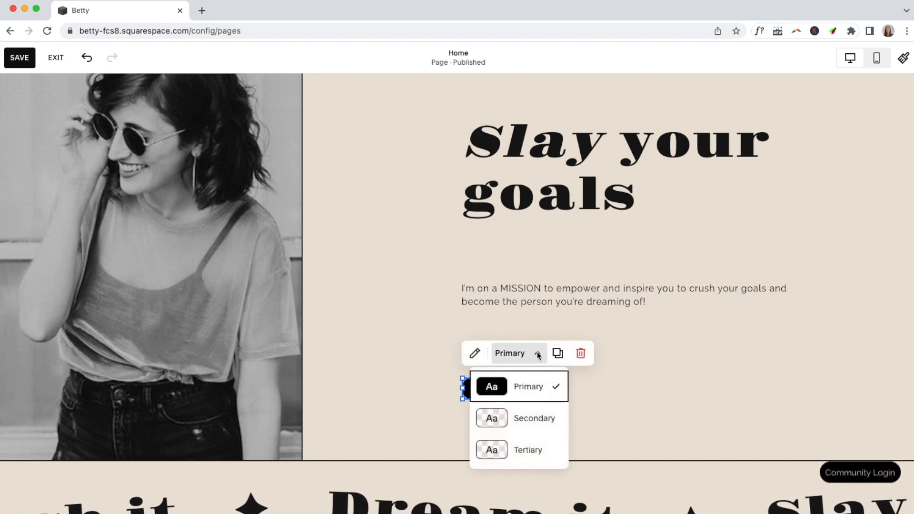
{"action": "left_click", "coordinate": [537, 422]}
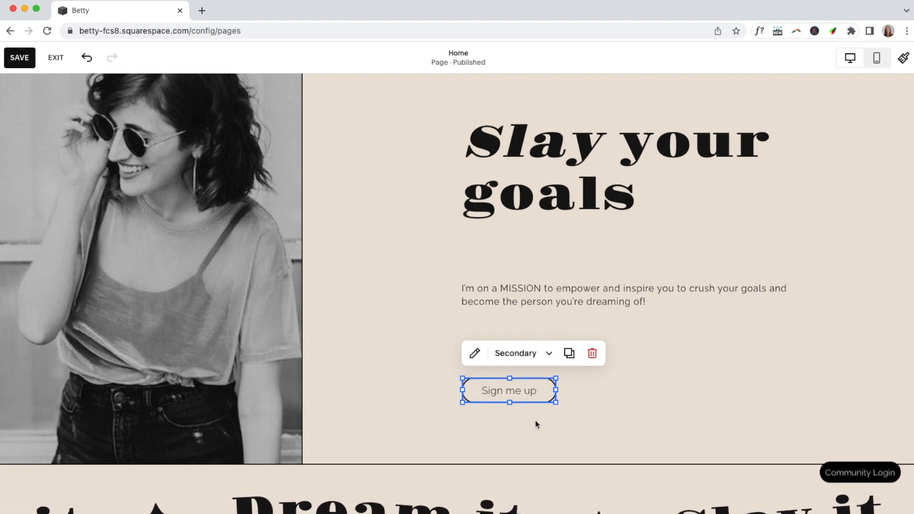
{"action": "left_click", "coordinate": [536, 424]}
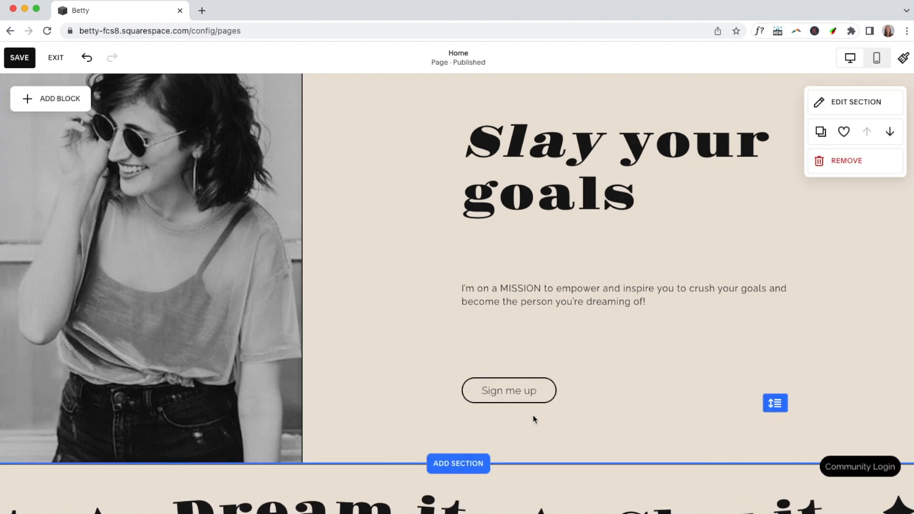
Inspect the "Sign me up" button's text, link and design options, and close its editor
{"action": "left_click", "coordinate": [522, 393]}
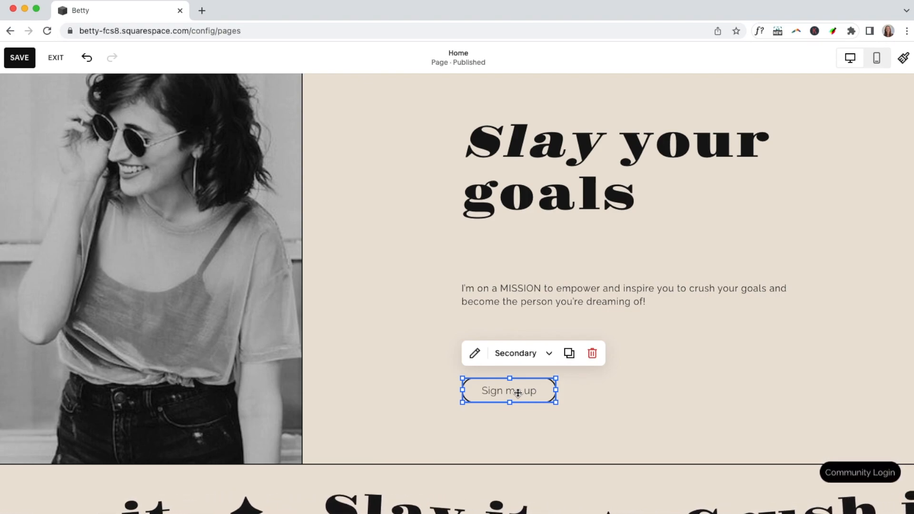
{"action": "left_click", "coordinate": [475, 354]}
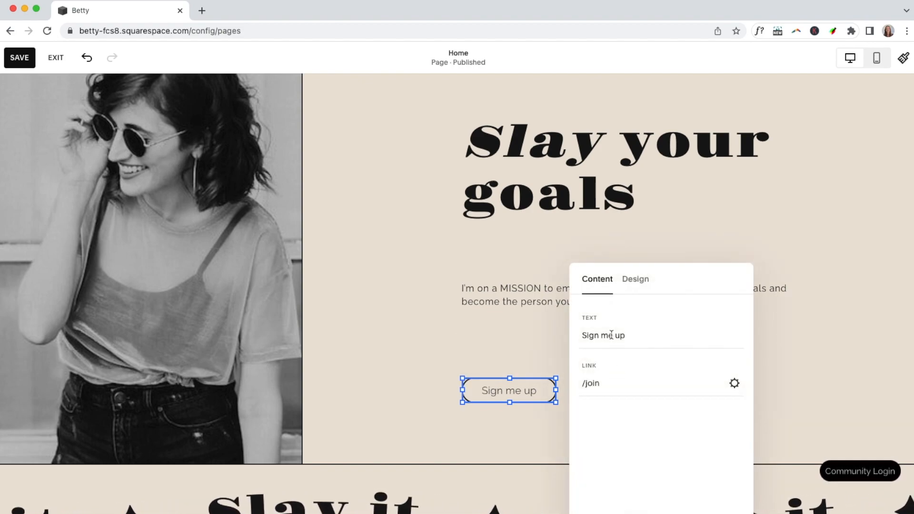
{"action": "left_click", "coordinate": [634, 281]}
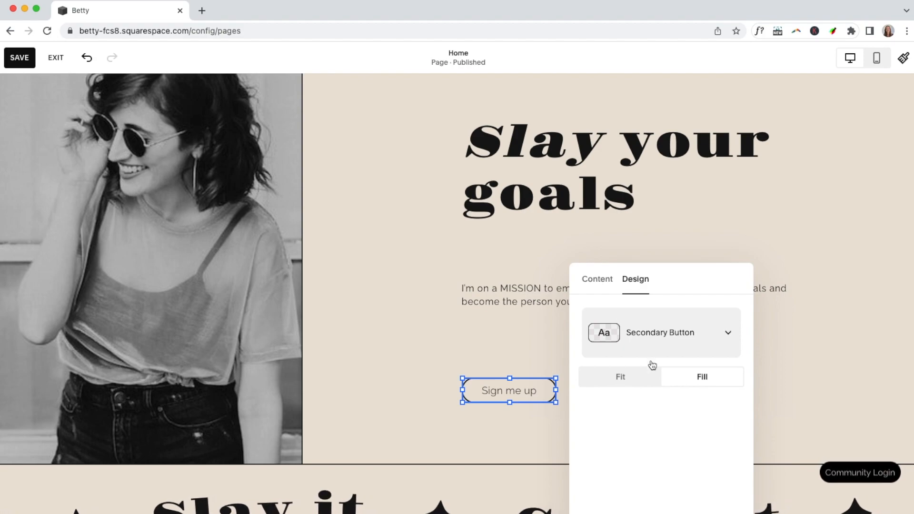
{"action": "left_click", "coordinate": [596, 282]}
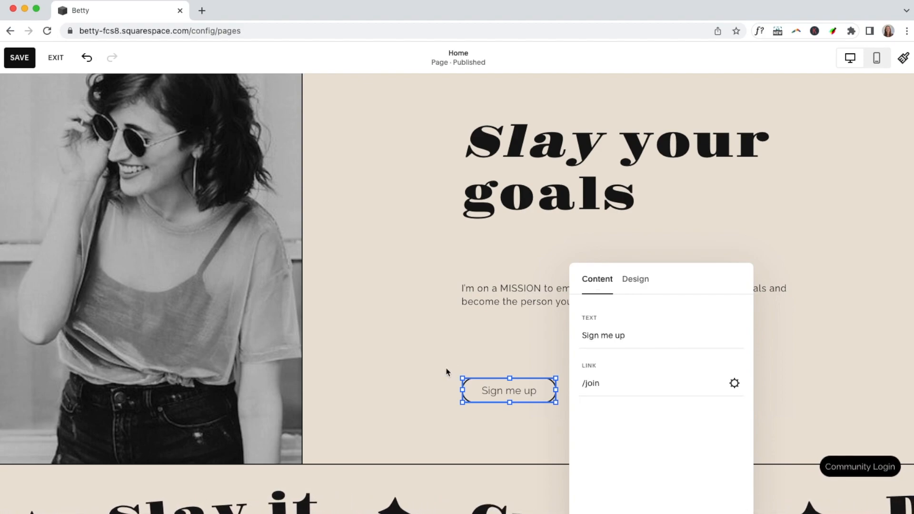
{"action": "left_click", "coordinate": [449, 372]}
Open the scrolling text block below the first section for editing, and review its list of content items
{"action": "scroll", "coordinate": [447, 371], "scroll_direction": "down", "scroll_amount": 1}
{"action": "scroll", "coordinate": [448, 372], "scroll_direction": "down", "scroll_amount": 5}
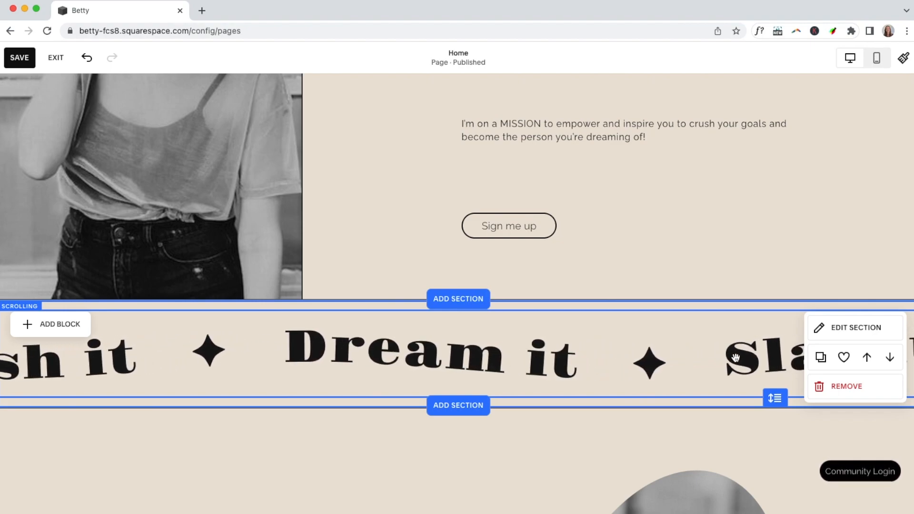
{"action": "left_click", "coordinate": [723, 364]}
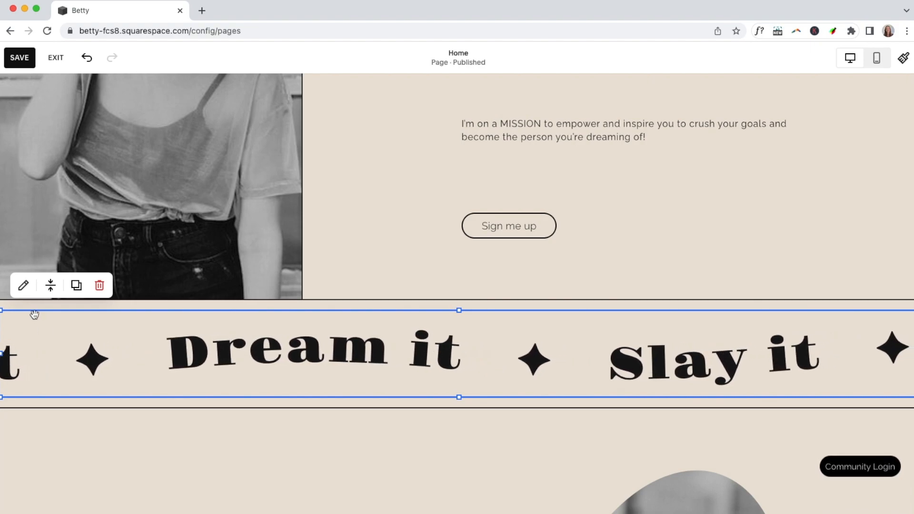
{"action": "left_click", "coordinate": [24, 286]}
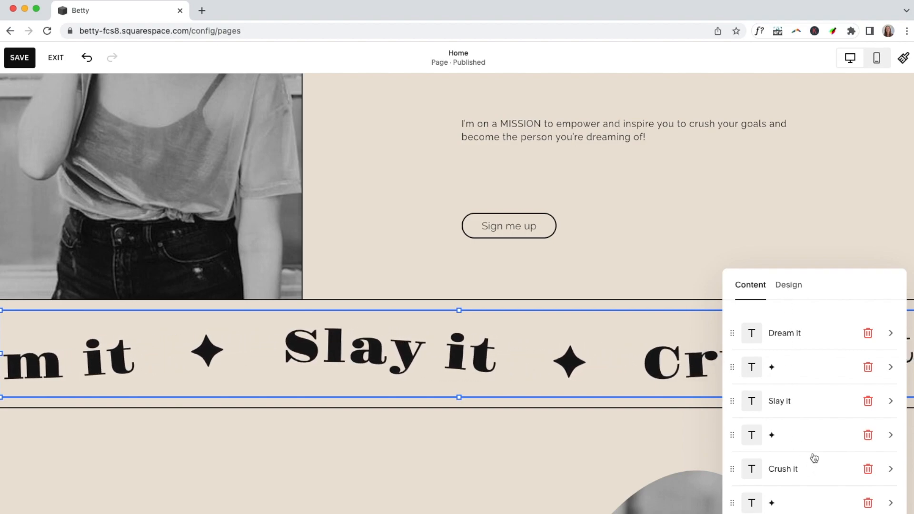
{"action": "scroll", "coordinate": [785, 460], "scroll_direction": "down", "scroll_amount": 2}
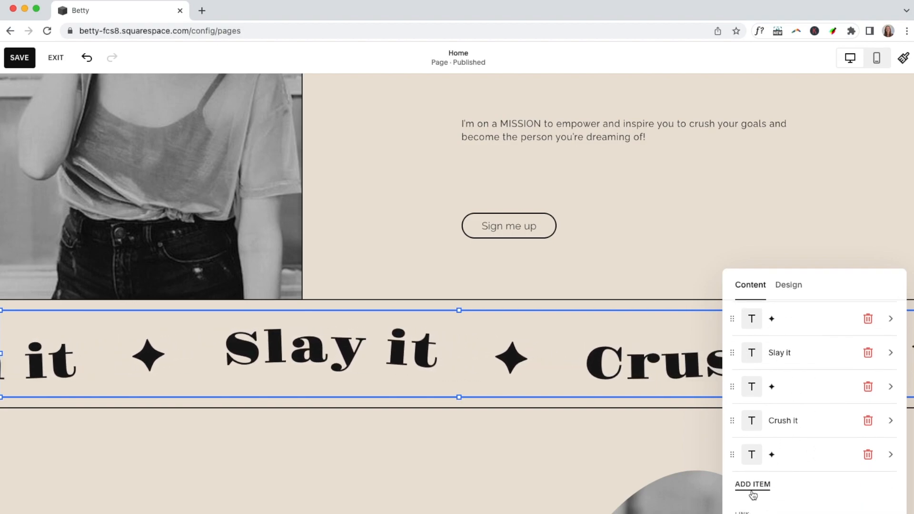
Try wave width S and custom wave widths of 5 and 7 on the scrolling text, and restore M
{"action": "left_click", "coordinate": [790, 287]}
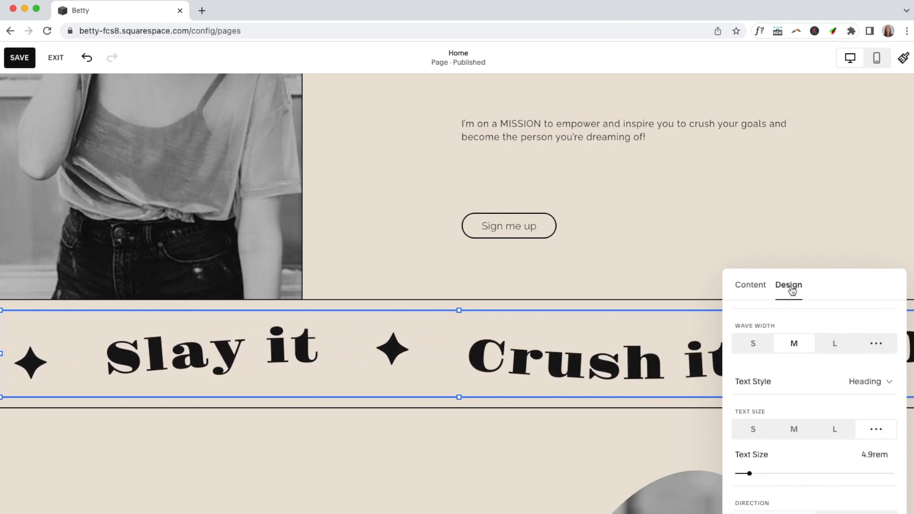
{"action": "left_click", "coordinate": [757, 349]}
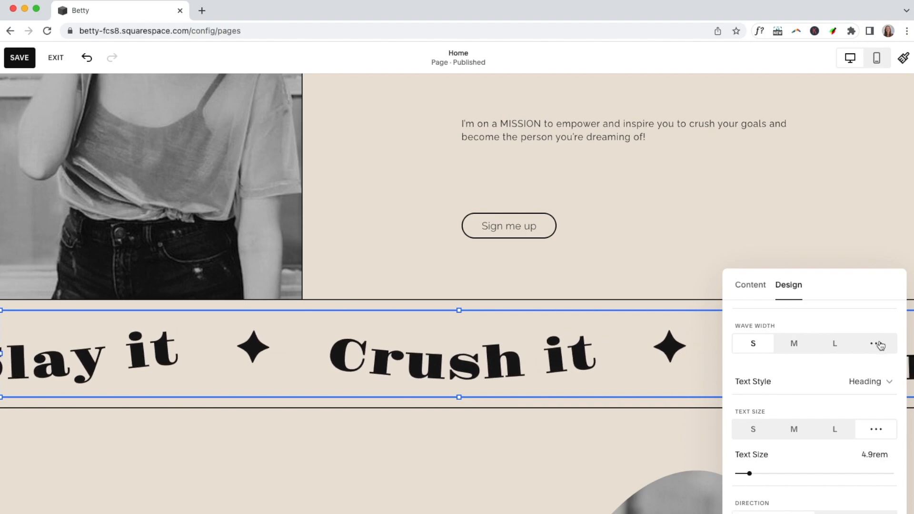
{"action": "left_click", "coordinate": [794, 345]}
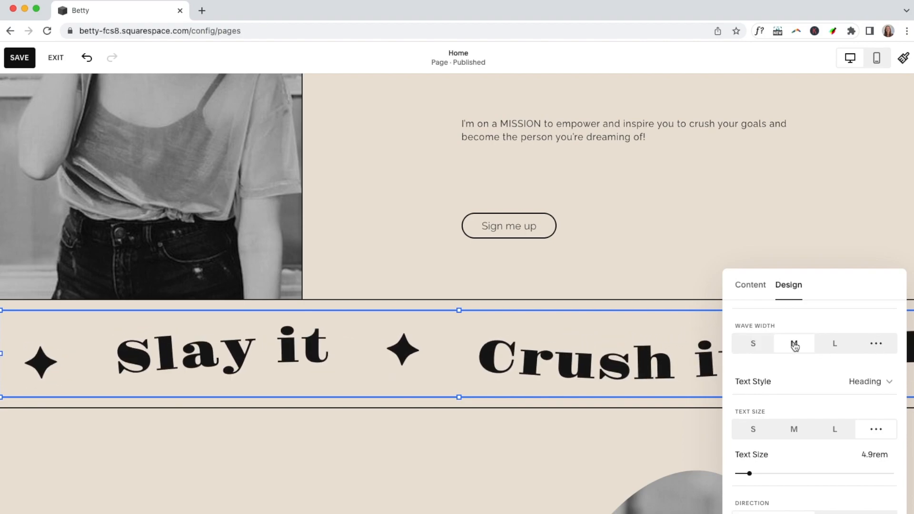
{"action": "left_click", "coordinate": [875, 345]}
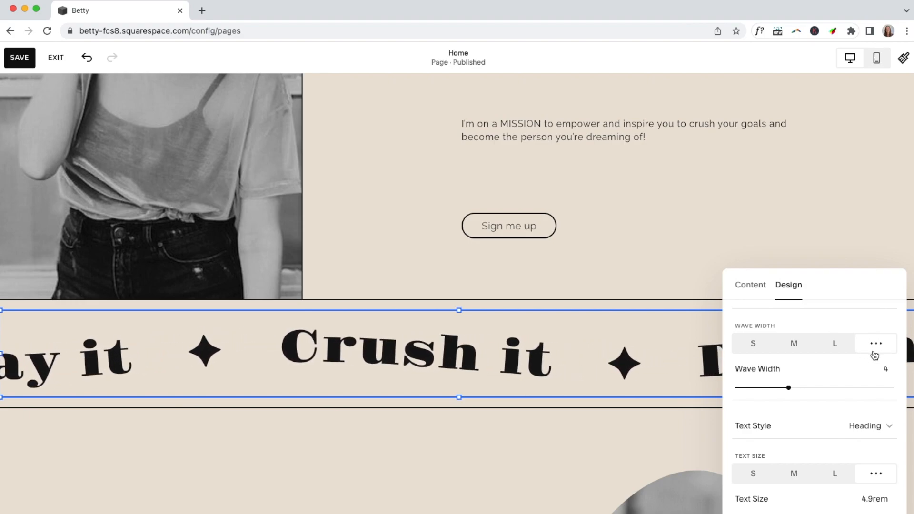
{"action": "left_click", "coordinate": [804, 388]}
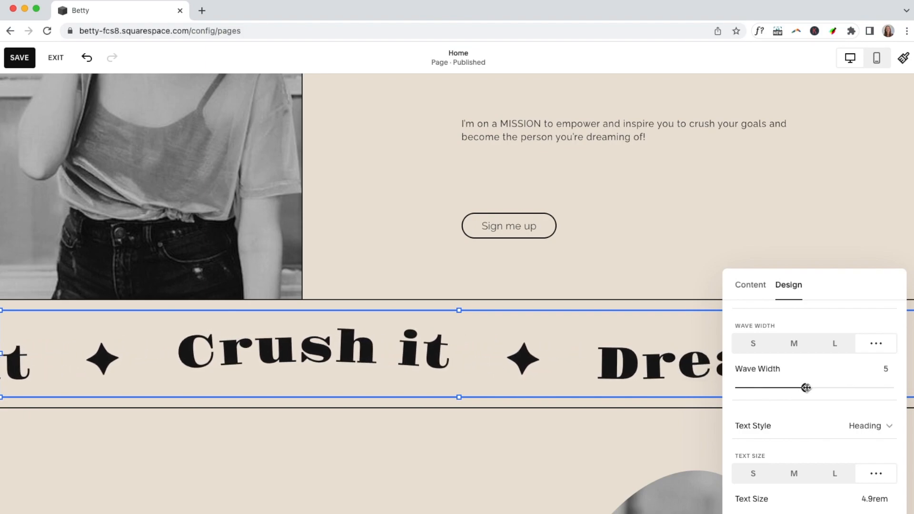
{"action": "left_click", "coordinate": [835, 387]}
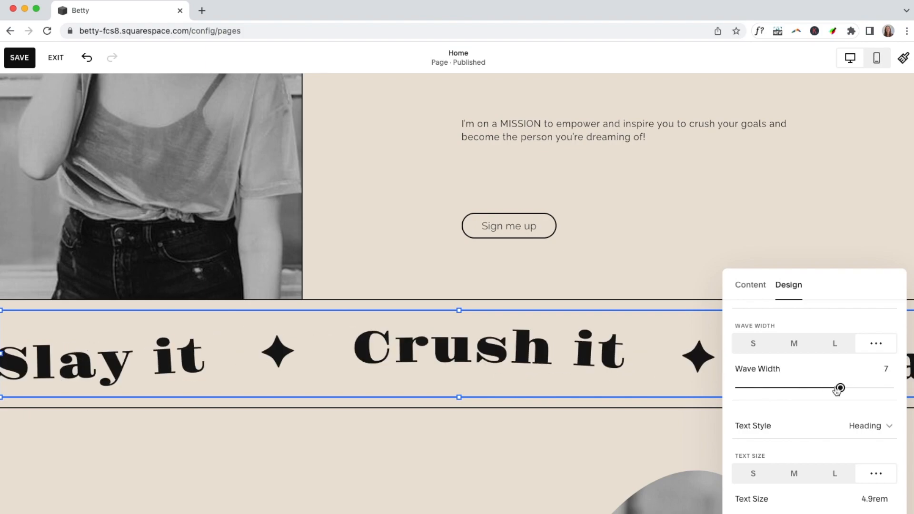
{"action": "left_click", "coordinate": [796, 345]}
Try the rightward direction for the scrolling text, restore leftward, review its speed and spacing options, and close the block's editor
{"action": "scroll", "coordinate": [798, 400], "scroll_direction": "down", "scroll_amount": 4}
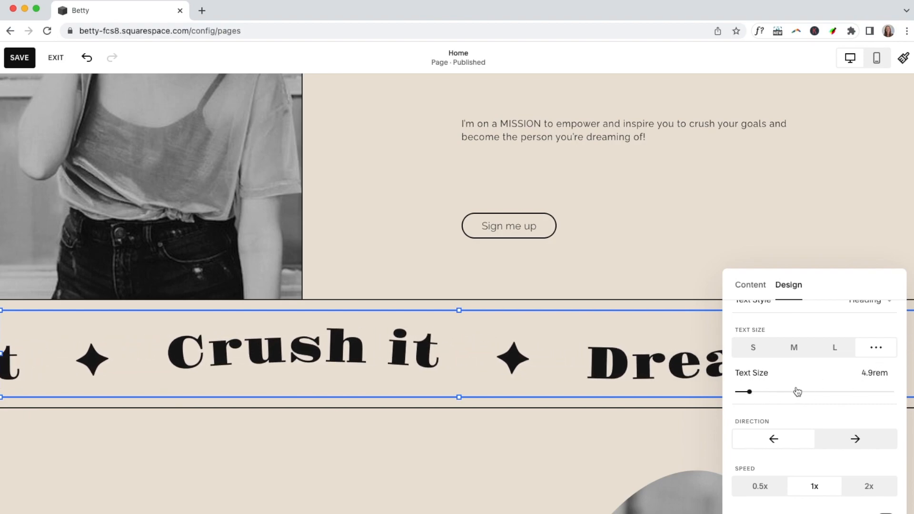
{"action": "scroll", "coordinate": [797, 392], "scroll_direction": "down", "scroll_amount": 2}
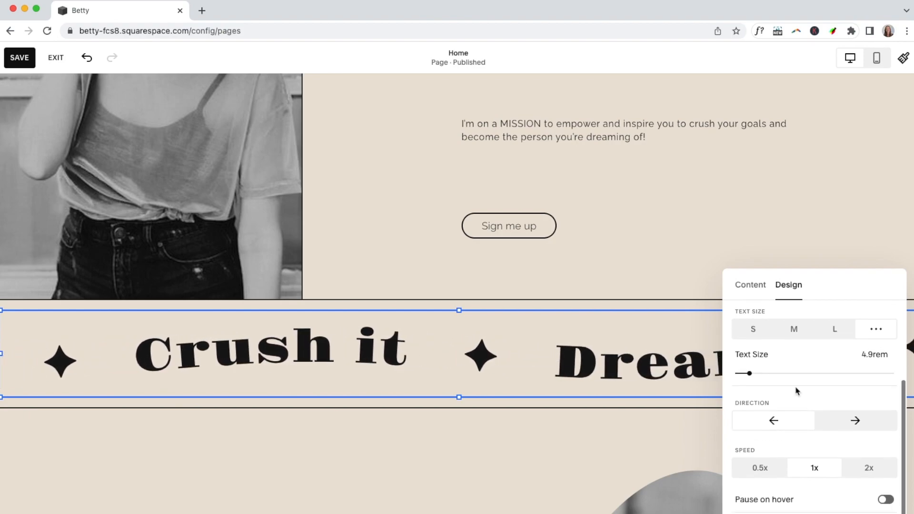
{"action": "left_click", "coordinate": [845, 406]}
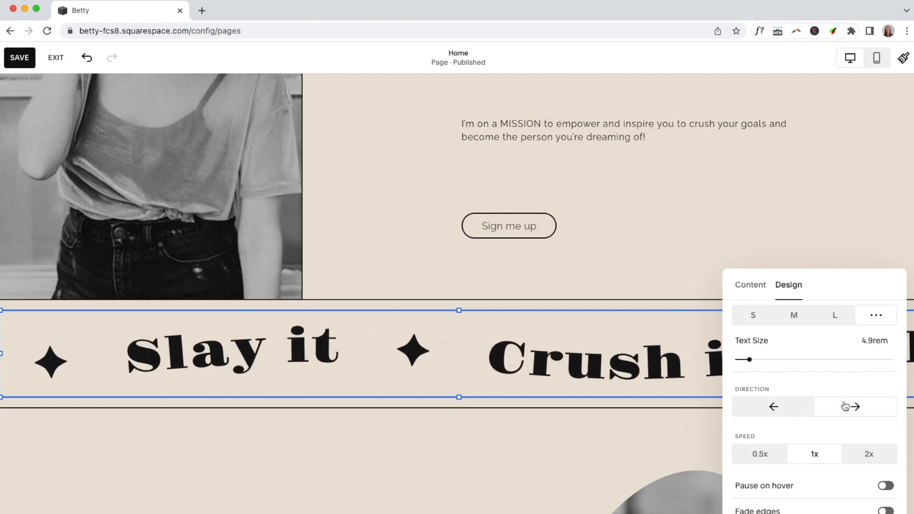
{"action": "left_click", "coordinate": [786, 412]}
{"action": "scroll", "coordinate": [785, 410], "scroll_direction": "down", "scroll_amount": 4}
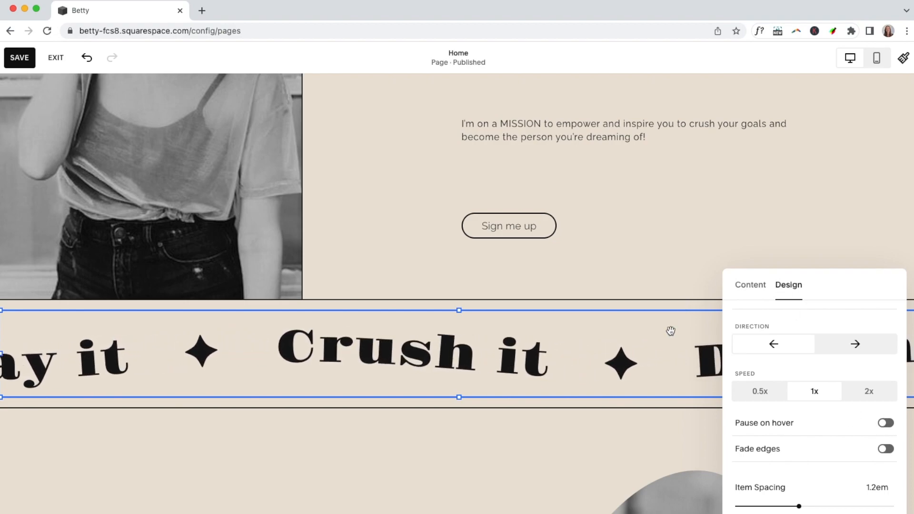
{"action": "left_click", "coordinate": [599, 437]}
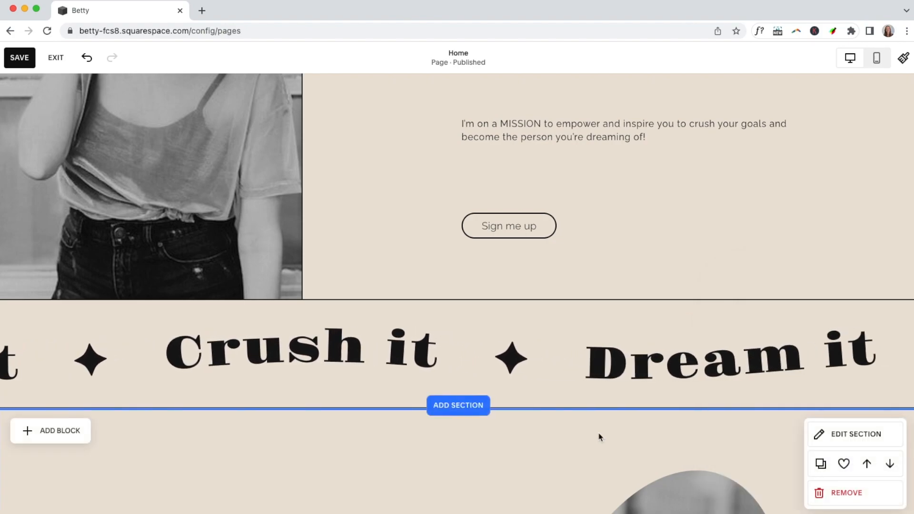
Open the oval image in the "Level Up" section for editing, and inspect its content and design options
{"action": "scroll", "coordinate": [600, 437], "scroll_direction": "down", "scroll_amount": 5}
{"action": "scroll", "coordinate": [599, 433], "scroll_direction": "down", "scroll_amount": 3}
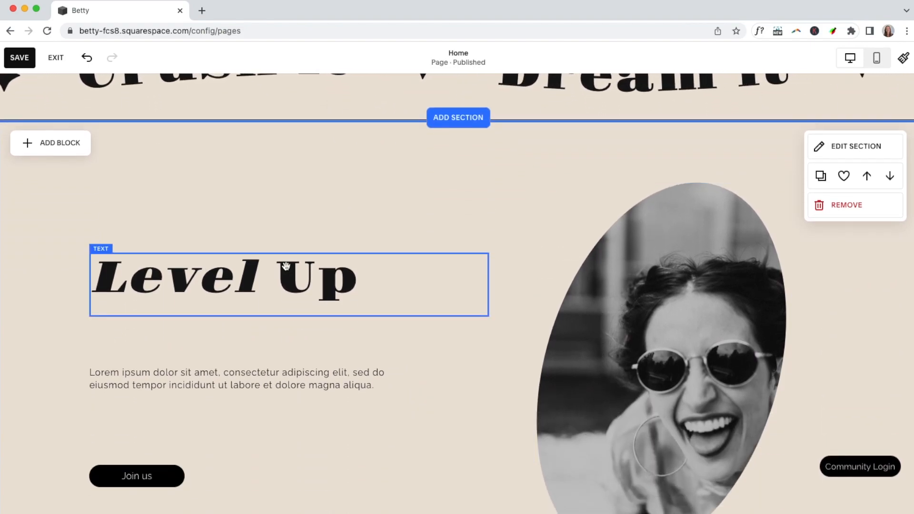
{"action": "left_click", "coordinate": [682, 216]}
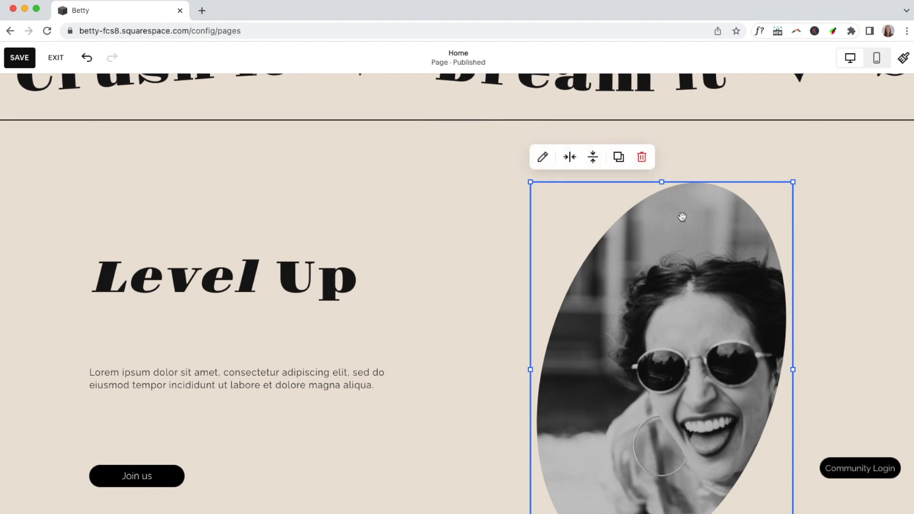
{"action": "left_click", "coordinate": [543, 162]}
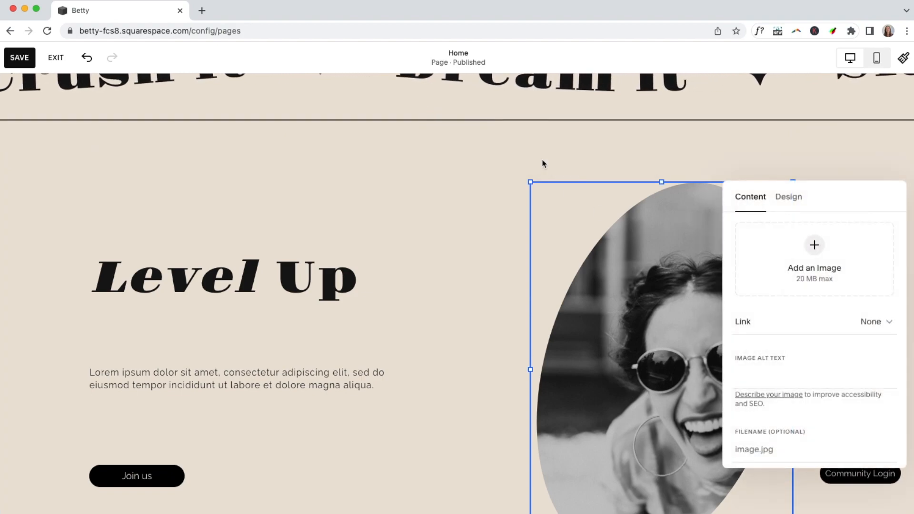
{"action": "left_click", "coordinate": [801, 203]}
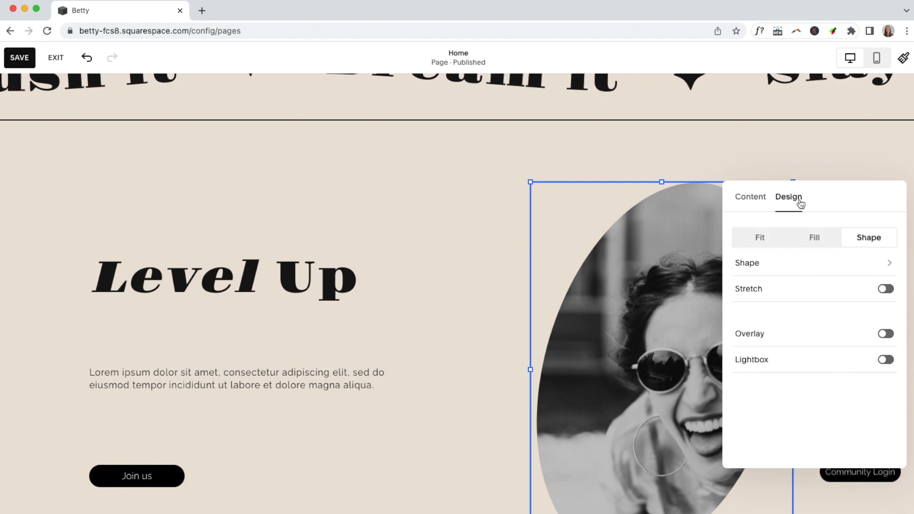
Browse the image shapes available in the 1:1, 3:2 and 2:3 ratios, and close the image editor
{"action": "left_click", "coordinate": [888, 263]}
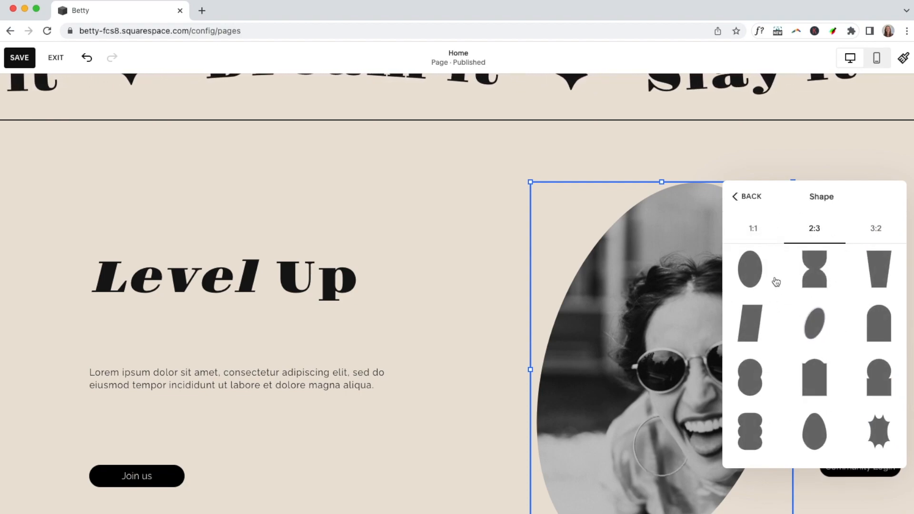
{"action": "left_click", "coordinate": [754, 231]}
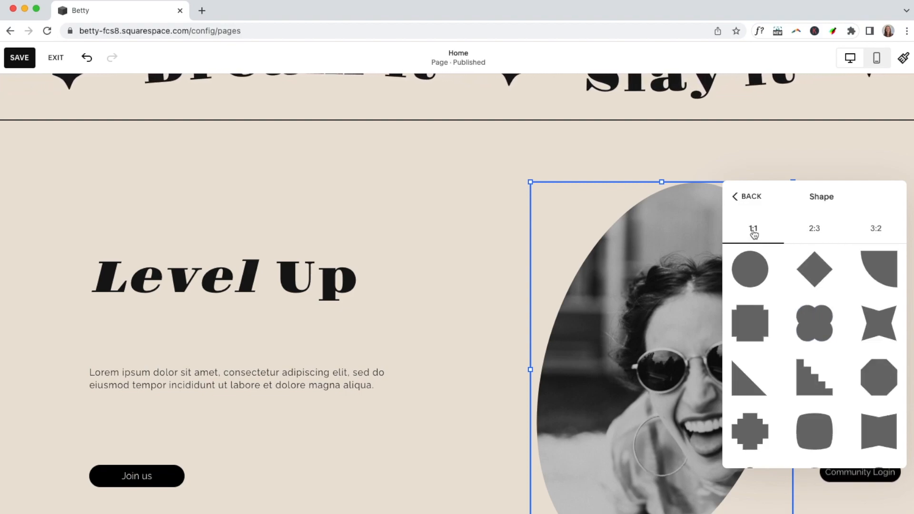
{"action": "left_click", "coordinate": [873, 228]}
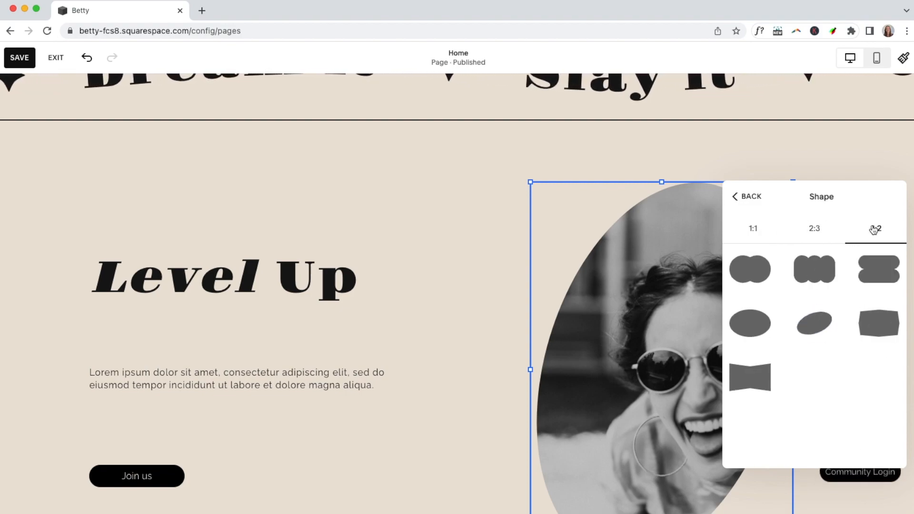
{"action": "left_click", "coordinate": [814, 229]}
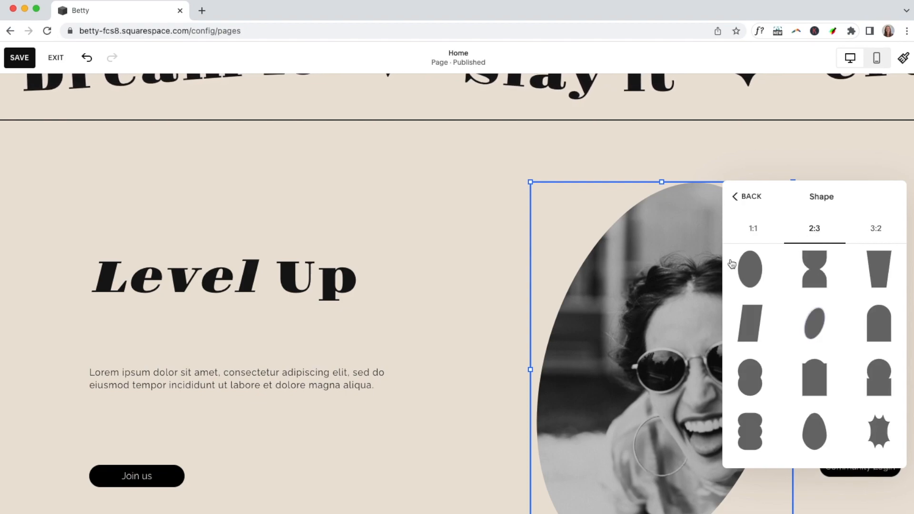
{"action": "left_click", "coordinate": [491, 359]}
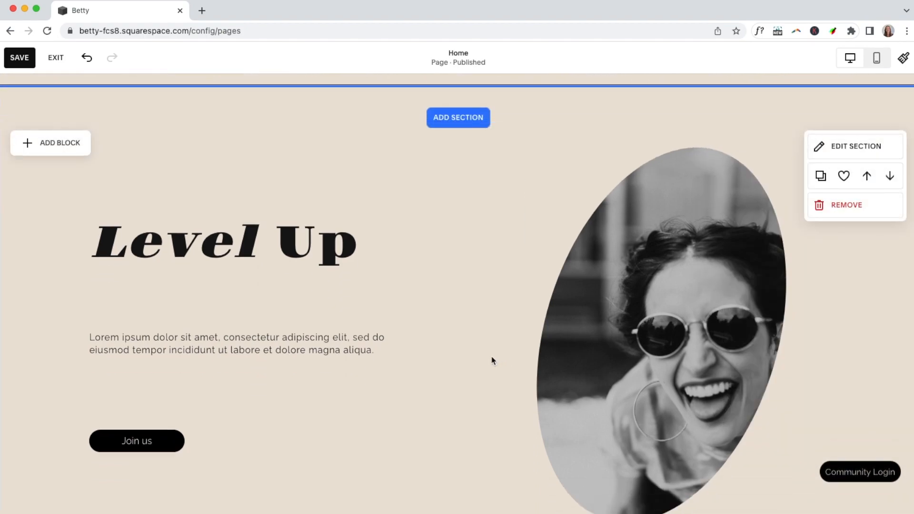
Examine the video-background section, and select its "Our community is growing" heading
{"action": "scroll", "coordinate": [492, 360], "scroll_direction": "down", "scroll_amount": 10}
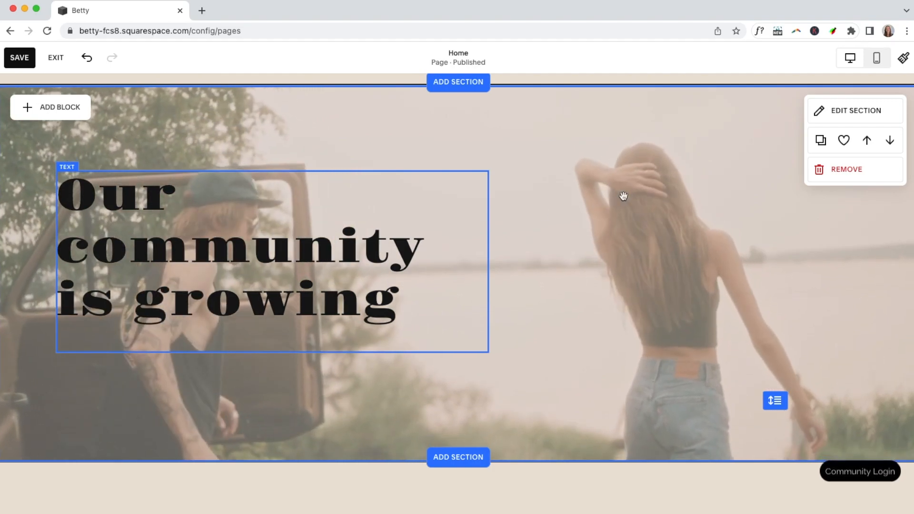
{"action": "left_click", "coordinate": [318, 246]}
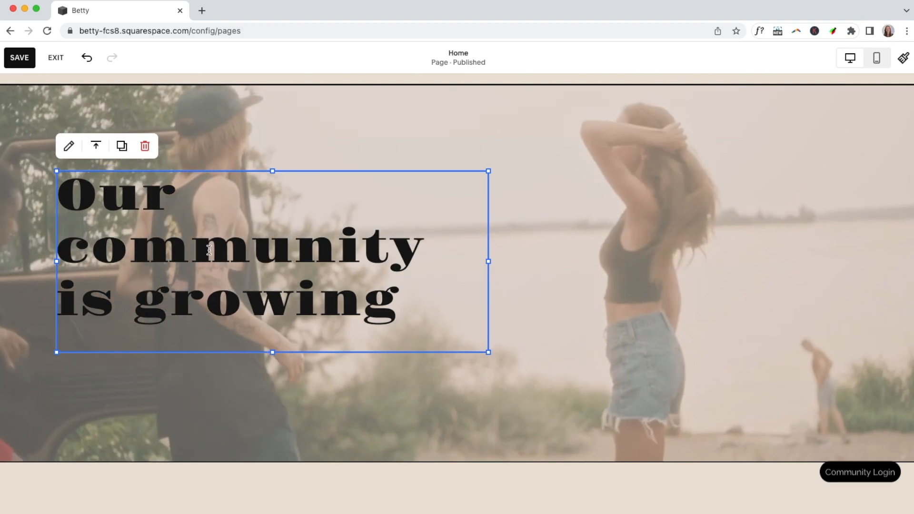
{"action": "scroll", "coordinate": [597, 230], "scroll_direction": "down", "scroll_amount": 3}
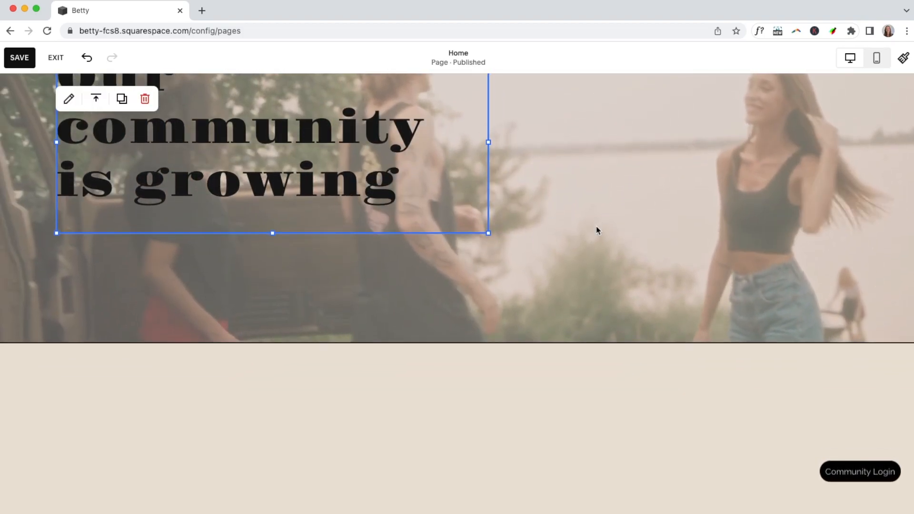
{"action": "scroll", "coordinate": [596, 230], "scroll_direction": "up", "scroll_amount": 3}
{"action": "scroll", "coordinate": [596, 230], "scroll_direction": "down", "scroll_amount": 2}
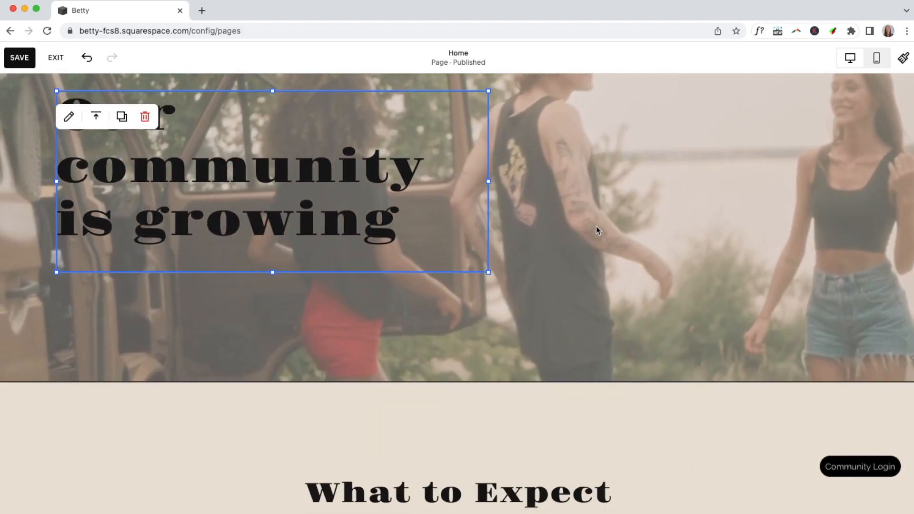
Open the content editor of the "What to Expect" section, and review its section and item display options
{"action": "scroll", "coordinate": [597, 231], "scroll_direction": "down", "scroll_amount": 7}
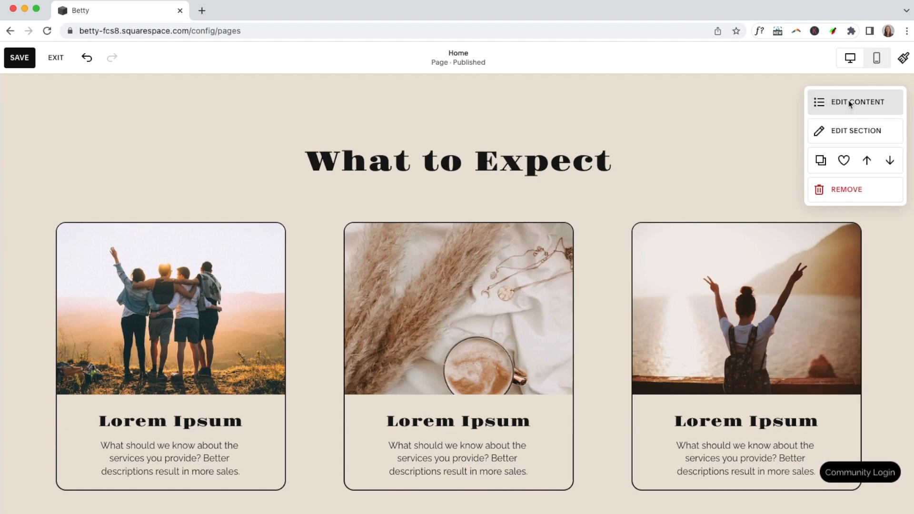
{"action": "left_click", "coordinate": [850, 103]}
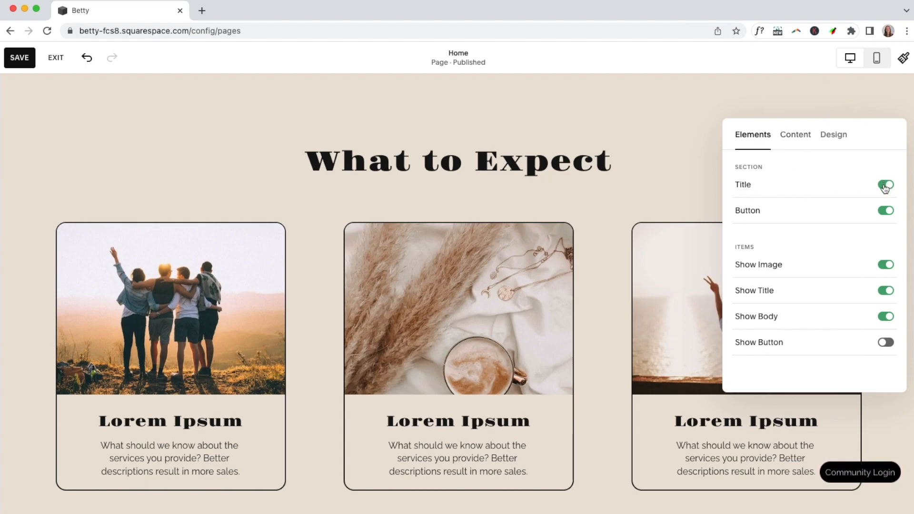
{"action": "scroll", "coordinate": [657, 251], "scroll_direction": "down", "scroll_amount": 2}
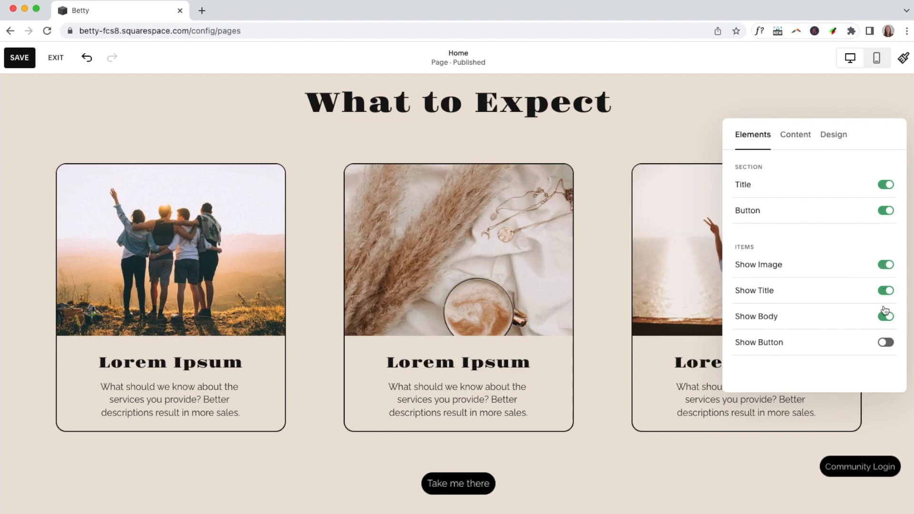
Inspect the text, link and alignment settings of the "Take me there" button, and open the first "Lorem Ipsum" item's settings
{"action": "left_click", "coordinate": [795, 135]}
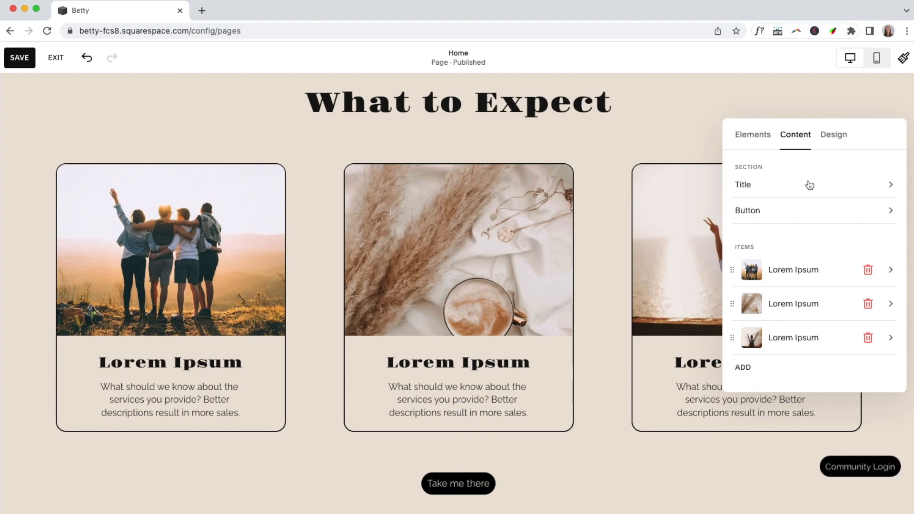
{"action": "left_click", "coordinate": [891, 211]}
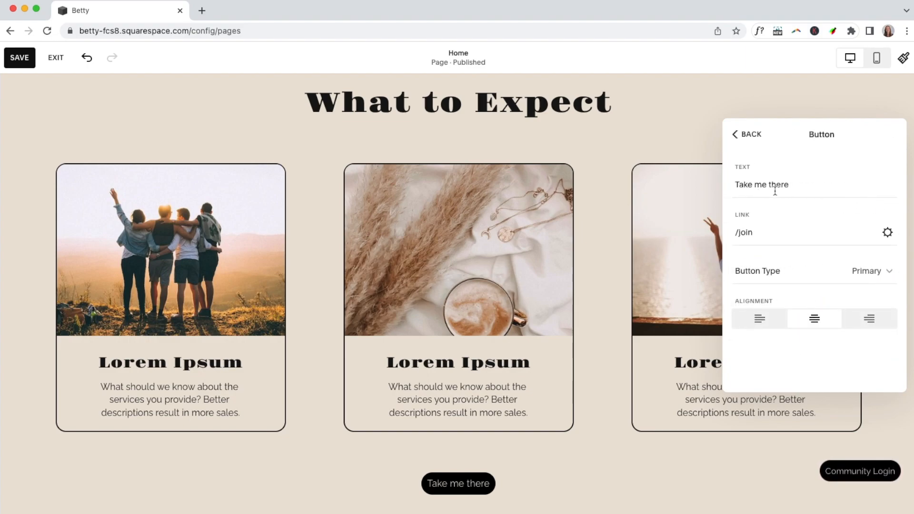
{"action": "left_click", "coordinate": [748, 135]}
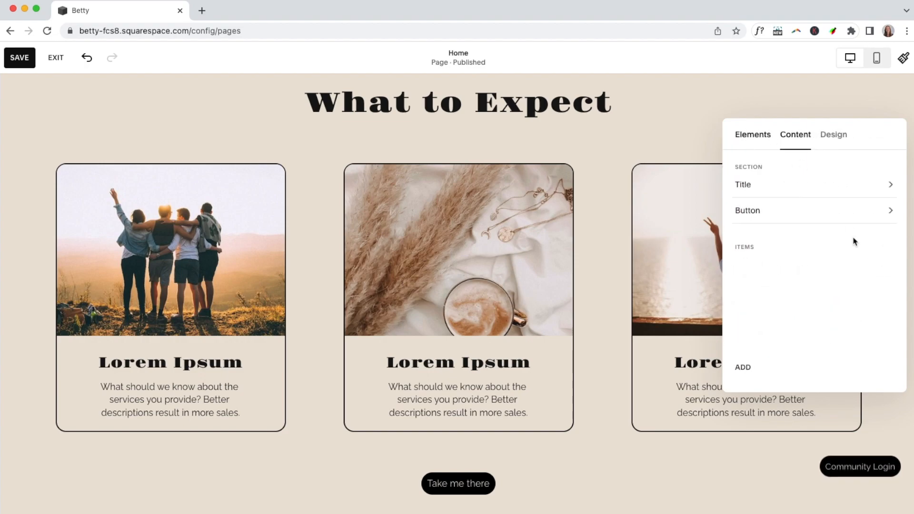
{"action": "left_click", "coordinate": [890, 270]}
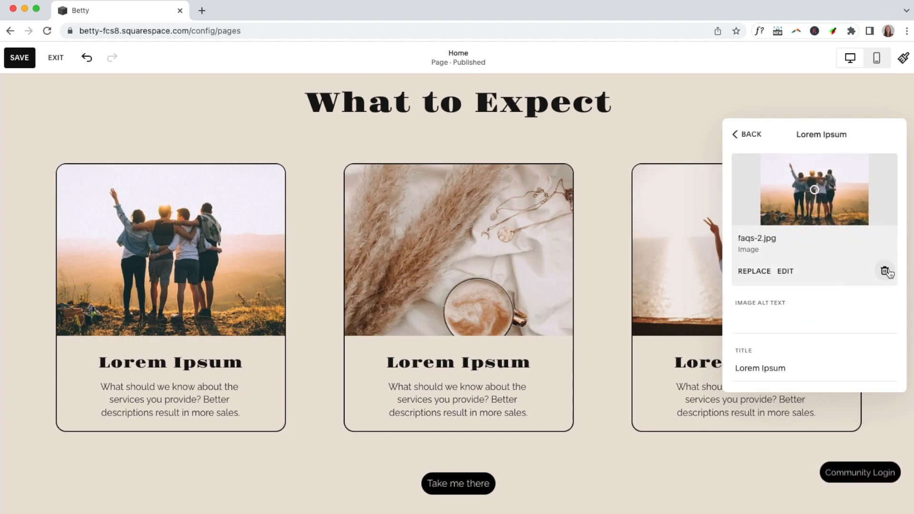
Review the first item's alt text, title and description fields, and examine the list section's design options
{"action": "scroll", "coordinate": [809, 295], "scroll_direction": "down", "scroll_amount": 3}
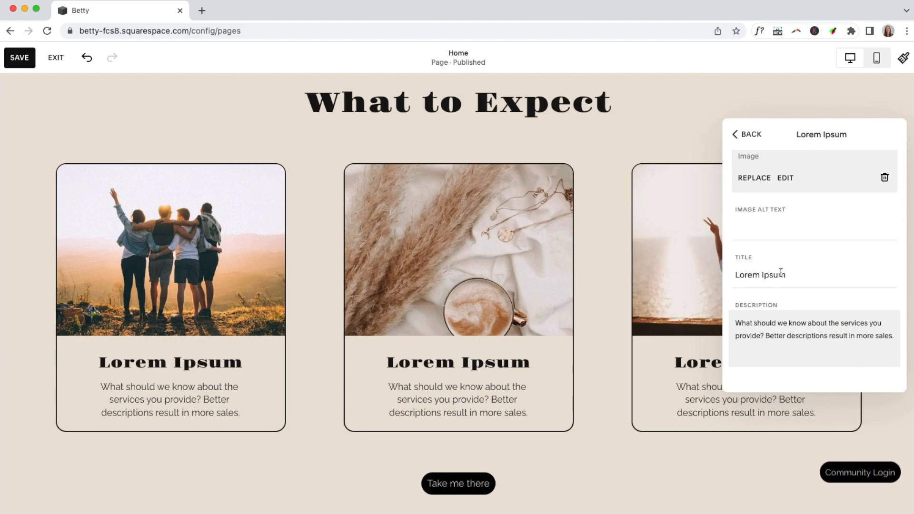
{"action": "left_click", "coordinate": [741, 134]}
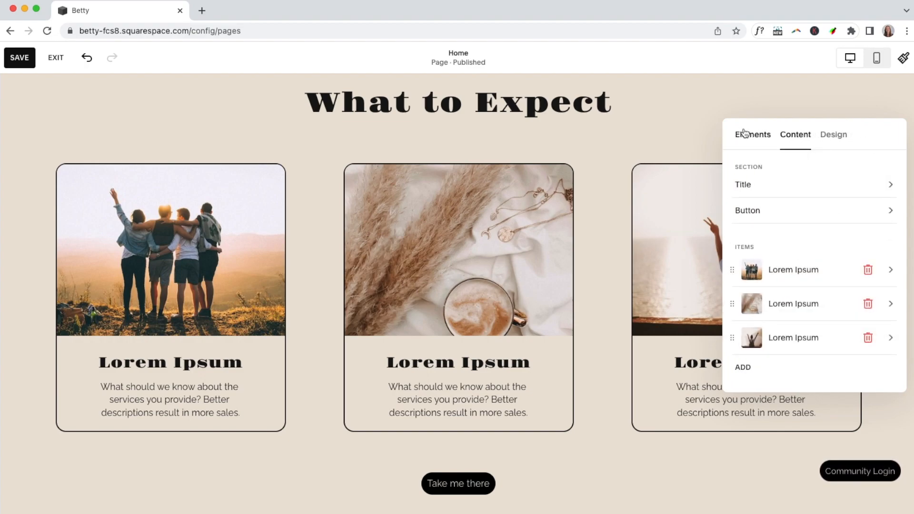
{"action": "left_click", "coordinate": [837, 135]}
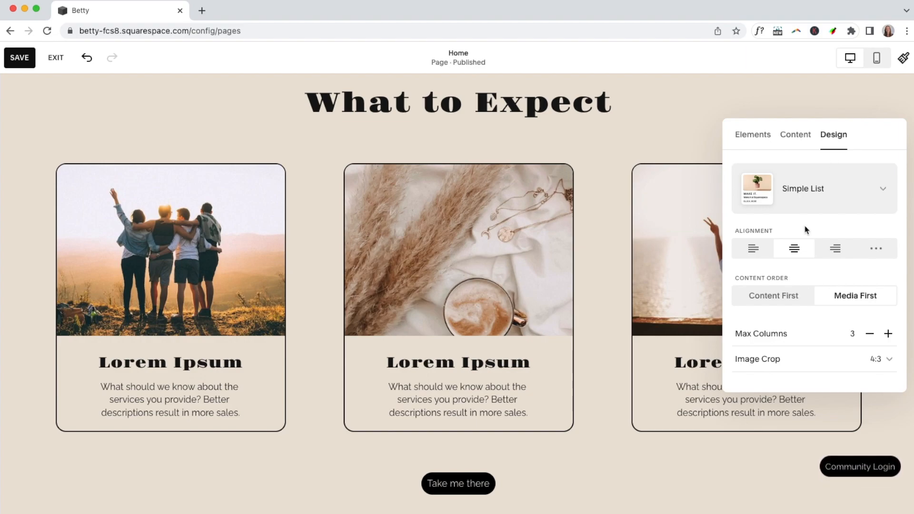
{"action": "scroll", "coordinate": [815, 332], "scroll_direction": "down", "scroll_amount": 2}
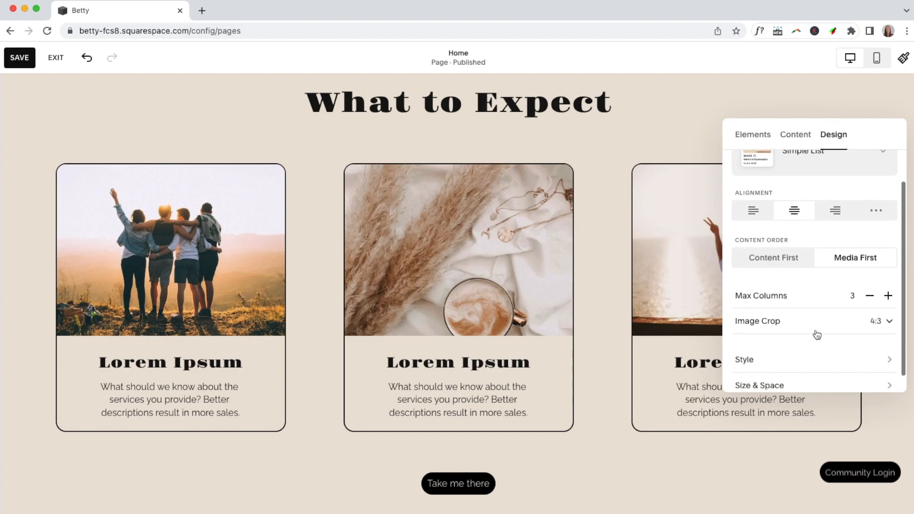
Try a maximum of 4 columns in the "What to Expect" list, and set it back to 3
{"action": "left_click", "coordinate": [888, 295]}
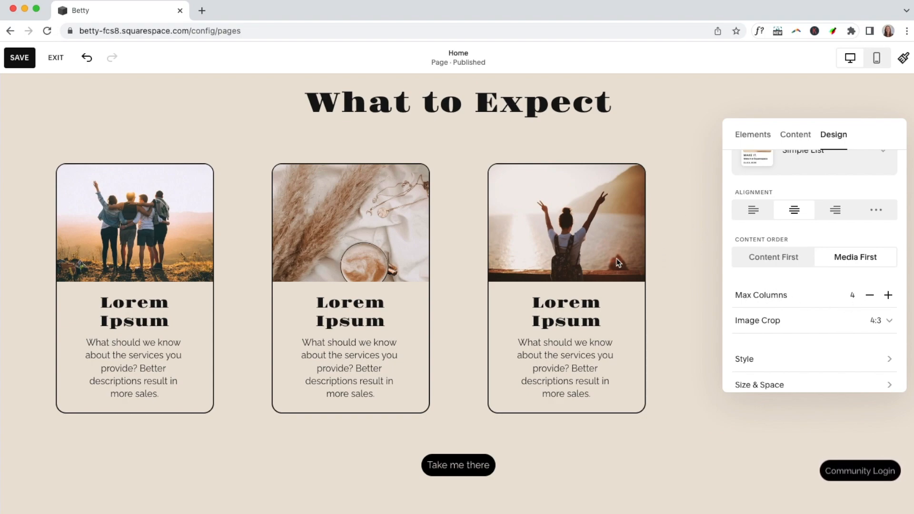
{"action": "left_click", "coordinate": [870, 296]}
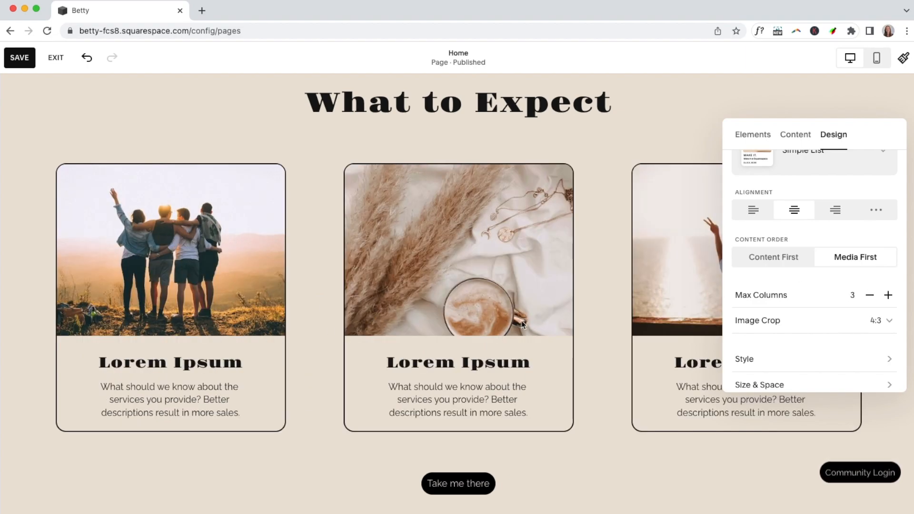
Try small spacing between the "What to Expect" list items, set it to M, and close the section editor
{"action": "scroll", "coordinate": [522, 324], "scroll_direction": "down", "scroll_amount": 1}
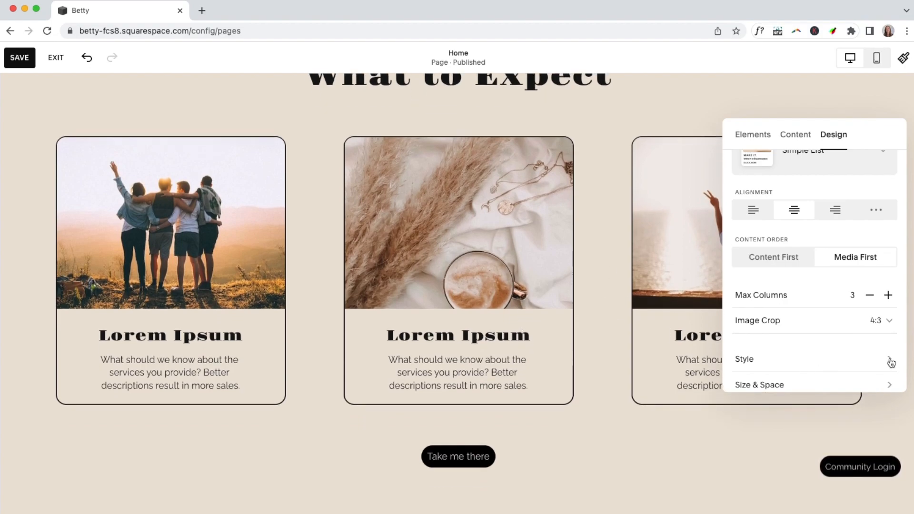
{"action": "scroll", "coordinate": [889, 361], "scroll_direction": "down", "scroll_amount": 1}
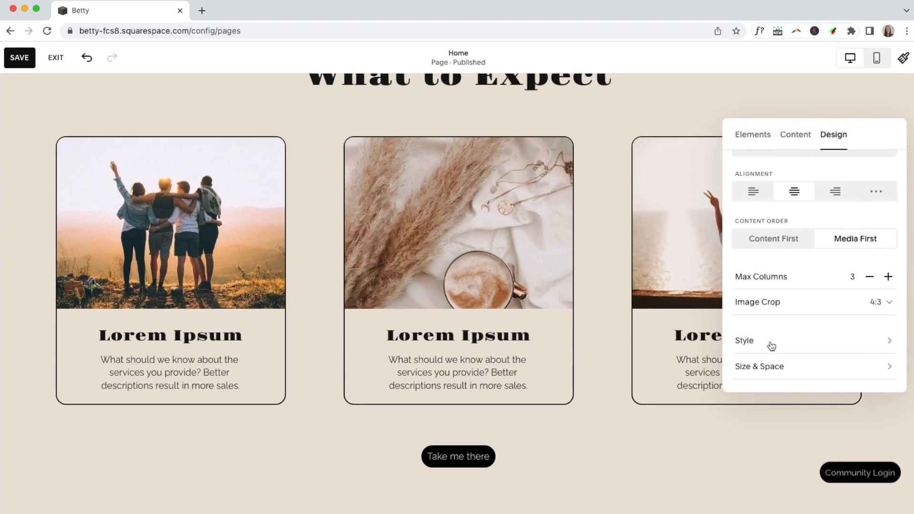
{"action": "left_click", "coordinate": [890, 369]}
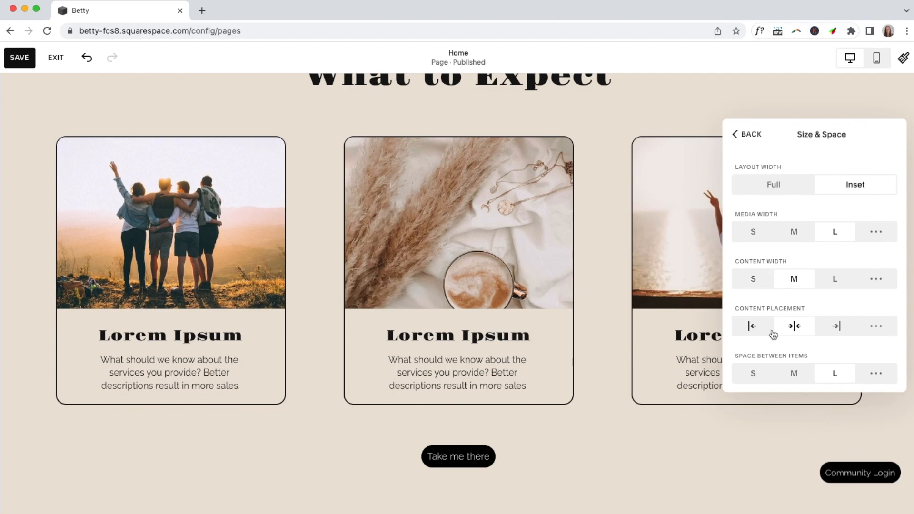
{"action": "left_click", "coordinate": [754, 373]}
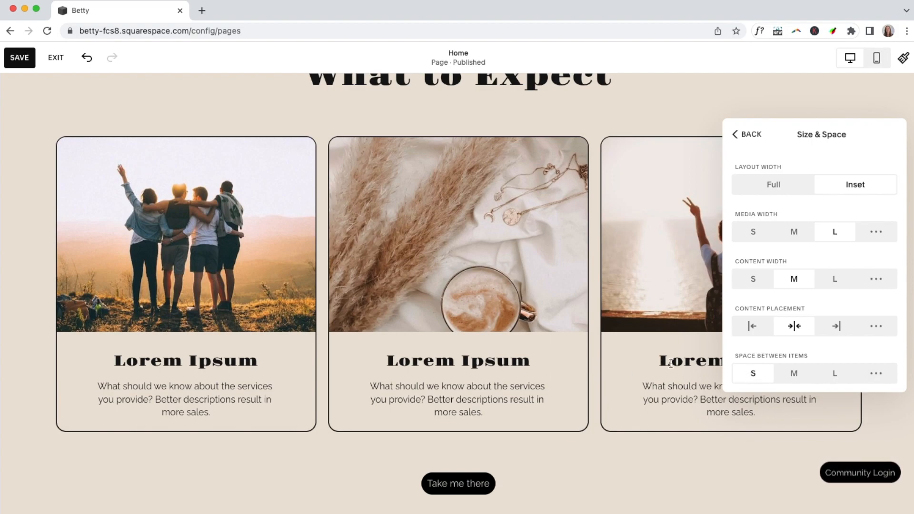
{"action": "left_click", "coordinate": [804, 375]}
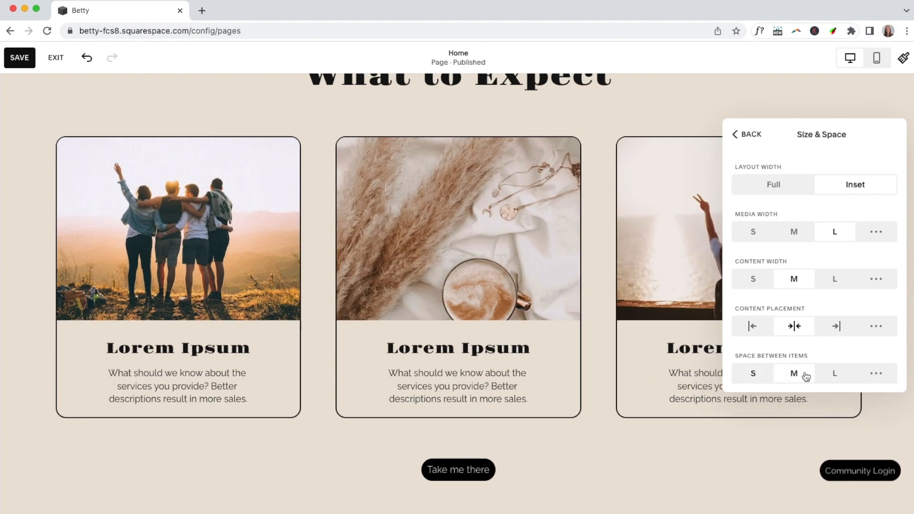
{"action": "left_click", "coordinate": [752, 138]}
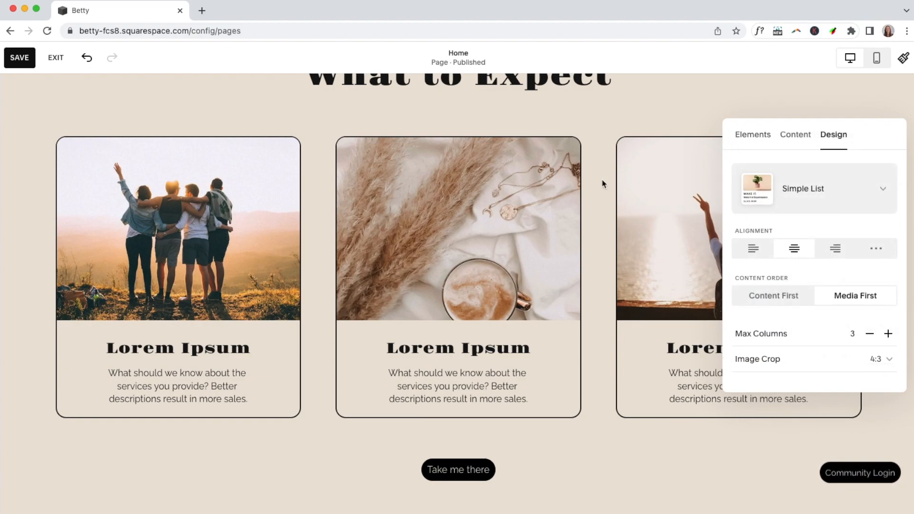
{"action": "left_click", "coordinate": [602, 184]}
Examine the "Basic text block here" section, the scrolling text and the testimonial text blocks further down the page
{"action": "scroll", "coordinate": [602, 183], "scroll_direction": "down", "scroll_amount": 8}
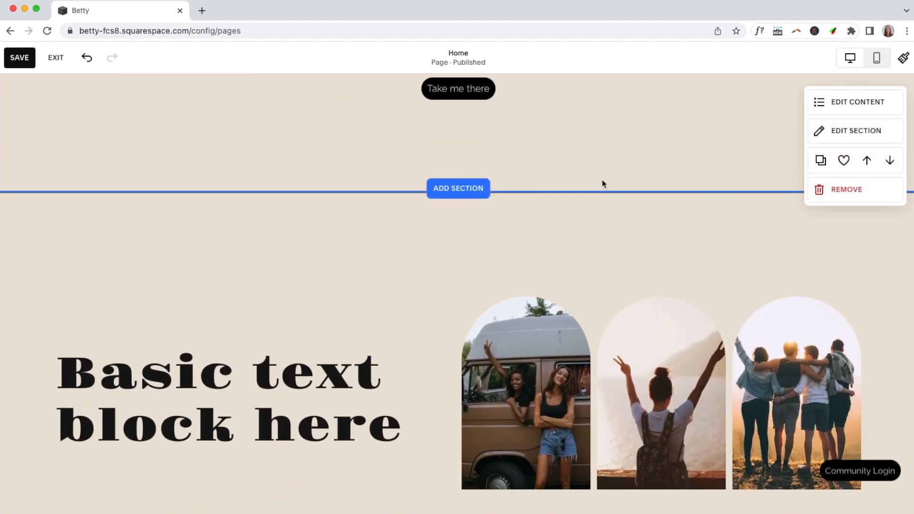
{"action": "scroll", "coordinate": [602, 184], "scroll_direction": "down", "scroll_amount": 3}
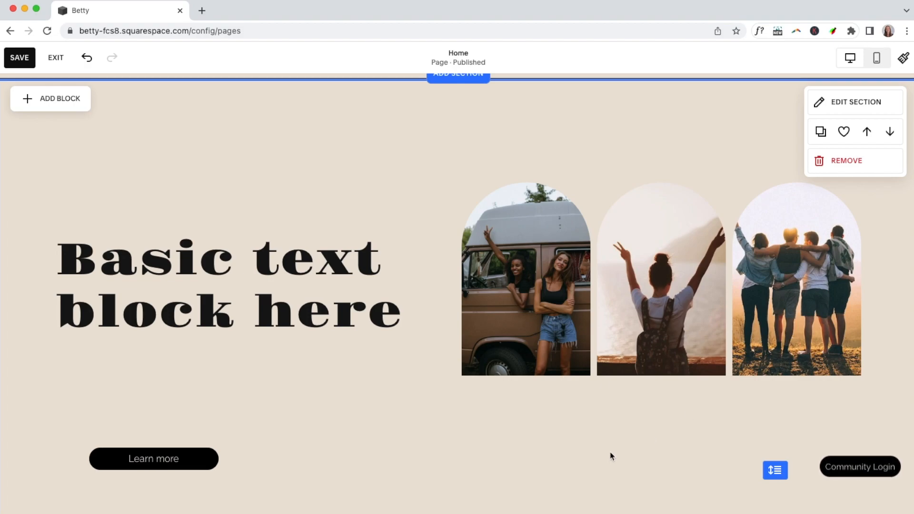
{"action": "scroll", "coordinate": [612, 456], "scroll_direction": "down", "scroll_amount": 4}
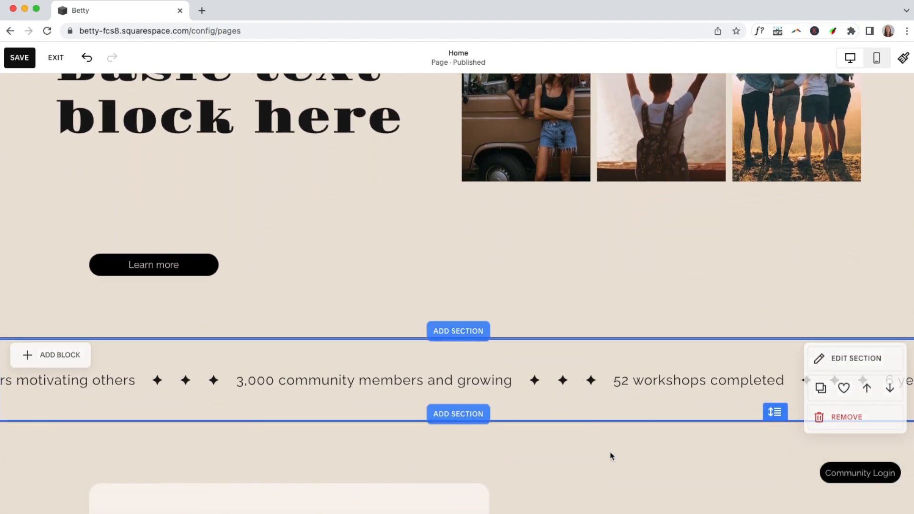
{"action": "scroll", "coordinate": [612, 456], "scroll_direction": "down", "scroll_amount": 2}
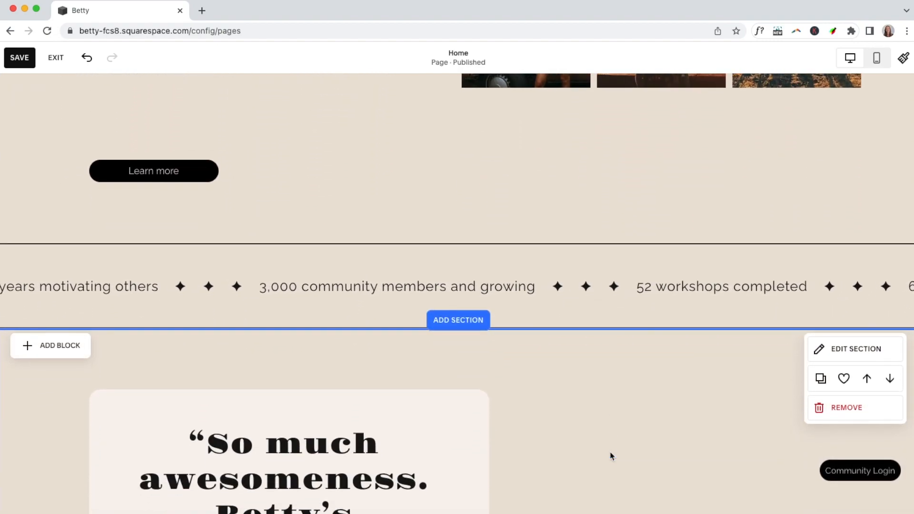
{"action": "scroll", "coordinate": [612, 456], "scroll_direction": "down", "scroll_amount": 3}
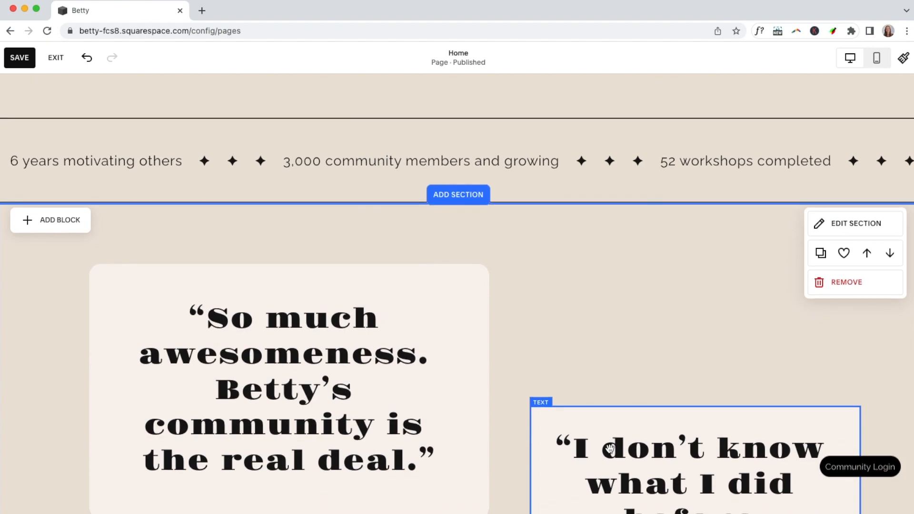
{"action": "scroll", "coordinate": [610, 448], "scroll_direction": "down", "scroll_amount": 2}
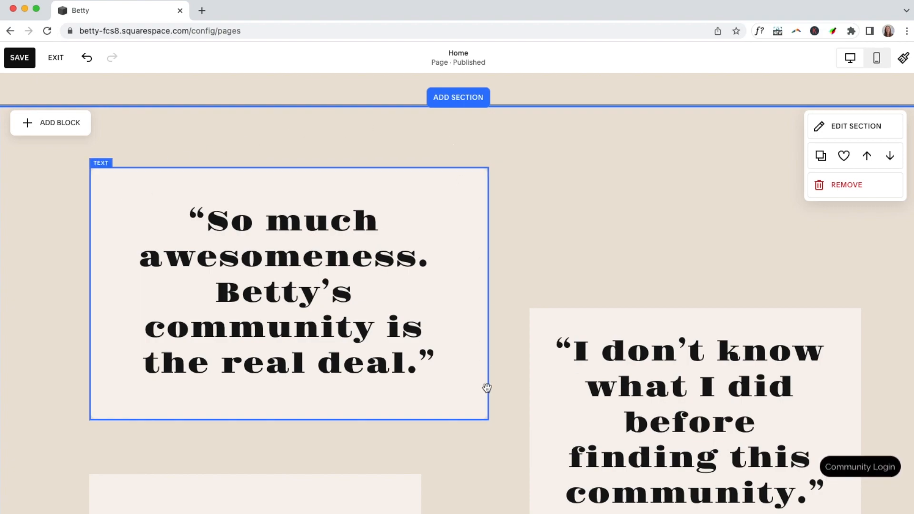
{"action": "scroll", "coordinate": [486, 387], "scroll_direction": "down", "scroll_amount": 10}
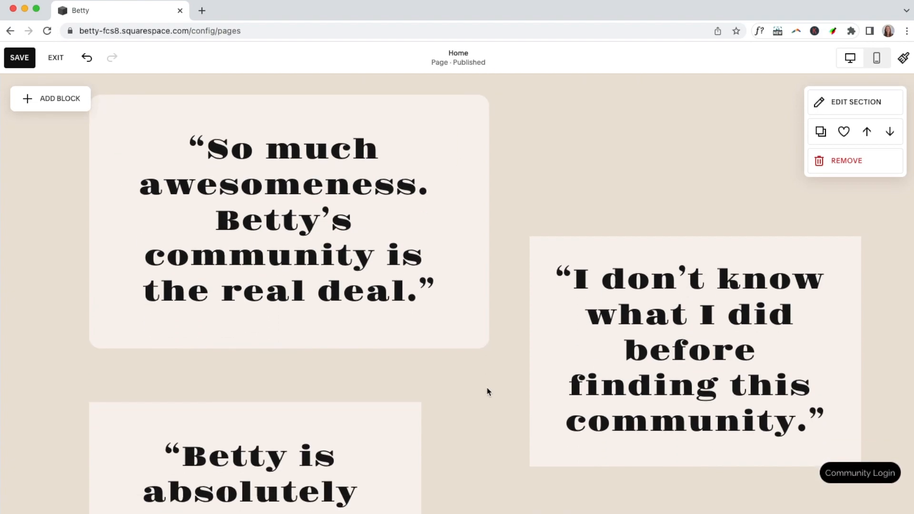
{"action": "scroll", "coordinate": [487, 390], "scroll_direction": "down", "scroll_amount": 2}
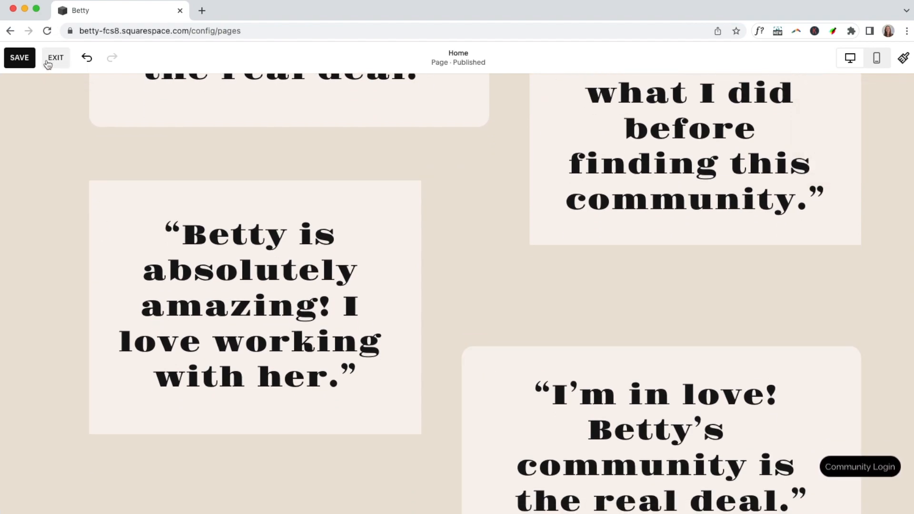
Save the Home page changes and exit the page editor
{"action": "left_click", "coordinate": [24, 60]}
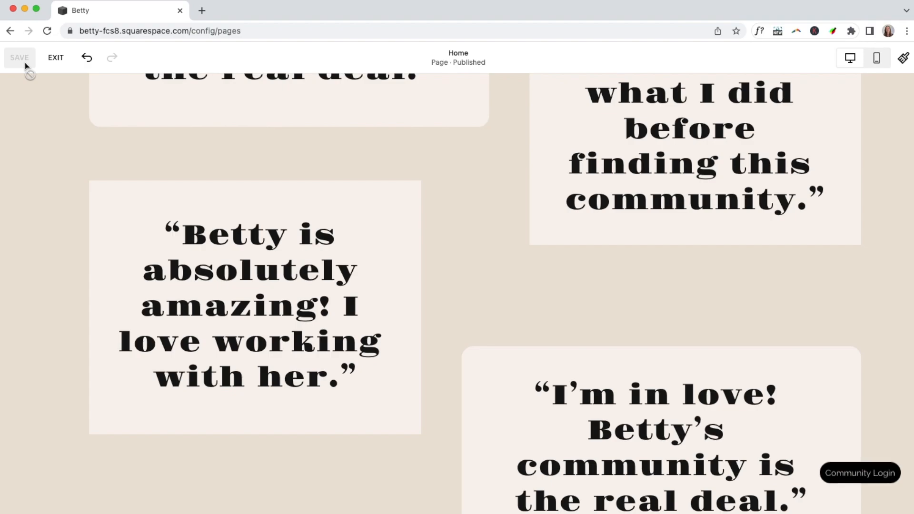
{"action": "left_click", "coordinate": [55, 59]}
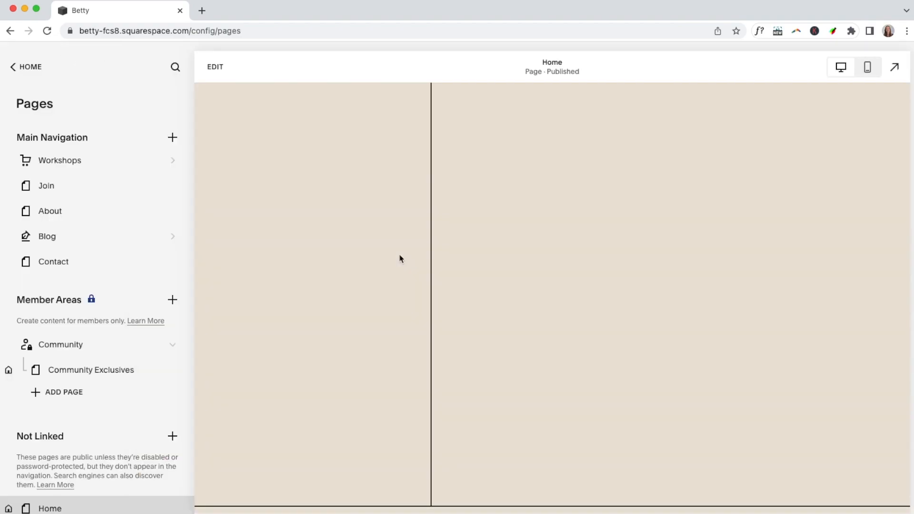
Examine the Home page preview, including the bordered testimonials, the "Let's get social" gallery and the "What's On My Mind" blog section
{"action": "scroll", "coordinate": [500, 274], "scroll_direction": "down", "scroll_amount": 1}
{"action": "scroll", "coordinate": [500, 274], "scroll_direction": "down", "scroll_amount": 15}
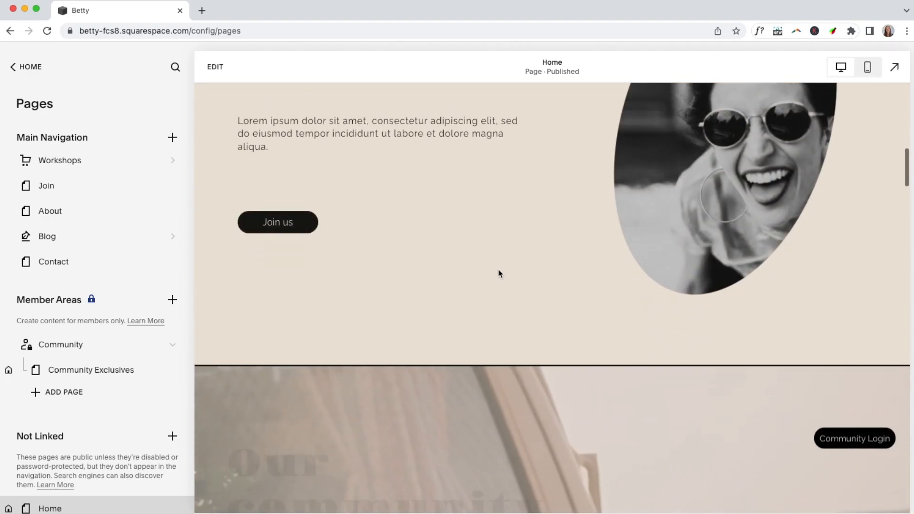
{"action": "scroll", "coordinate": [500, 273], "scroll_direction": "down", "scroll_amount": 15}
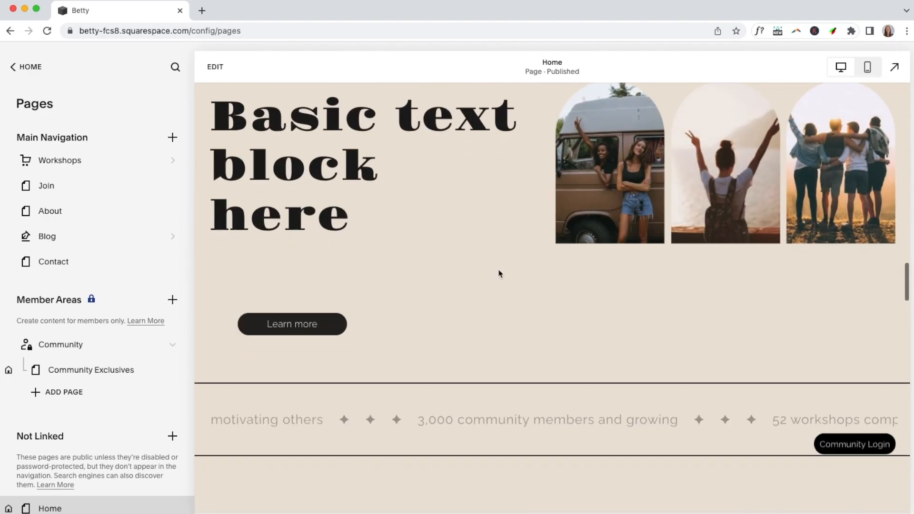
{"action": "scroll", "coordinate": [500, 274], "scroll_direction": "up", "scroll_amount": 2}
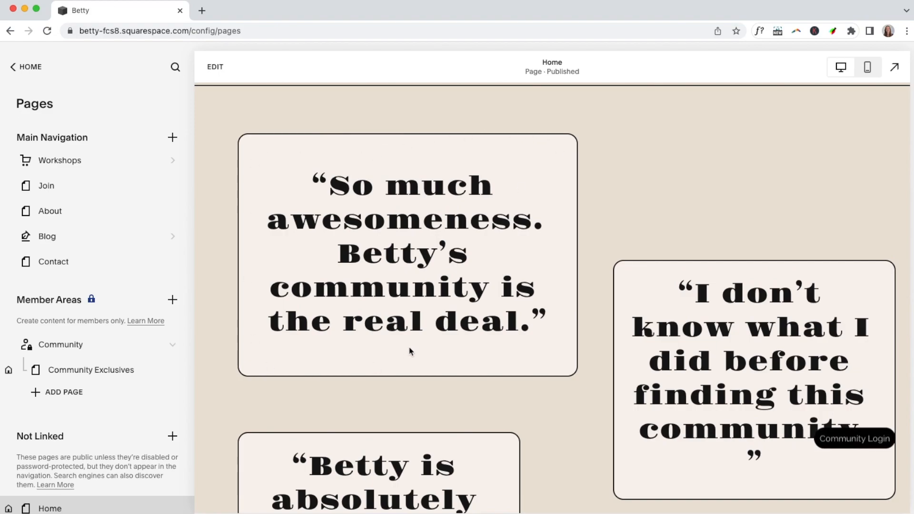
{"action": "scroll", "coordinate": [409, 351], "scroll_direction": "down", "scroll_amount": 15}
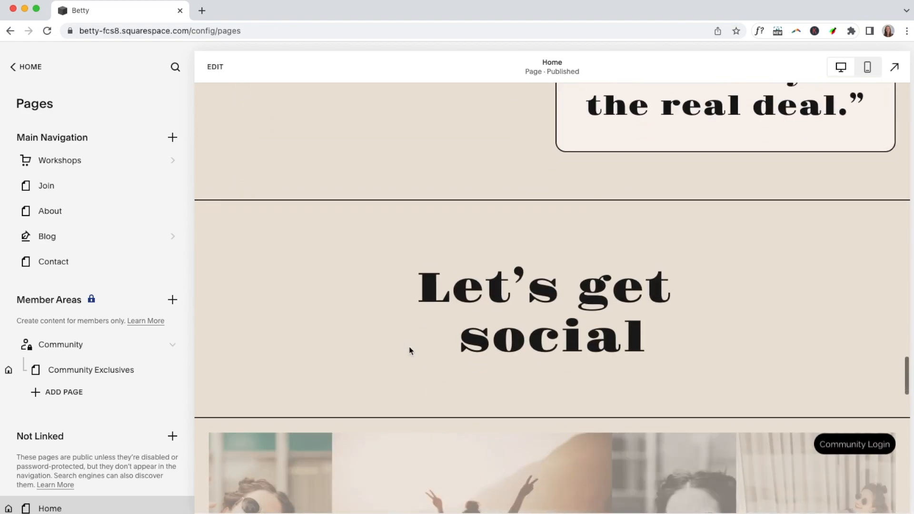
{"action": "scroll", "coordinate": [409, 351], "scroll_direction": "down", "scroll_amount": 5}
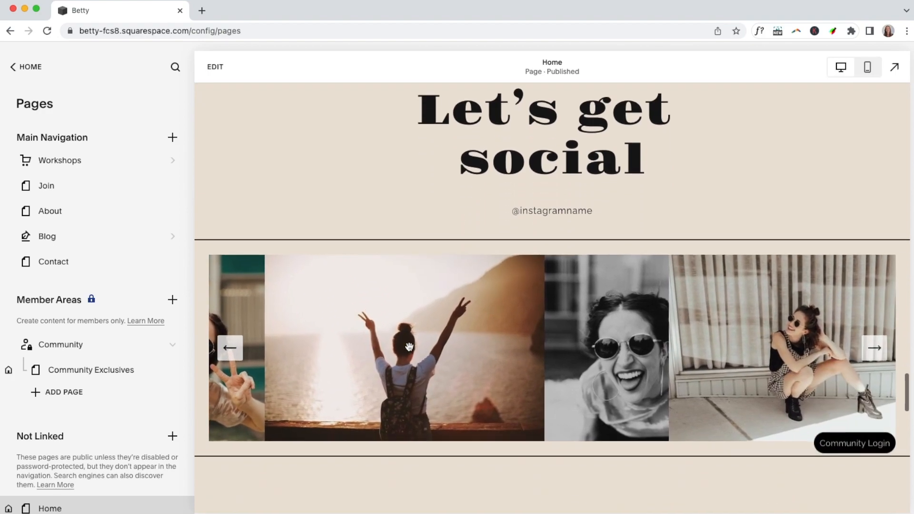
{"action": "scroll", "coordinate": [409, 347], "scroll_direction": "up", "scroll_amount": 1}
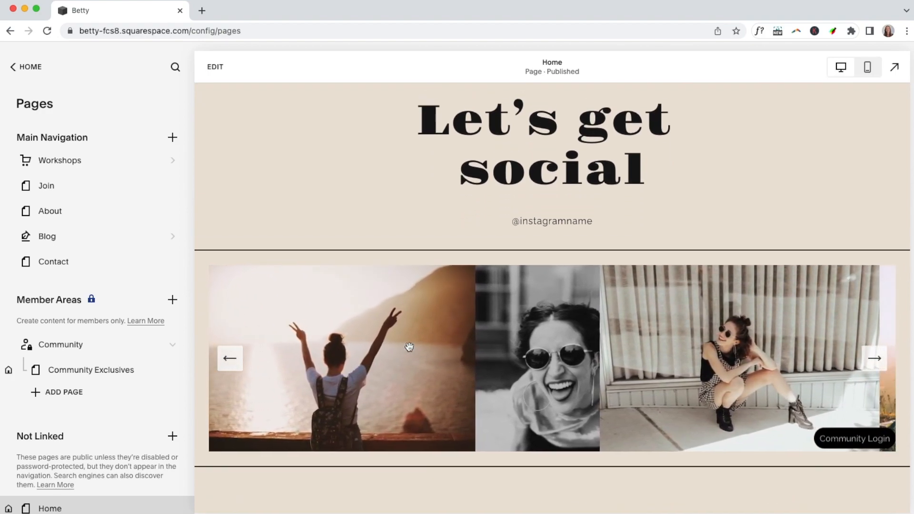
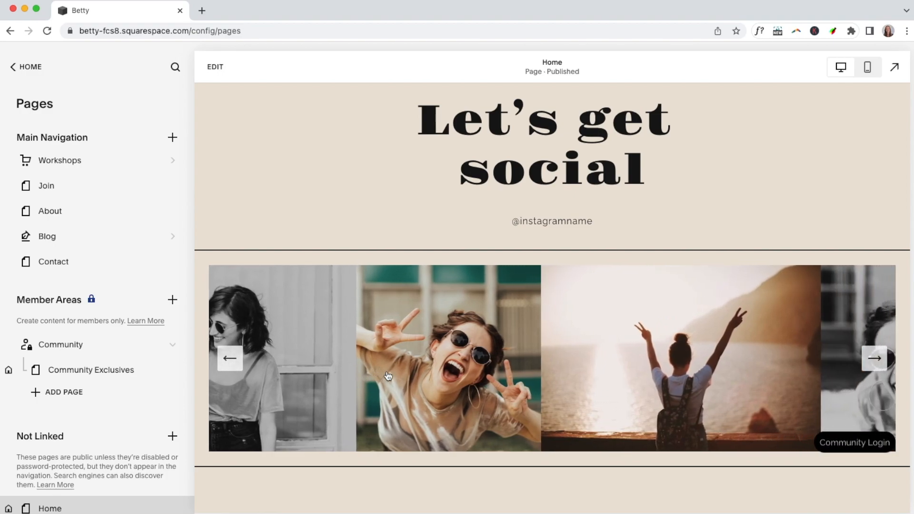
{"action": "scroll", "coordinate": [386, 371], "scroll_direction": "down", "scroll_amount": 4}
{"action": "scroll", "coordinate": [386, 376], "scroll_direction": "down", "scroll_amount": 6}
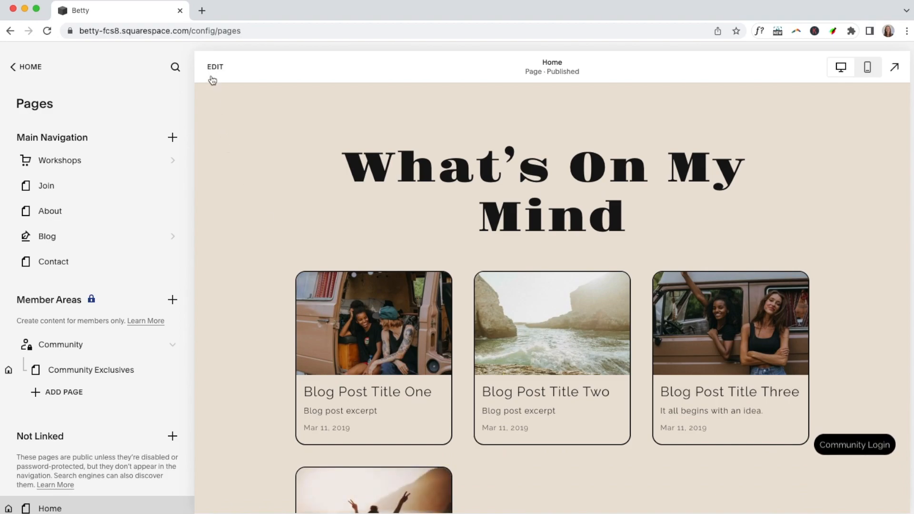
Reopen the Home page for editing, and select the blog summary block under "What's On My Mind"
{"action": "left_click", "coordinate": [214, 72]}
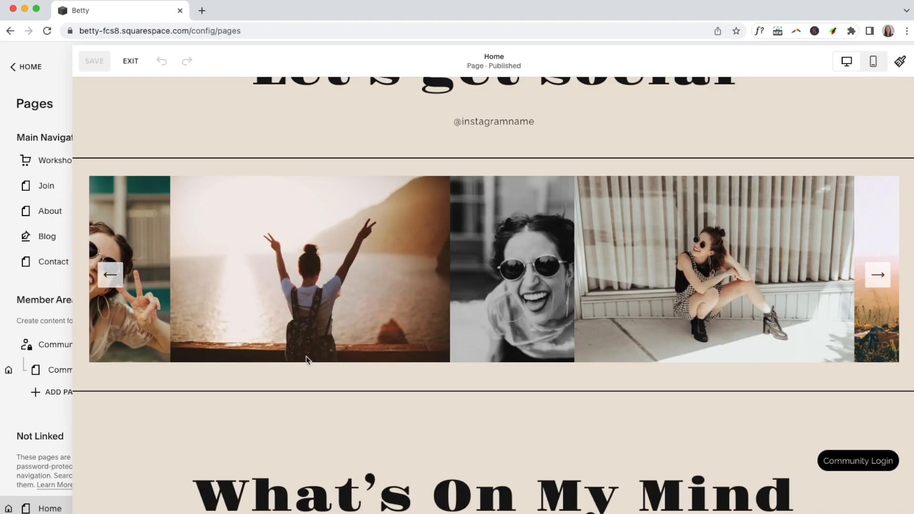
{"action": "left_click", "coordinate": [285, 426]}
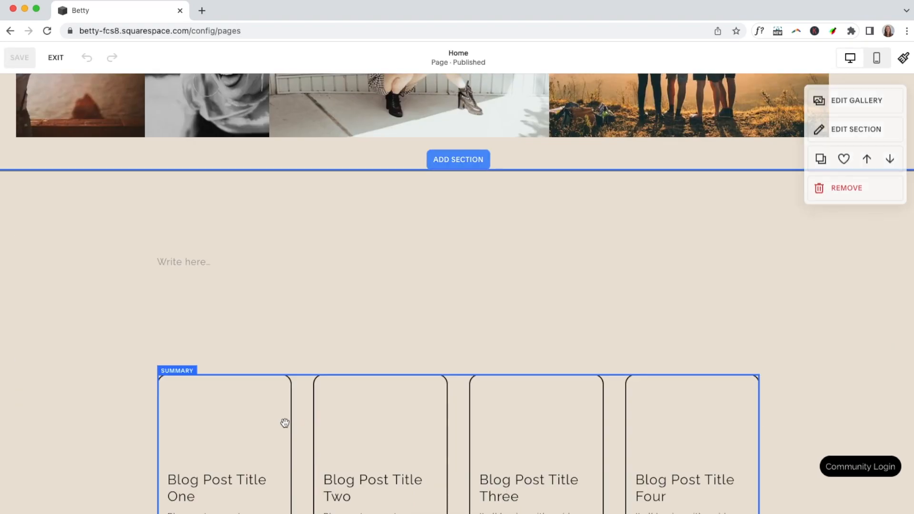
{"action": "scroll", "coordinate": [285, 422], "scroll_direction": "down", "scroll_amount": 2}
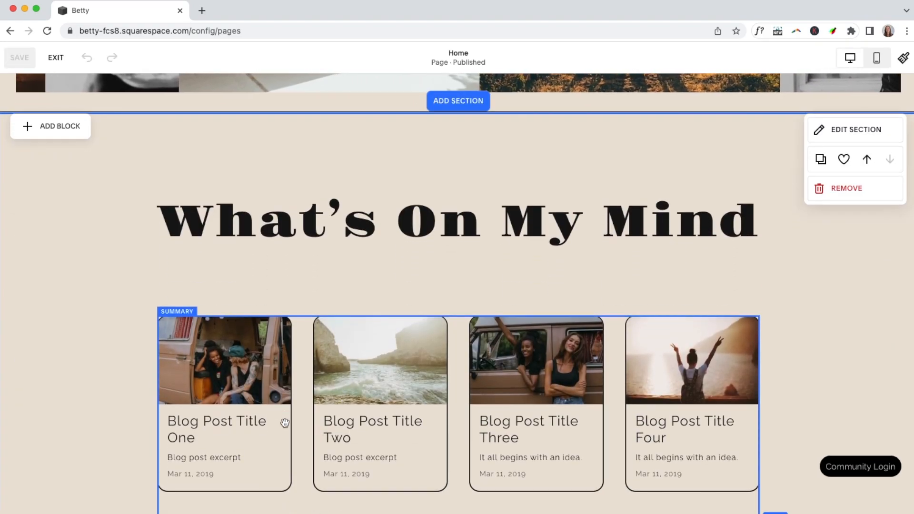
{"action": "scroll", "coordinate": [172, 313], "scroll_direction": "down", "scroll_amount": 2}
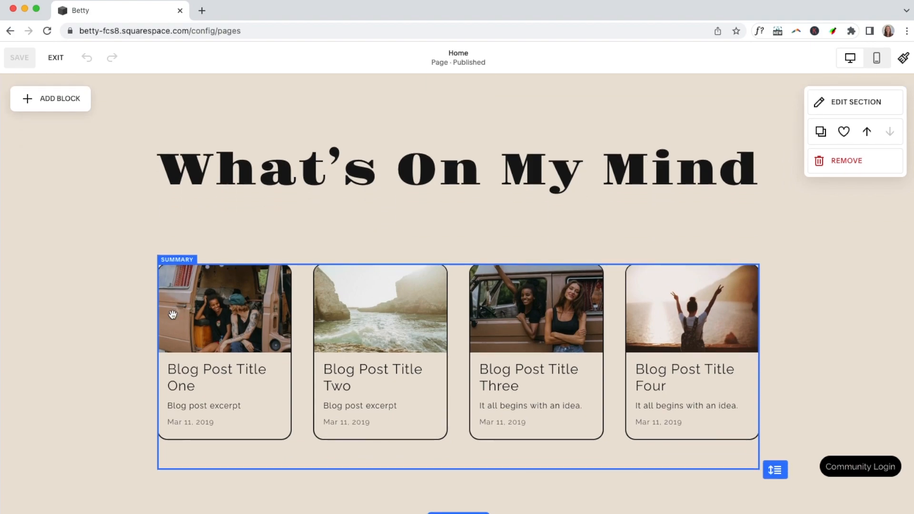
{"action": "left_click", "coordinate": [180, 278]}
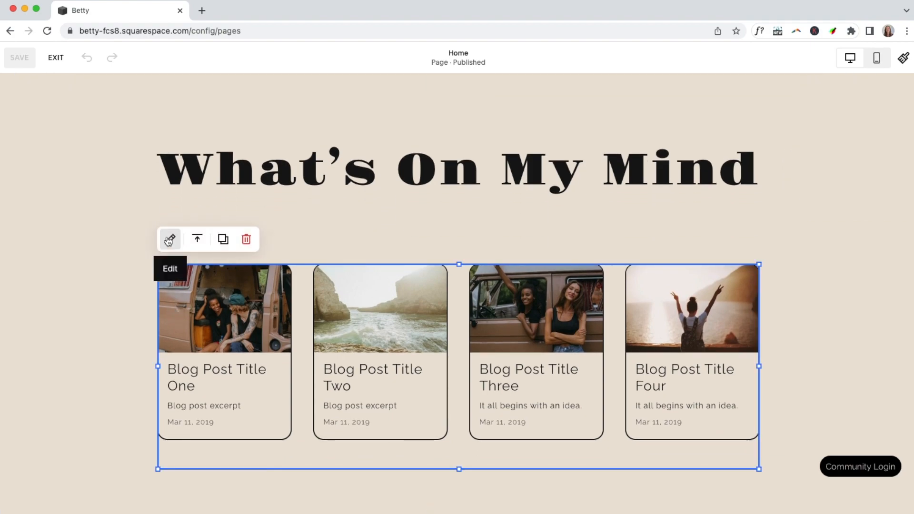
Examine the blog summary block's source page choices and layout options, and close its settings without changes
{"action": "left_click", "coordinate": [170, 239]}
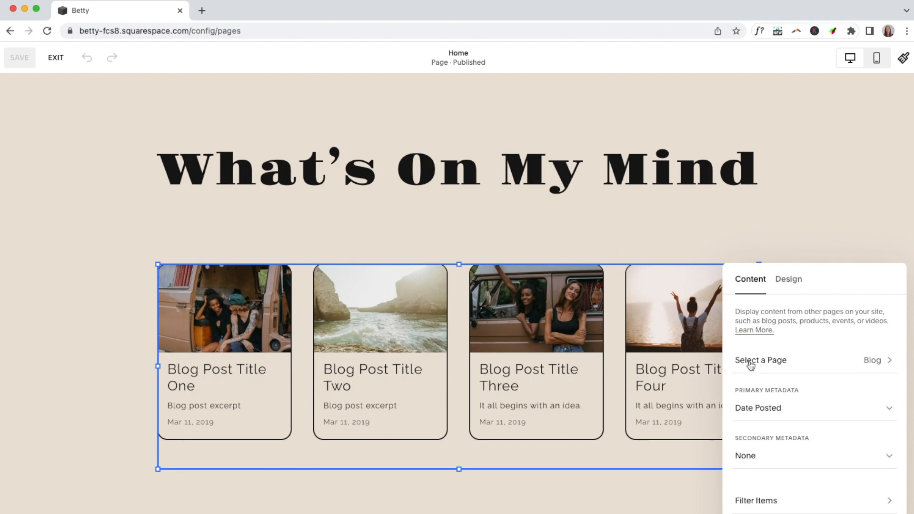
{"action": "left_click", "coordinate": [892, 362]}
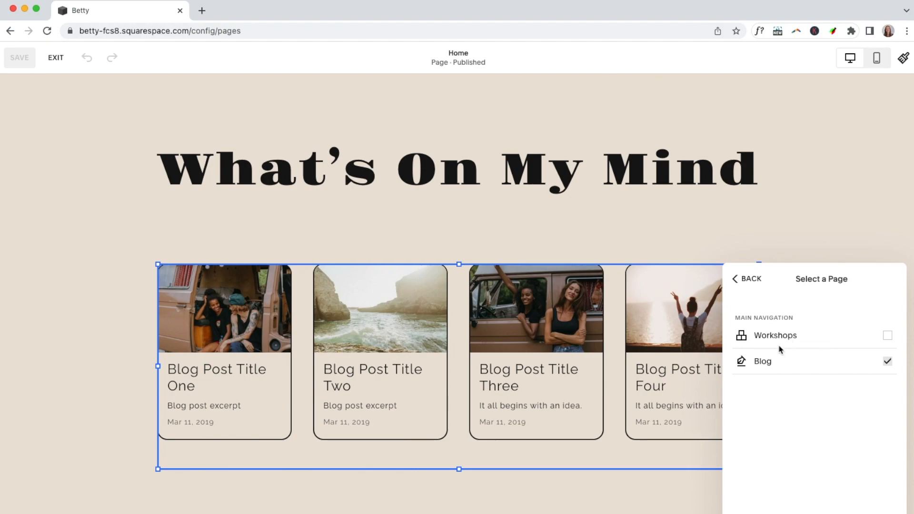
{"action": "left_click", "coordinate": [744, 281]}
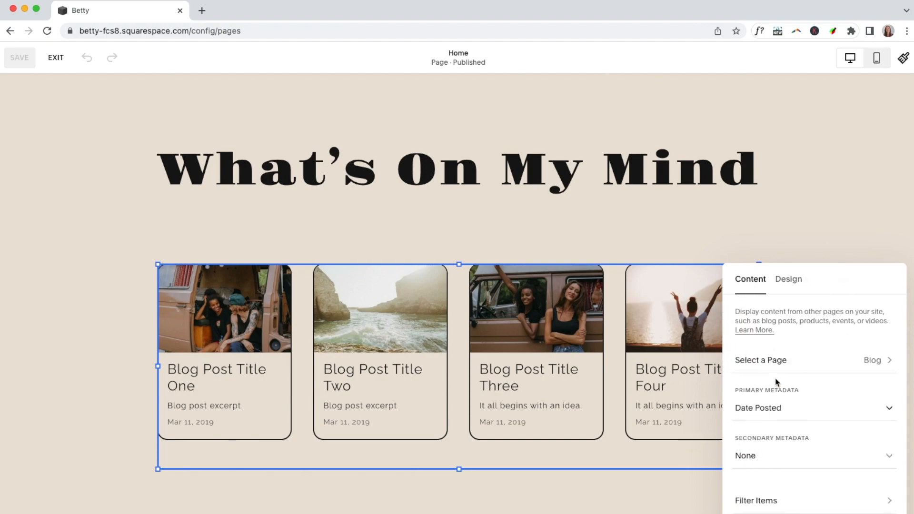
{"action": "left_click", "coordinate": [786, 285]}
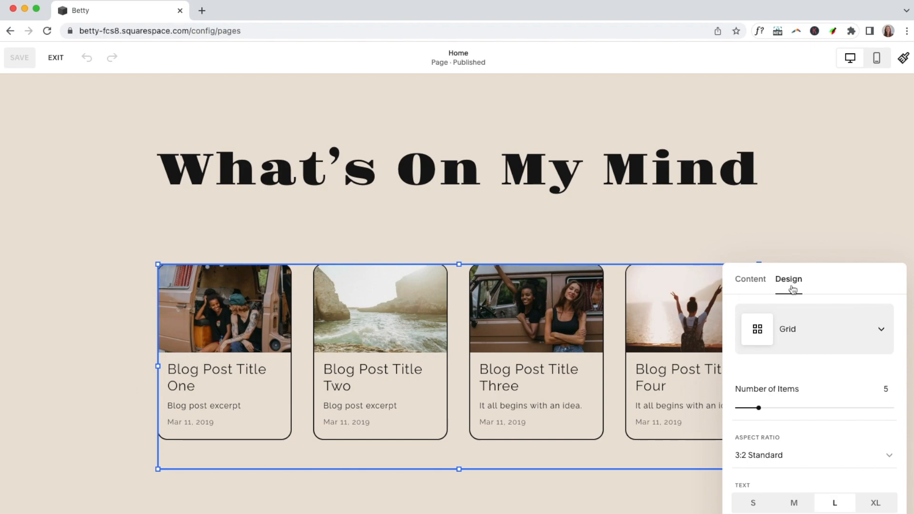
{"action": "left_click", "coordinate": [881, 330]}
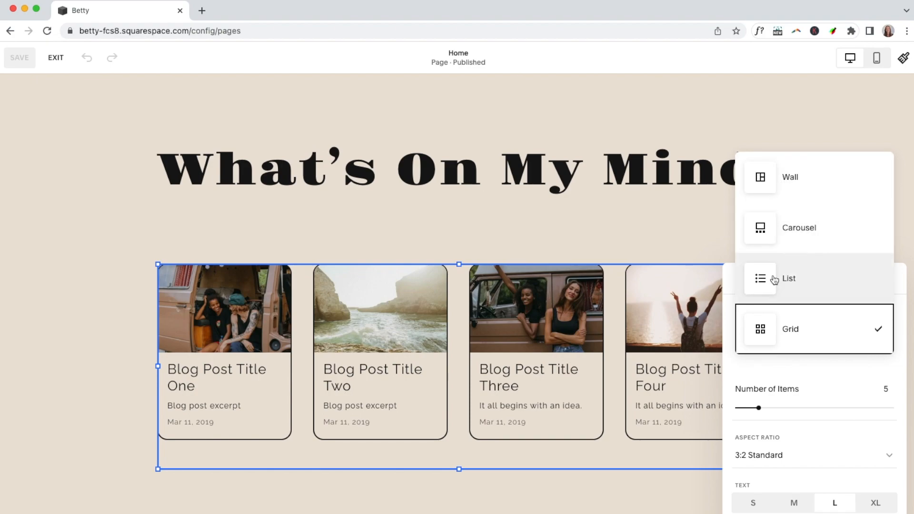
{"action": "left_click", "coordinate": [127, 417]}
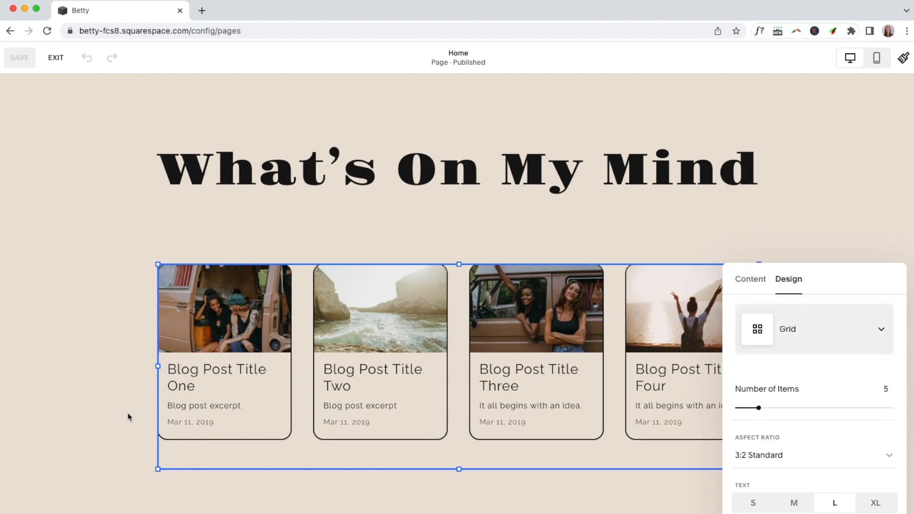
{"action": "left_click", "coordinate": [127, 417]}
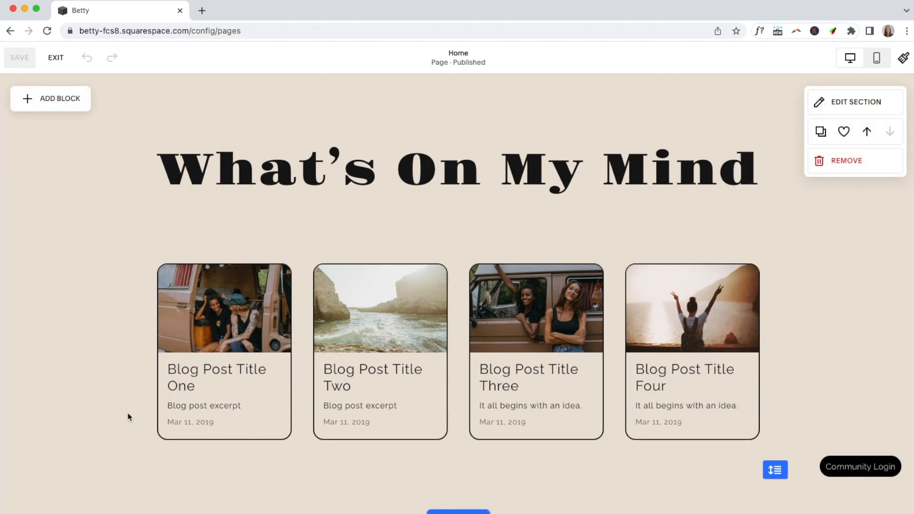
Examine the site footer below the blog summary section and open it for editing
{"action": "scroll", "coordinate": [127, 417], "scroll_direction": "down", "scroll_amount": 5}
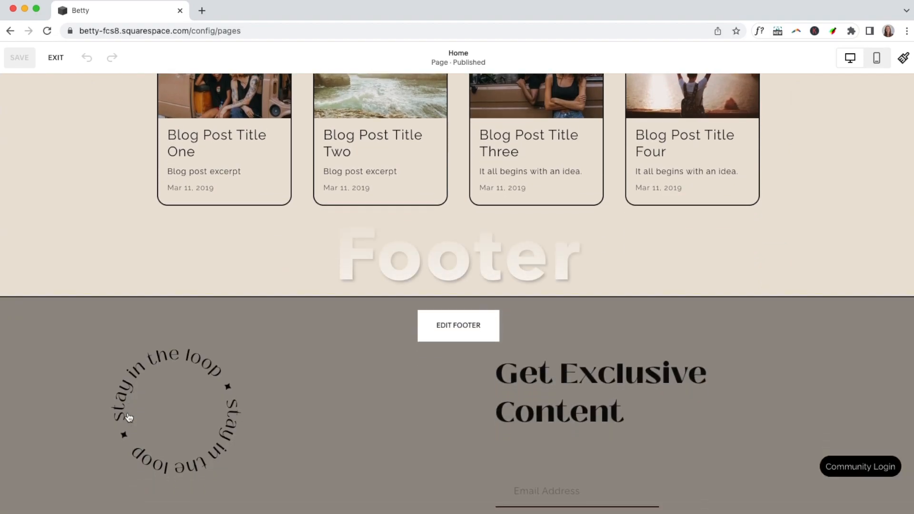
{"action": "scroll", "coordinate": [128, 417], "scroll_direction": "down", "scroll_amount": 3}
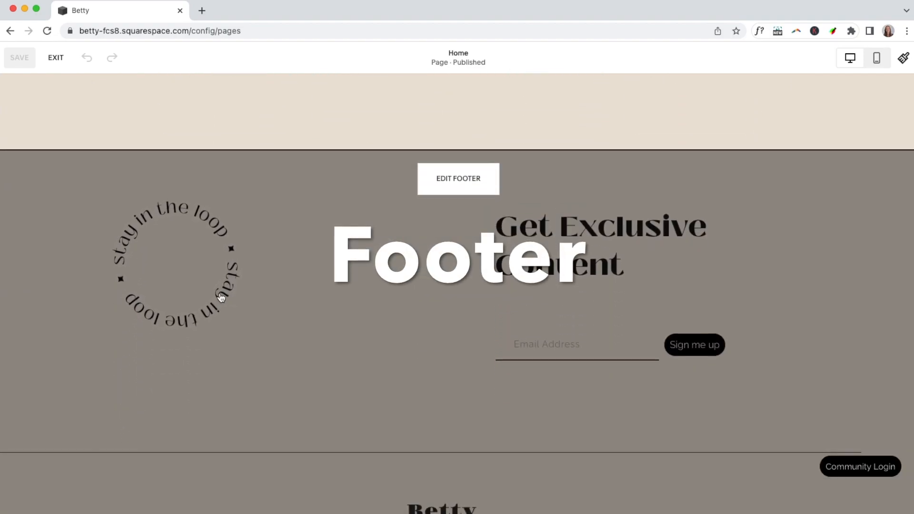
{"action": "mouse_move", "coordinate": [312, 125]}
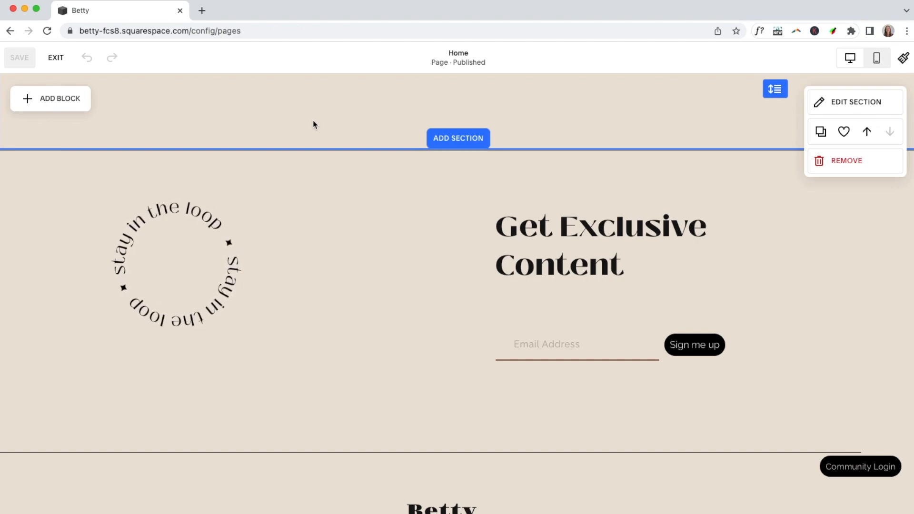
{"action": "mouse_move", "coordinate": [449, 168]}
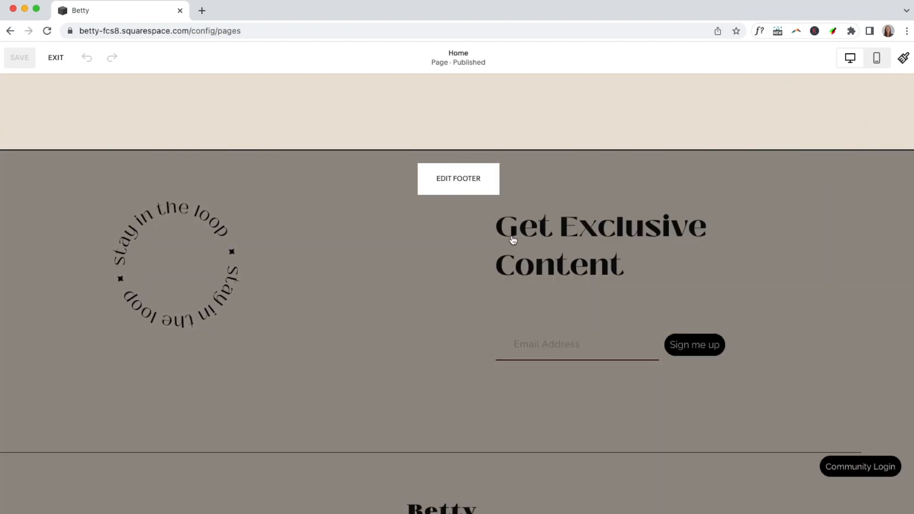
{"action": "scroll", "coordinate": [513, 239], "scroll_direction": "down", "scroll_amount": 5}
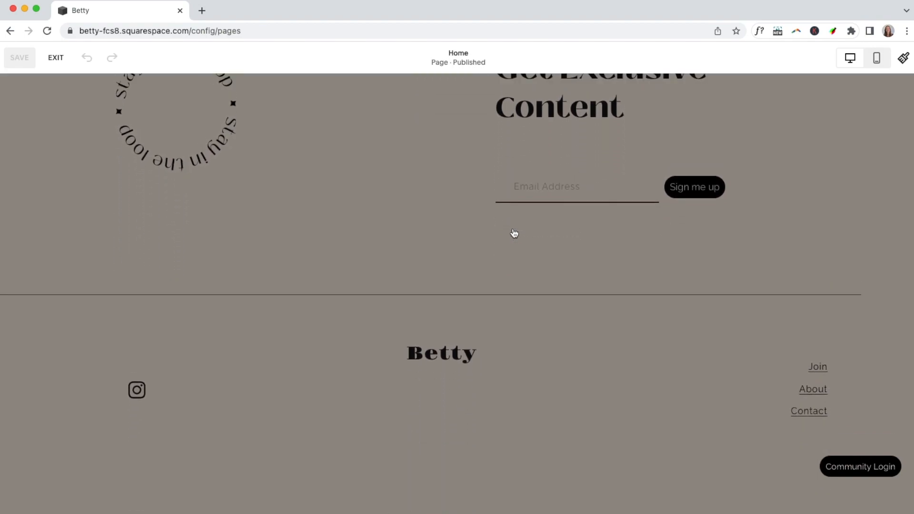
{"action": "scroll", "coordinate": [514, 233], "scroll_direction": "up", "scroll_amount": 3}
{"action": "left_click", "coordinate": [456, 142]}
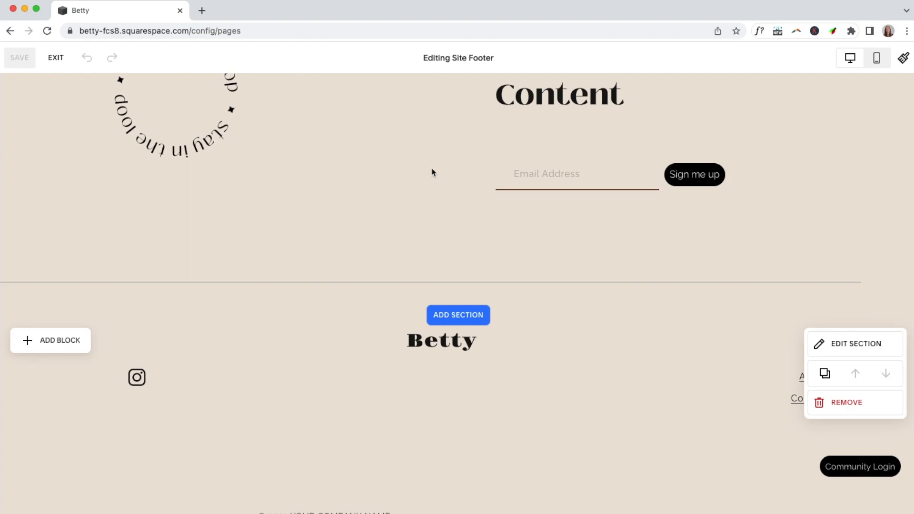
Examine the footer's newsletter block, scrolling text, social icon and page links, and exit the footer editor
{"action": "scroll", "coordinate": [432, 172], "scroll_direction": "up", "scroll_amount": 3}
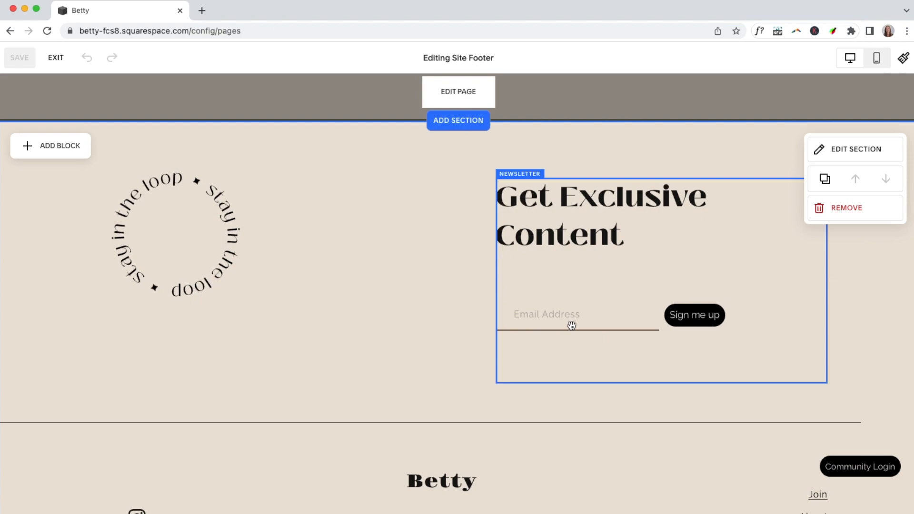
{"action": "scroll", "coordinate": [571, 326], "scroll_direction": "down", "scroll_amount": 2}
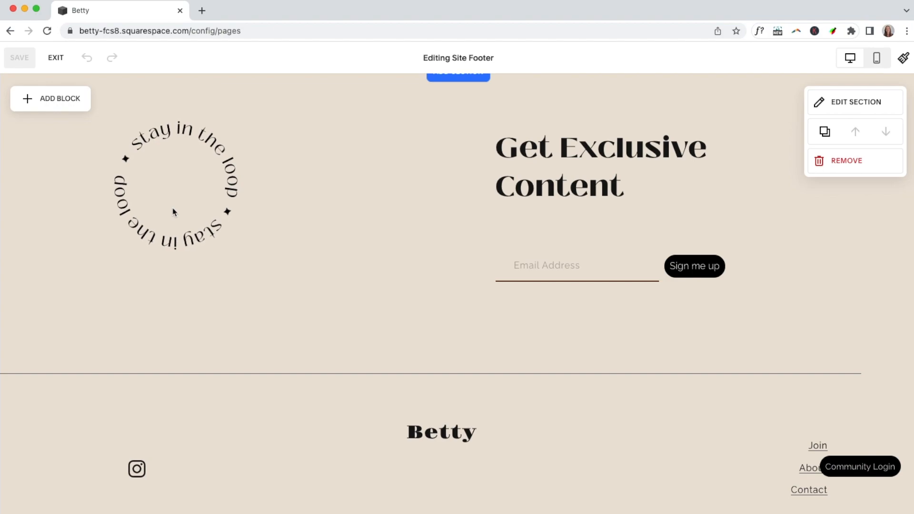
{"action": "scroll", "coordinate": [174, 212], "scroll_direction": "down", "scroll_amount": 3}
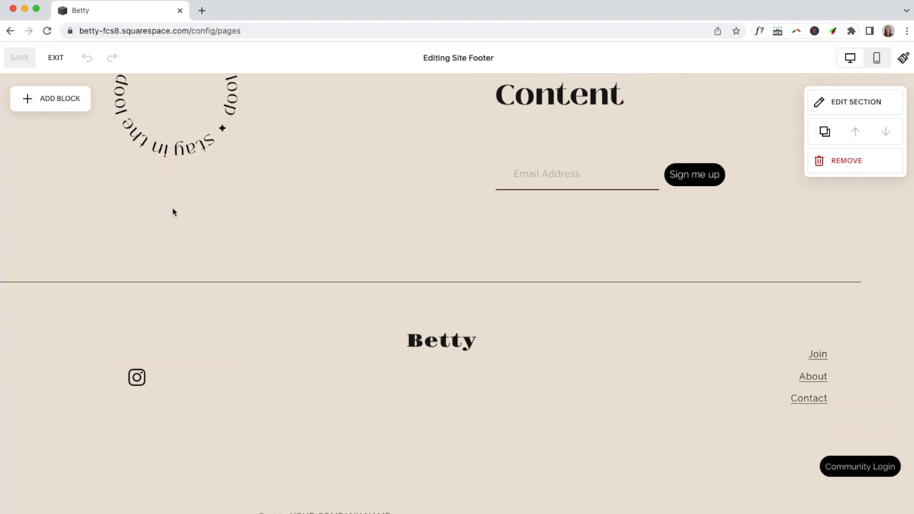
{"action": "left_click", "coordinate": [56, 57]}
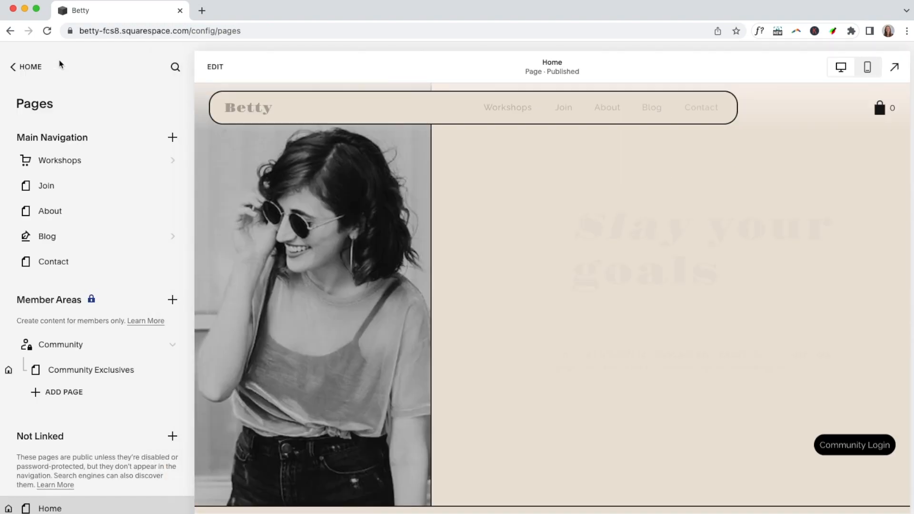
Open the Workshops store page and examine its product list and page preview
{"action": "left_click", "coordinate": [68, 163]}
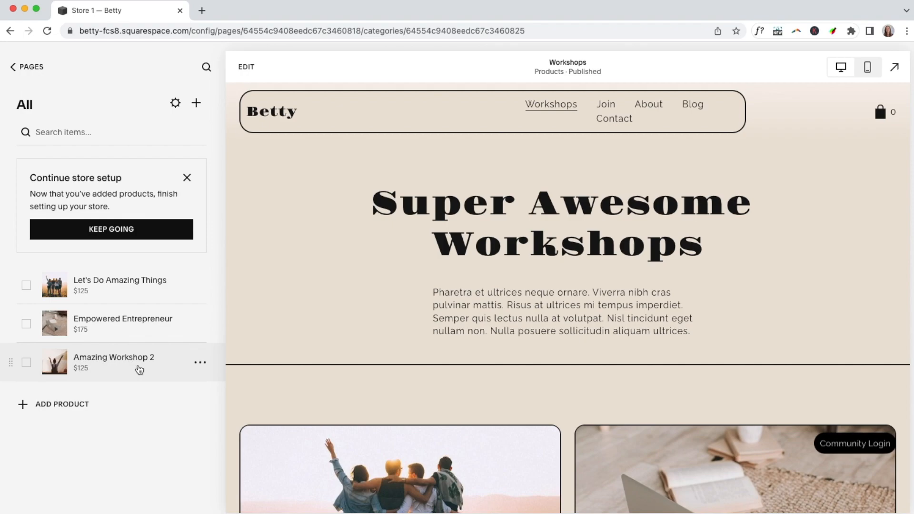
{"action": "scroll", "coordinate": [414, 290], "scroll_direction": "down", "scroll_amount": 5}
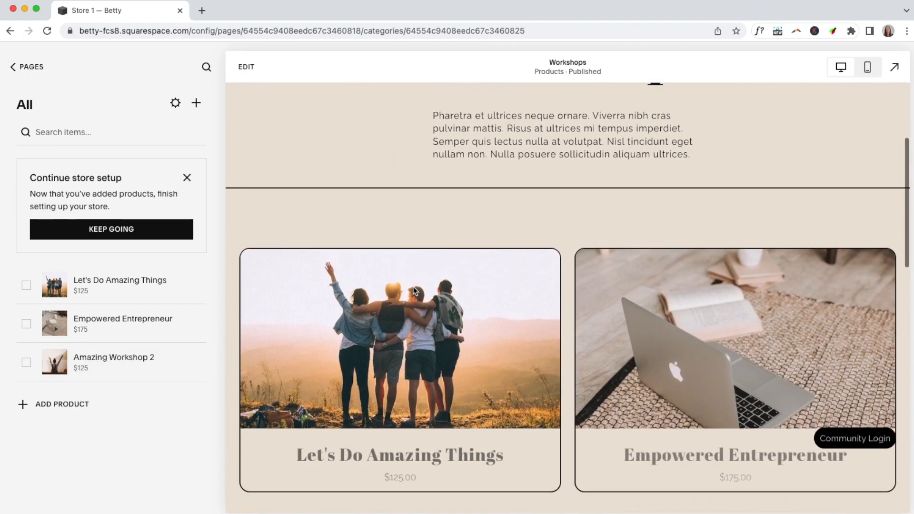
{"action": "scroll", "coordinate": [414, 291], "scroll_direction": "down", "scroll_amount": 2}
{"action": "scroll", "coordinate": [415, 290], "scroll_direction": "up", "scroll_amount": 4}
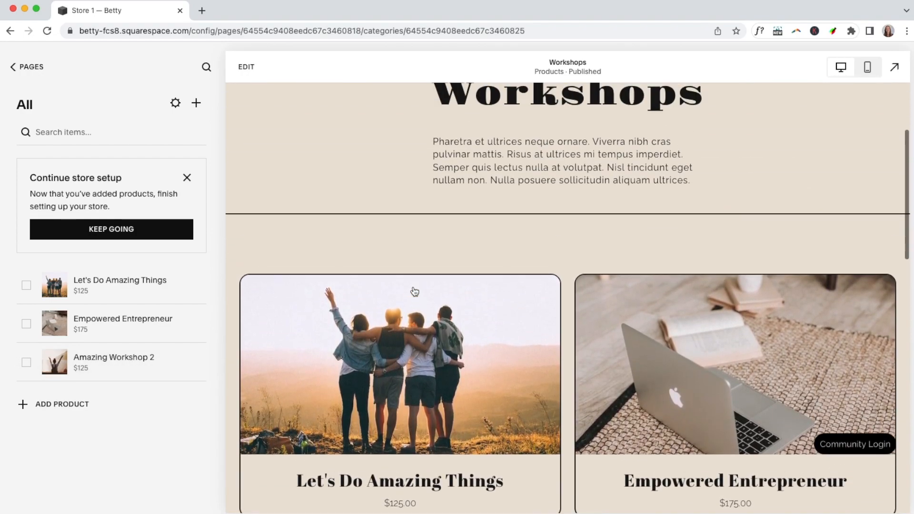
Review the product types offered for a new Workshops product, and close the chooser without adding one
{"action": "scroll", "coordinate": [413, 290], "scroll_direction": "down", "scroll_amount": 2}
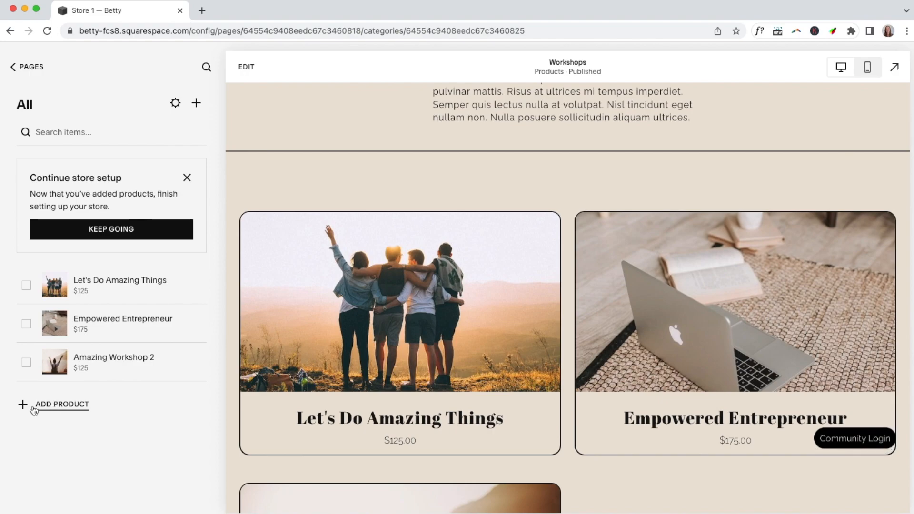
{"action": "left_click", "coordinate": [55, 405]}
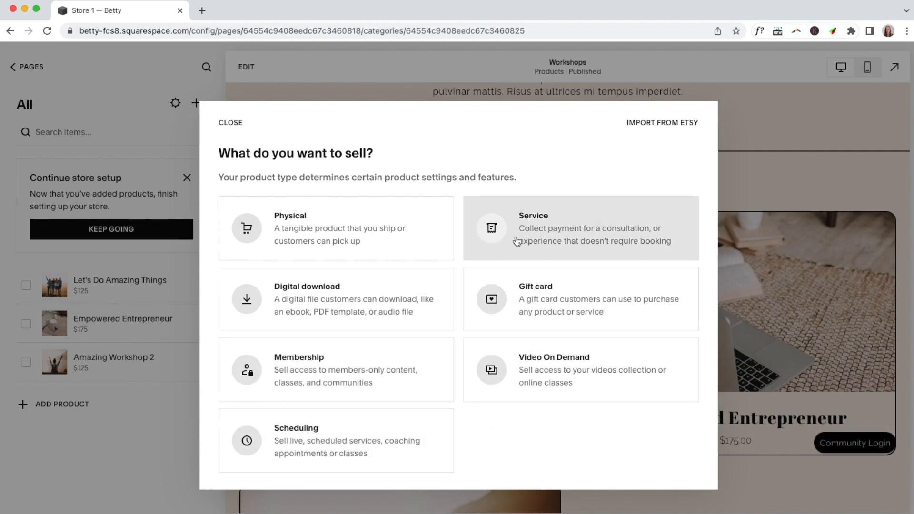
{"action": "left_click", "coordinate": [230, 122]}
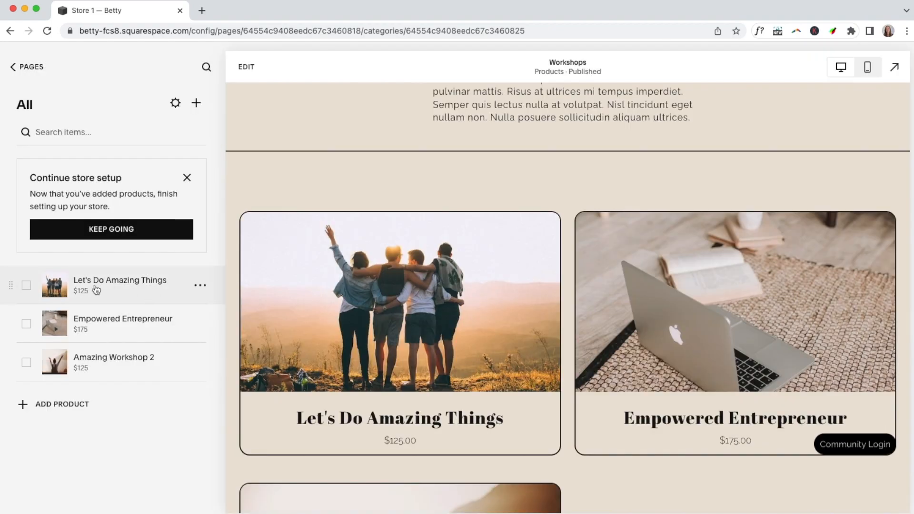
Open the "Let's Do Amazing Things" product for editing and examine its name, description and image settings
{"action": "left_click", "coordinate": [202, 286]}
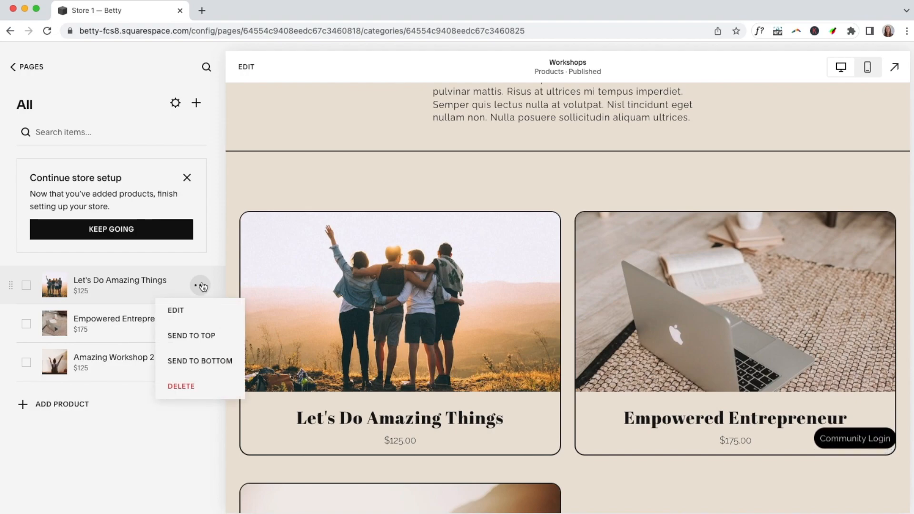
{"action": "left_click", "coordinate": [179, 312]}
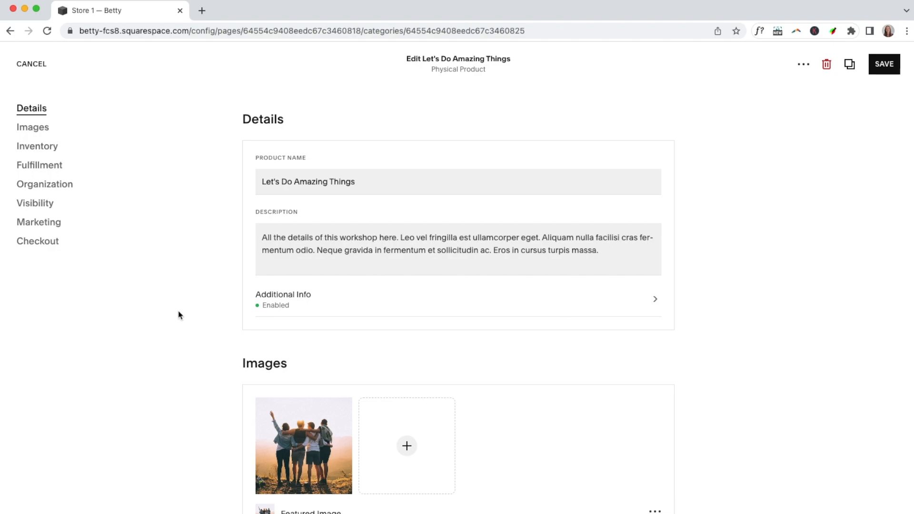
{"action": "scroll", "coordinate": [587, 282], "scroll_direction": "down", "scroll_amount": 5}
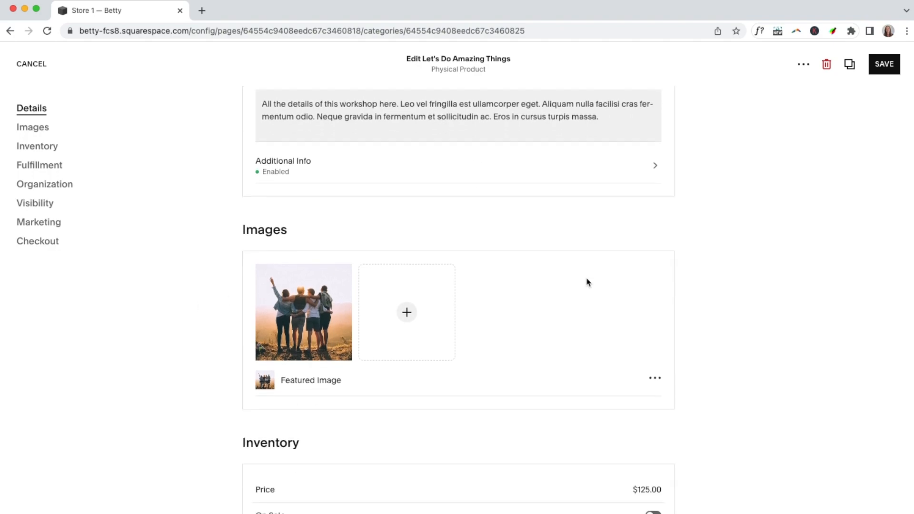
{"action": "scroll", "coordinate": [586, 282], "scroll_direction": "up", "scroll_amount": 5}
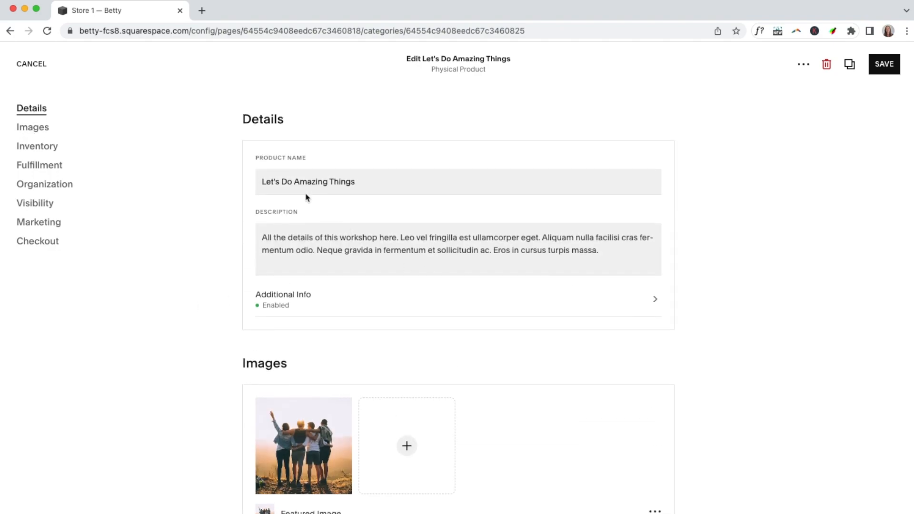
{"action": "left_click", "coordinate": [292, 182]}
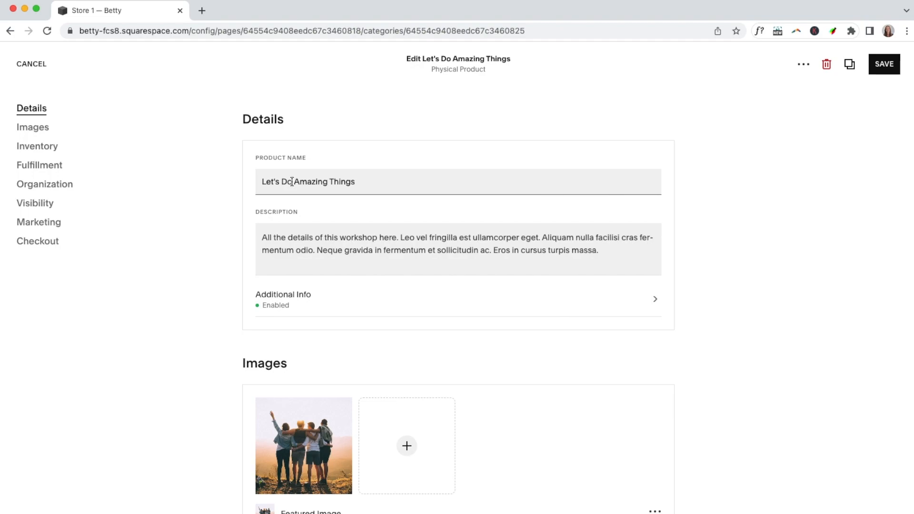
{"action": "left_click", "coordinate": [290, 253]}
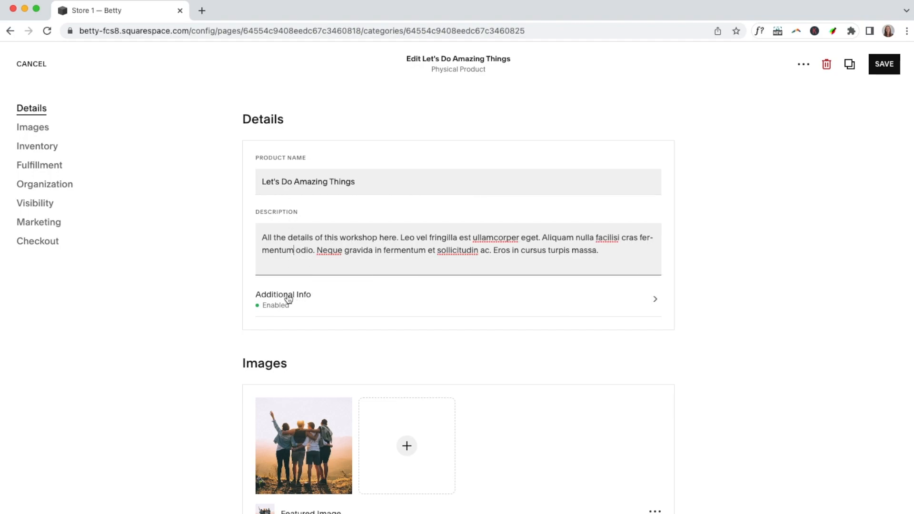
Examine the text blocks in the product's Additional Info, and cancel out of it without changes
{"action": "left_click", "coordinate": [655, 300]}
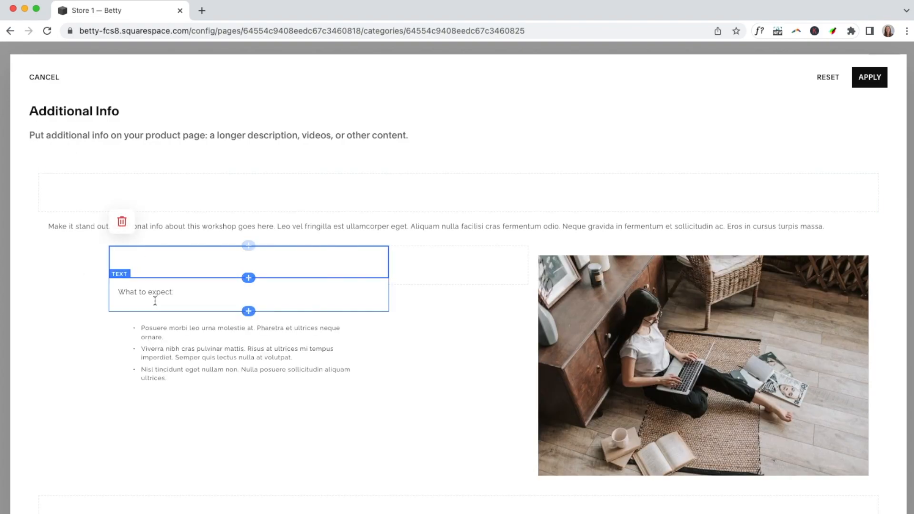
{"action": "left_click", "coordinate": [160, 336]}
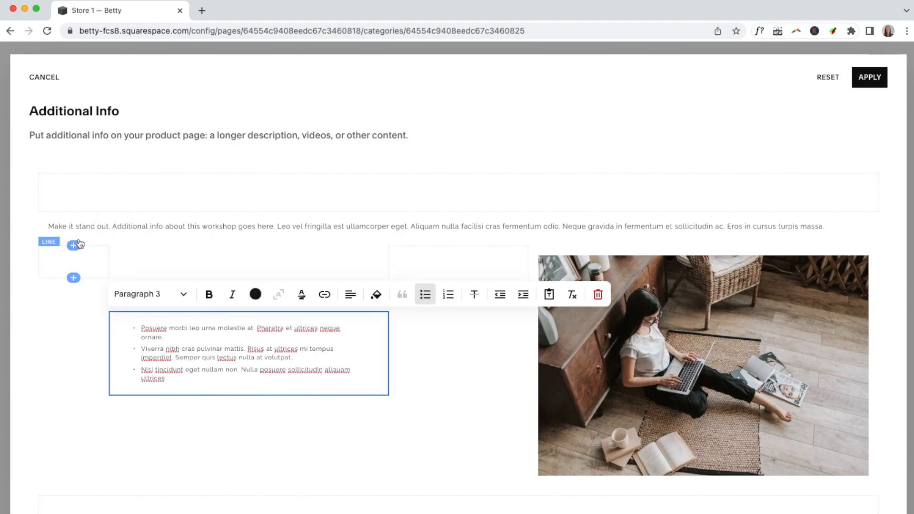
{"action": "left_click", "coordinate": [91, 226]}
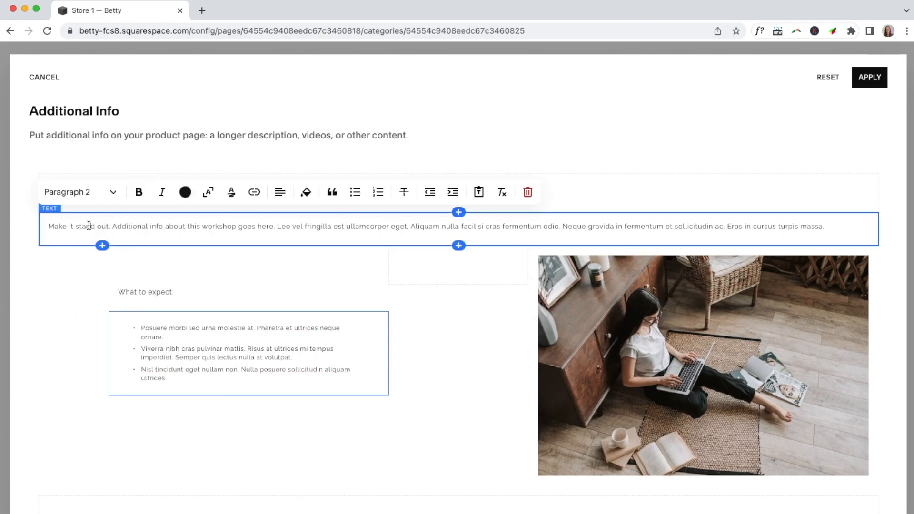
{"action": "left_click", "coordinate": [41, 79]}
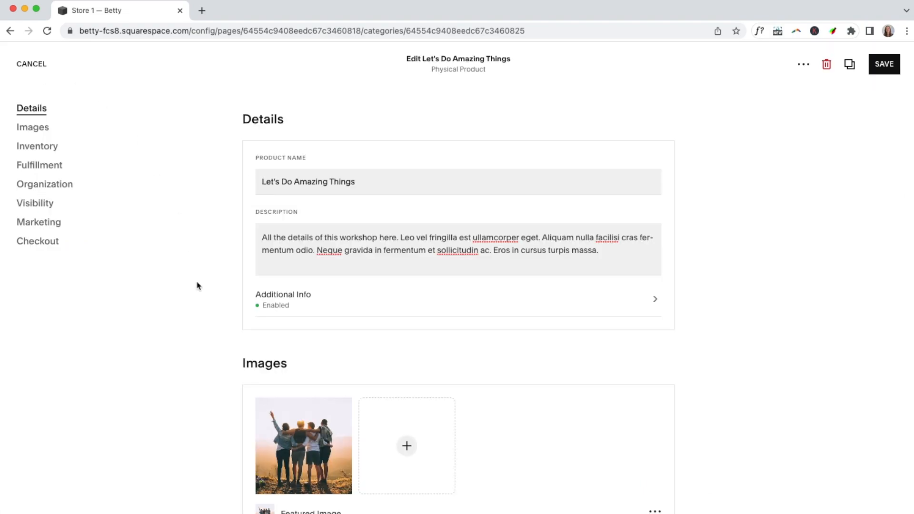
Examine the Let's Do Amazing Things product's details, images, price, stock and variant settings
{"action": "scroll", "coordinate": [197, 286], "scroll_direction": "down", "scroll_amount": 2}
{"action": "mouse_move", "coordinate": [322, 352]}
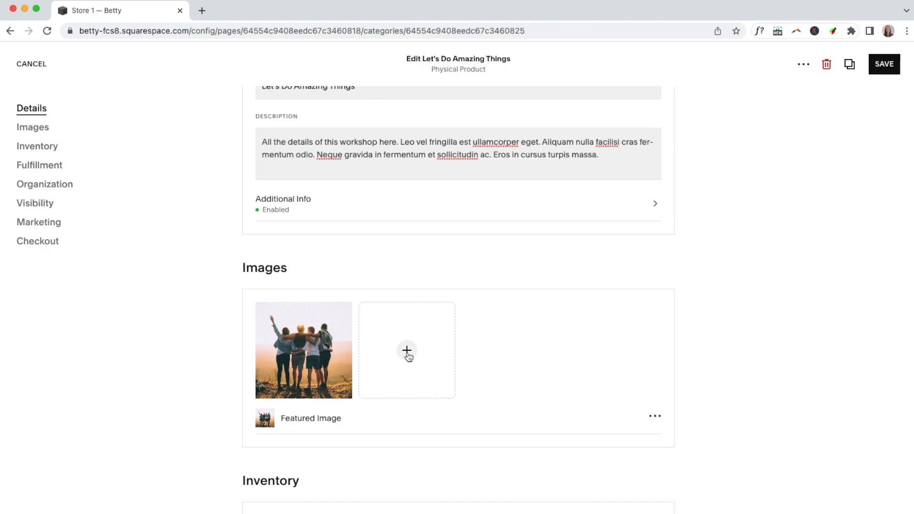
{"action": "scroll", "coordinate": [408, 356], "scroll_direction": "down", "scroll_amount": 5}
{"action": "scroll", "coordinate": [408, 354], "scroll_direction": "down", "scroll_amount": 2}
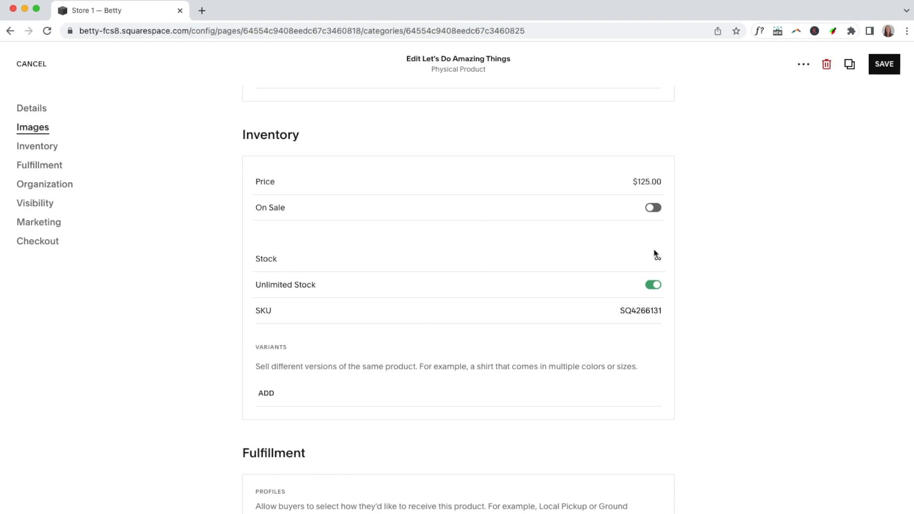
{"action": "scroll", "coordinate": [640, 294], "scroll_direction": "down", "scroll_amount": 1}
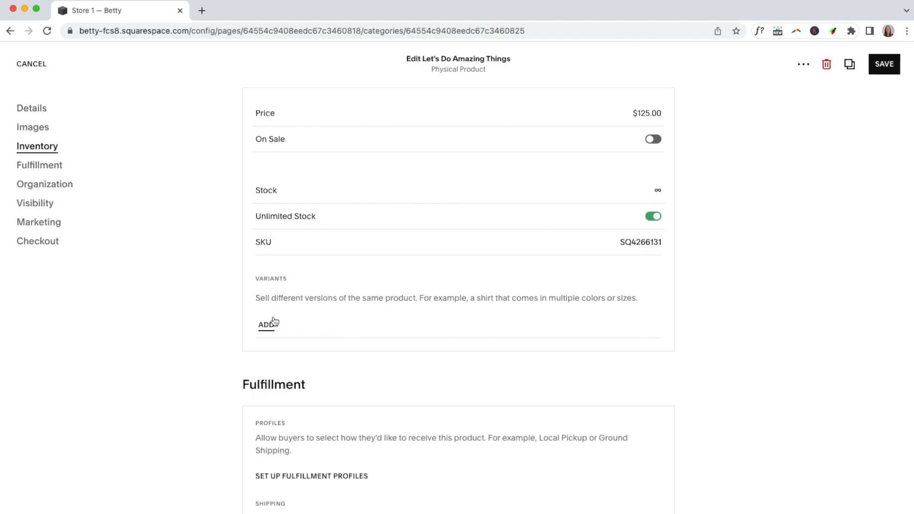
Look through the product's fulfillment and organization settings and view its available visibility options
{"action": "scroll", "coordinate": [274, 321], "scroll_direction": "down", "scroll_amount": 5}
{"action": "scroll", "coordinate": [274, 321], "scroll_direction": "down", "scroll_amount": 5}
{"action": "scroll", "coordinate": [274, 321], "scroll_direction": "down", "scroll_amount": 3}
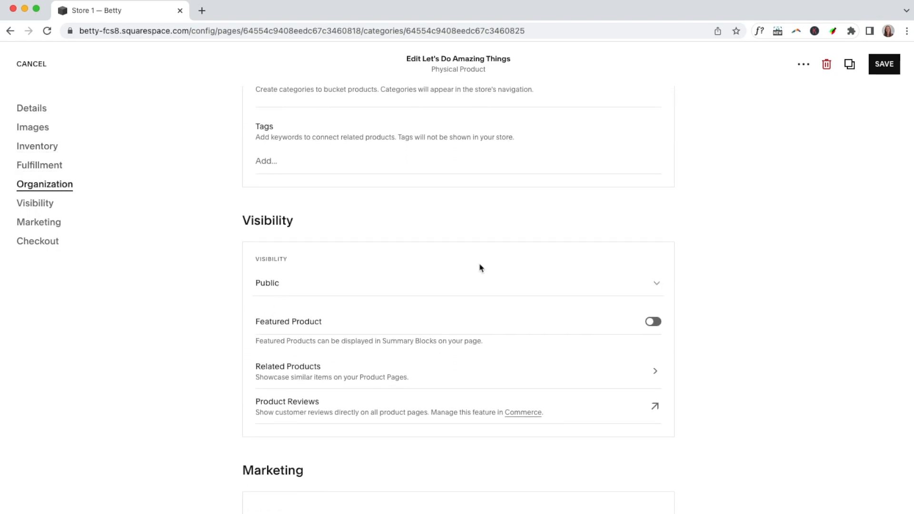
{"action": "left_click", "coordinate": [659, 286]}
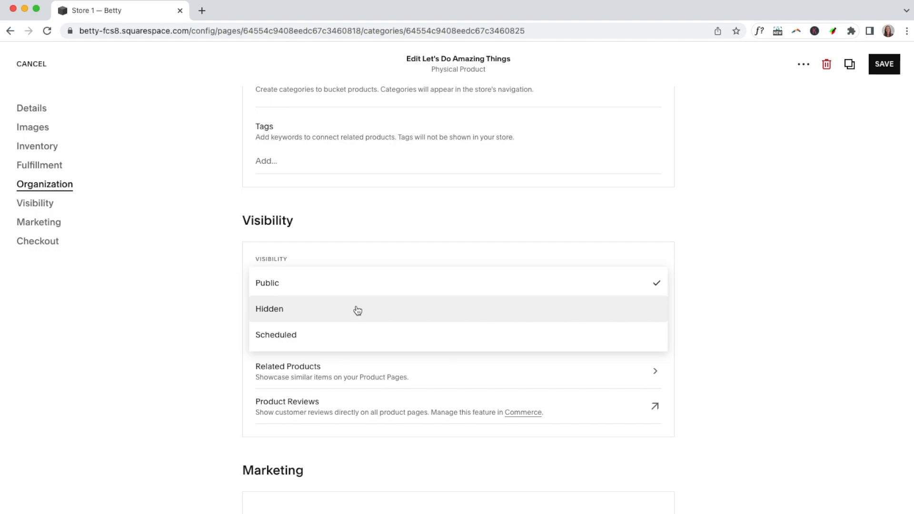
{"action": "left_click", "coordinate": [109, 338]}
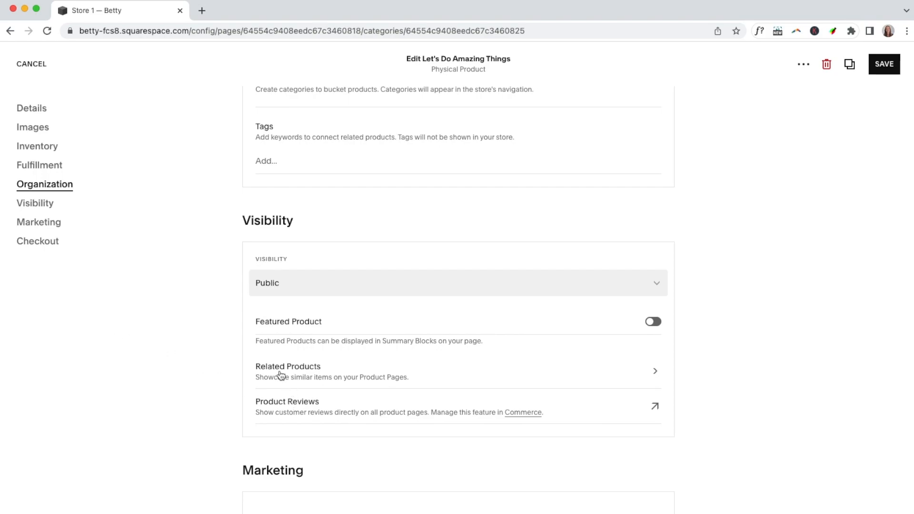
Examine the product's marketing settings, inspecting each part of its URL and the editable SEO fields, and leave them as they are
{"action": "scroll", "coordinate": [150, 405], "scroll_direction": "down", "scroll_amount": 6}
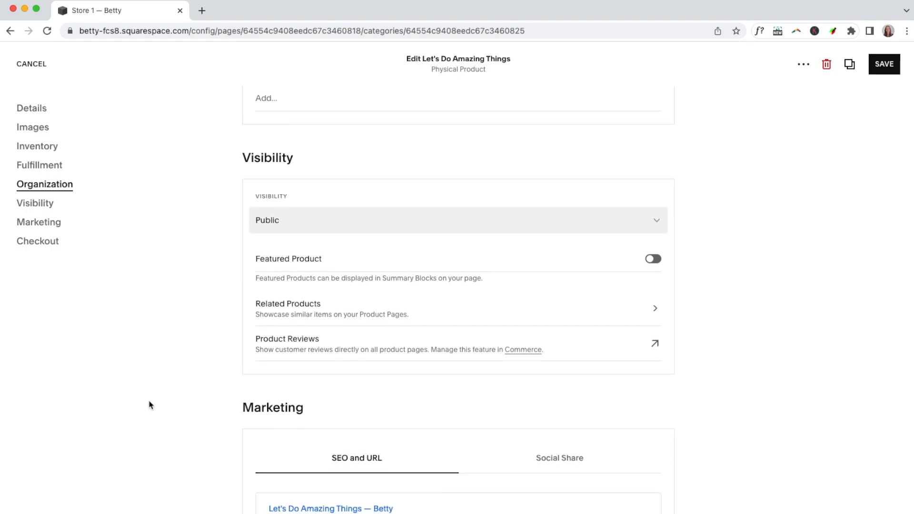
{"action": "scroll", "coordinate": [150, 405], "scroll_direction": "down", "scroll_amount": 1}
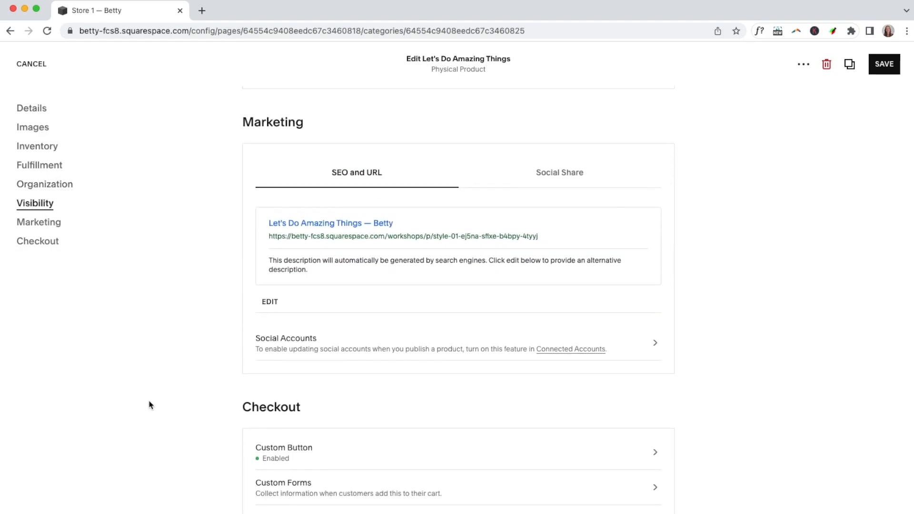
{"action": "scroll", "coordinate": [150, 405], "scroll_direction": "down", "scroll_amount": 1}
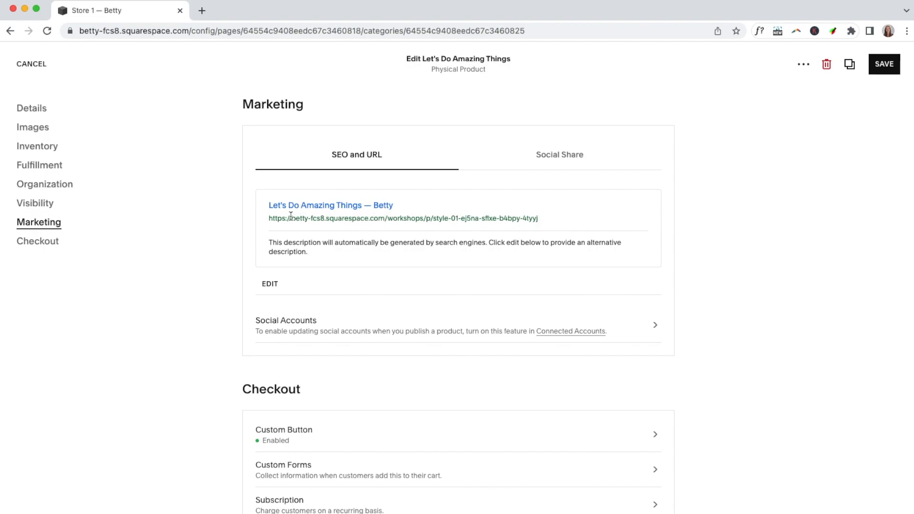
{"action": "left_click_drag", "start_coordinate": [290, 217], "coordinate": [387, 215]}
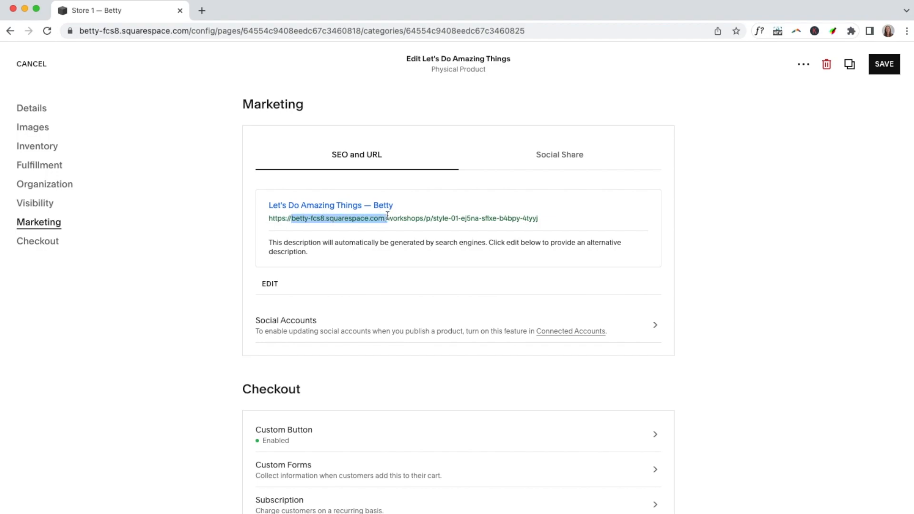
{"action": "double_click", "coordinate": [401, 218]}
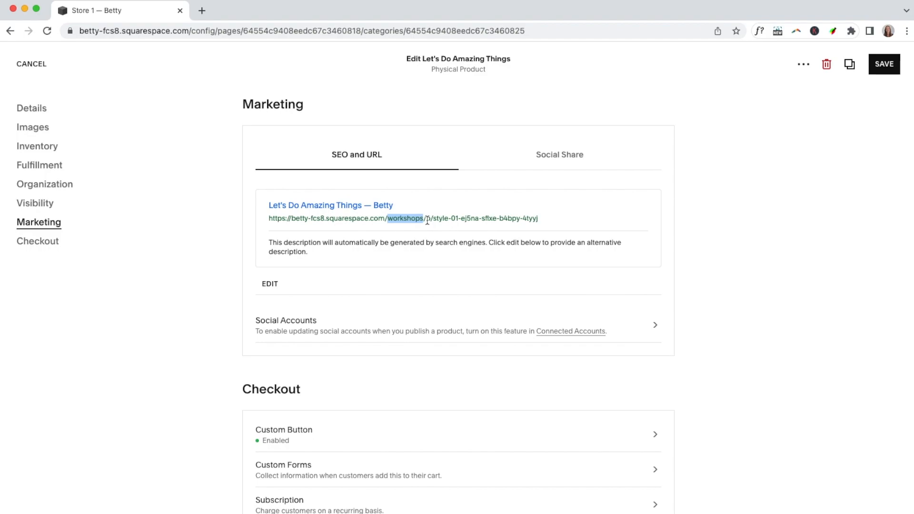
{"action": "left_click_drag", "start_coordinate": [433, 218], "coordinate": [543, 220]}
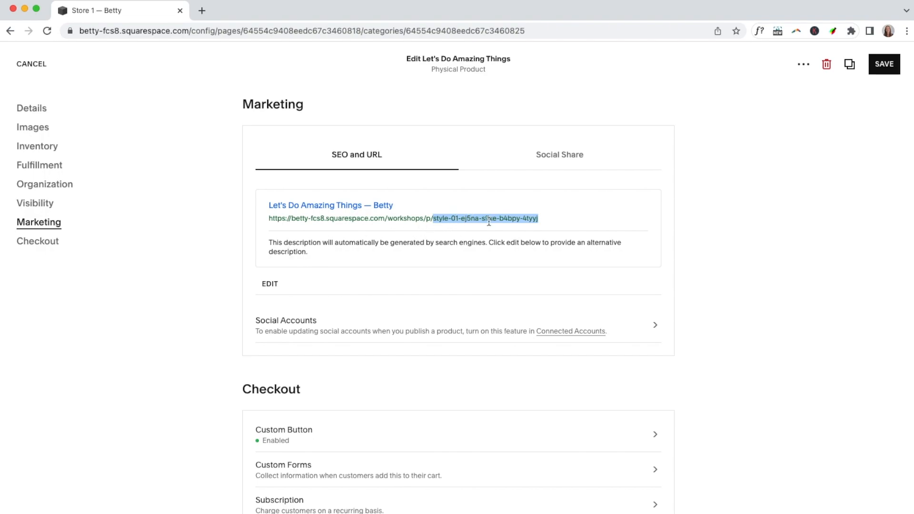
{"action": "left_click", "coordinate": [271, 285]}
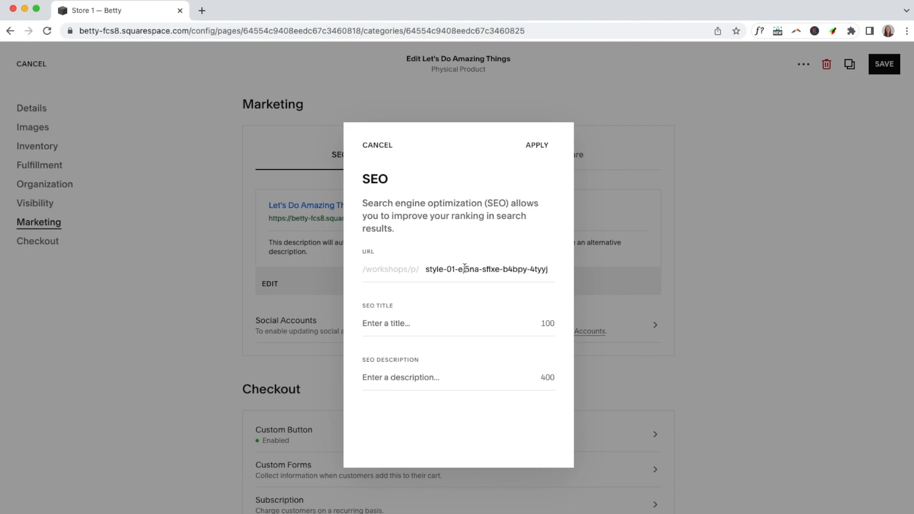
{"action": "left_click", "coordinate": [378, 145]}
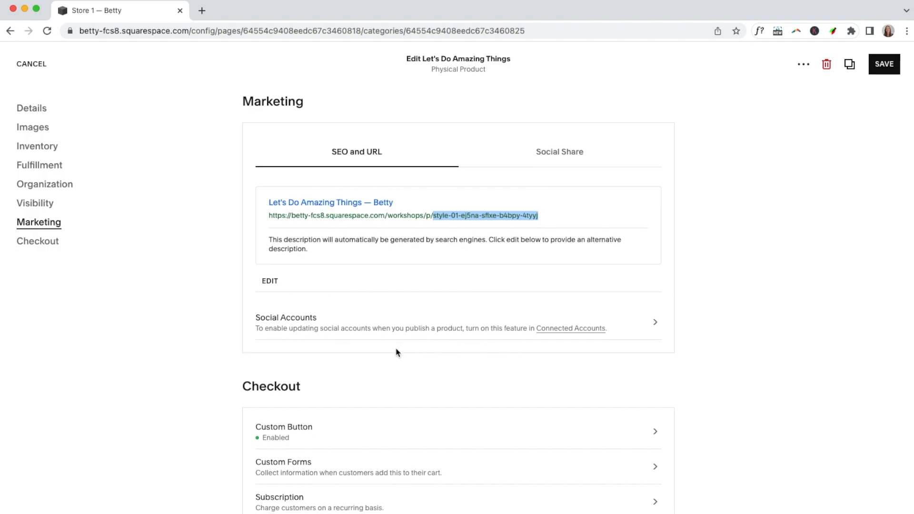
View the custom purchase button label in the checkout settings and exit the product editor without applying changes
{"action": "scroll", "coordinate": [397, 352], "scroll_direction": "down", "scroll_amount": 1}
{"action": "scroll", "coordinate": [397, 352], "scroll_direction": "down", "scroll_amount": 2}
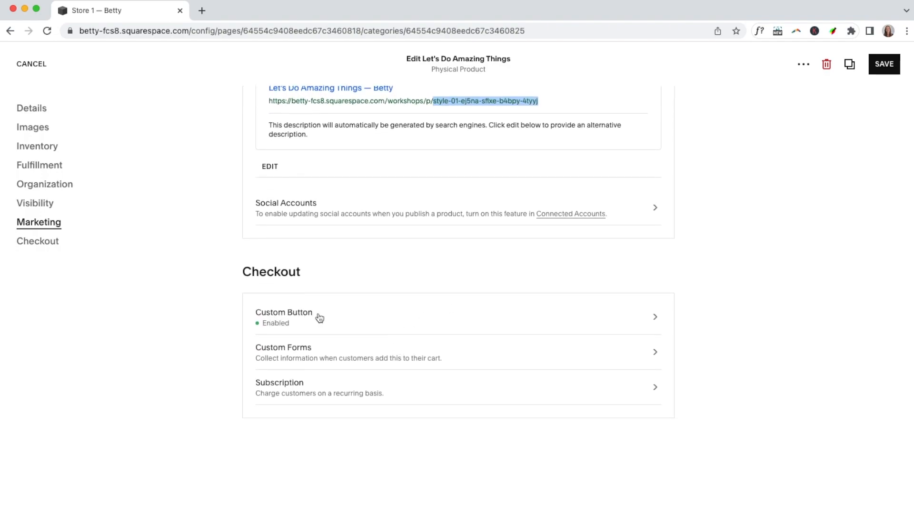
{"action": "left_click", "coordinate": [656, 317]}
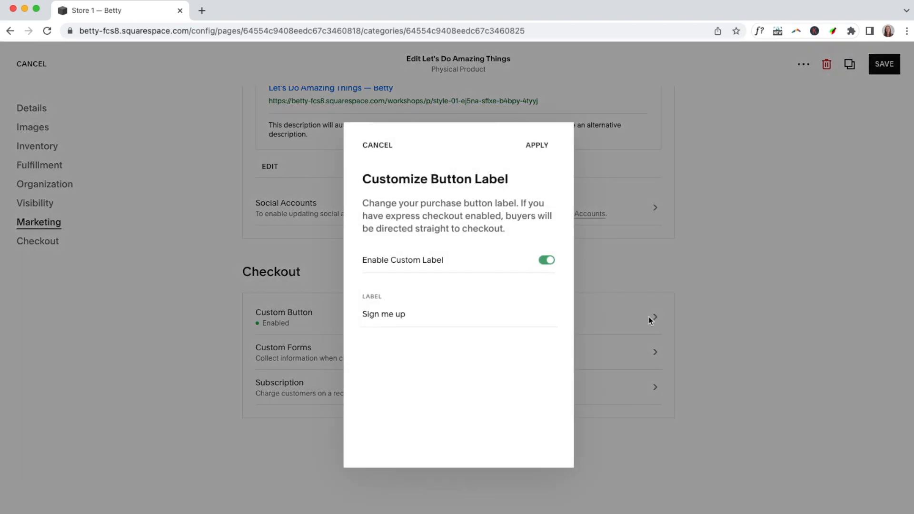
{"action": "triple_click", "coordinate": [377, 315]}
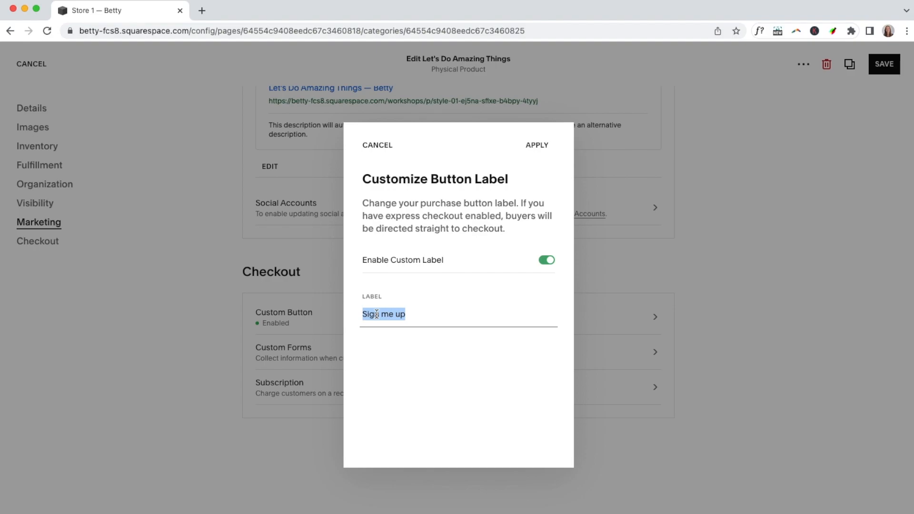
{"action": "left_click", "coordinate": [377, 145]}
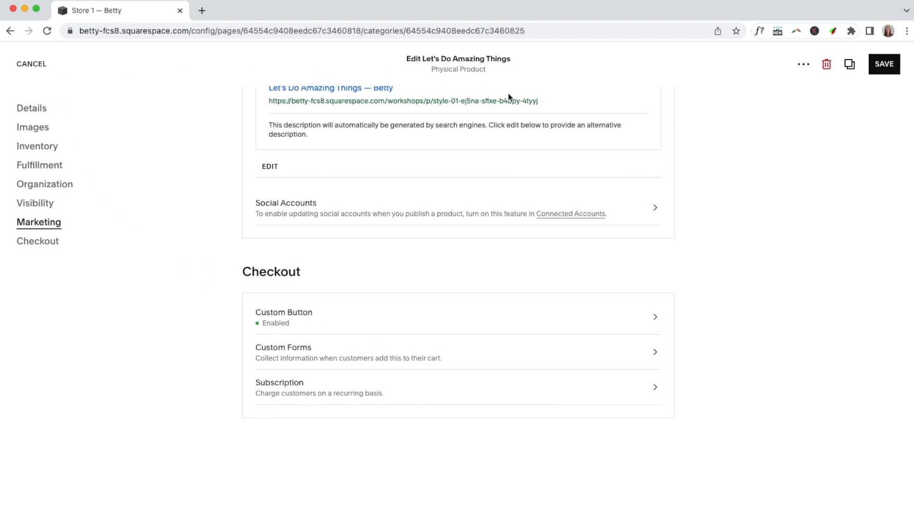
{"action": "left_click", "coordinate": [34, 65]}
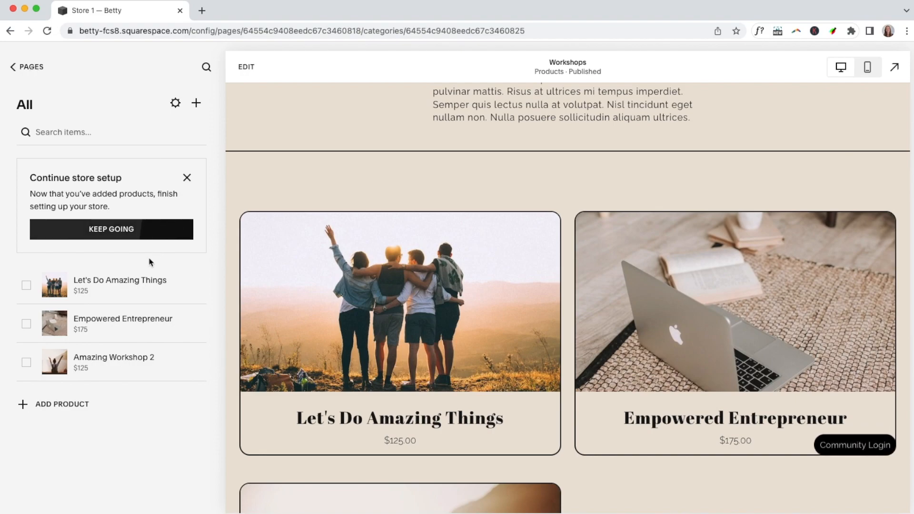
Reopen the Let's Do Amazing Things product for editing, review its name, images and inventory settings, and exit without saving
{"action": "left_click", "coordinate": [200, 286]}
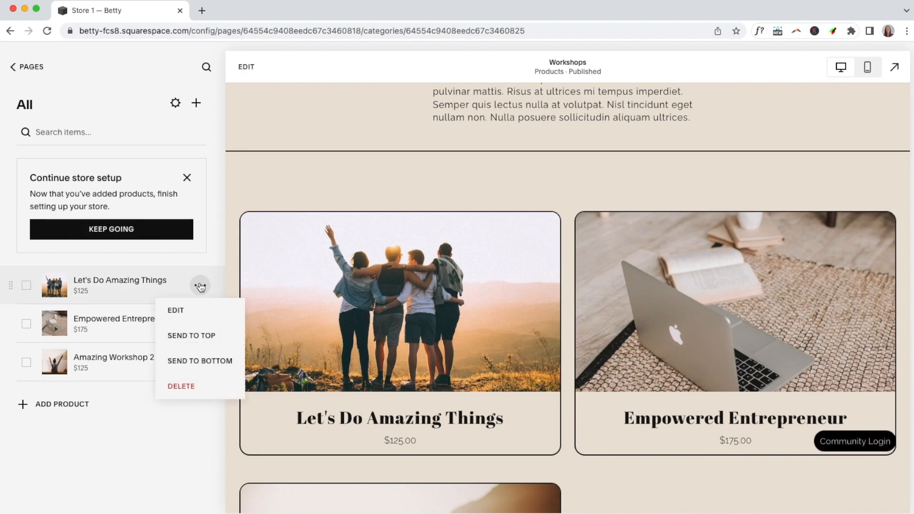
{"action": "left_click", "coordinate": [177, 310]}
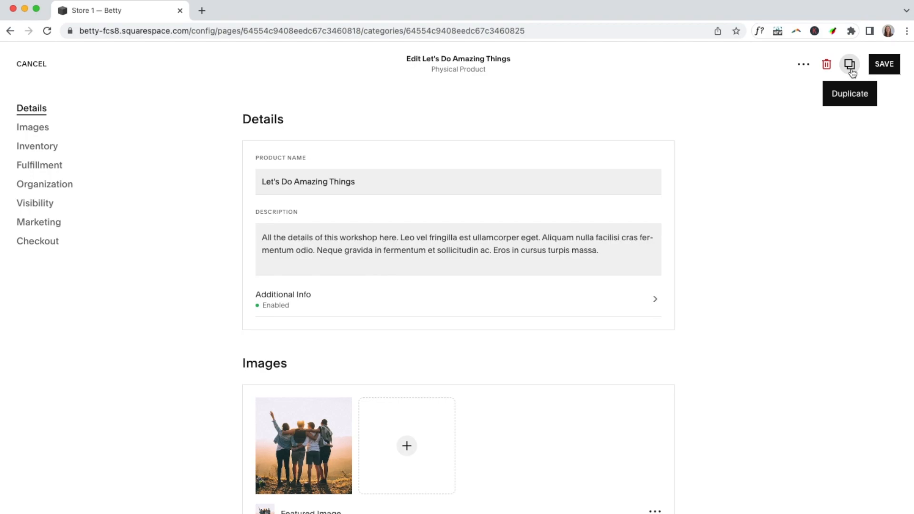
{"action": "triple_click", "coordinate": [348, 181]}
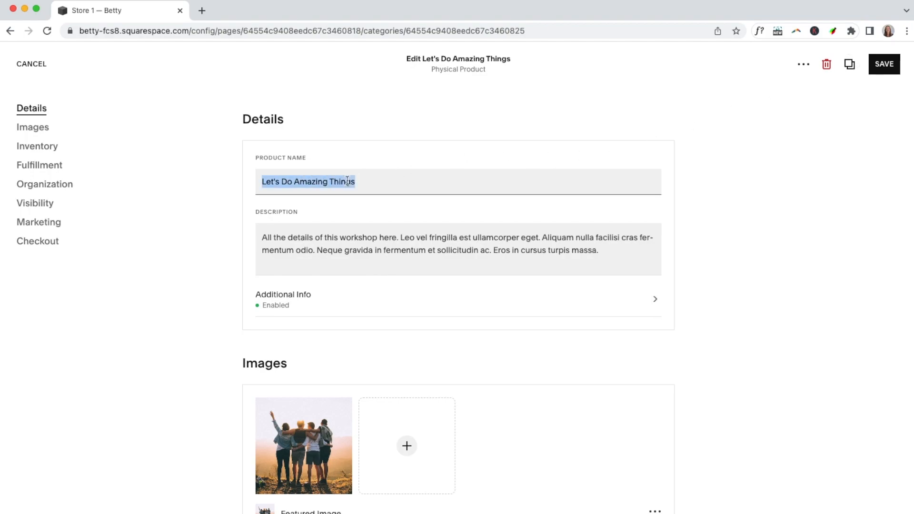
{"action": "scroll", "coordinate": [347, 183], "scroll_direction": "down", "scroll_amount": 3}
{"action": "scroll", "coordinate": [348, 184], "scroll_direction": "down", "scroll_amount": 4}
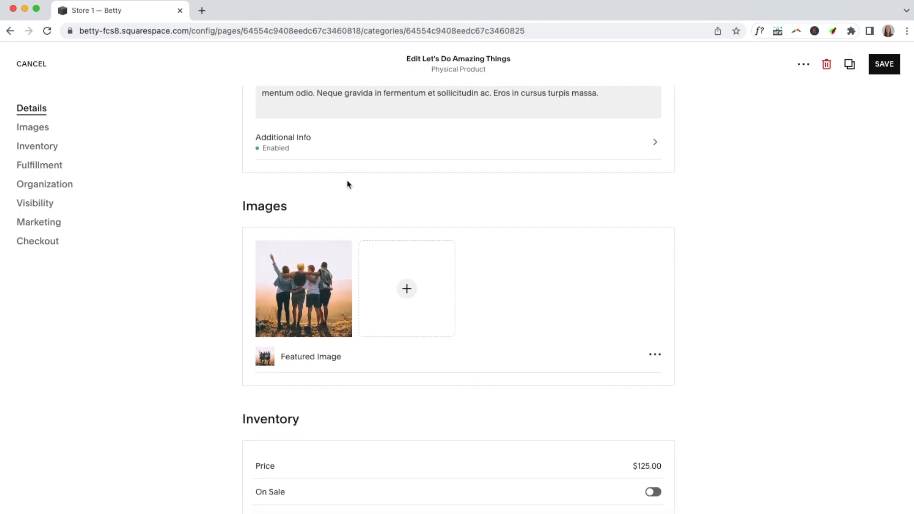
{"action": "scroll", "coordinate": [347, 184], "scroll_direction": "down", "scroll_amount": 1}
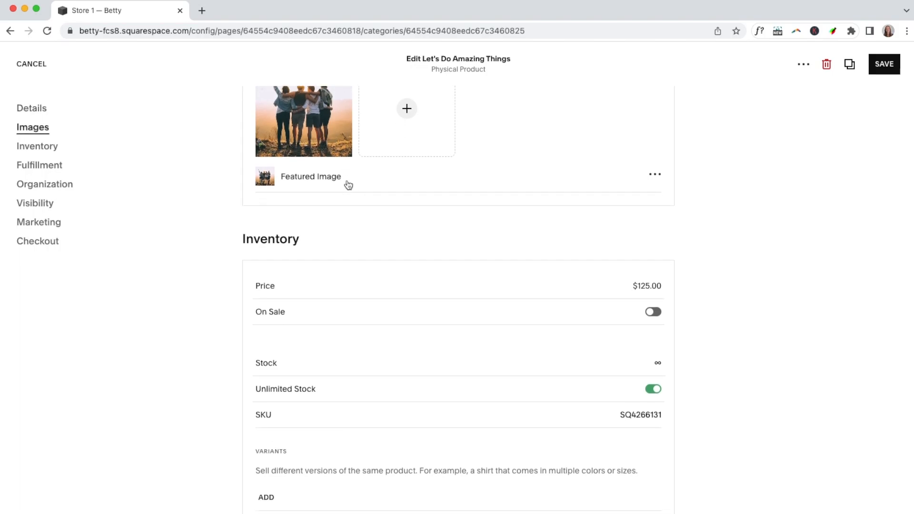
{"action": "left_click", "coordinate": [41, 69]}
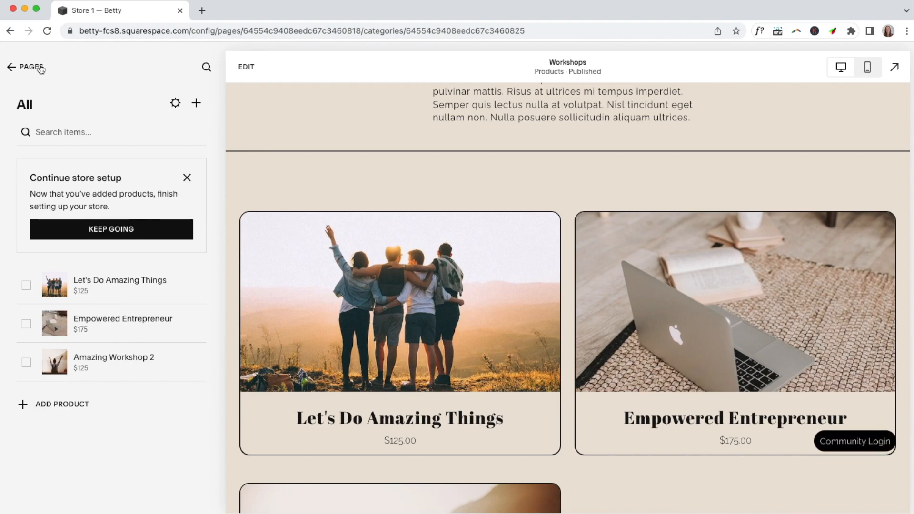
Return to the site's page list, open the Join page and look through it down to the Feature 1 section
{"action": "left_click", "coordinate": [41, 70]}
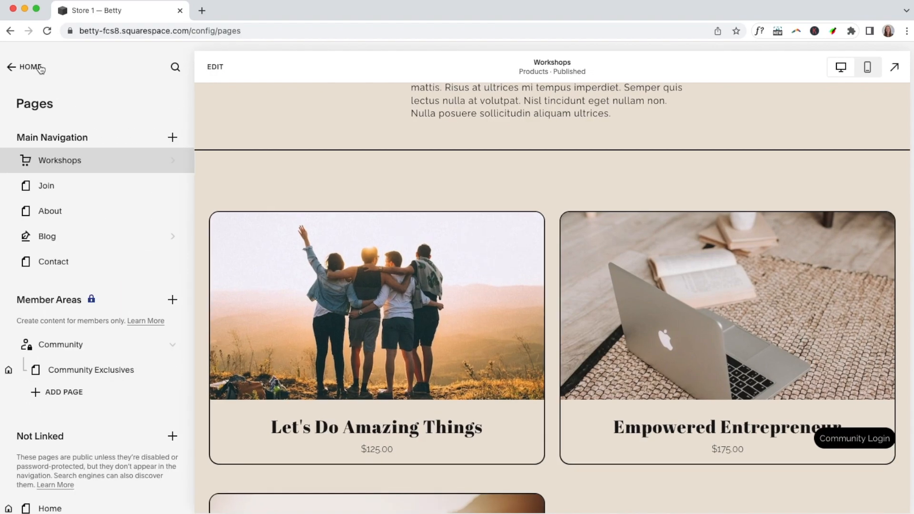
{"action": "left_click", "coordinate": [47, 187]}
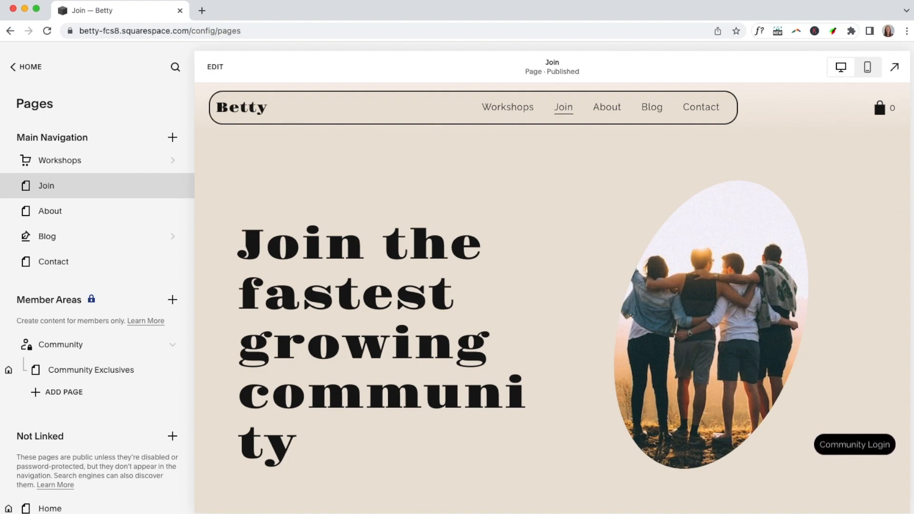
{"action": "left_click_drag", "start_coordinate": [912, 257], "coordinate": [913, 257]}
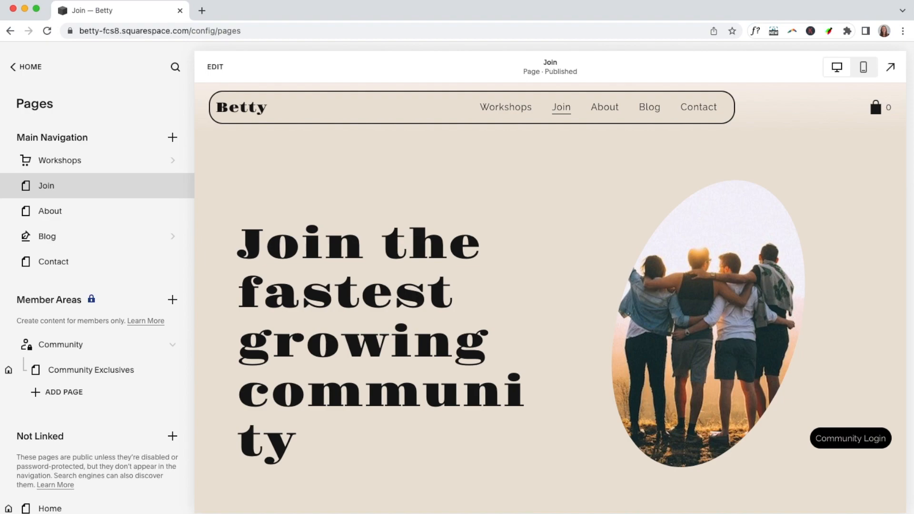
{"action": "scroll", "coordinate": [419, 355], "scroll_direction": "down", "scroll_amount": 8}
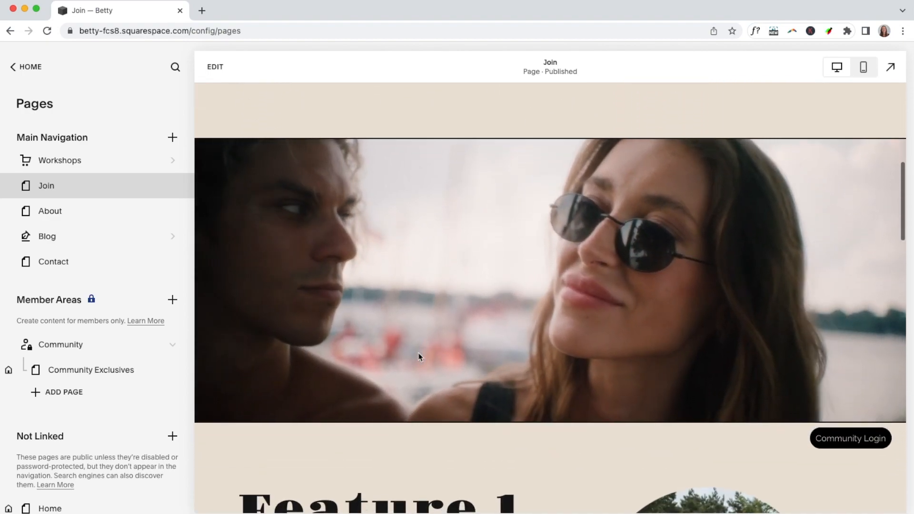
{"action": "scroll", "coordinate": [419, 357], "scroll_direction": "down", "scroll_amount": 4}
{"action": "scroll", "coordinate": [418, 357], "scroll_direction": "down", "scroll_amount": 4}
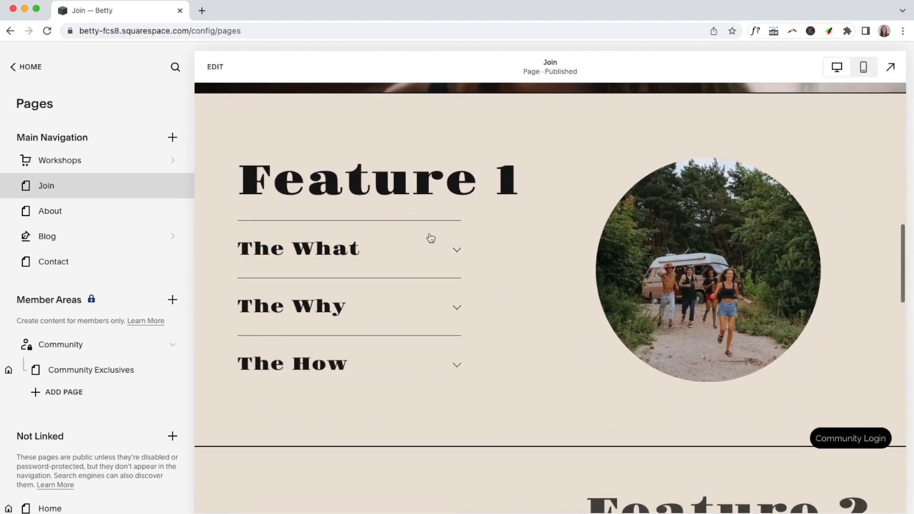
Edit the Join page and view the title and description fields of The What item in the Feature 1 accordion
{"action": "left_click", "coordinate": [217, 69]}
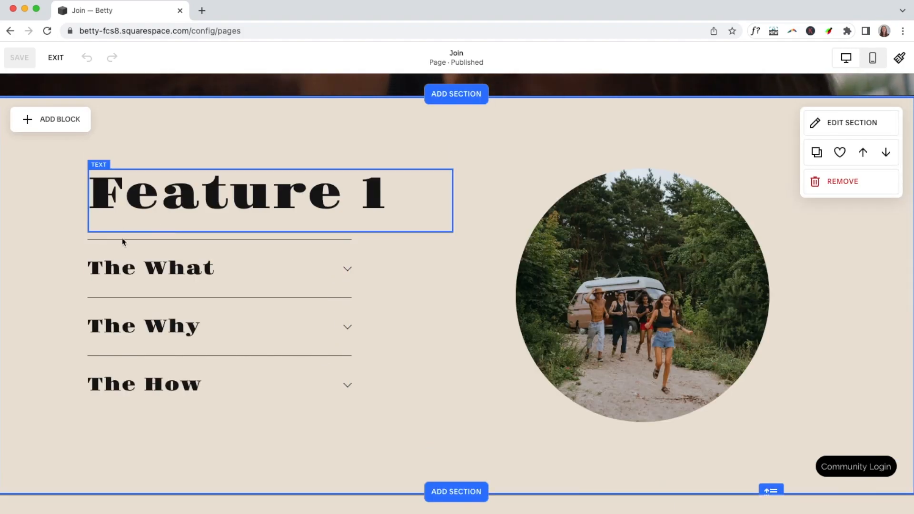
{"action": "left_click", "coordinate": [122, 265]}
{"action": "left_click", "coordinate": [101, 215]}
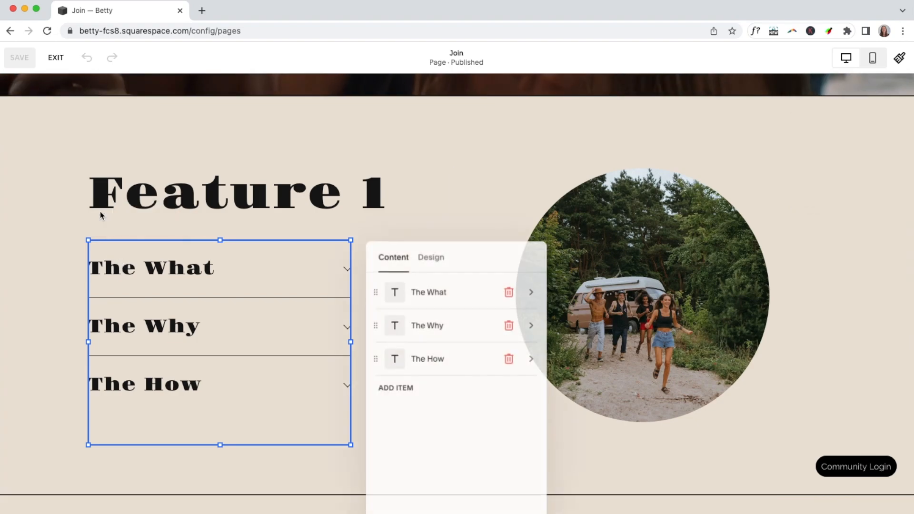
{"action": "left_click", "coordinate": [533, 291]}
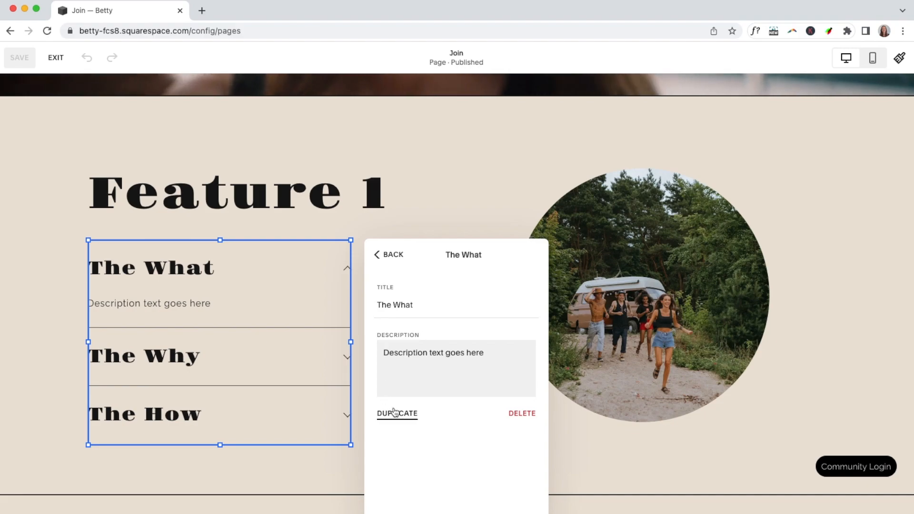
{"action": "left_click", "coordinate": [390, 257]}
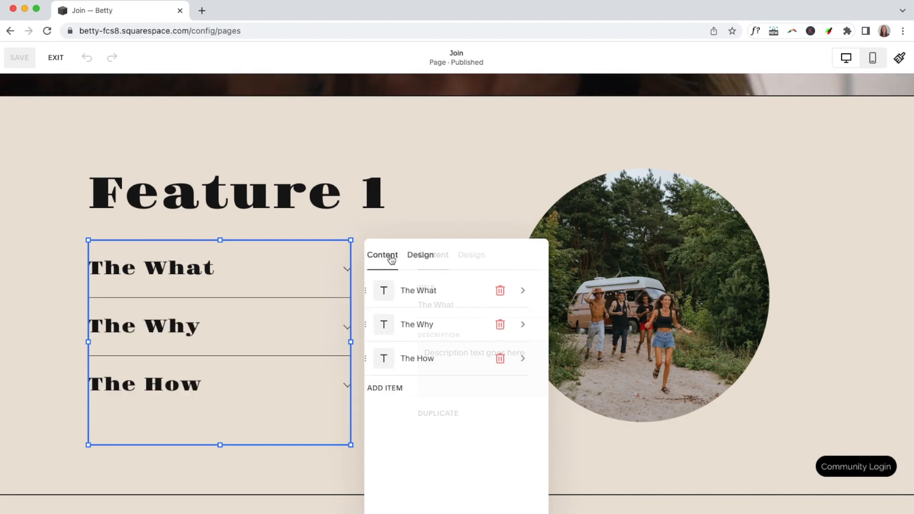
Try Heading 2 as the title style in the Feature 1 accordion's design settings and set it back to Heading 4
{"action": "left_click", "coordinate": [432, 256]}
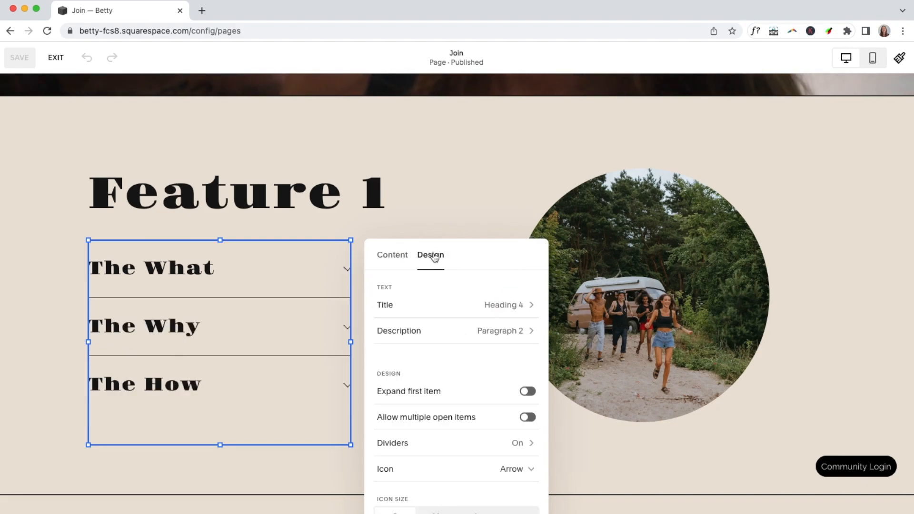
{"action": "left_click", "coordinate": [534, 307]}
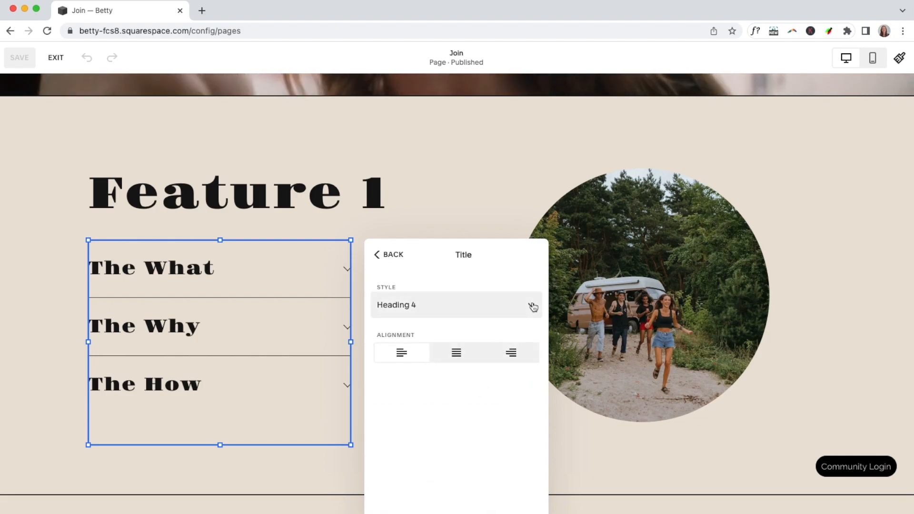
{"action": "left_click", "coordinate": [533, 306]}
{"action": "left_click", "coordinate": [412, 253]}
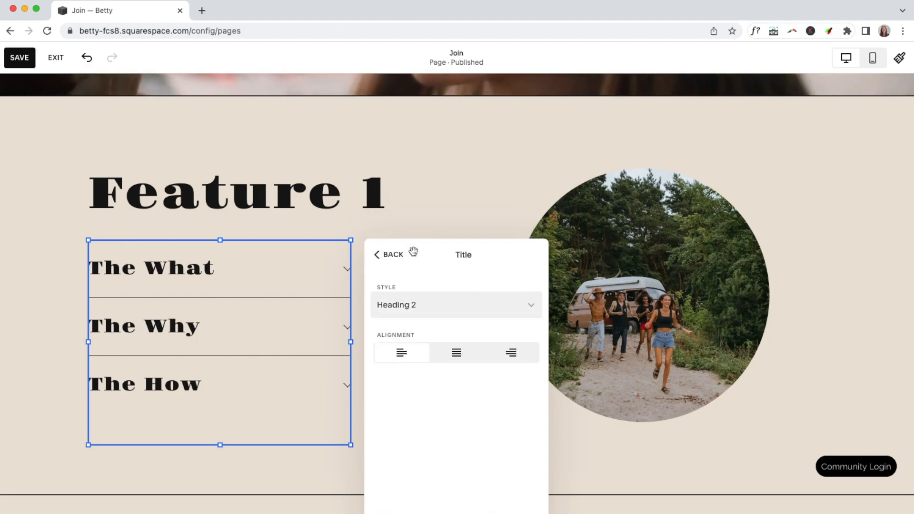
{"action": "left_click", "coordinate": [529, 306]}
{"action": "left_click", "coordinate": [431, 357]}
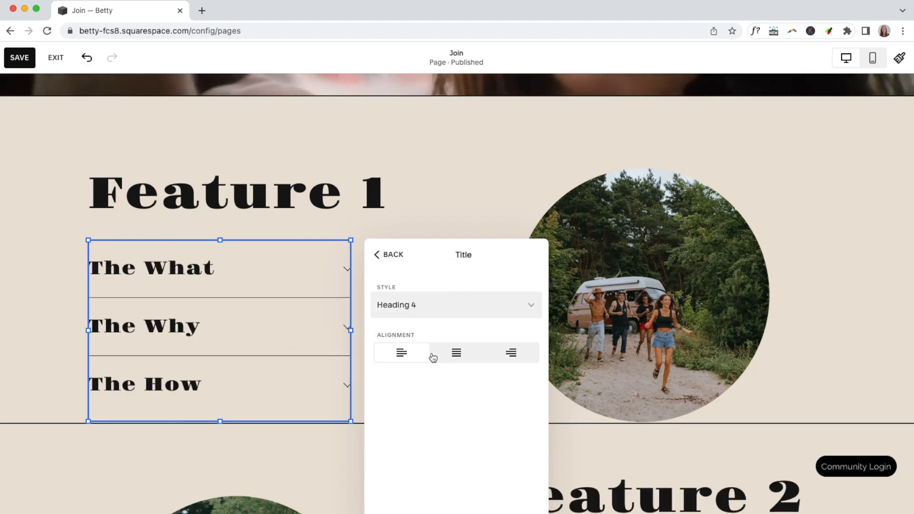
{"action": "left_click", "coordinate": [394, 253]}
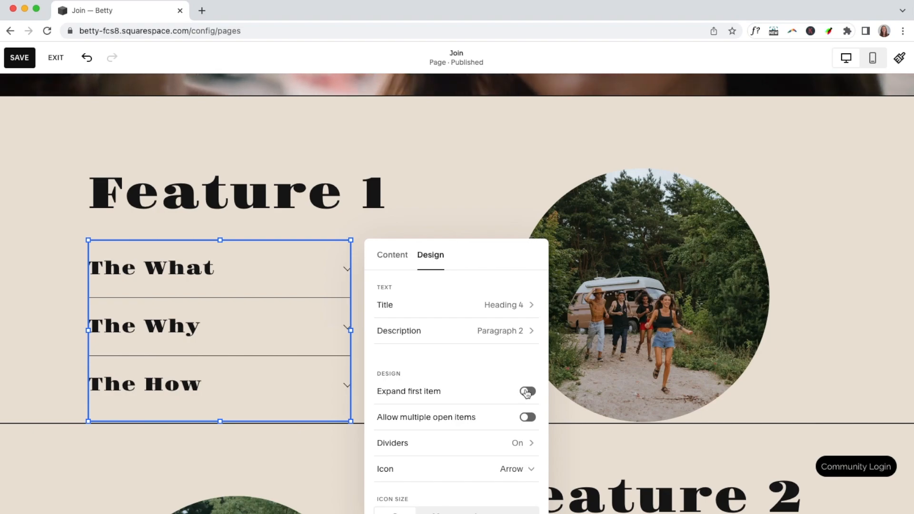
Preview the accordion with Expand first item turned on, turn it off again, and exit the Join page editor without saving
{"action": "left_click", "coordinate": [526, 392]}
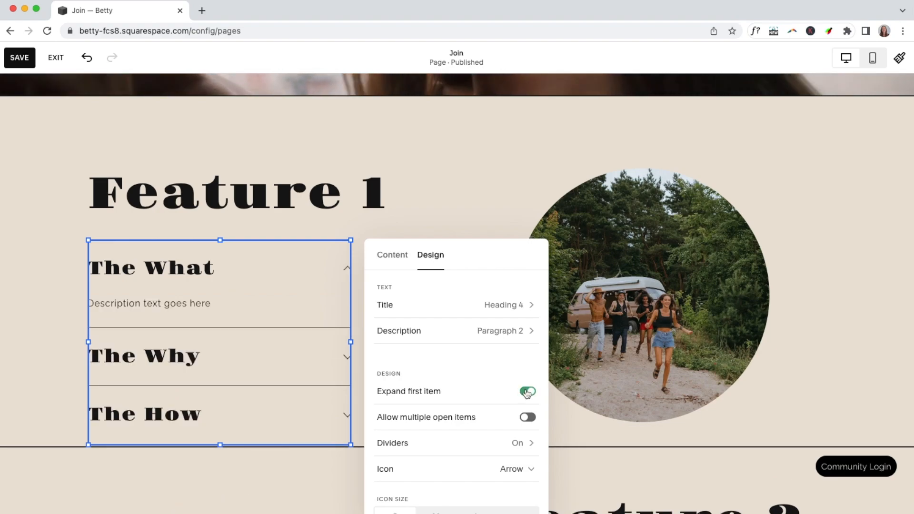
{"action": "left_click", "coordinate": [526, 392]}
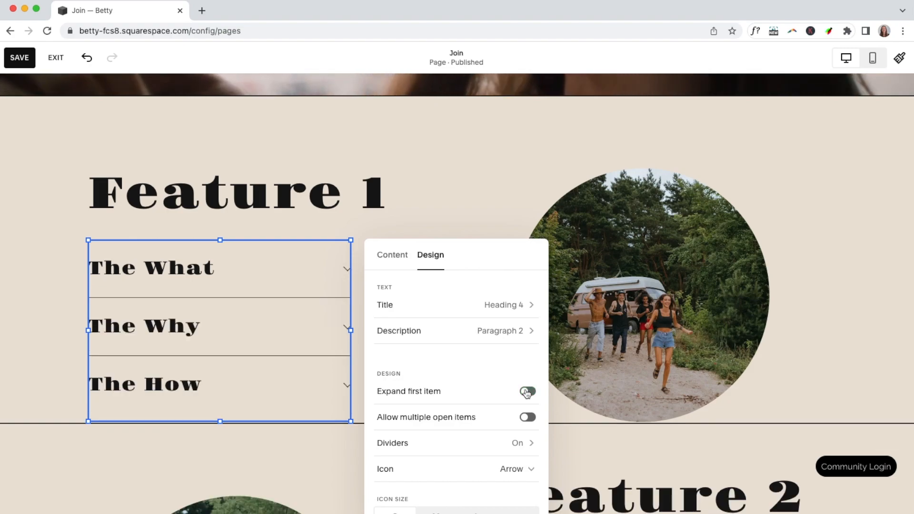
{"action": "left_click", "coordinate": [73, 229]}
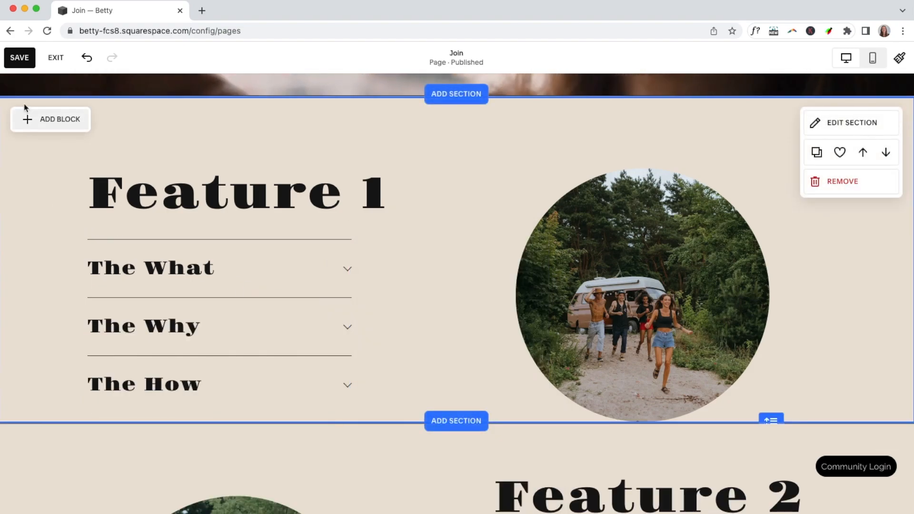
{"action": "scroll", "coordinate": [134, 289], "scroll_direction": "down", "scroll_amount": 3}
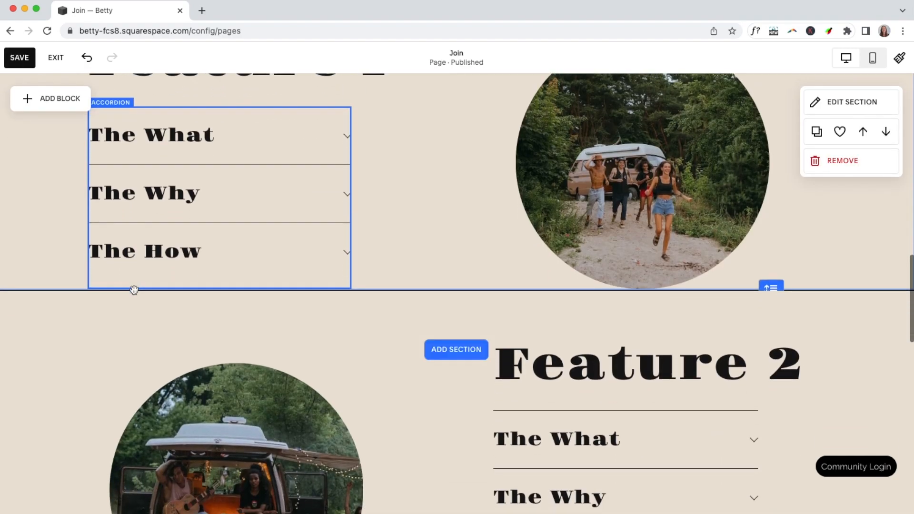
{"action": "left_click", "coordinate": [56, 59]}
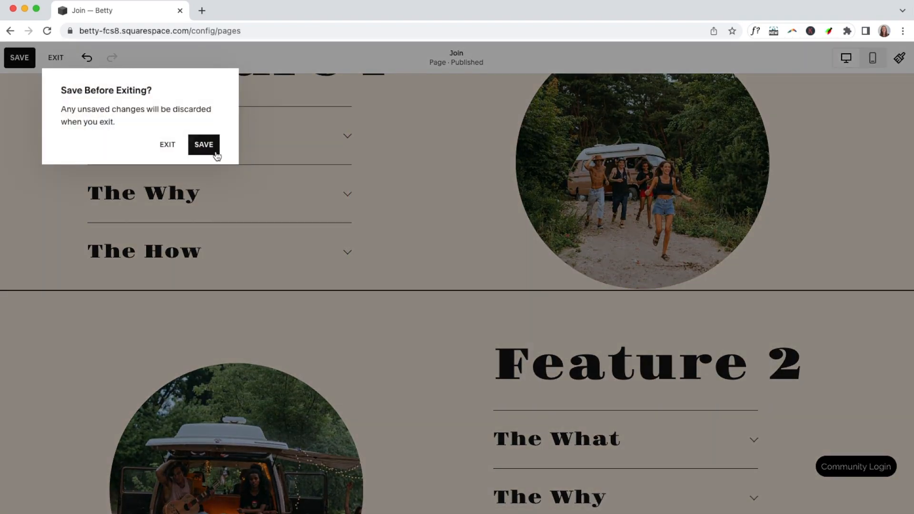
{"action": "left_click", "coordinate": [167, 145]}
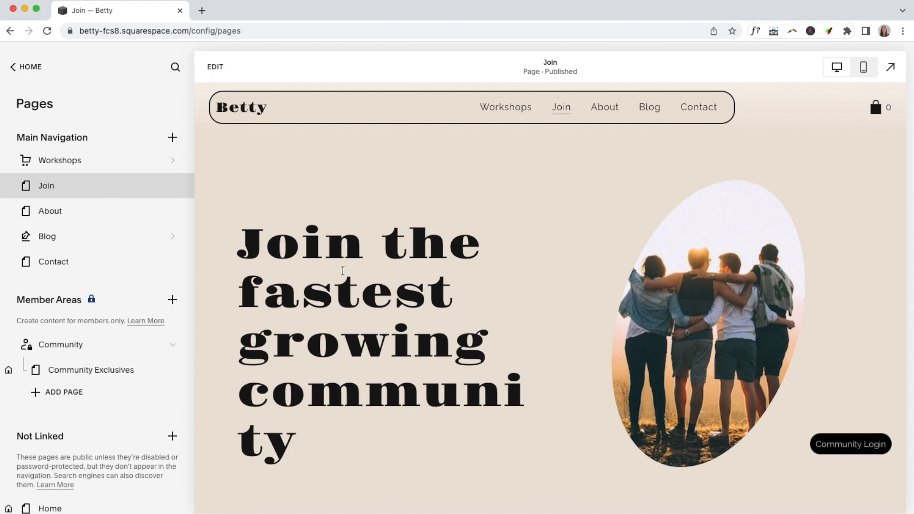
Open the Blog page for editing and show the format settings of its posts section
{"action": "scroll", "coordinate": [342, 270], "scroll_direction": "down", "scroll_amount": 3}
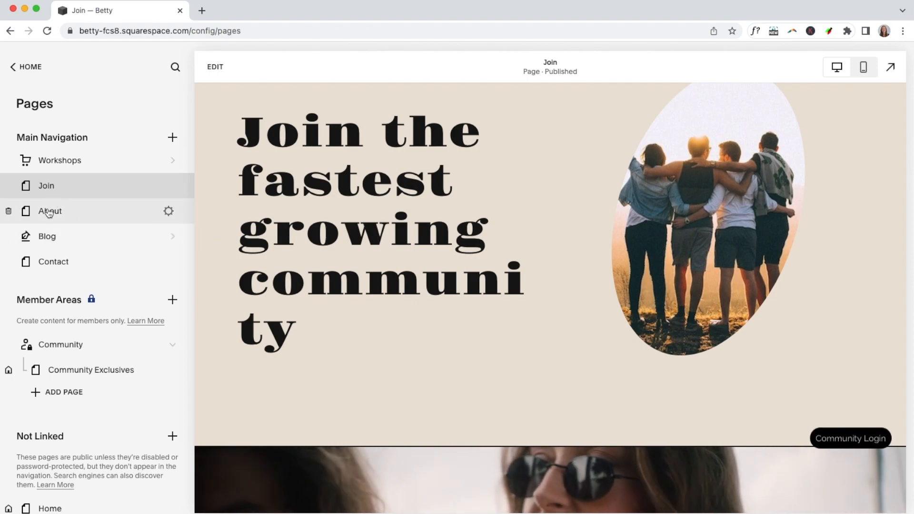
{"action": "left_click", "coordinate": [46, 239]}
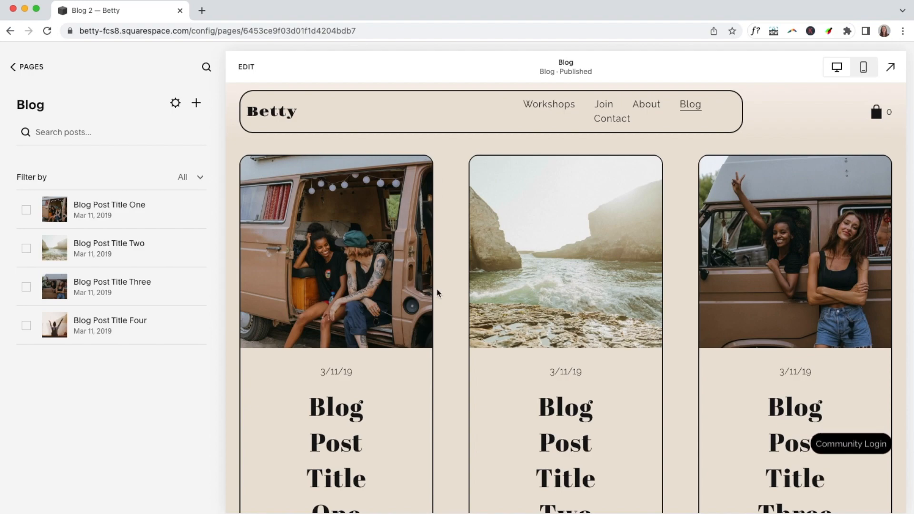
{"action": "left_click", "coordinate": [247, 67]}
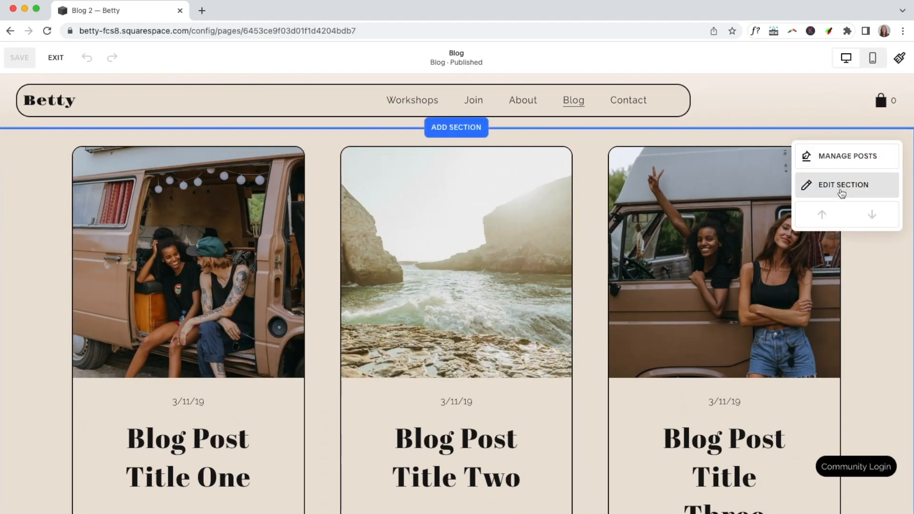
{"action": "left_click", "coordinate": [842, 189]}
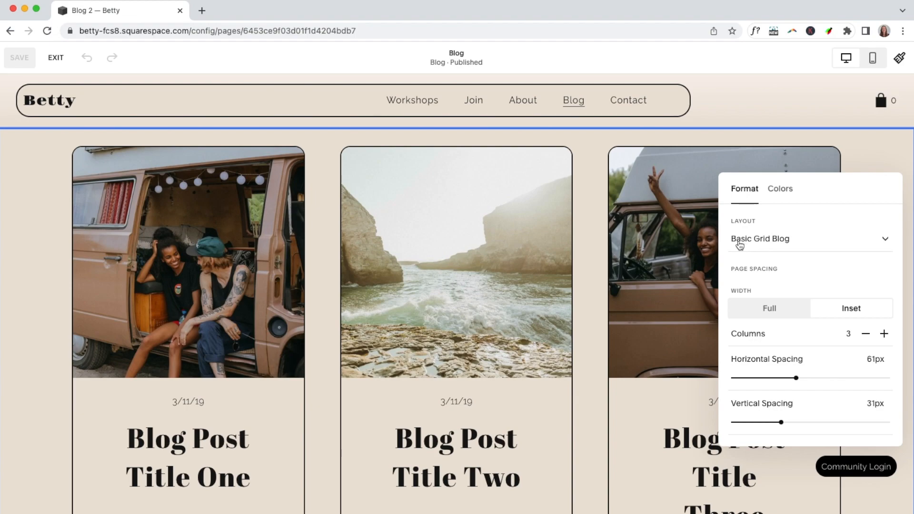
Preview the Side By Side Blog layout, restore the Basic Grid Blog layout, and exit the Blog page editor without saving
{"action": "left_click", "coordinate": [886, 240]}
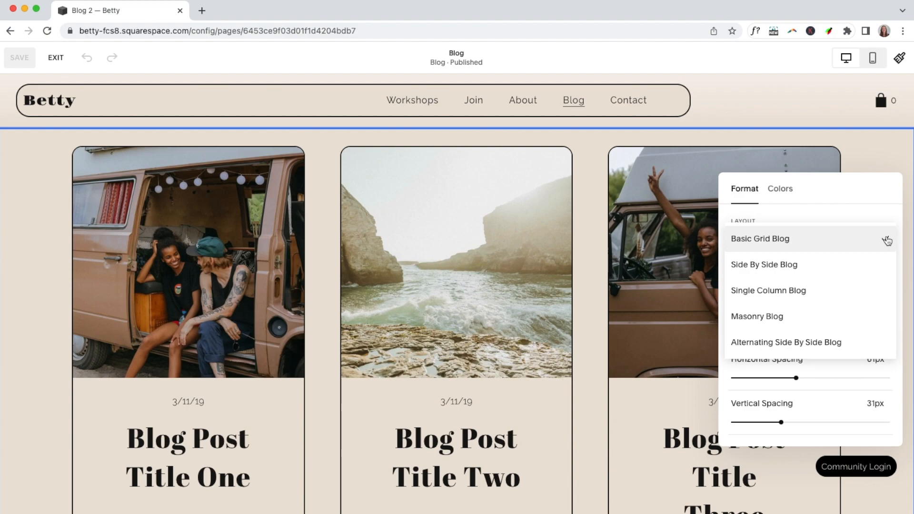
{"action": "left_click", "coordinate": [771, 265]}
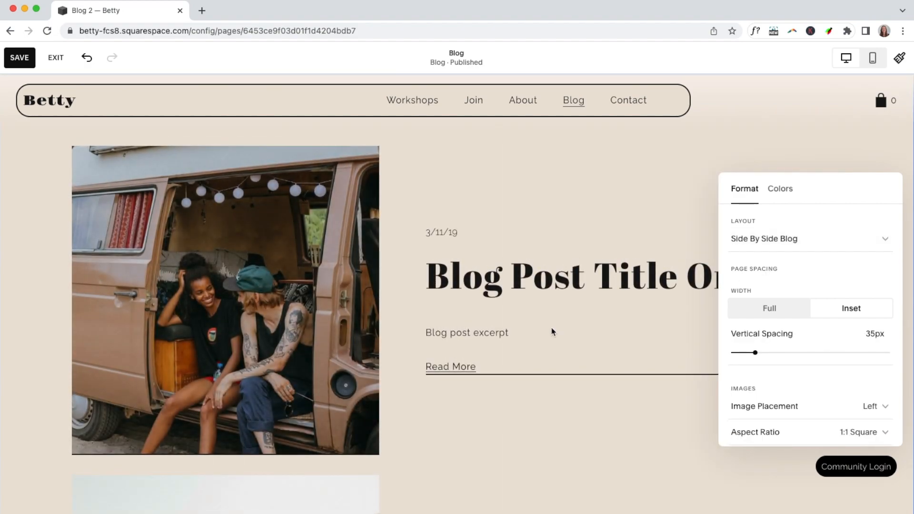
{"action": "scroll", "coordinate": [552, 331], "scroll_direction": "down", "scroll_amount": 2}
{"action": "scroll", "coordinate": [552, 332], "scroll_direction": "up", "scroll_amount": 1}
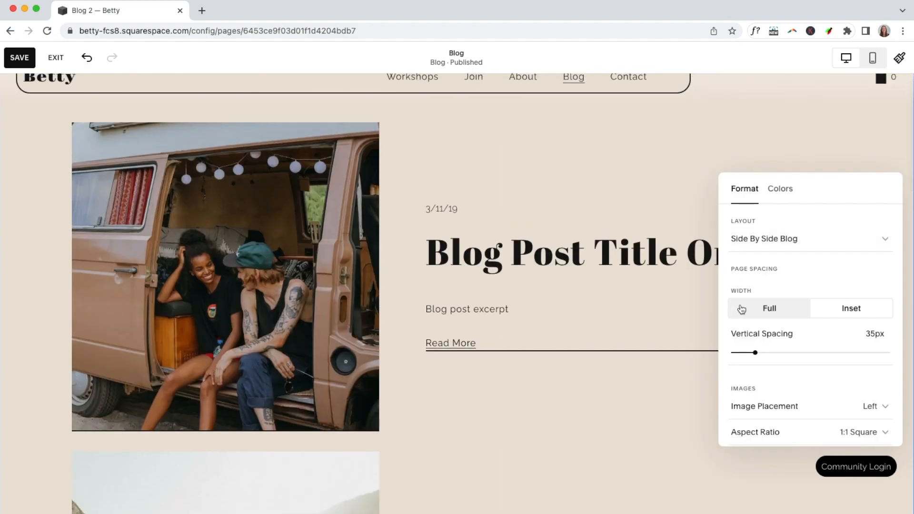
{"action": "left_click", "coordinate": [884, 245]}
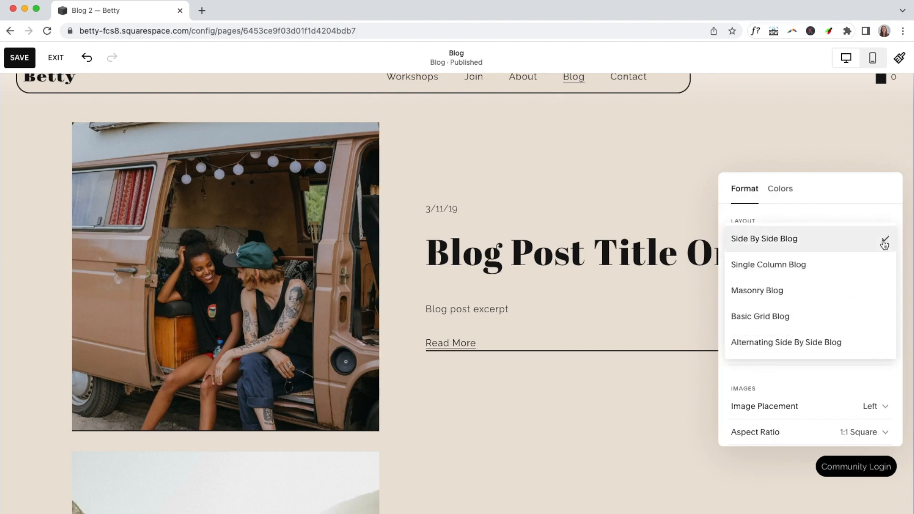
{"action": "left_click", "coordinate": [760, 316]}
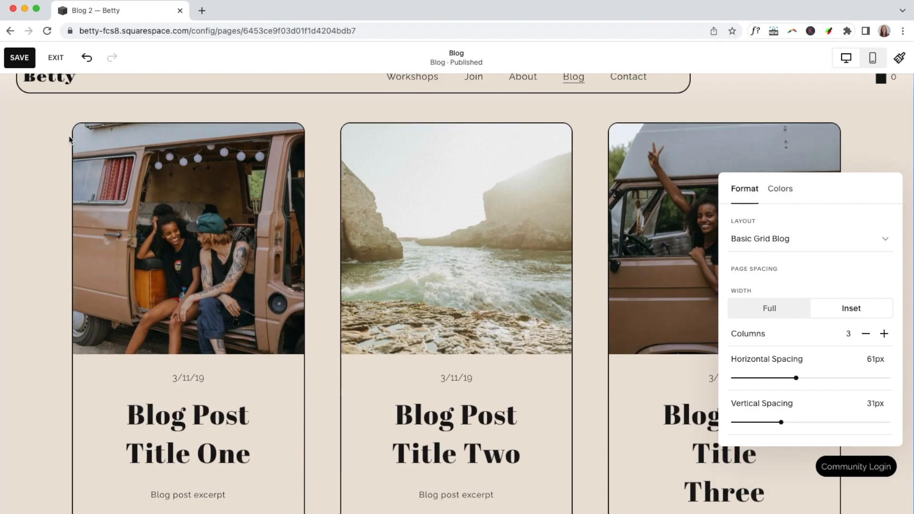
{"action": "left_click", "coordinate": [56, 59]}
{"action": "left_click", "coordinate": [164, 146]}
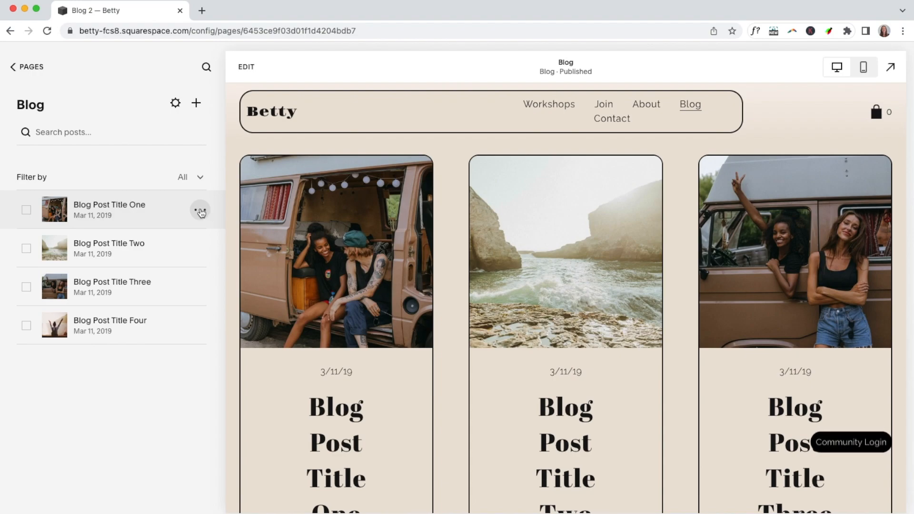
Open the settings of Blog Post Title One and examine its featured image and excerpt field
{"action": "left_click", "coordinate": [200, 211]}
{"action": "left_click", "coordinate": [195, 236]}
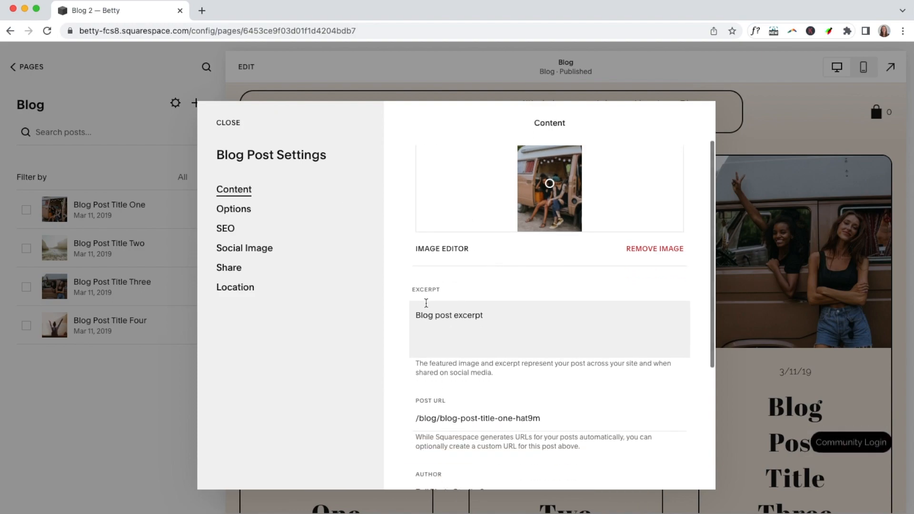
{"action": "left_click", "coordinate": [434, 318]}
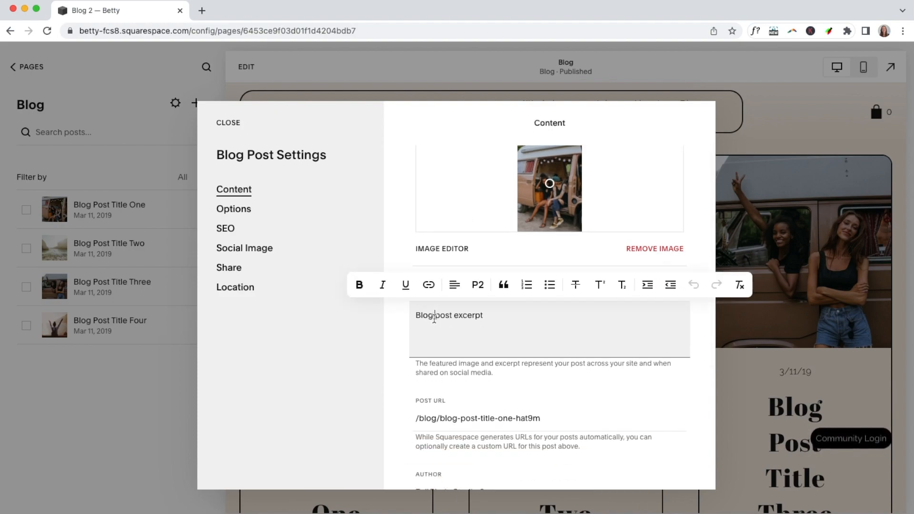
{"action": "scroll", "coordinate": [434, 318], "scroll_direction": "down", "scroll_amount": 1}
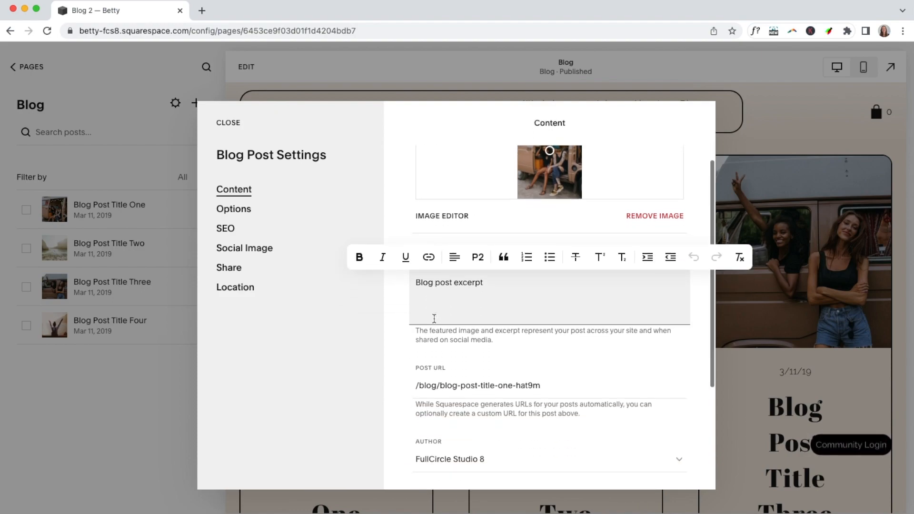
Inspect the editable part of the post URL after /blog/, leaving it as it is
{"action": "left_click", "coordinate": [467, 380]}
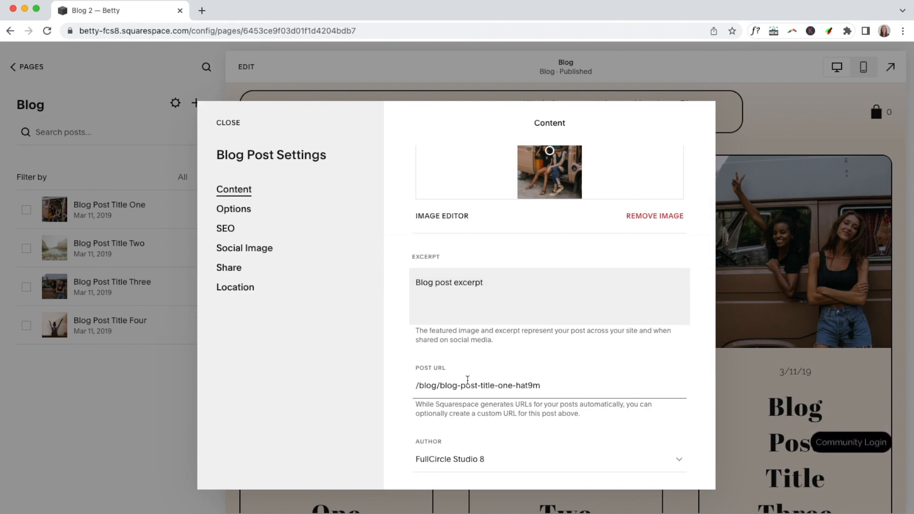
{"action": "left_click_drag", "start_coordinate": [443, 382], "coordinate": [528, 379]}
{"action": "left_click", "coordinate": [544, 379], "text": "shift"}
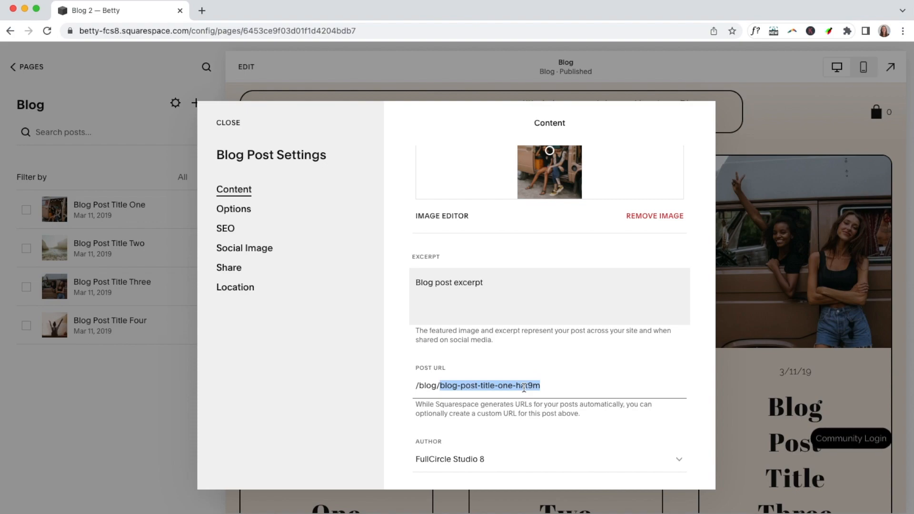
{"action": "triple_click", "coordinate": [525, 386]}
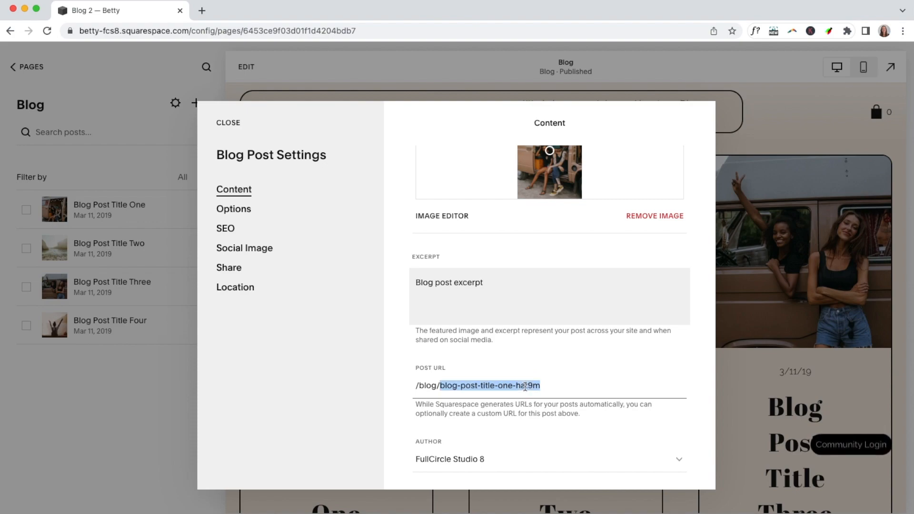
{"action": "left_click", "coordinate": [525, 386]}
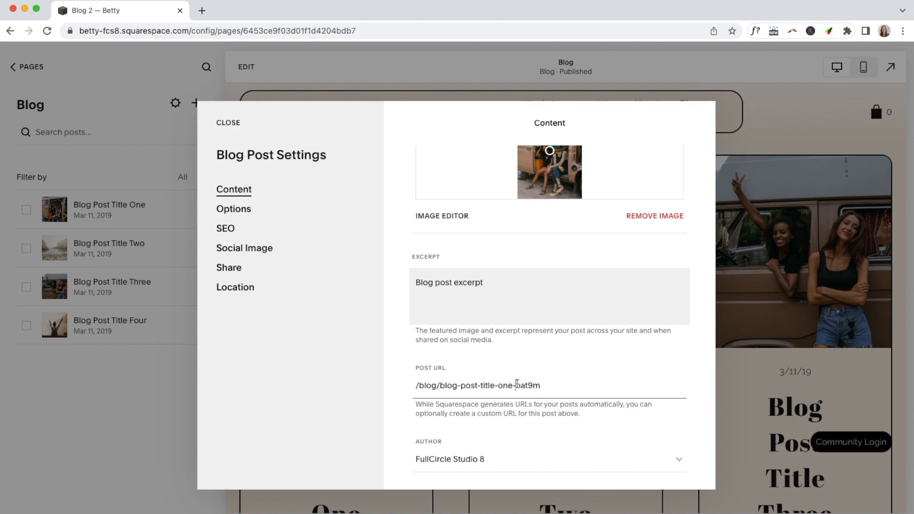
Review the post's remaining content fields and its SEO title and description fields, and close the settings without changes
{"action": "scroll", "coordinate": [517, 385], "scroll_direction": "down", "scroll_amount": 3}
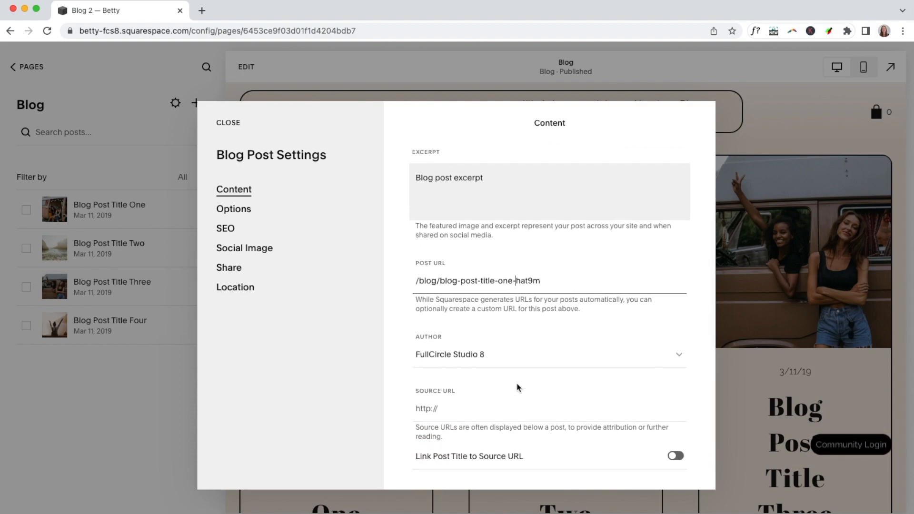
{"action": "scroll", "coordinate": [517, 383], "scroll_direction": "down", "scroll_amount": 2}
{"action": "left_click", "coordinate": [228, 229]}
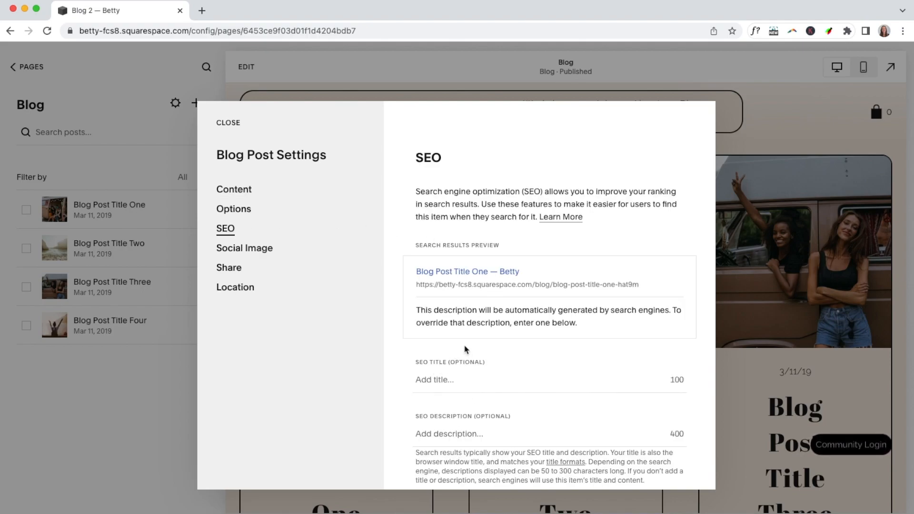
{"action": "left_click", "coordinate": [221, 126]}
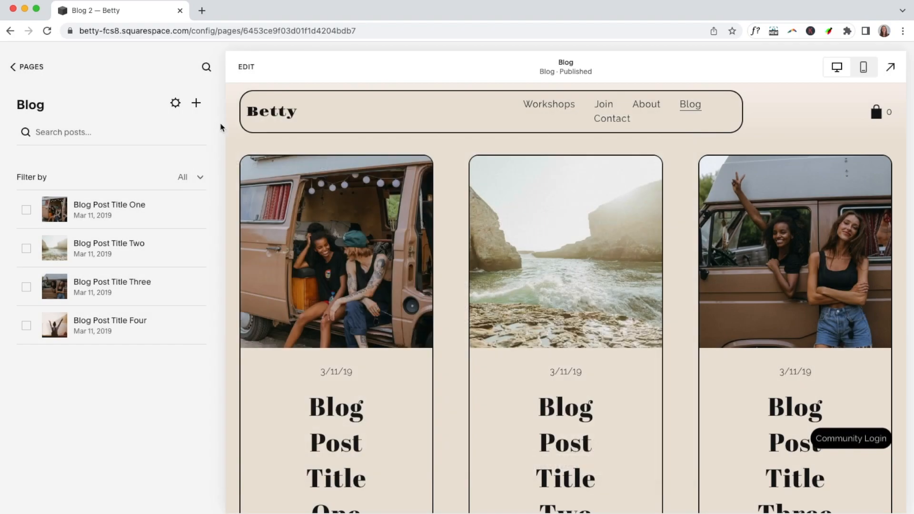
Return to the Pages list and open the Community Exclusives page through the site's Community Login
{"action": "left_click", "coordinate": [31, 67]}
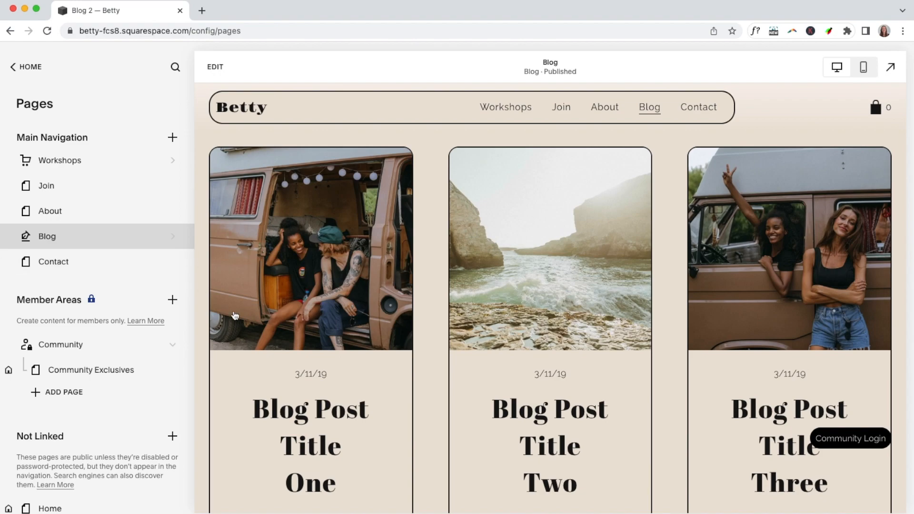
{"action": "scroll", "coordinate": [108, 341], "scroll_direction": "down", "scroll_amount": 3}
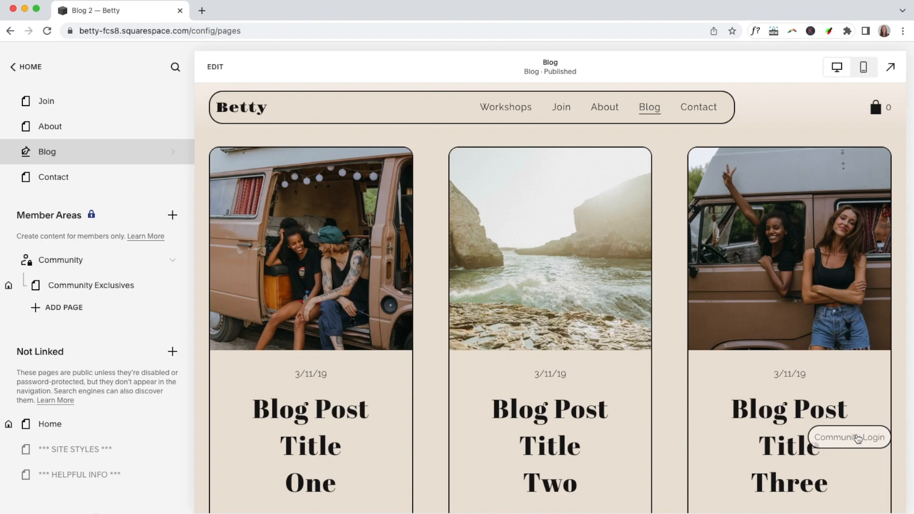
{"action": "left_click", "coordinate": [858, 437]}
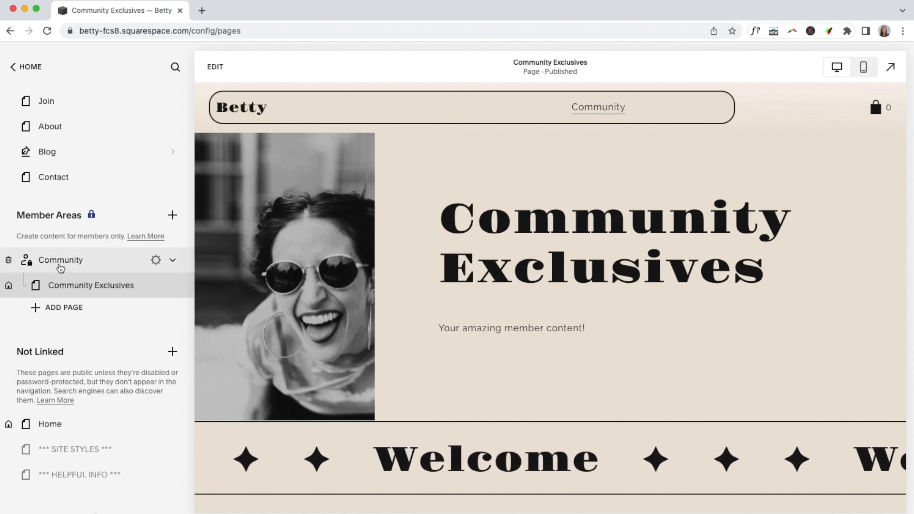
Review the Community member area's general and pricing settings, and close them without changes
{"action": "left_click", "coordinate": [156, 260]}
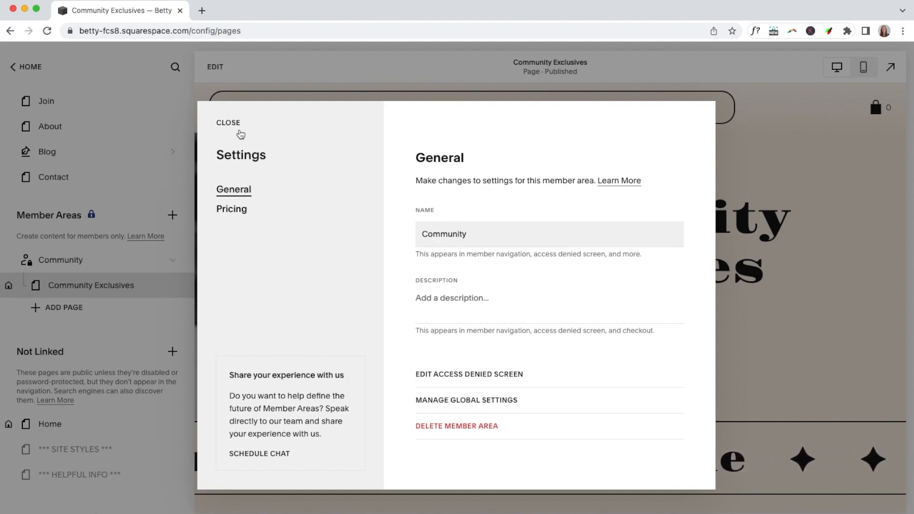
{"action": "left_click", "coordinate": [236, 210]}
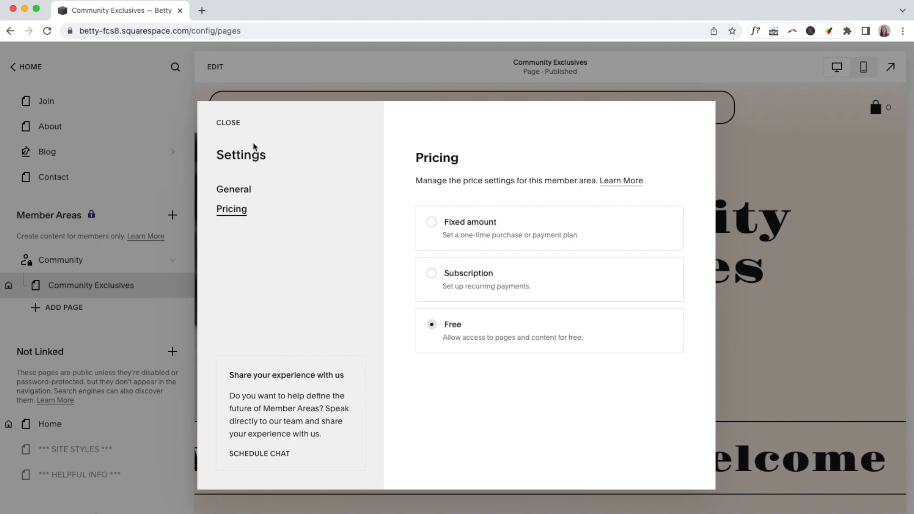
{"action": "left_click", "coordinate": [234, 126]}
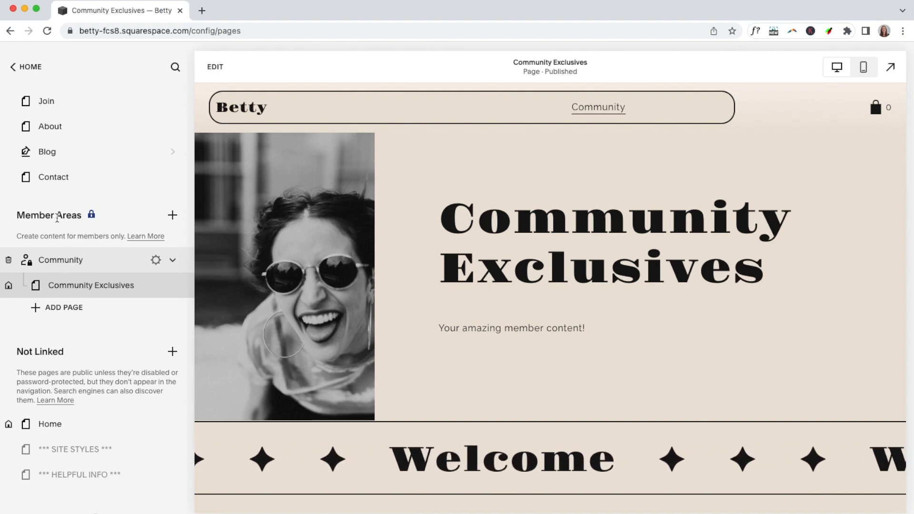
Start a new member area past the upgrade offer, review its name and pricing options, and close the form without creating it
{"action": "left_click", "coordinate": [173, 216]}
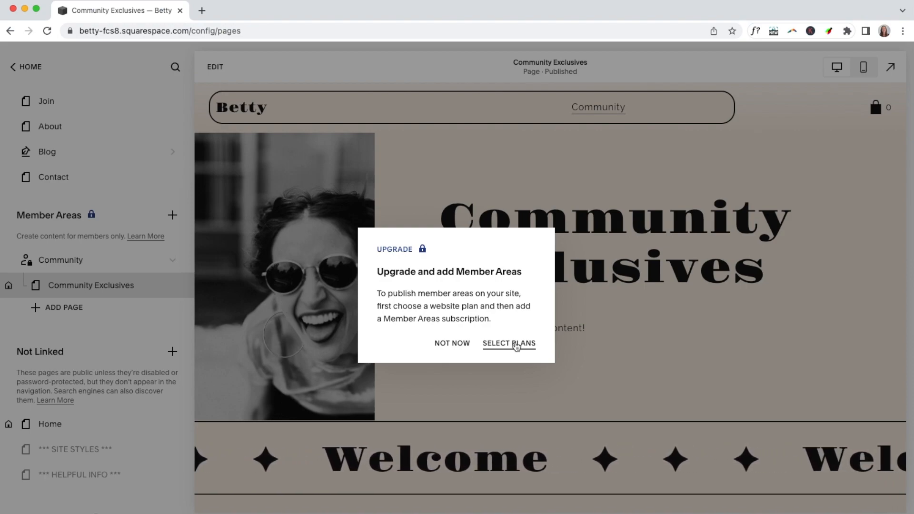
{"action": "left_click", "coordinate": [452, 343]}
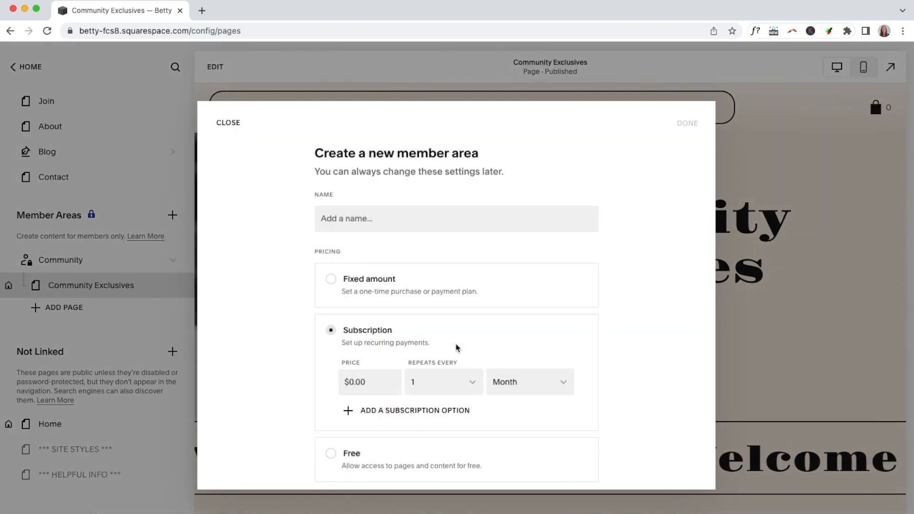
{"action": "left_click", "coordinate": [394, 222]}
{"action": "scroll", "coordinate": [394, 222], "scroll_direction": "down", "scroll_amount": 1}
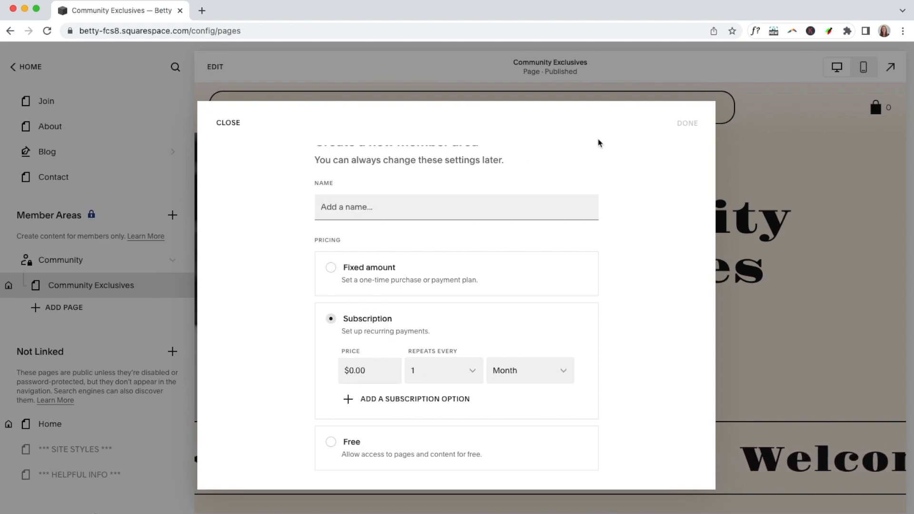
{"action": "left_click", "coordinate": [234, 126]}
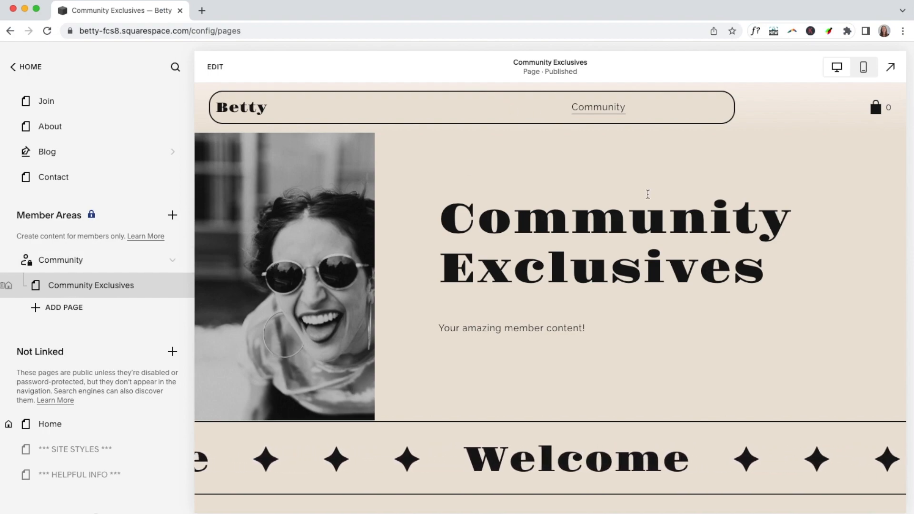
Examine the Community Exclusives page from its navigation and intro through the workshops section to the newsletter sign-up, and return to its start
{"action": "mouse_move", "coordinate": [601, 109]}
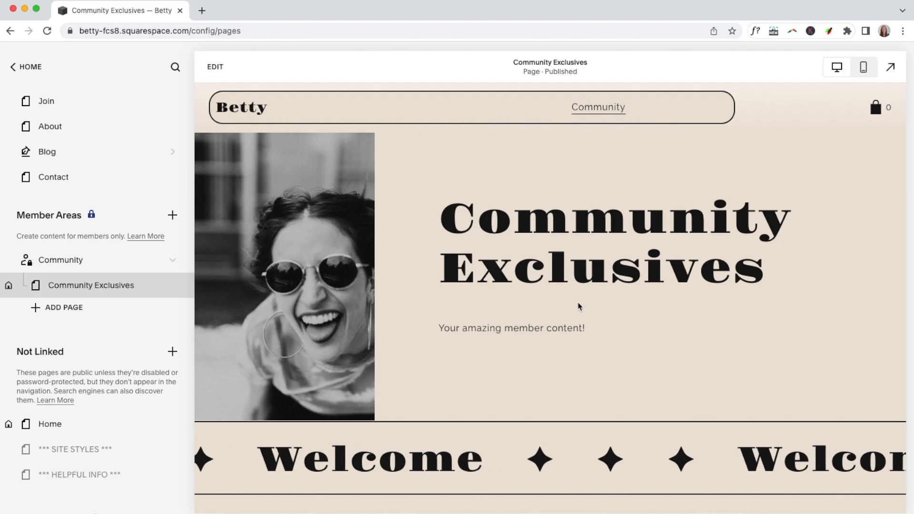
{"action": "scroll", "coordinate": [579, 306], "scroll_direction": "down", "scroll_amount": 8}
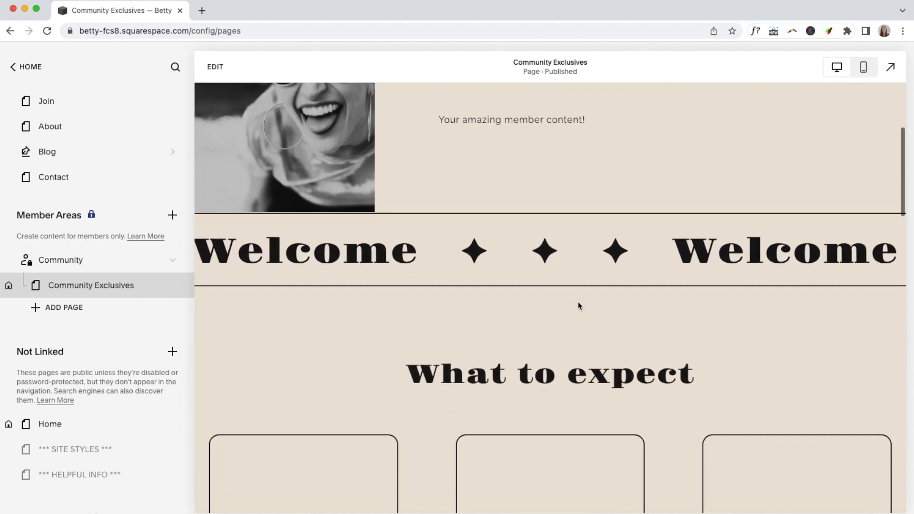
{"action": "scroll", "coordinate": [579, 306], "scroll_direction": "down", "scroll_amount": 5}
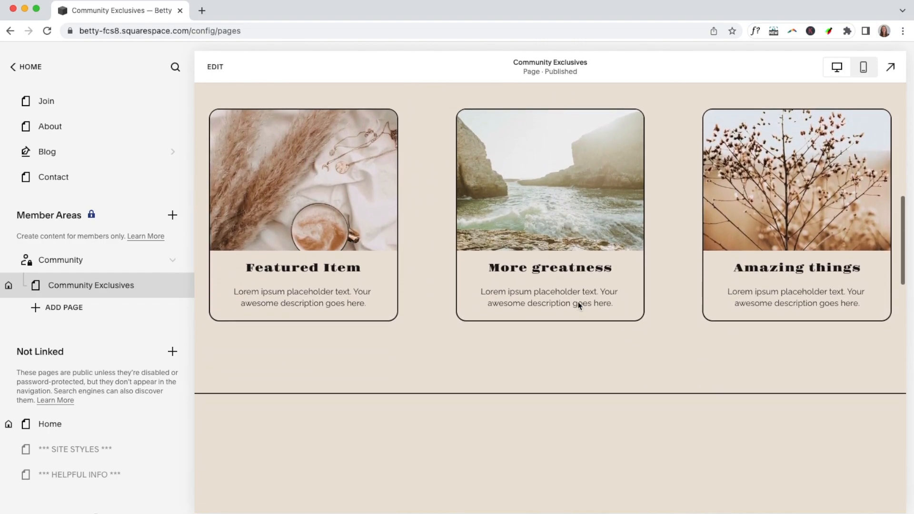
{"action": "scroll", "coordinate": [579, 305], "scroll_direction": "down", "scroll_amount": 6}
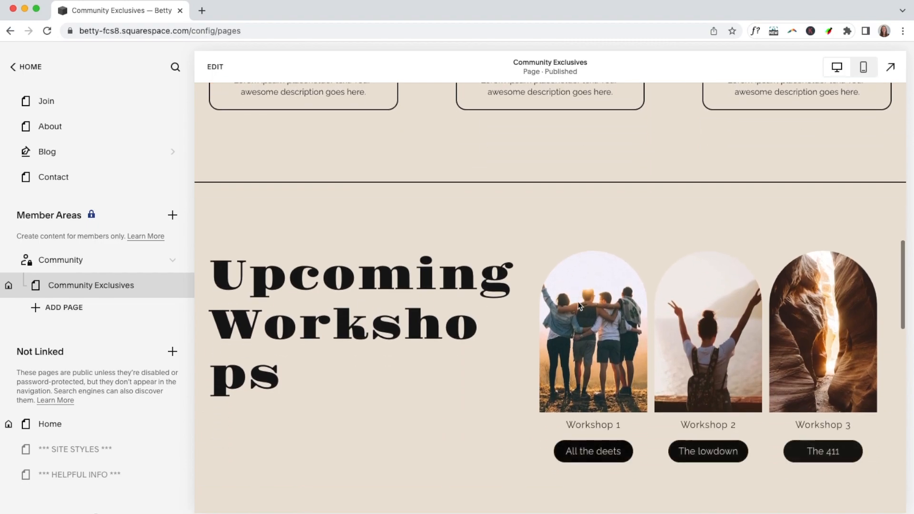
{"action": "scroll", "coordinate": [578, 306], "scroll_direction": "down", "scroll_amount": 2}
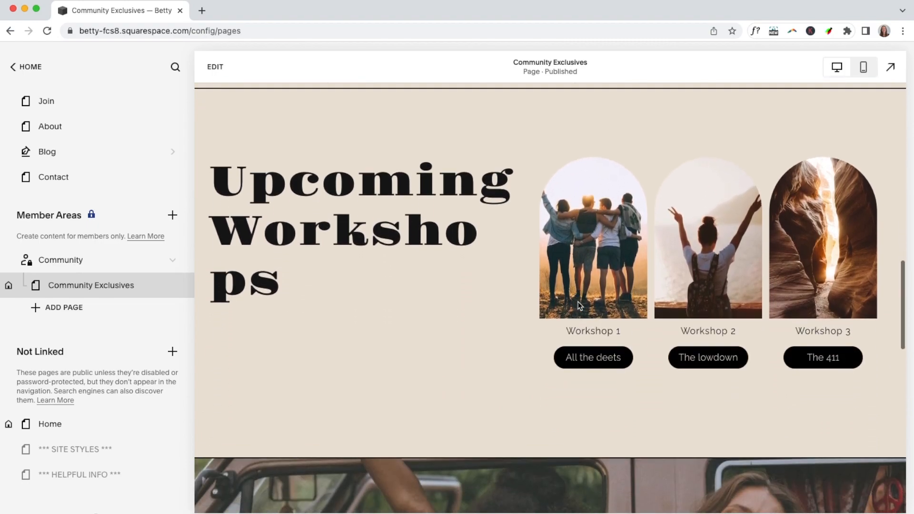
{"action": "scroll", "coordinate": [578, 306], "scroll_direction": "down", "scroll_amount": 1}
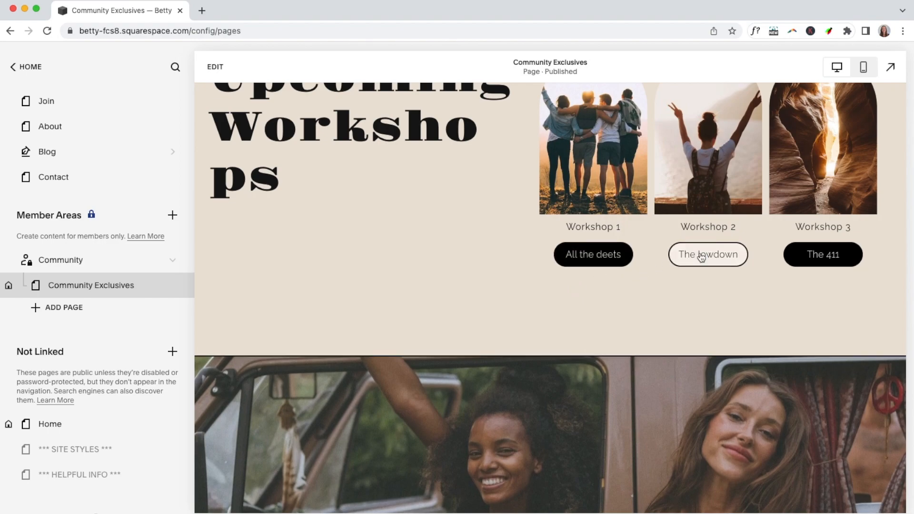
{"action": "scroll", "coordinate": [653, 310], "scroll_direction": "down", "scroll_amount": 2}
{"action": "scroll", "coordinate": [651, 307], "scroll_direction": "down", "scroll_amount": 8}
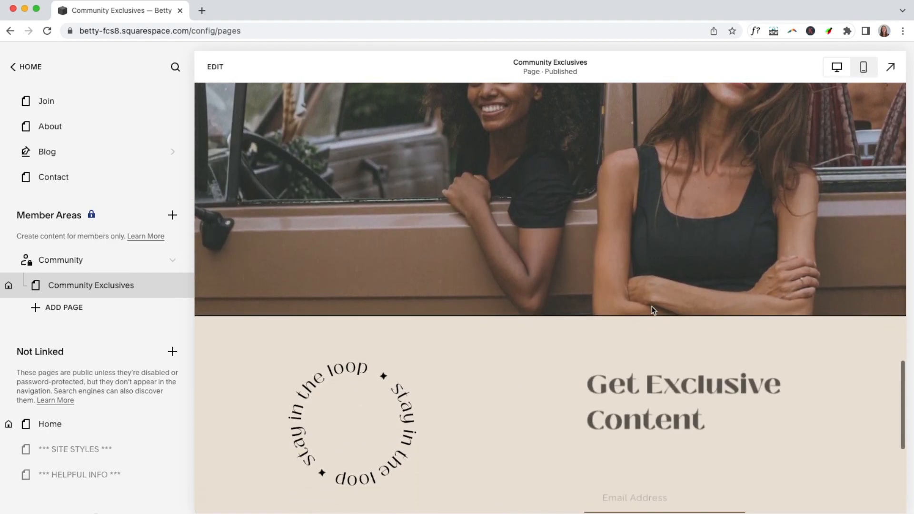
{"action": "scroll", "coordinate": [652, 306], "scroll_direction": "up", "scroll_amount": 10}
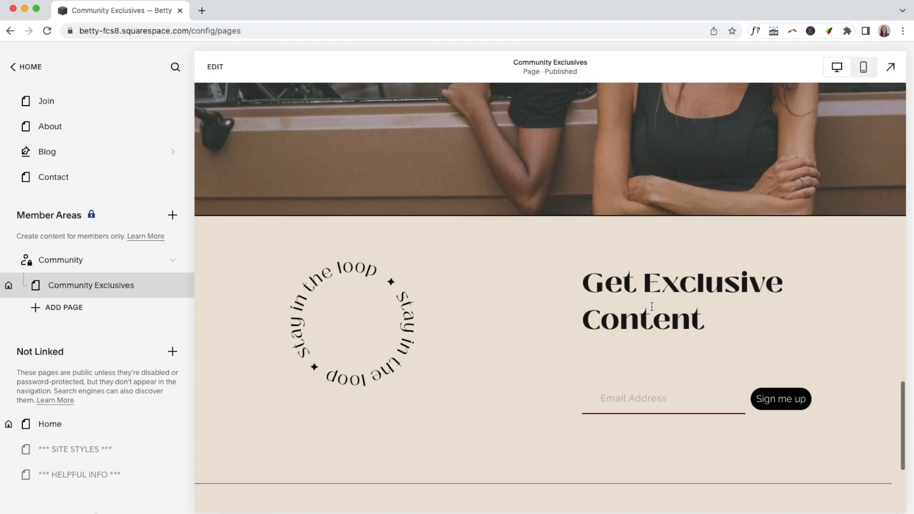
{"action": "scroll", "coordinate": [652, 306], "scroll_direction": "up", "scroll_amount": 10}
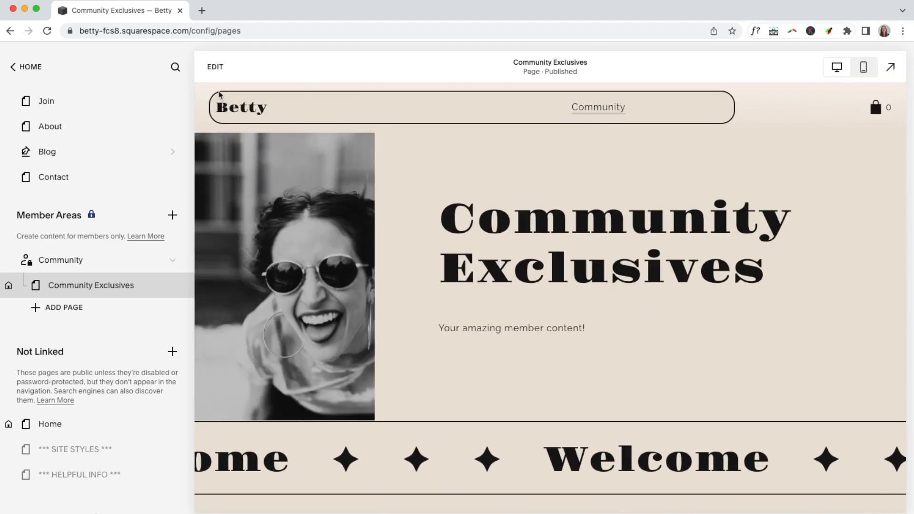
Open the Community Exclusives page for editing and duplicate its first section
{"action": "left_click", "coordinate": [212, 67]}
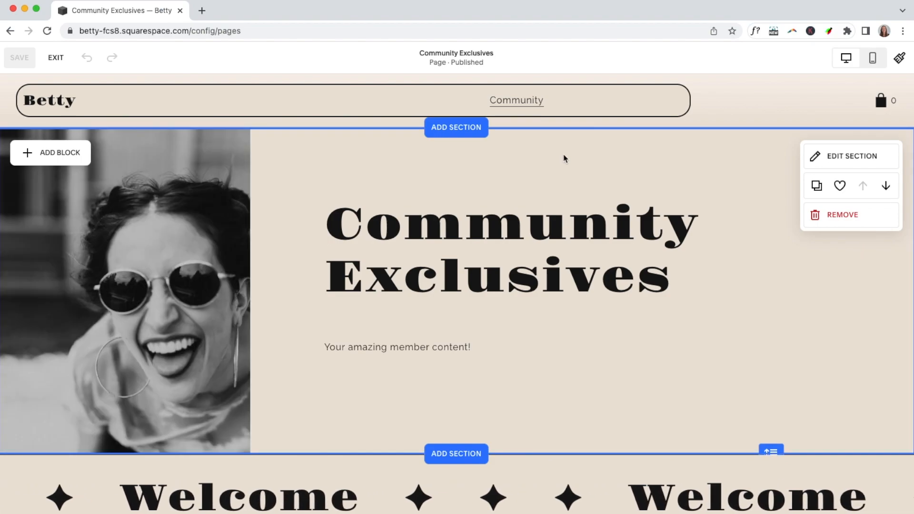
{"action": "left_click", "coordinate": [817, 186]}
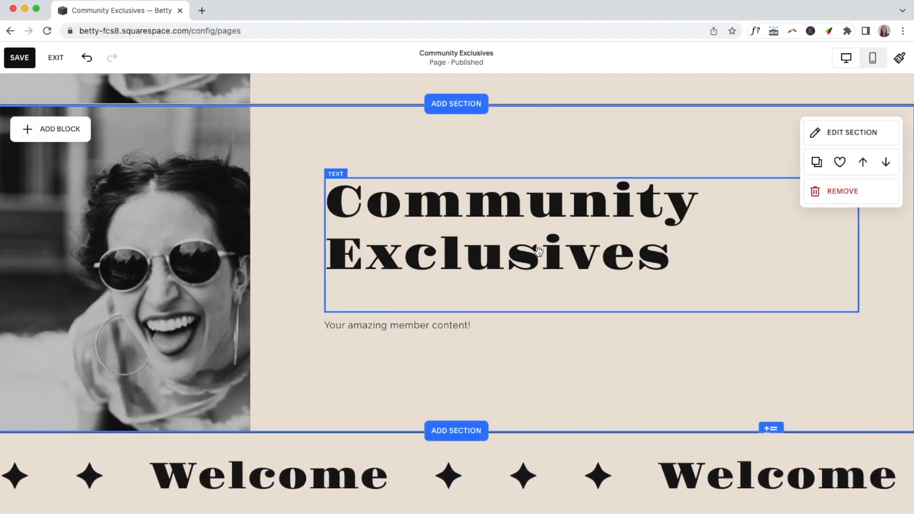
{"action": "scroll", "coordinate": [538, 251], "scroll_direction": "up", "scroll_amount": 5}
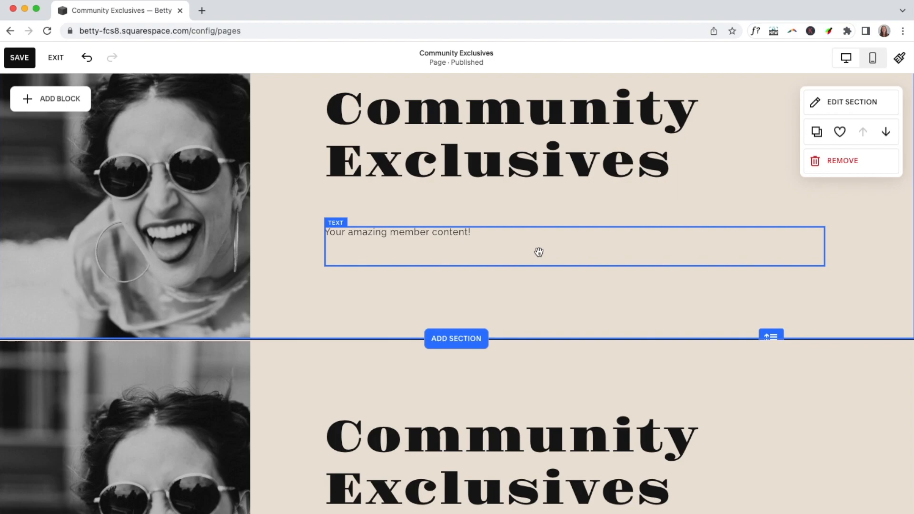
Remove the duplicate Community Exclusives section and confirm the removal
{"action": "scroll", "coordinate": [805, 352], "scroll_direction": "down", "scroll_amount": 2}
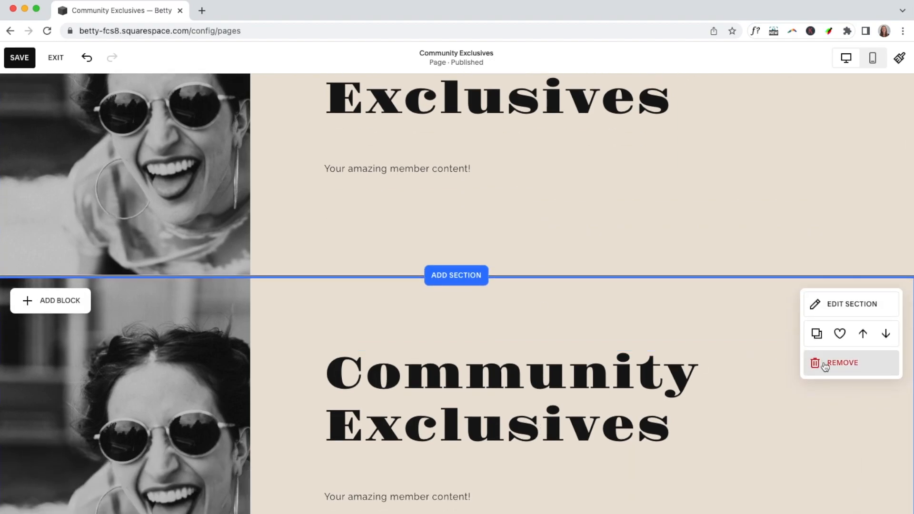
{"action": "left_click", "coordinate": [825, 364]}
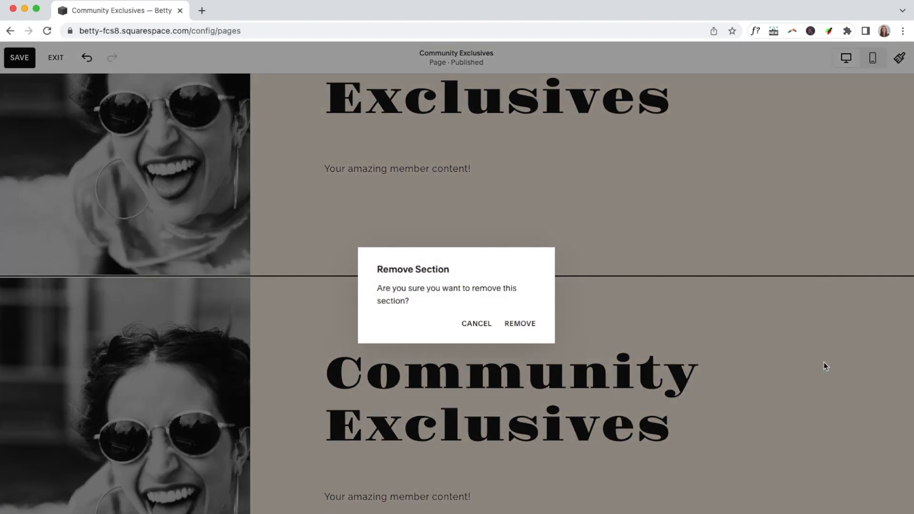
{"action": "left_click", "coordinate": [526, 324]}
{"action": "scroll", "coordinate": [538, 271], "scroll_direction": "up", "scroll_amount": 3}
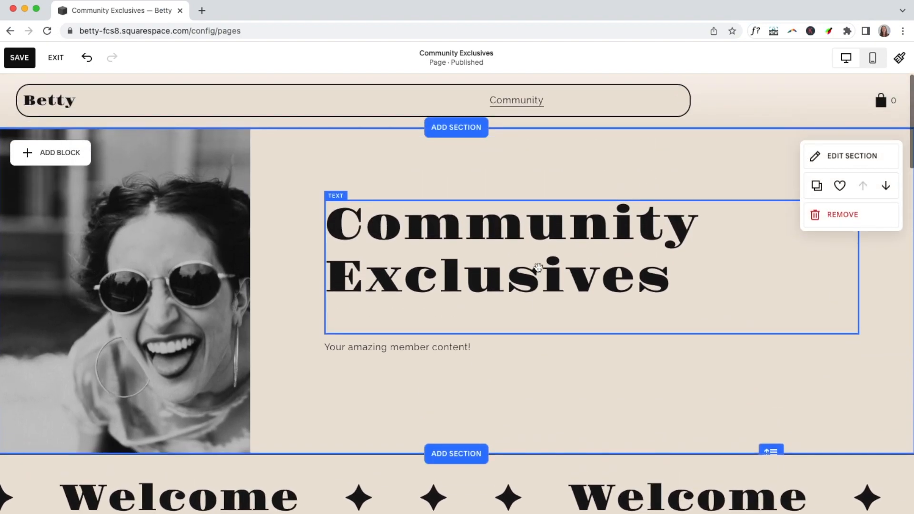
Add the Community Exclusives intro section to the saved sections, and save the page and leave its editor
{"action": "left_click", "coordinate": [840, 187]}
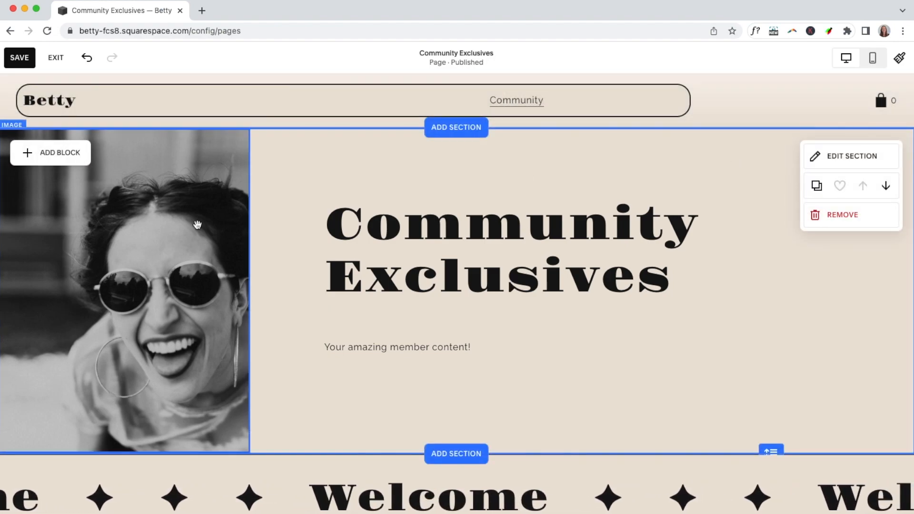
{"action": "left_click", "coordinate": [25, 58]}
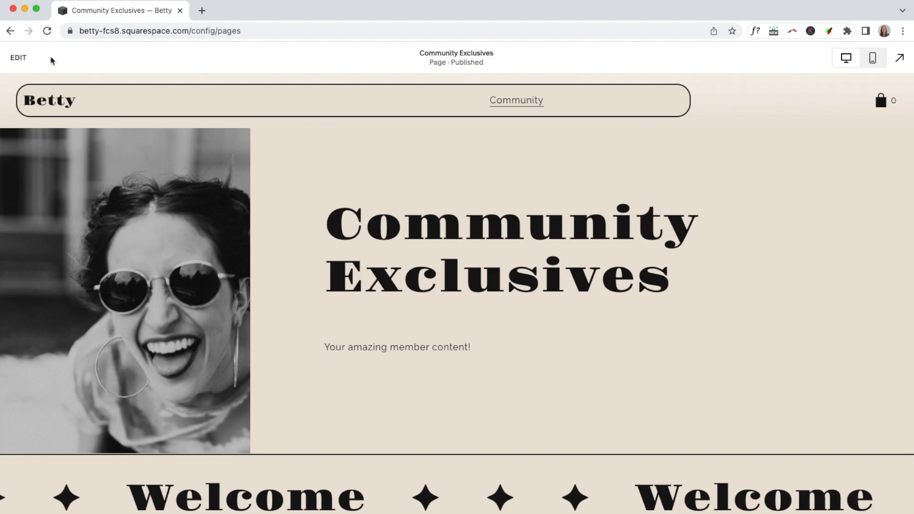
{"action": "left_click", "coordinate": [53, 58]}
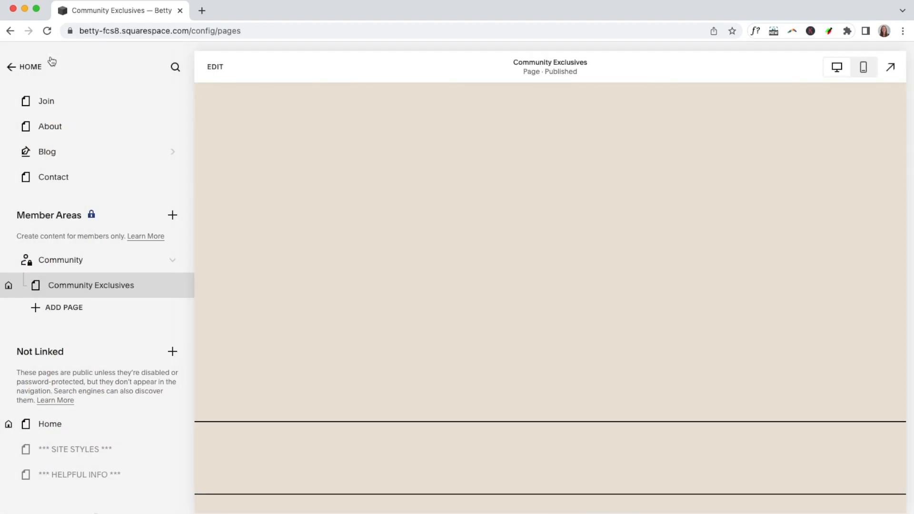
Go to the Home page through the Betty site title and open it for editing
{"action": "left_click", "coordinate": [251, 109]}
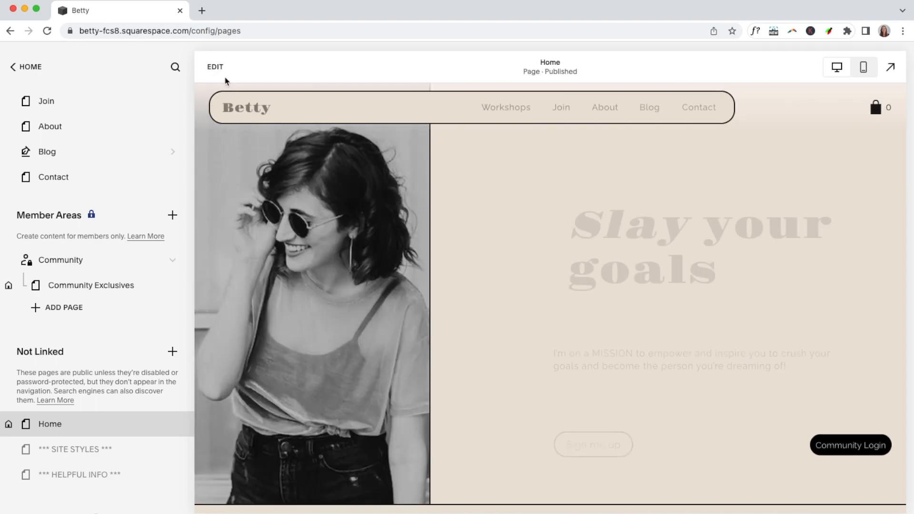
{"action": "left_click", "coordinate": [216, 68]}
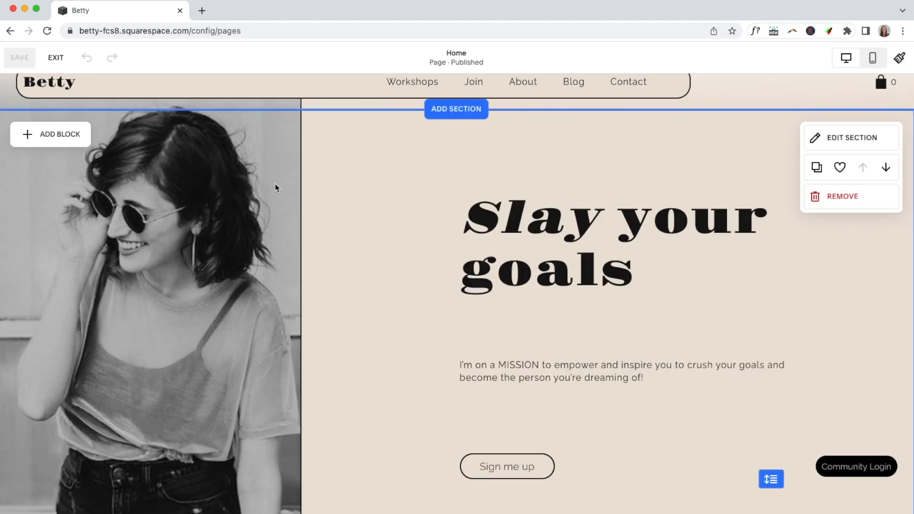
{"action": "scroll", "coordinate": [276, 186], "scroll_direction": "up", "scroll_amount": 1}
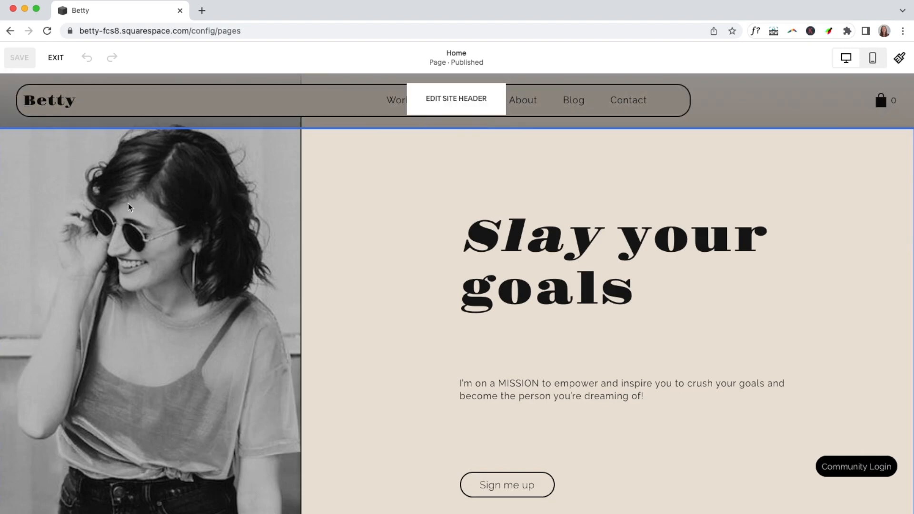
Insert the saved Community Exclusives section directly below the Home page's opening Slay your goals section
{"action": "scroll", "coordinate": [383, 310], "scroll_direction": "down", "scroll_amount": 6}
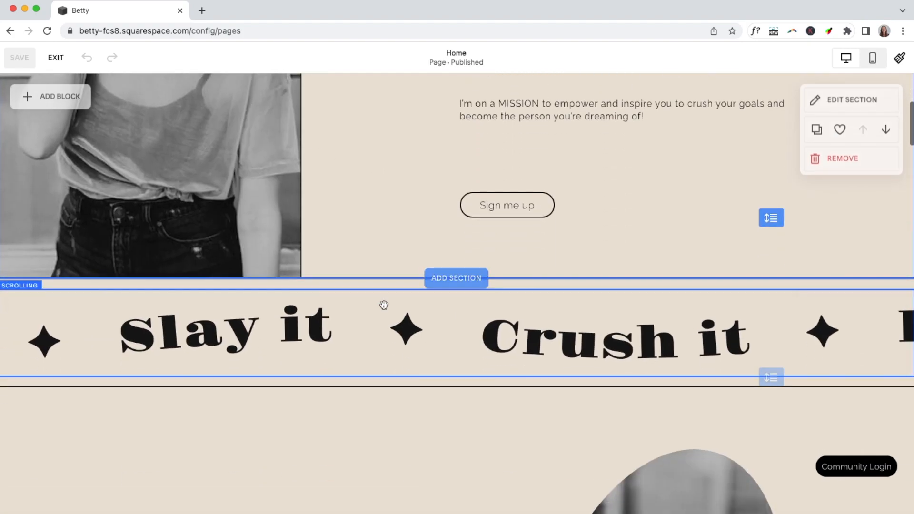
{"action": "left_click", "coordinate": [449, 279]}
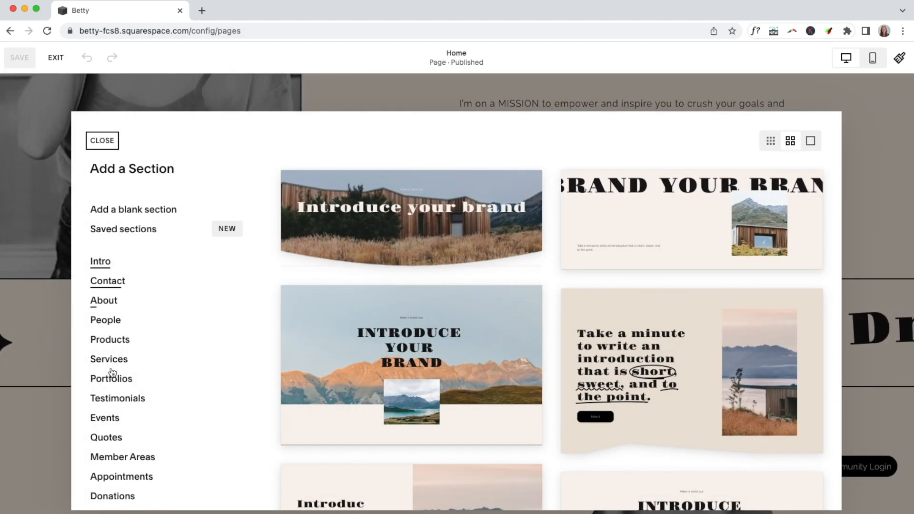
{"action": "scroll", "coordinate": [113, 376], "scroll_direction": "down", "scroll_amount": 3}
{"action": "scroll", "coordinate": [113, 376], "scroll_direction": "down", "scroll_amount": 2}
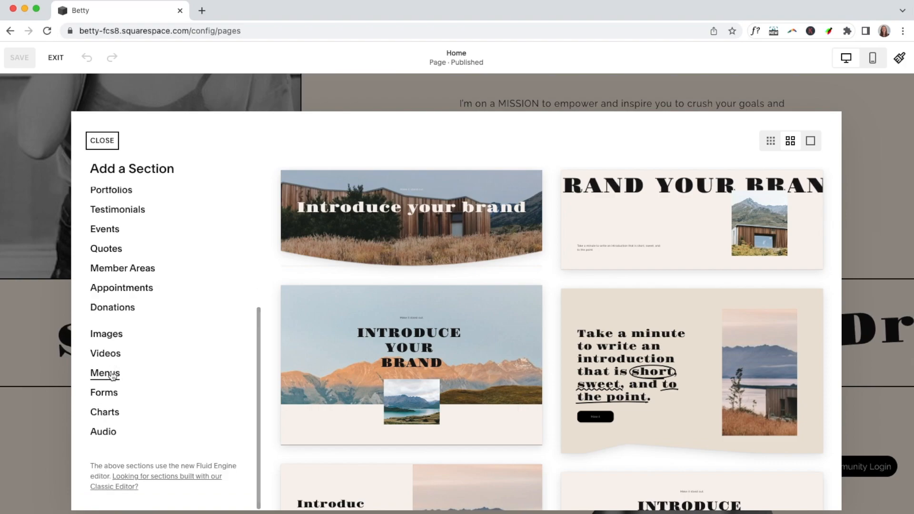
{"action": "scroll", "coordinate": [112, 376], "scroll_direction": "up", "scroll_amount": 3}
{"action": "scroll", "coordinate": [112, 376], "scroll_direction": "up", "scroll_amount": 3}
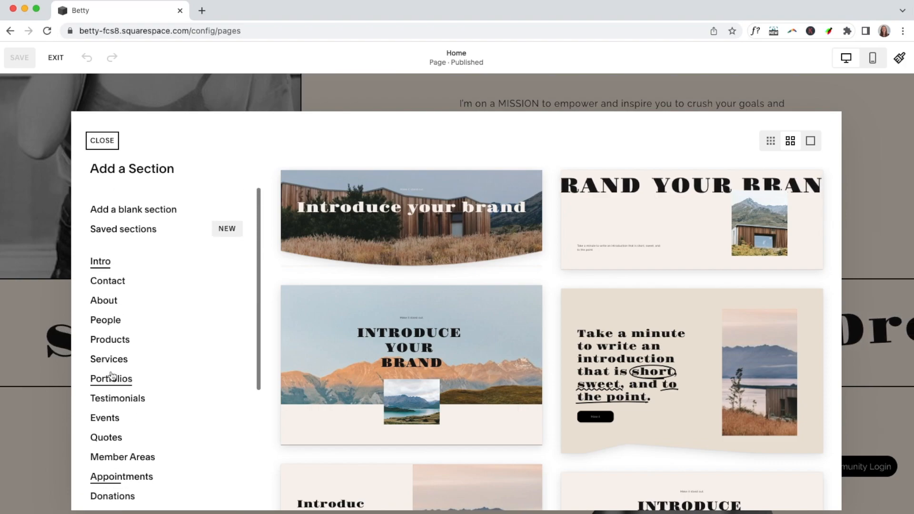
{"action": "left_click", "coordinate": [124, 229]}
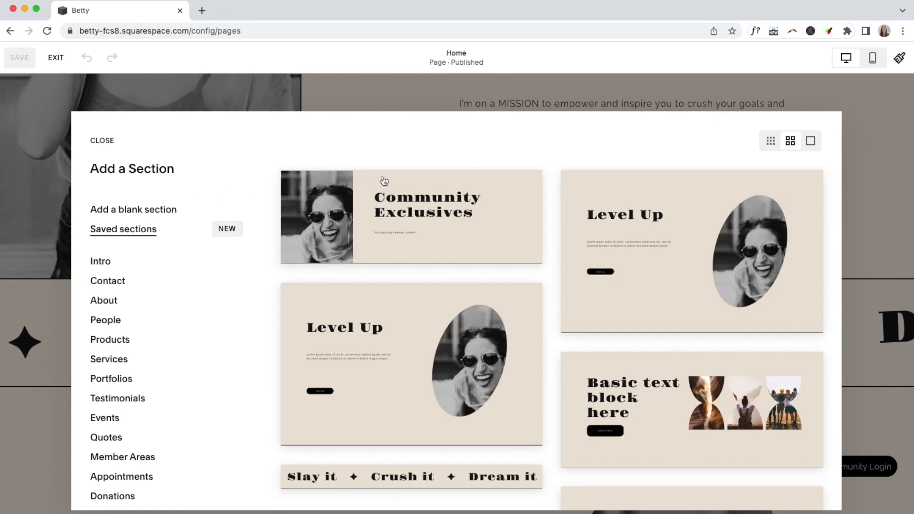
{"action": "left_click", "coordinate": [407, 197]}
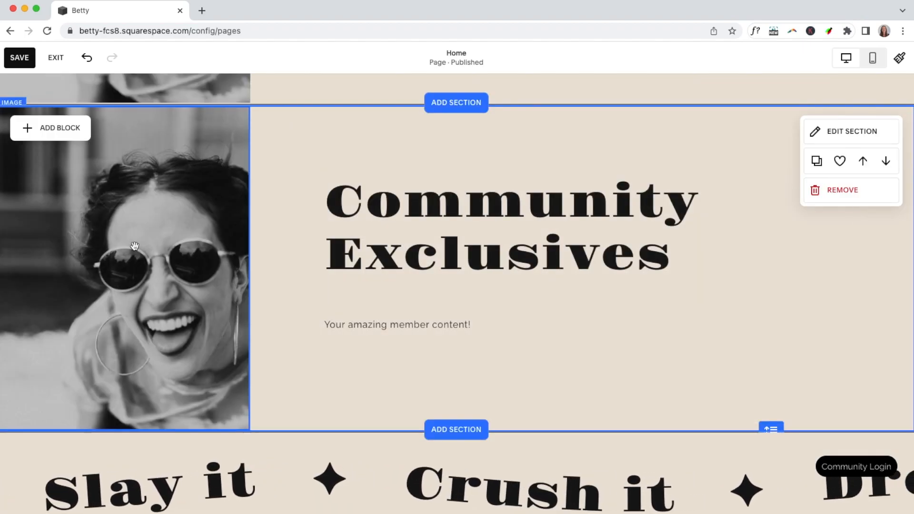
Remove the inserted Community Exclusives section from the Home page, confirm the removal and leave the page editor
{"action": "left_click", "coordinate": [819, 190]}
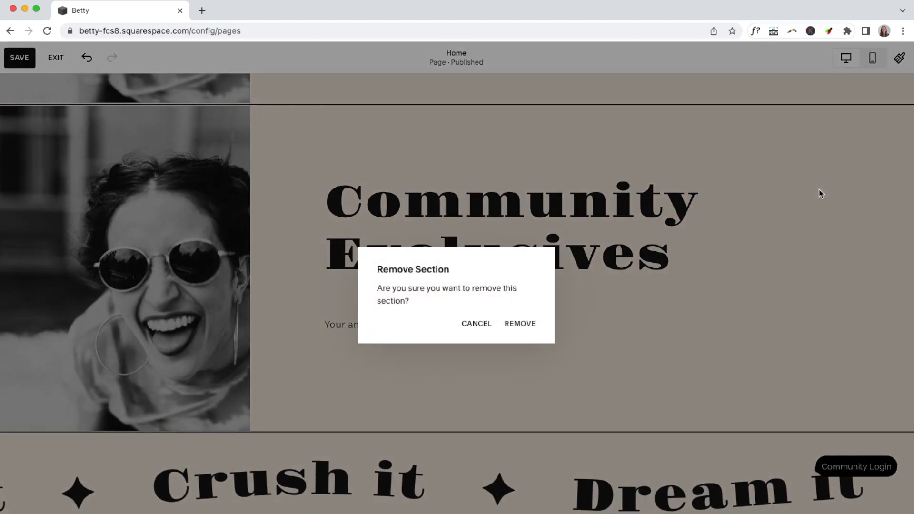
{"action": "left_click", "coordinate": [520, 324]}
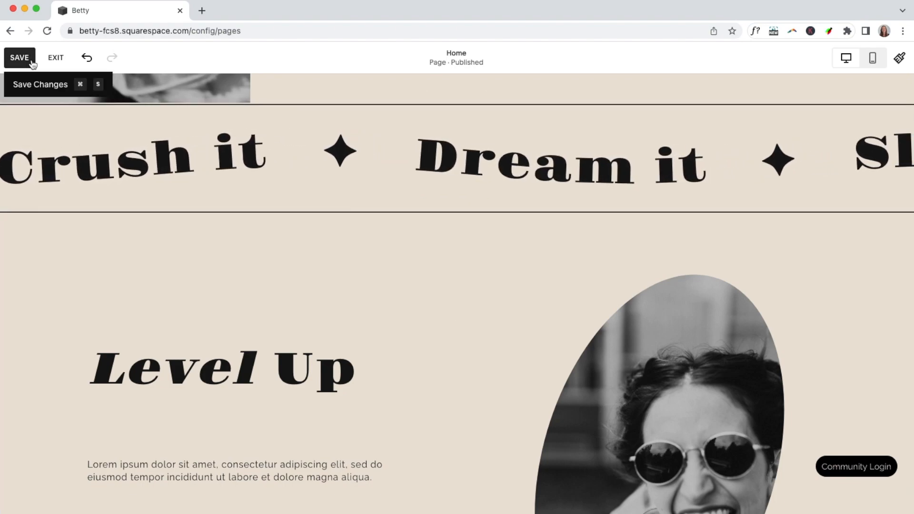
{"action": "left_click", "coordinate": [56, 67]}
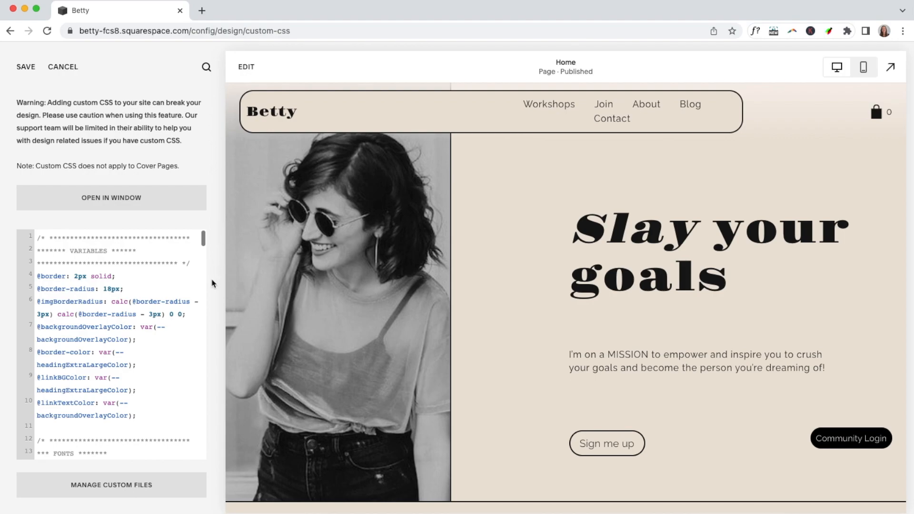
{"action": "scroll", "coordinate": [181, 308], "scroll_direction": "down", "scroll_amount": 3}
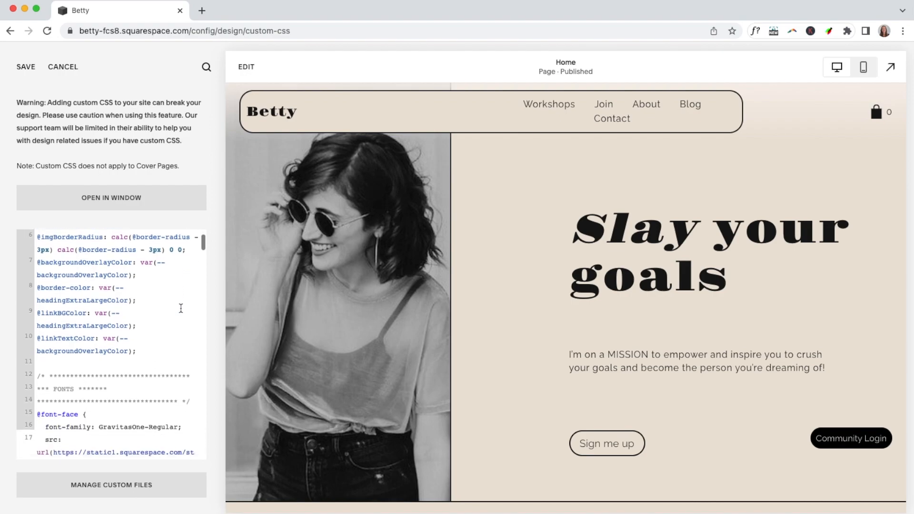
{"action": "scroll", "coordinate": [181, 308], "scroll_direction": "down", "scroll_amount": 3}
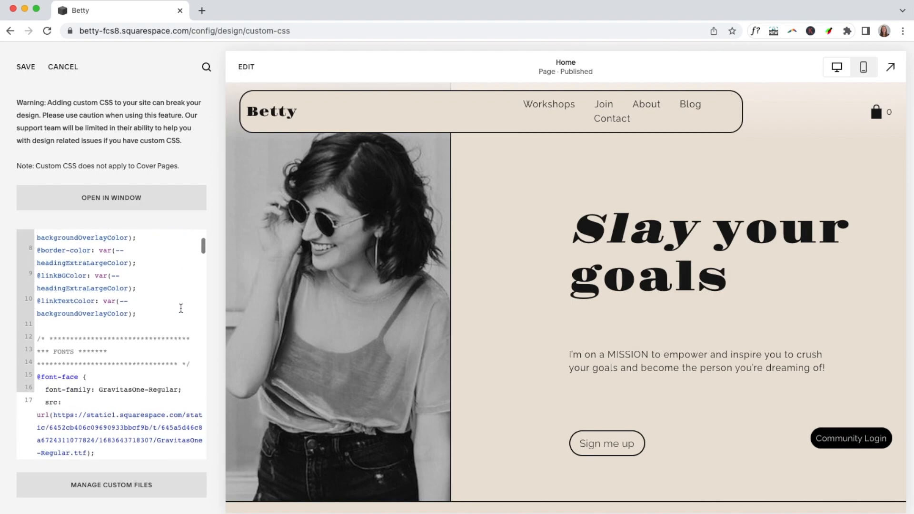
{"action": "scroll", "coordinate": [181, 309], "scroll_direction": "down", "scroll_amount": 2}
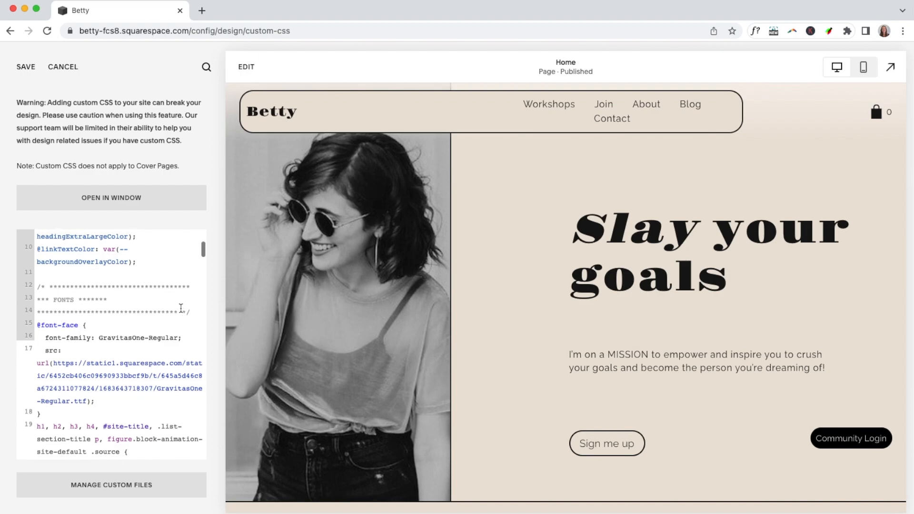
{"action": "scroll", "coordinate": [181, 308], "scroll_direction": "down", "scroll_amount": 1}
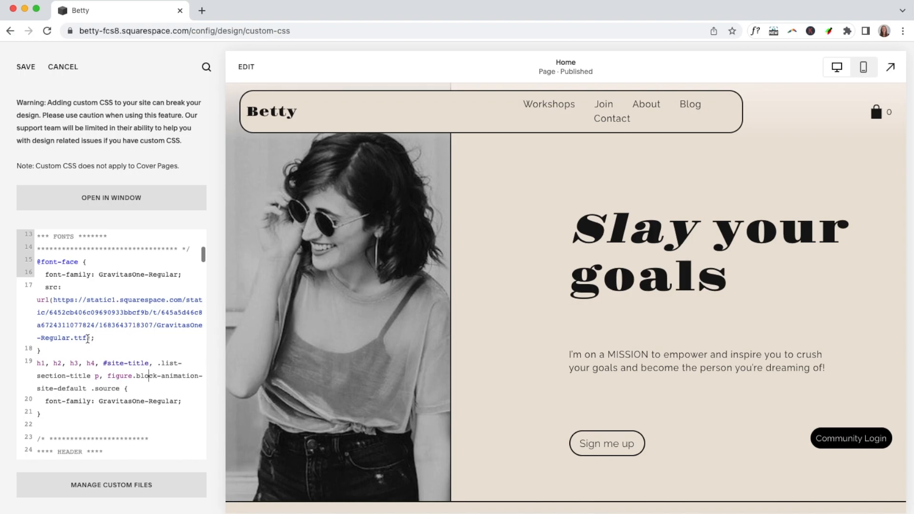
{"action": "left_click_drag", "start_coordinate": [75, 329], "coordinate": [55, 304]}
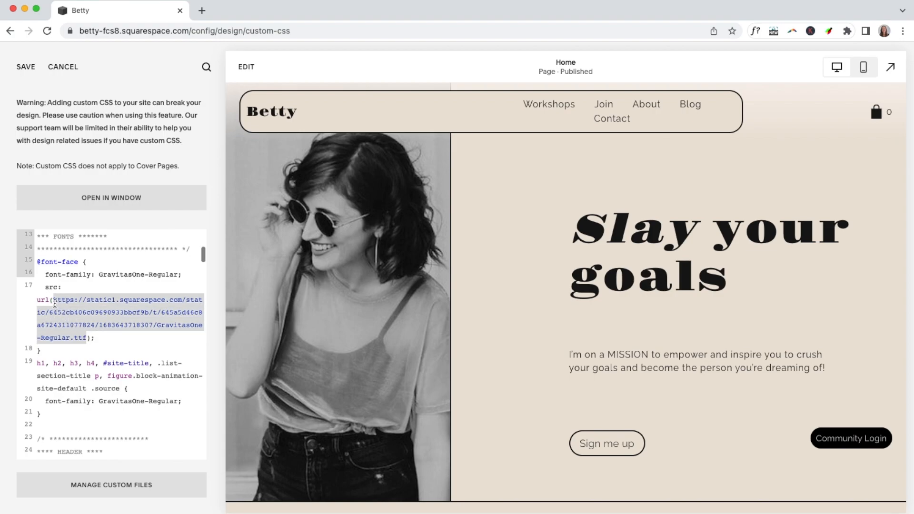
{"action": "key", "text": "BackSpace"}
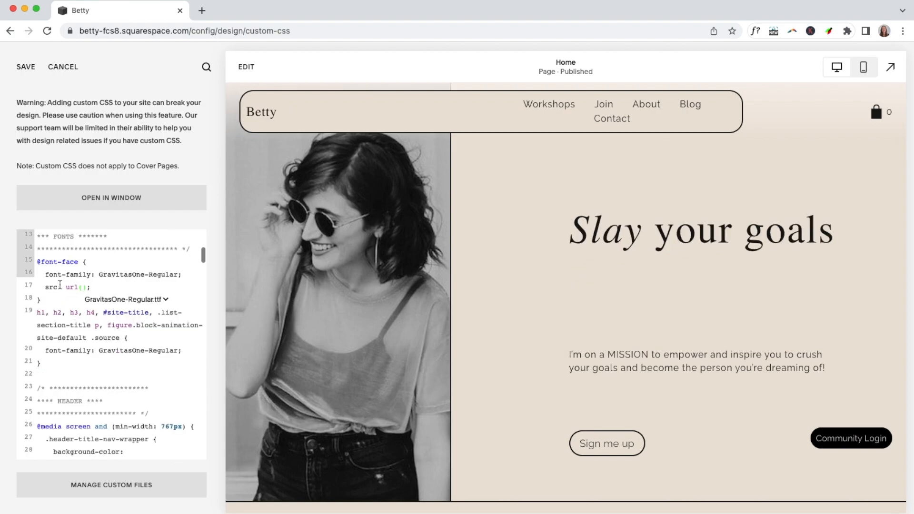
{"action": "left_click", "coordinate": [120, 493]}
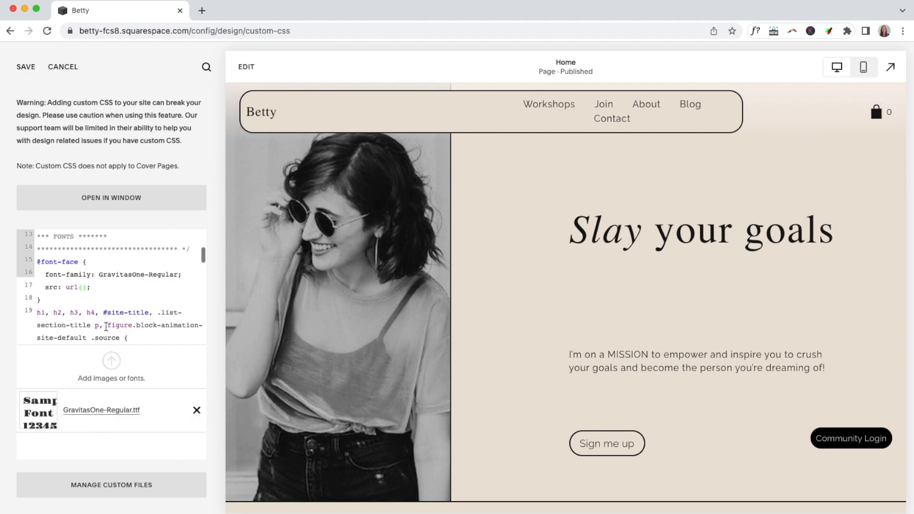
{"action": "left_click", "coordinate": [82, 287]}
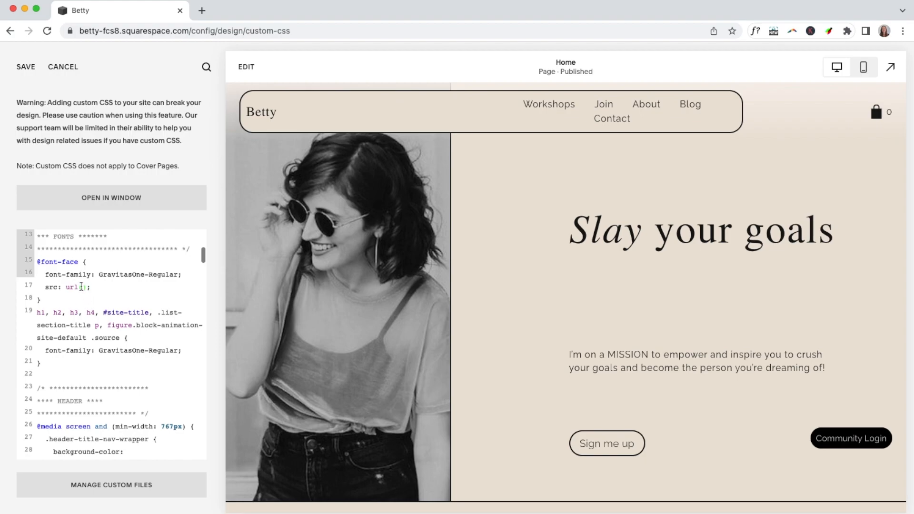
{"action": "left_click", "coordinate": [107, 485]}
{"action": "left_click", "coordinate": [114, 411]}
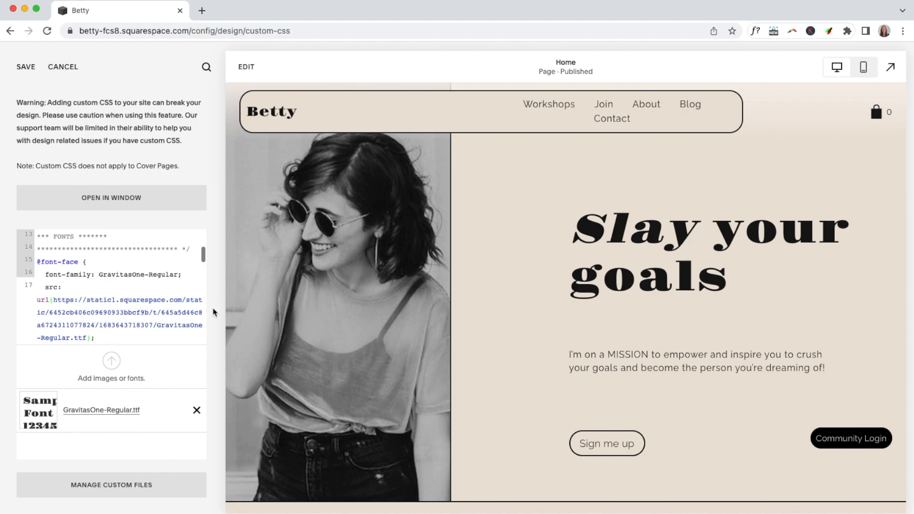
Examine the heading selectors that use the custom font and the FONTS comment block in the custom CSS
{"action": "scroll", "coordinate": [182, 312], "scroll_direction": "down", "scroll_amount": 3}
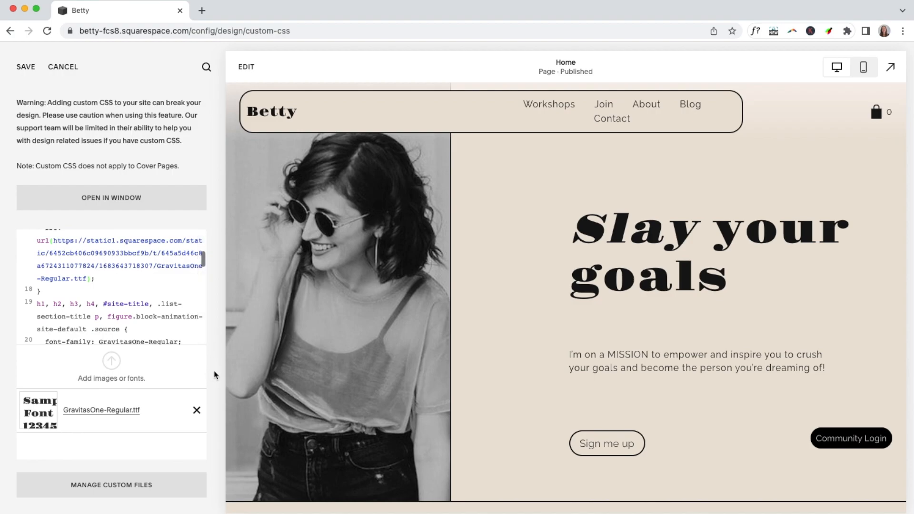
{"action": "left_click", "coordinate": [178, 328]}
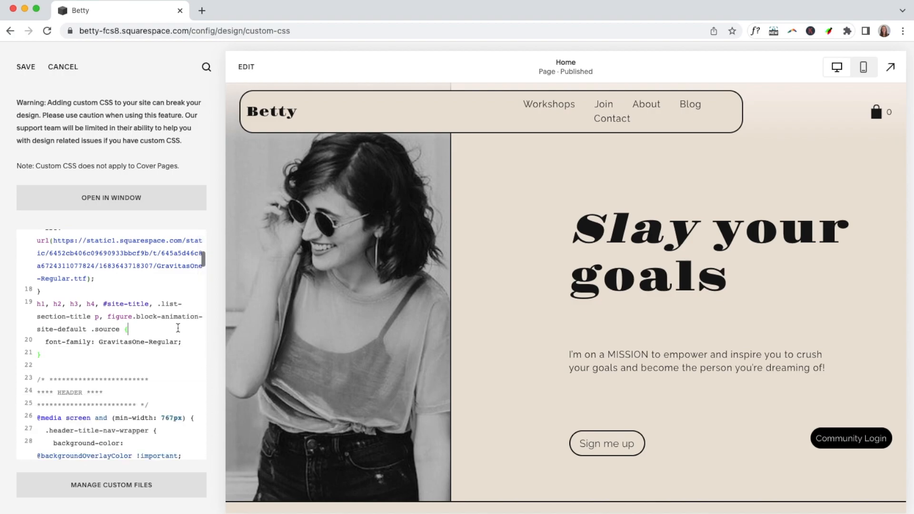
{"action": "scroll", "coordinate": [178, 328], "scroll_direction": "down", "scroll_amount": 1}
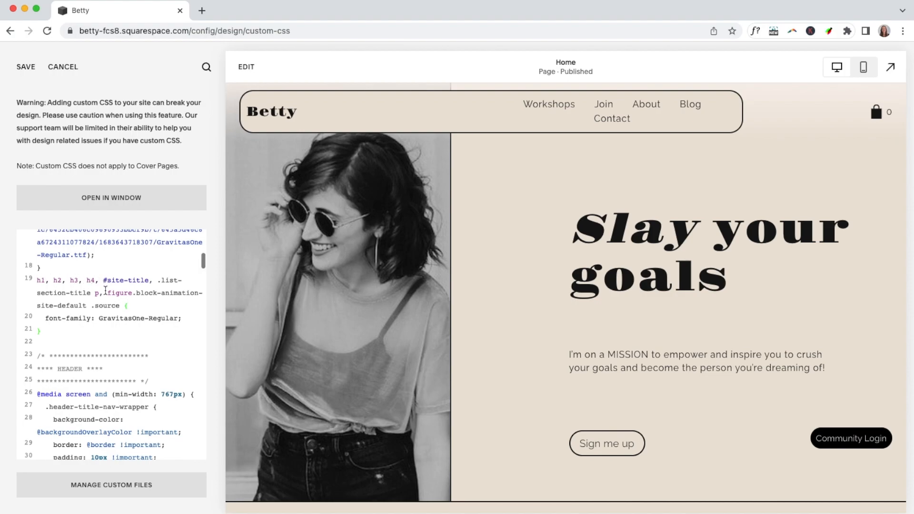
{"action": "scroll", "coordinate": [106, 289], "scroll_direction": "up", "scroll_amount": 1}
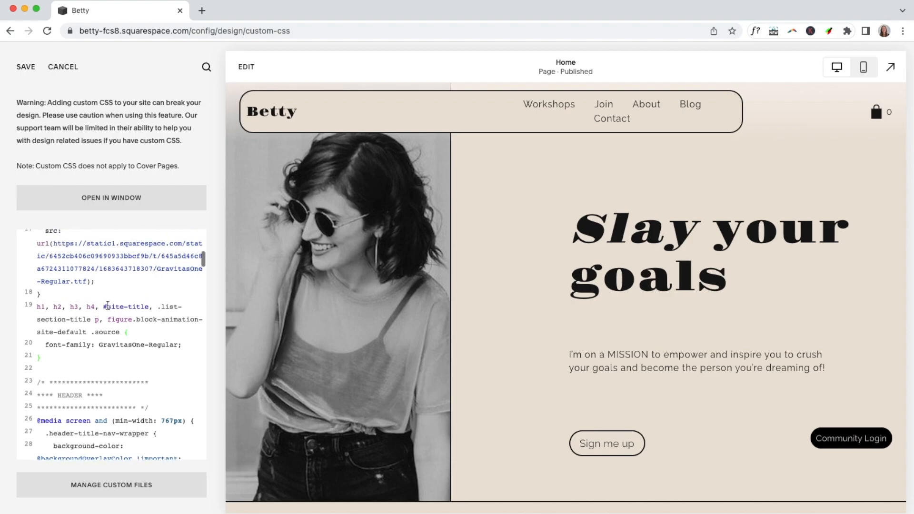
{"action": "scroll", "coordinate": [114, 328], "scroll_direction": "up", "scroll_amount": 4}
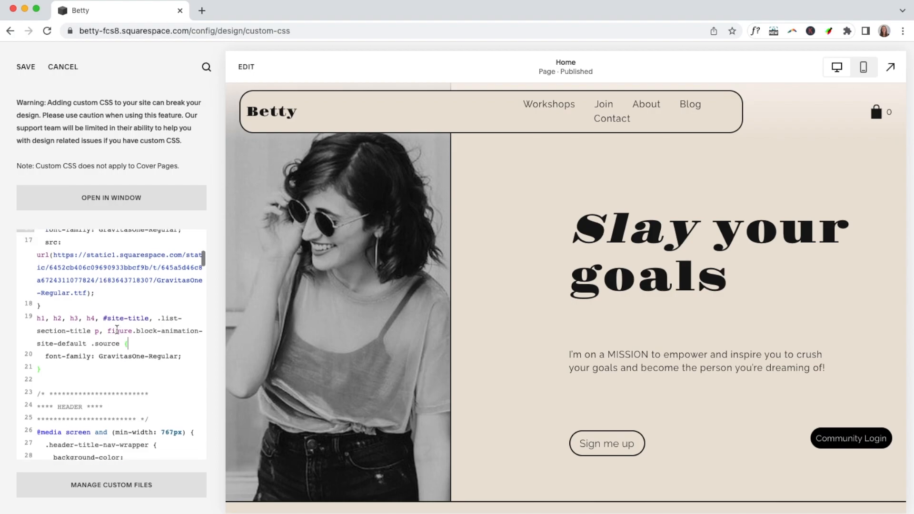
{"action": "scroll", "coordinate": [117, 330], "scroll_direction": "up", "scroll_amount": 4}
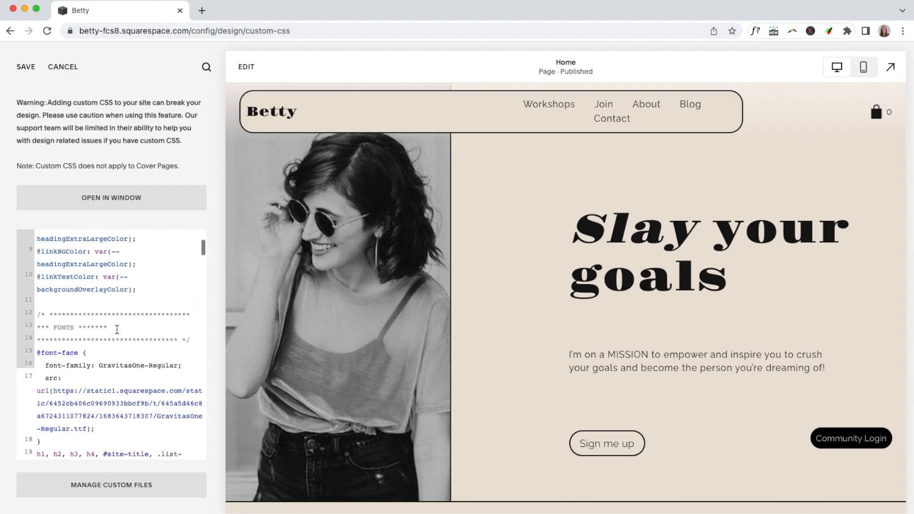
{"action": "scroll", "coordinate": [116, 329], "scroll_direction": "down", "scroll_amount": 4}
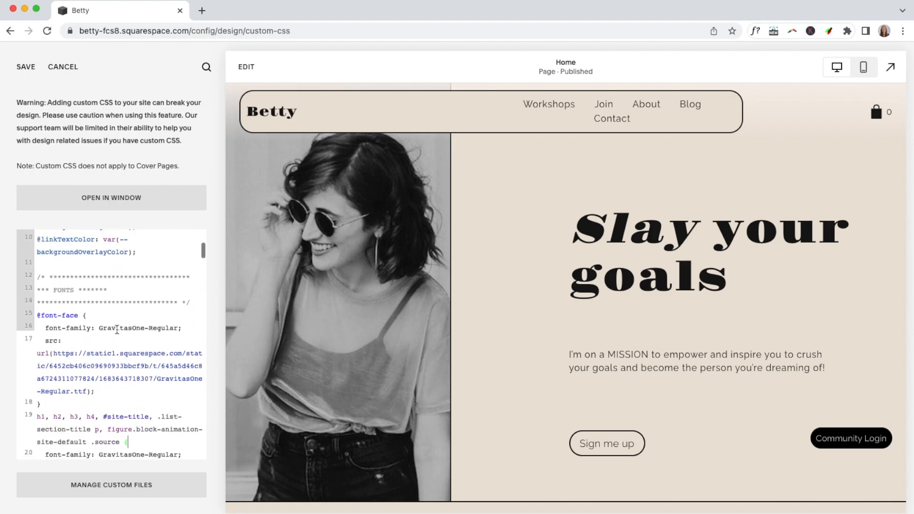
{"action": "left_click_drag", "start_coordinate": [112, 302], "coordinate": [36, 281]}
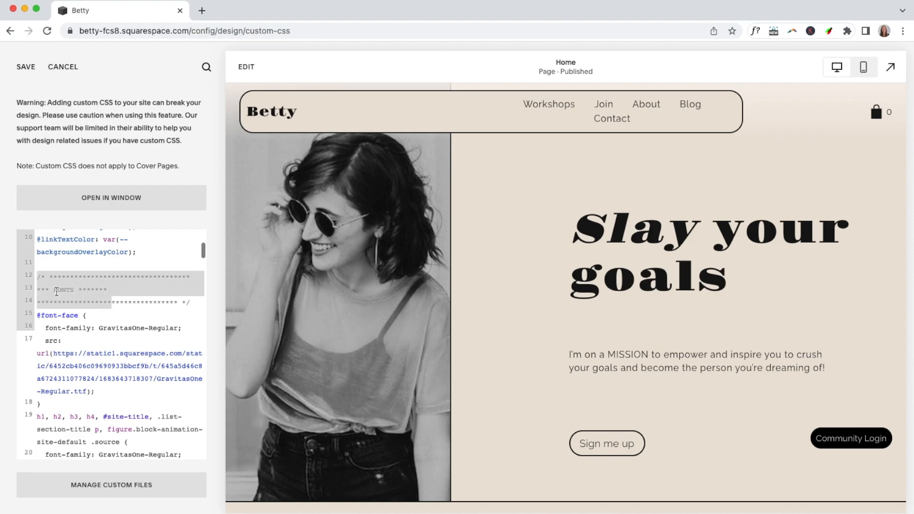
{"action": "left_click", "coordinate": [56, 290]}
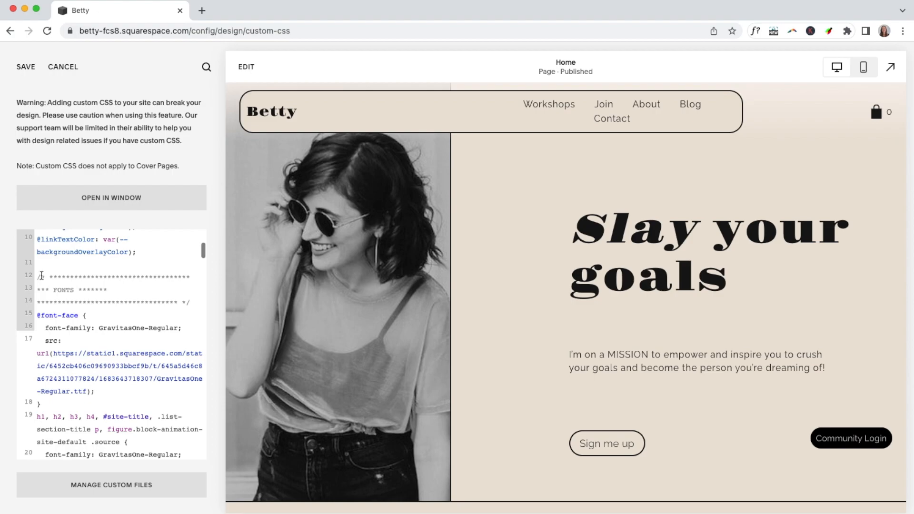
{"action": "left_click_drag", "start_coordinate": [42, 276], "coordinate": [142, 300]}
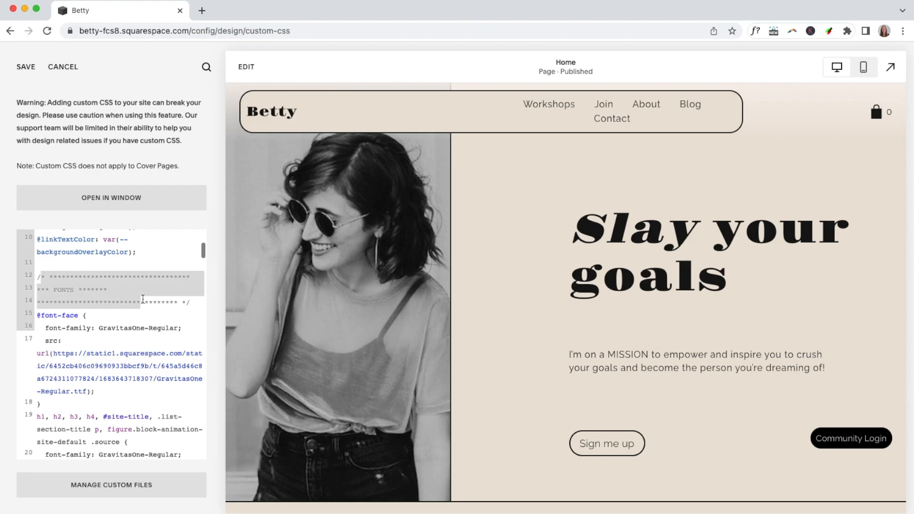
{"action": "left_click", "coordinate": [56, 281]}
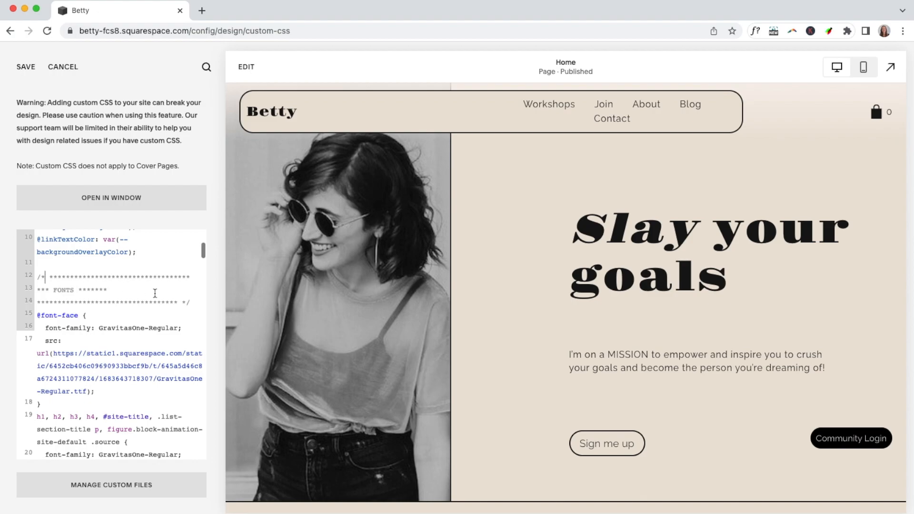
Delete the closing slash of the FONTS comment in the custom CSS and put it back
{"action": "left_click", "coordinate": [182, 303]}
{"action": "left_click", "coordinate": [190, 299]}
{"action": "key", "text": "BackSpace"}
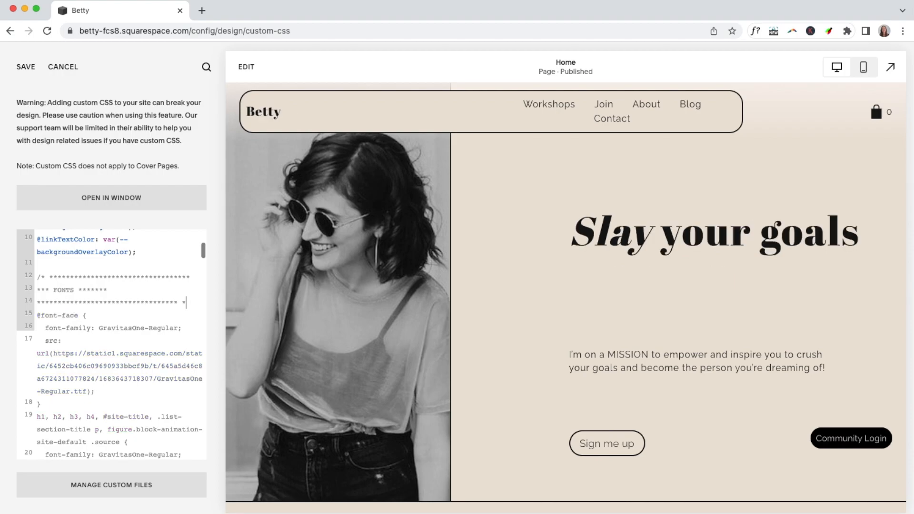
{"action": "type", "text": "/"}
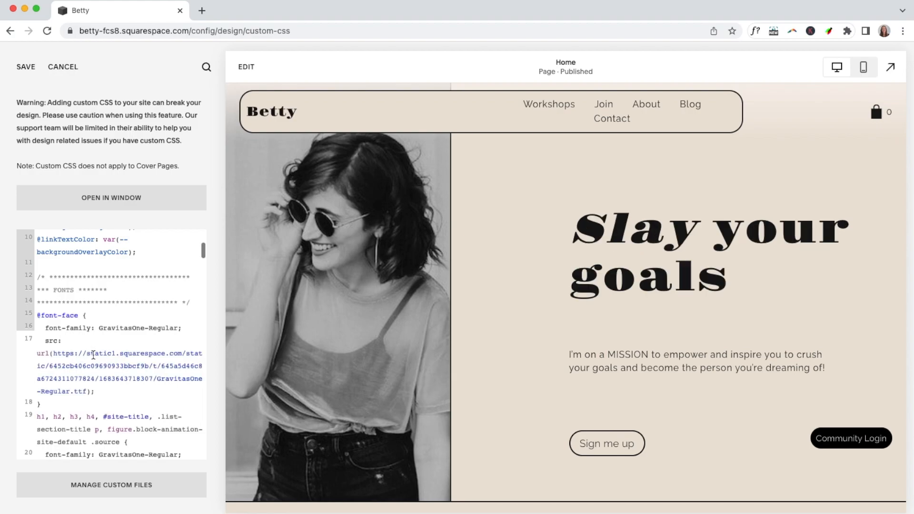
{"action": "scroll", "coordinate": [93, 355], "scroll_direction": "down", "scroll_amount": 5}
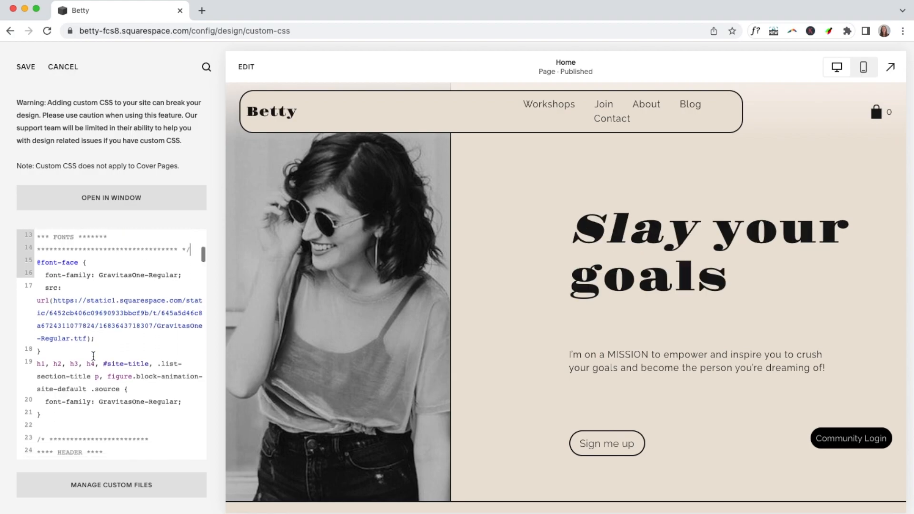
{"action": "scroll", "coordinate": [93, 355], "scroll_direction": "down", "scroll_amount": 5}
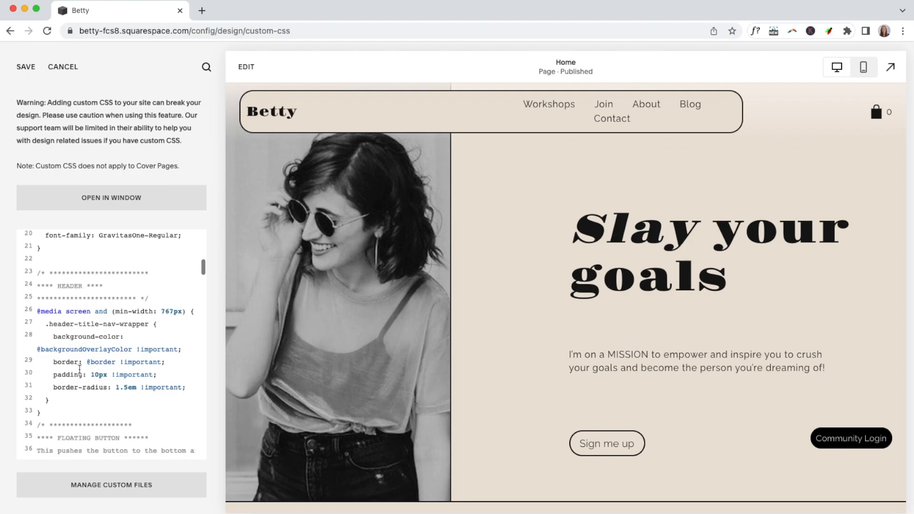
{"action": "double_click", "coordinate": [66, 362]}
{"action": "double_click", "coordinate": [99, 361]}
{"action": "scroll", "coordinate": [99, 359], "scroll_direction": "up", "scroll_amount": 5}
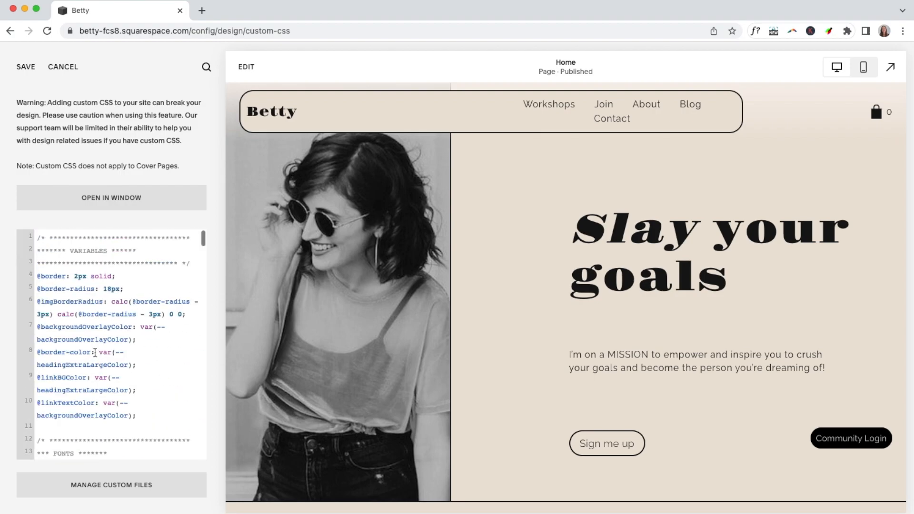
{"action": "double_click", "coordinate": [50, 276]}
{"action": "left_click", "coordinate": [71, 276]}
{"action": "type", "text": "1"}
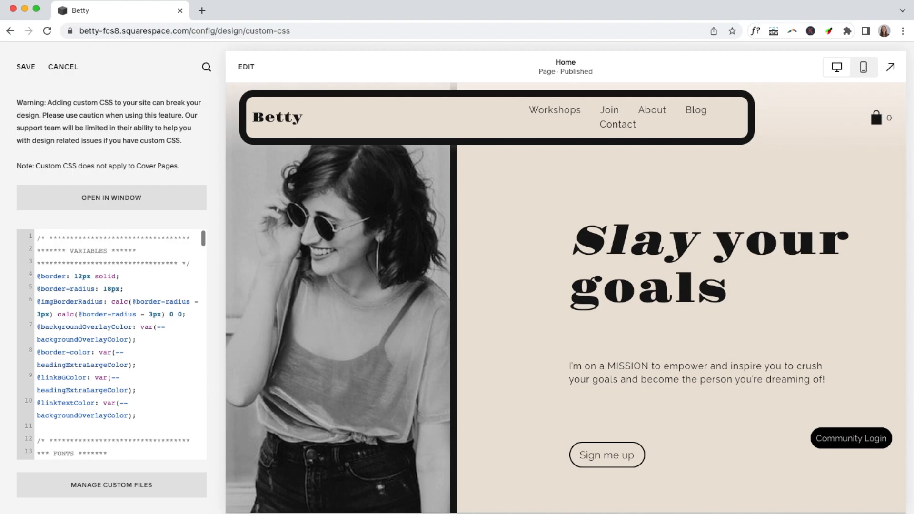
{"action": "key", "text": "BackSpace"}
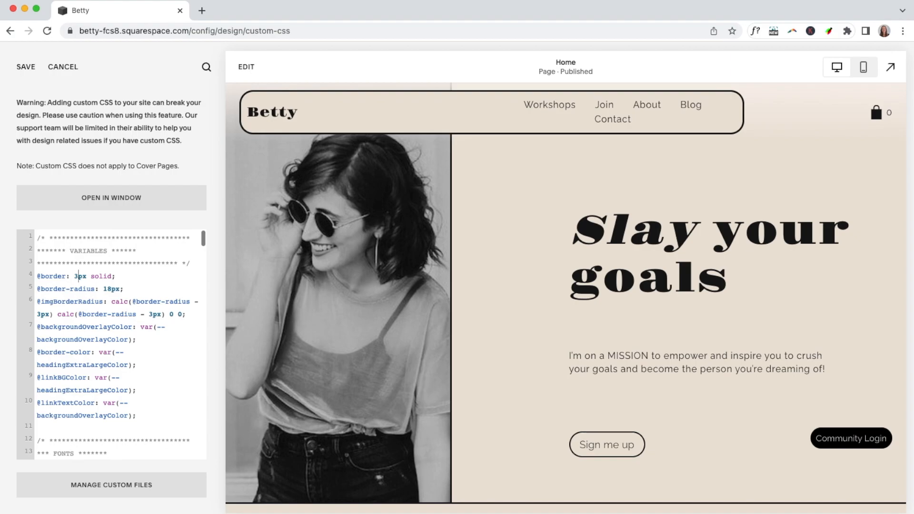
{"action": "key", "text": "BackSpace"}
{"action": "type", "text": "2"}
Examine the HEADER and FLOATING BUTTON rules in the custom CSS, including the button's animation-name value
{"action": "scroll", "coordinate": [110, 345], "scroll_direction": "down", "scroll_amount": 10}
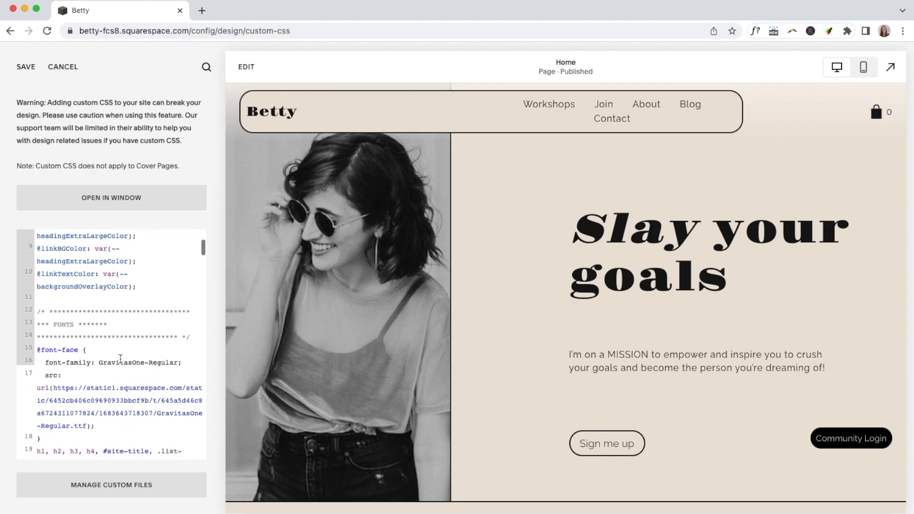
{"action": "scroll", "coordinate": [121, 359], "scroll_direction": "down", "scroll_amount": 2}
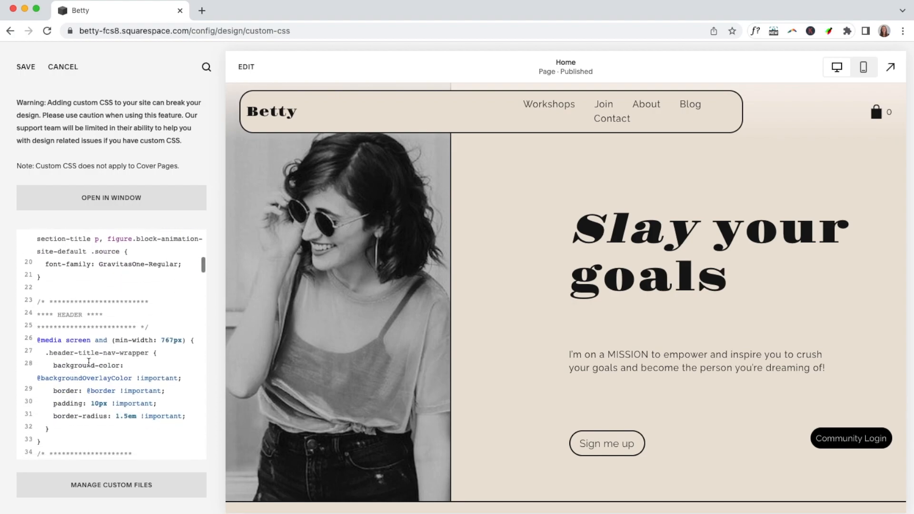
{"action": "scroll", "coordinate": [83, 365], "scroll_direction": "down", "scroll_amount": 3}
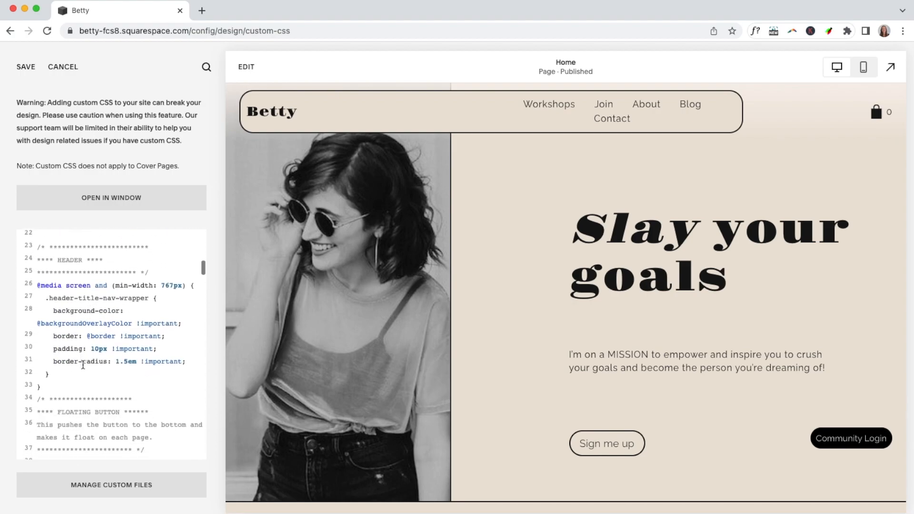
{"action": "scroll", "coordinate": [83, 359], "scroll_direction": "down", "scroll_amount": 4}
{"action": "scroll", "coordinate": [82, 358], "scroll_direction": "down", "scroll_amount": 5}
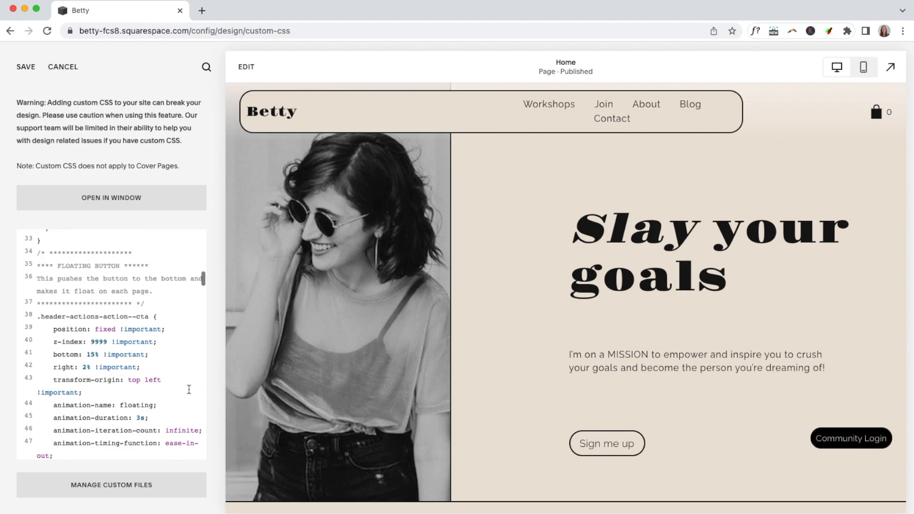
{"action": "double_click", "coordinate": [53, 316]}
{"action": "scroll", "coordinate": [73, 355], "scroll_direction": "down", "scroll_amount": 3}
{"action": "scroll", "coordinate": [75, 357], "scroll_direction": "down", "scroll_amount": 3}
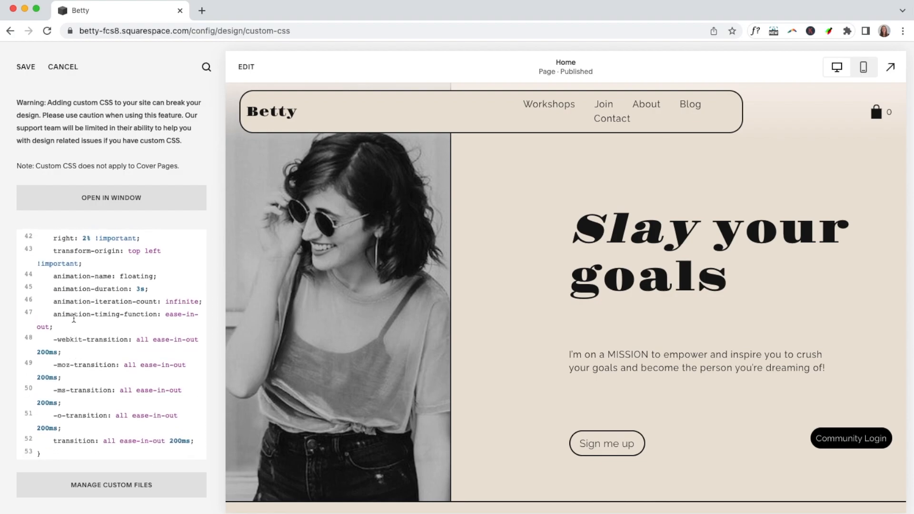
{"action": "double_click", "coordinate": [138, 275]}
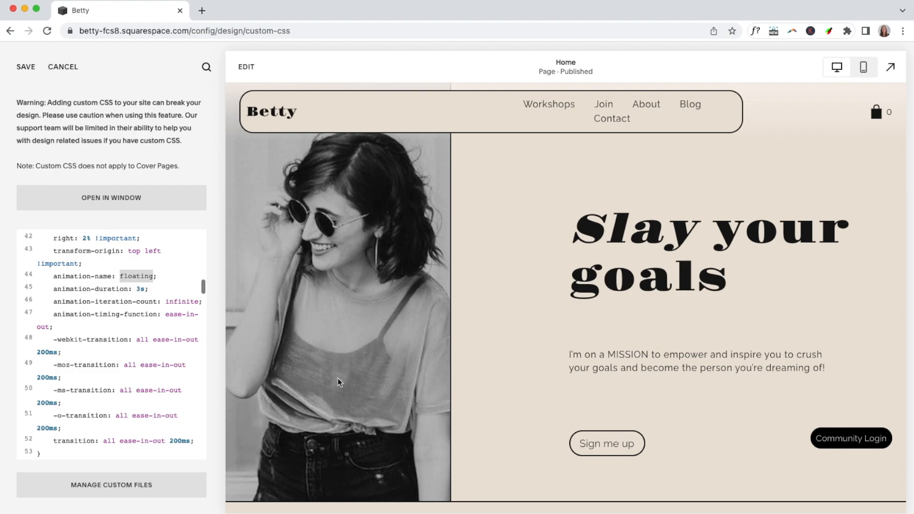
Review the FOLDER DROPDOWN MENU rules, preview the Community dropdown on the Community Exclusives page, and return to the home page
{"action": "scroll", "coordinate": [109, 368], "scroll_direction": "down", "scroll_amount": 6}
{"action": "scroll", "coordinate": [108, 368], "scroll_direction": "down", "scroll_amount": 5}
{"action": "scroll", "coordinate": [109, 367], "scroll_direction": "down", "scroll_amount": 1}
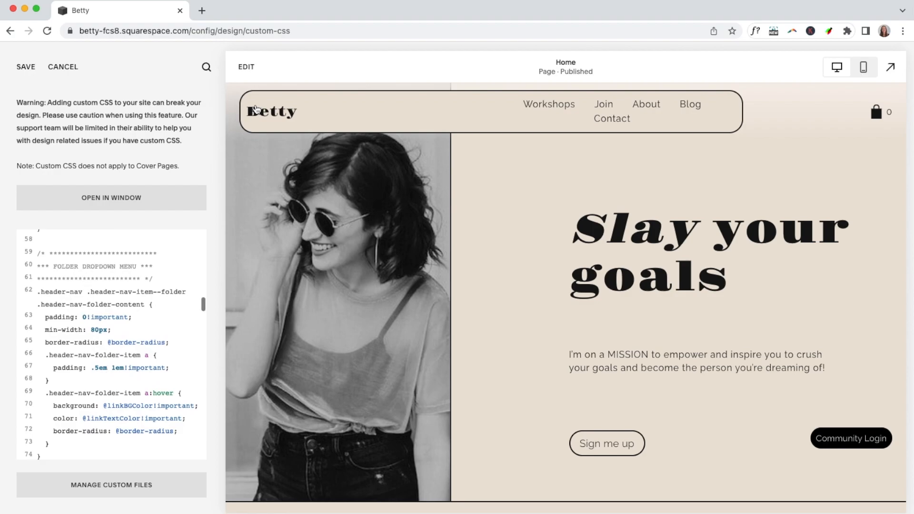
{"action": "left_click", "coordinate": [831, 438]}
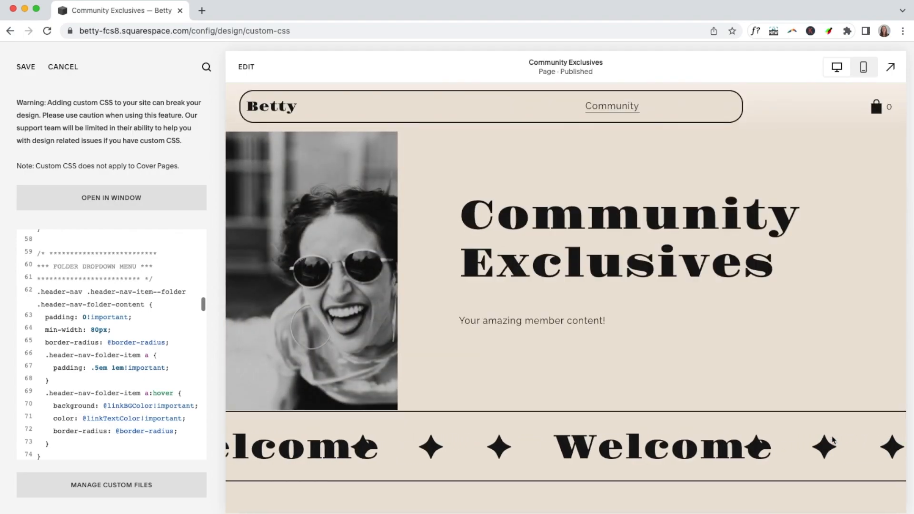
{"action": "mouse_move", "coordinate": [621, 111]}
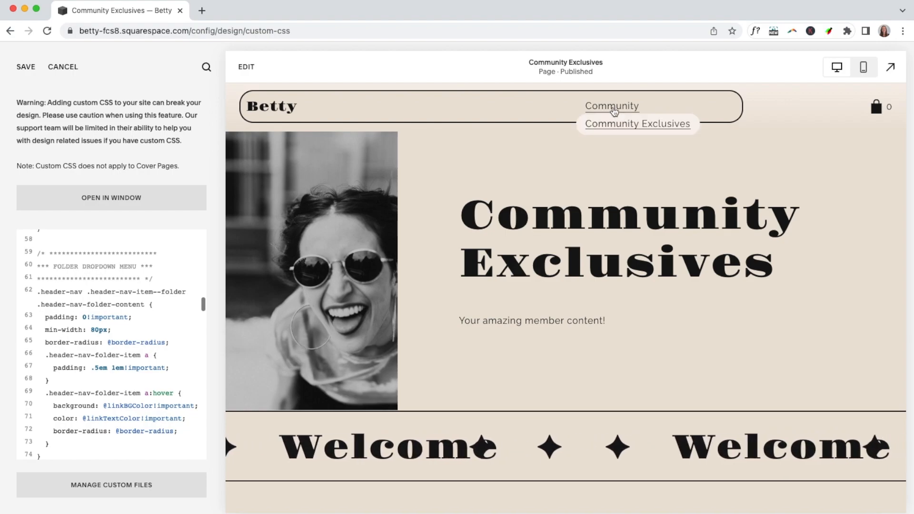
{"action": "left_click", "coordinate": [287, 110]}
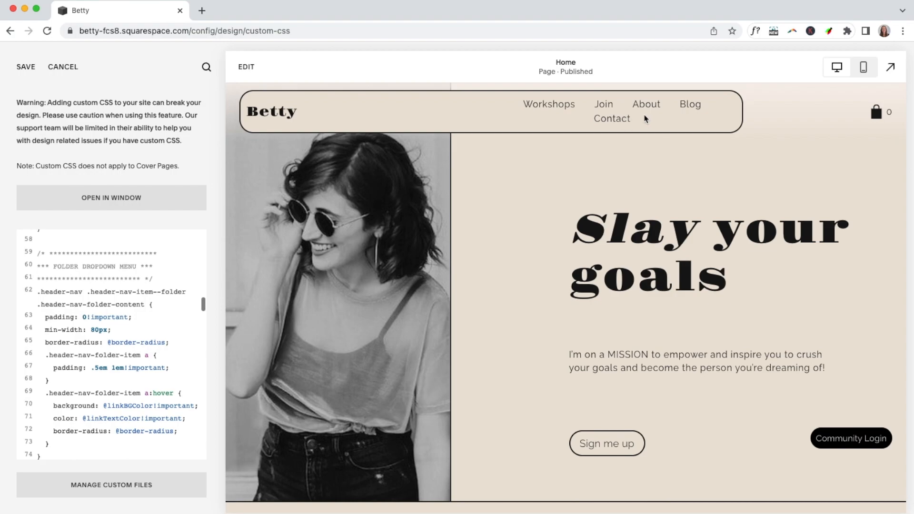
Examine the SECTION BORDERS rule in the custom CSS and the borders between sections in the home page preview
{"action": "scroll", "coordinate": [118, 370], "scroll_direction": "down", "scroll_amount": 2}
{"action": "scroll", "coordinate": [118, 370], "scroll_direction": "down", "scroll_amount": 5}
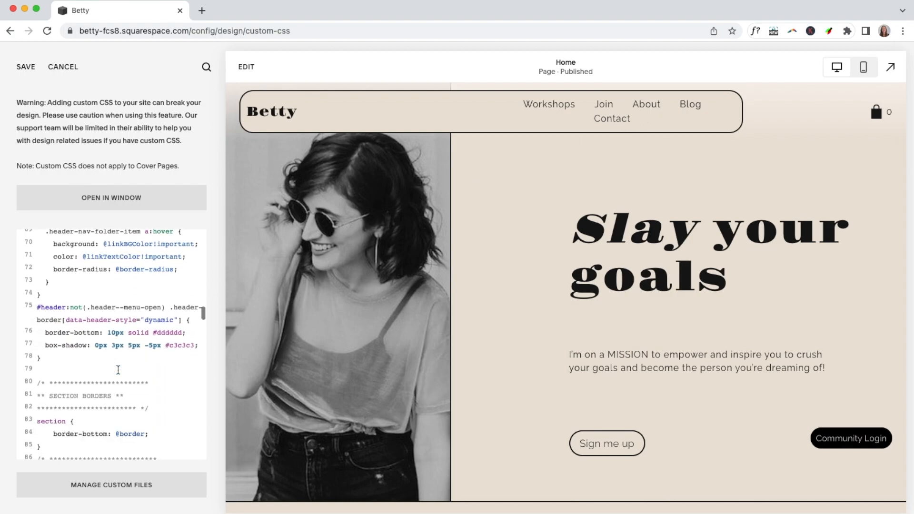
{"action": "scroll", "coordinate": [118, 370], "scroll_direction": "down", "scroll_amount": 4}
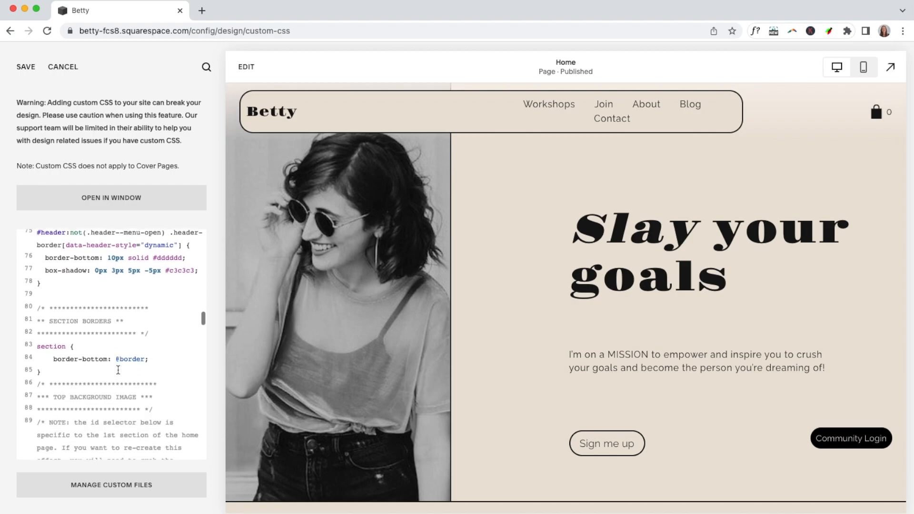
{"action": "scroll", "coordinate": [118, 370], "scroll_direction": "down", "scroll_amount": 1}
{"action": "scroll", "coordinate": [118, 370], "scroll_direction": "up", "scroll_amount": 2}
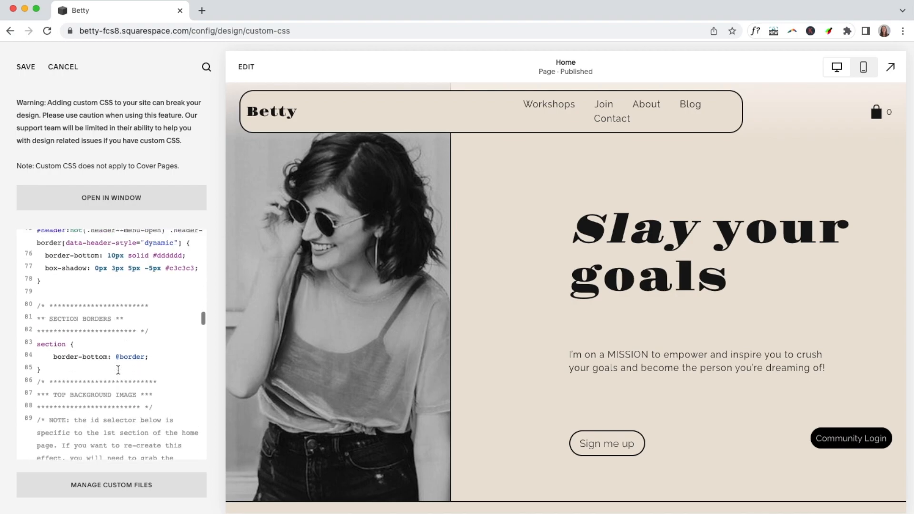
{"action": "scroll", "coordinate": [118, 370], "scroll_direction": "up", "scroll_amount": 2}
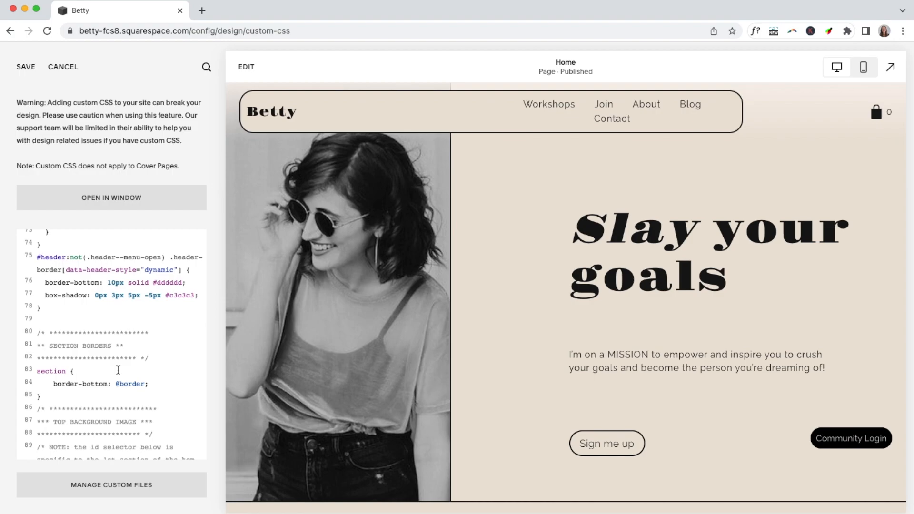
{"action": "scroll", "coordinate": [118, 370], "scroll_direction": "down", "scroll_amount": 4}
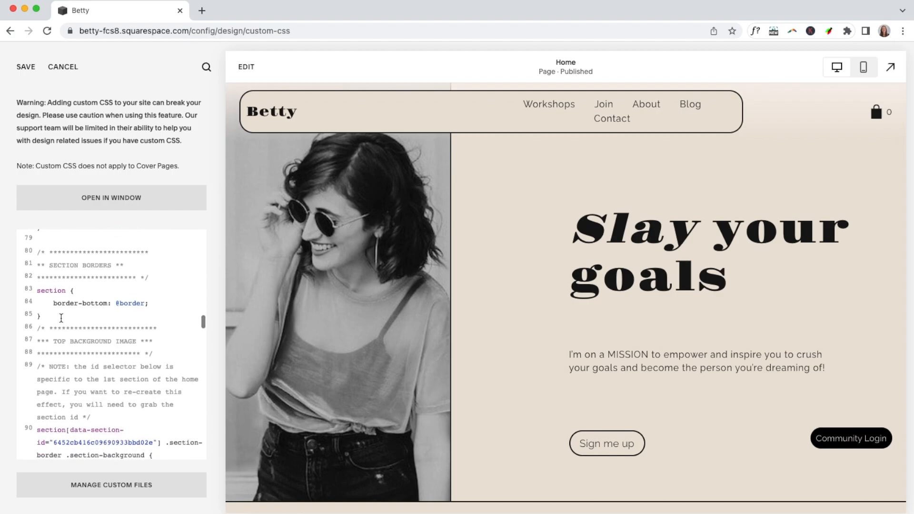
{"action": "scroll", "coordinate": [494, 336], "scroll_direction": "down", "scroll_amount": 3}
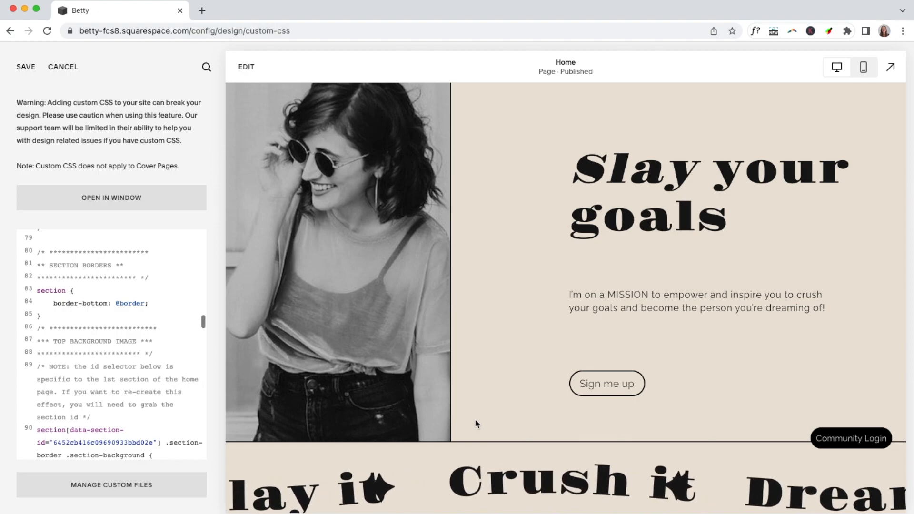
{"action": "scroll", "coordinate": [476, 423], "scroll_direction": "down", "scroll_amount": 3}
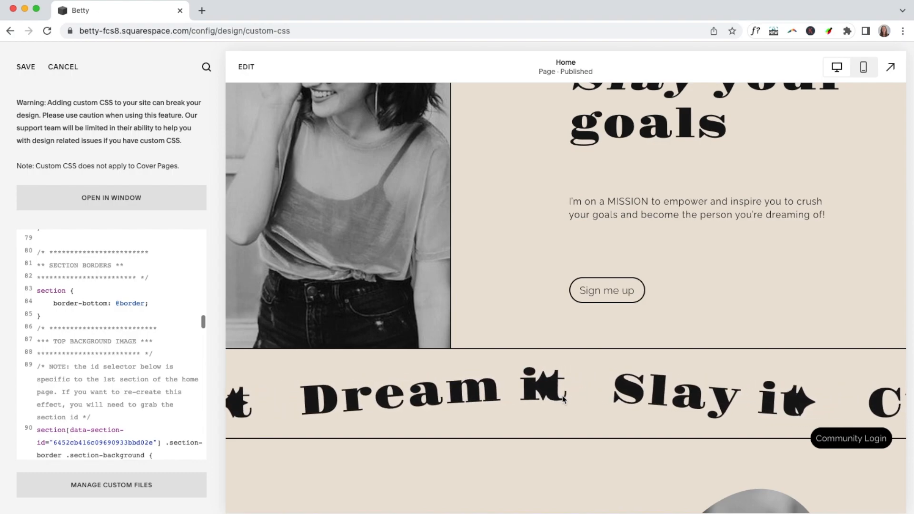
{"action": "left_click", "coordinate": [179, 27]}
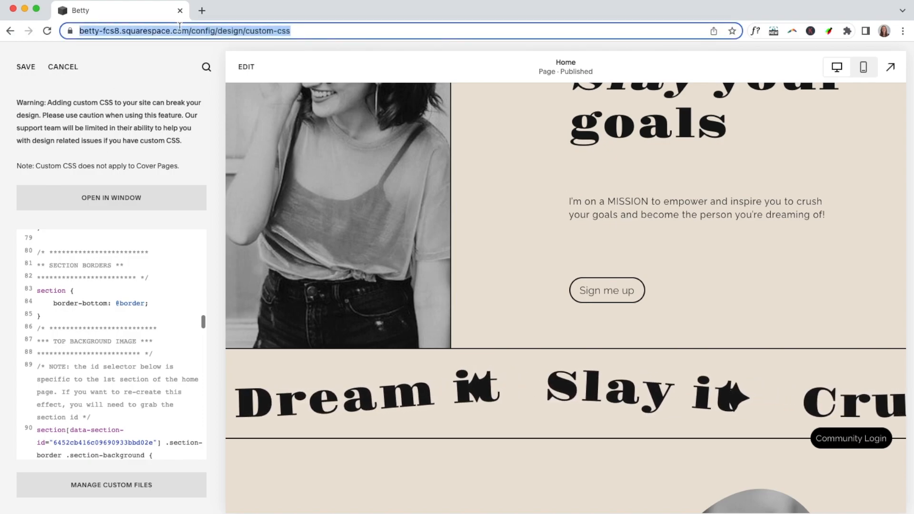
{"action": "left_click", "coordinate": [191, 30]}
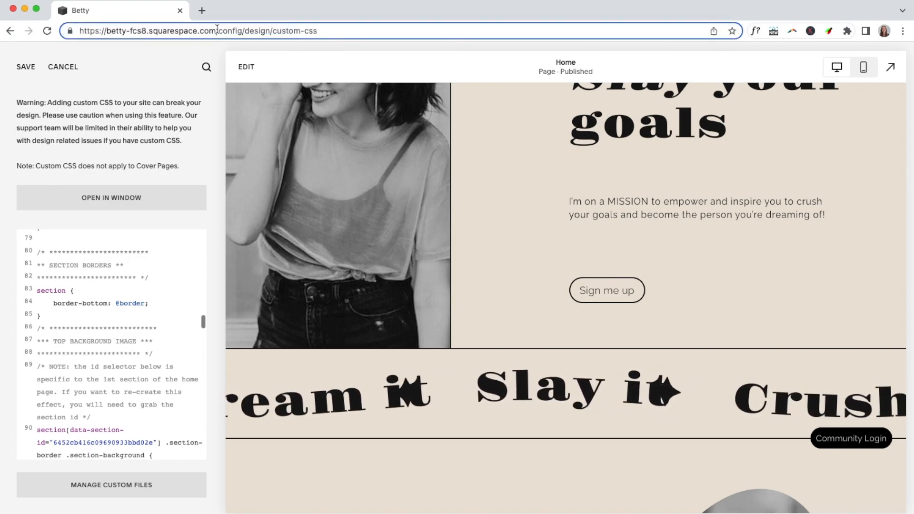
{"action": "left_click_drag", "start_coordinate": [217, 30], "coordinate": [81, 32]}
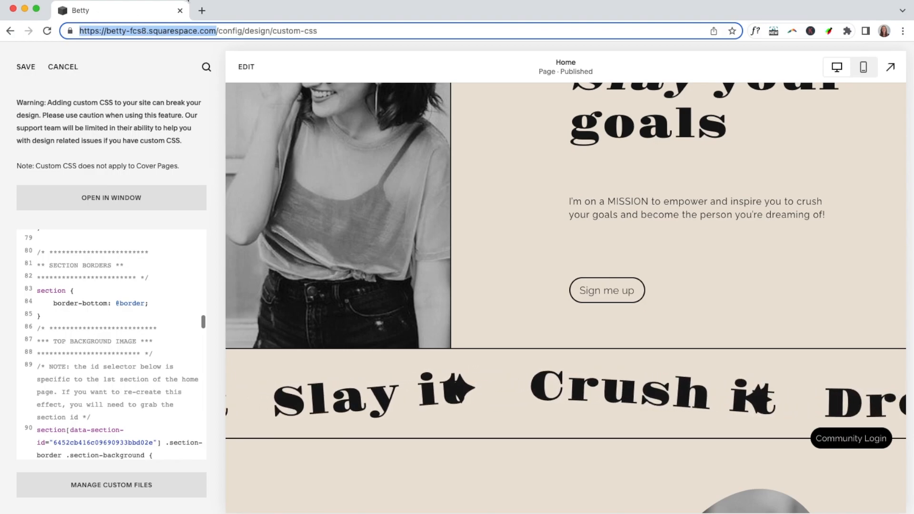
{"action": "left_click", "coordinate": [202, 10]}
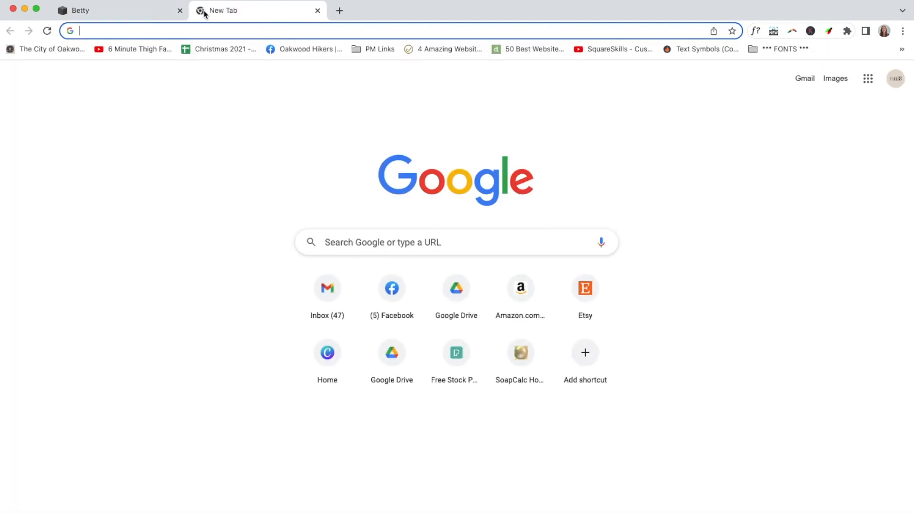
{"action": "left_click", "coordinate": [317, 10]}
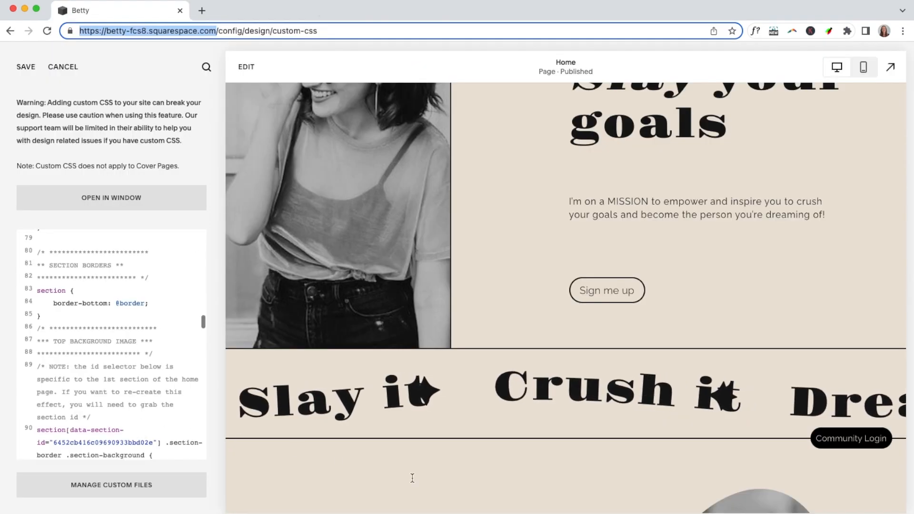
Switch to the Firefox window, view the scrolling text section on the live Betty home page, and minimize the window
{"action": "key", "text": "super+shift+n"}
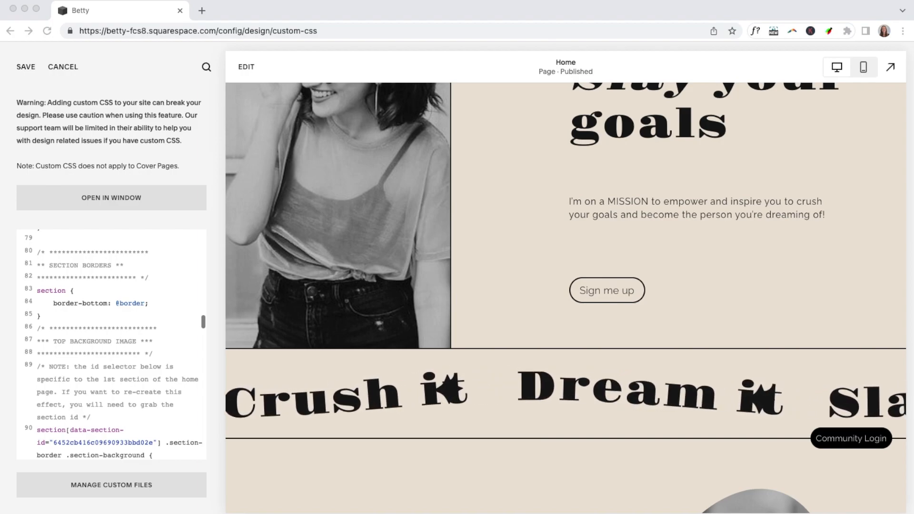
{"action": "left_click_drag", "start_coordinate": [0, 7], "coordinate": [518, 43]}
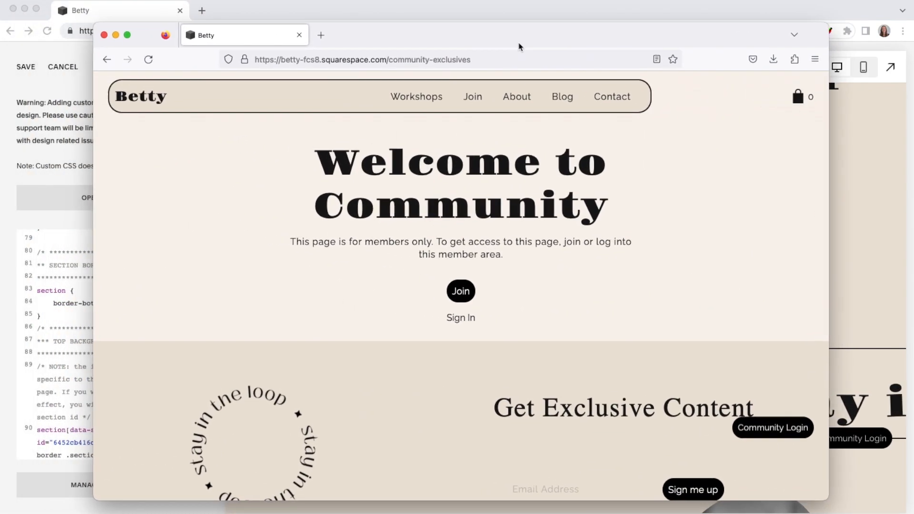
{"action": "left_click", "coordinate": [133, 94]}
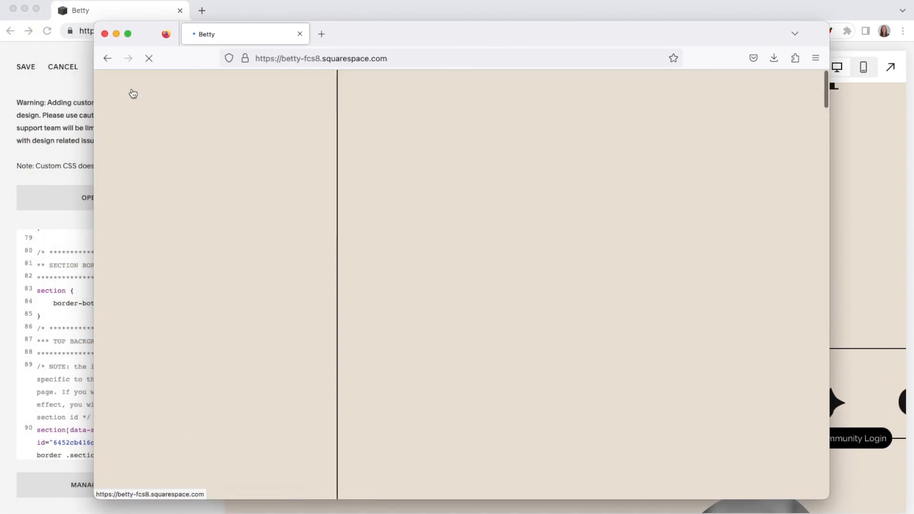
{"action": "scroll", "coordinate": [484, 304], "scroll_direction": "down", "scroll_amount": 2}
{"action": "scroll", "coordinate": [483, 303], "scroll_direction": "down", "scroll_amount": 5}
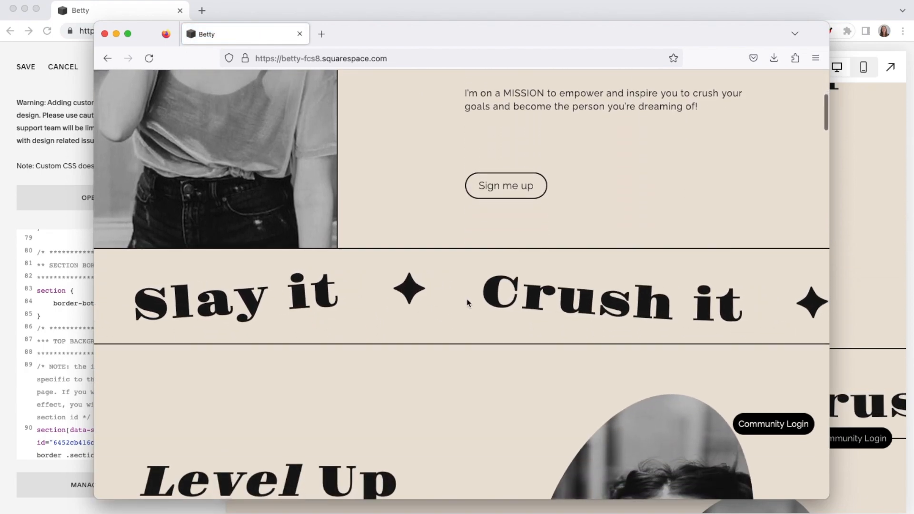
{"action": "left_click", "coordinate": [115, 34]}
Set the width in the TOP BACKGROUND IMAGE rule of the custom CSS to 50%
{"action": "scroll", "coordinate": [108, 349], "scroll_direction": "up", "scroll_amount": 1}
{"action": "scroll", "coordinate": [108, 352], "scroll_direction": "down", "scroll_amount": 4}
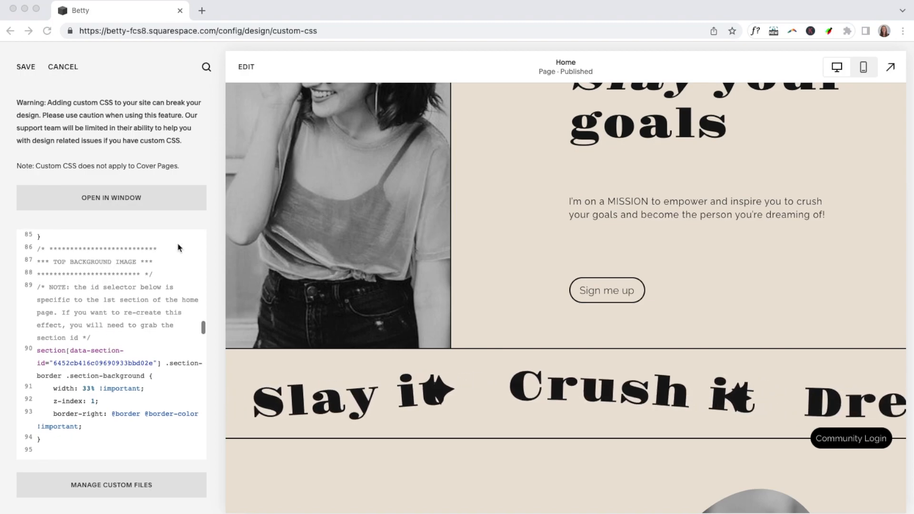
{"action": "scroll", "coordinate": [380, 251], "scroll_direction": "up", "scroll_amount": 5}
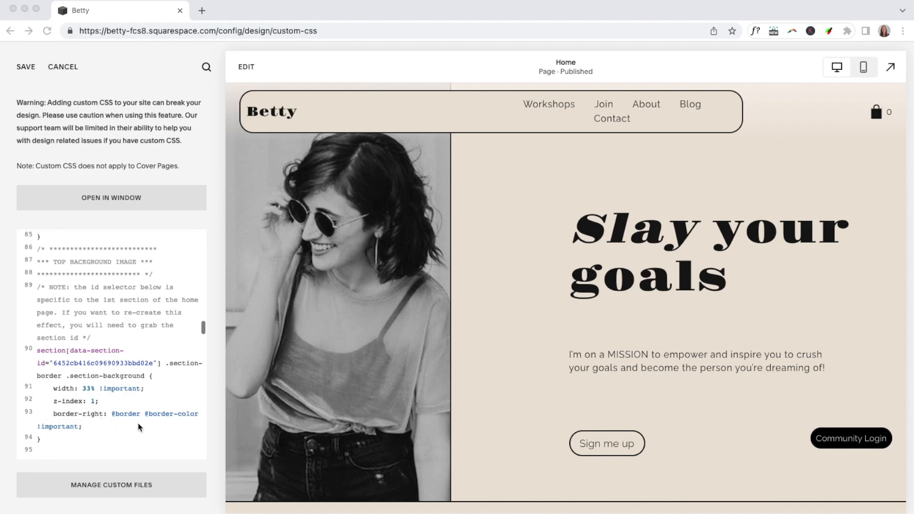
{"action": "left_click", "coordinate": [78, 396]}
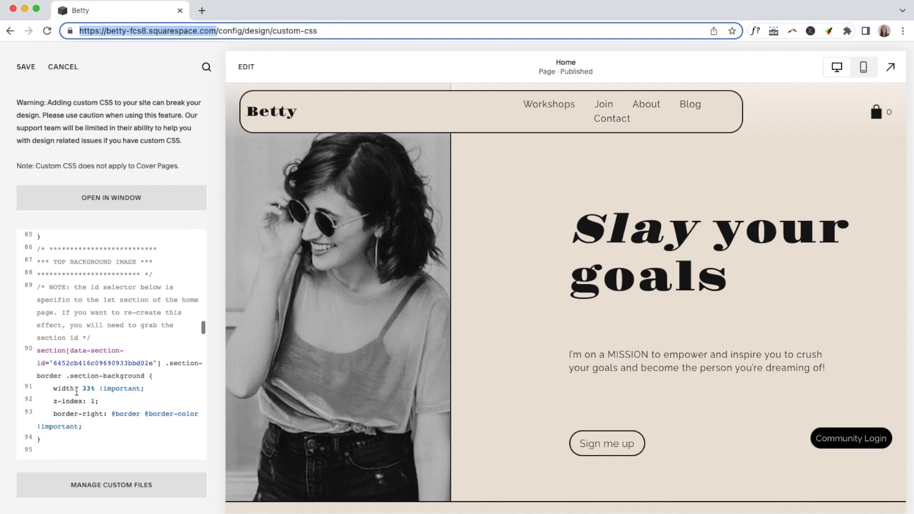
{"action": "left_click", "coordinate": [91, 388]}
{"action": "key", "text": "BackSpace"}
{"action": "key", "text": "BackSpace"}
{"action": "type", "text": "50"}
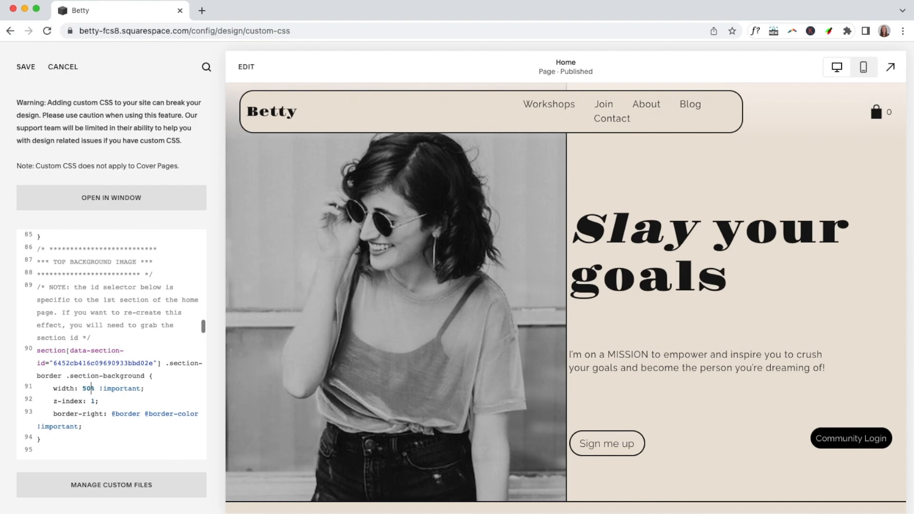
Change the top background image's width back to 33% in the custom CSS
{"action": "key", "text": "BackSpace"}
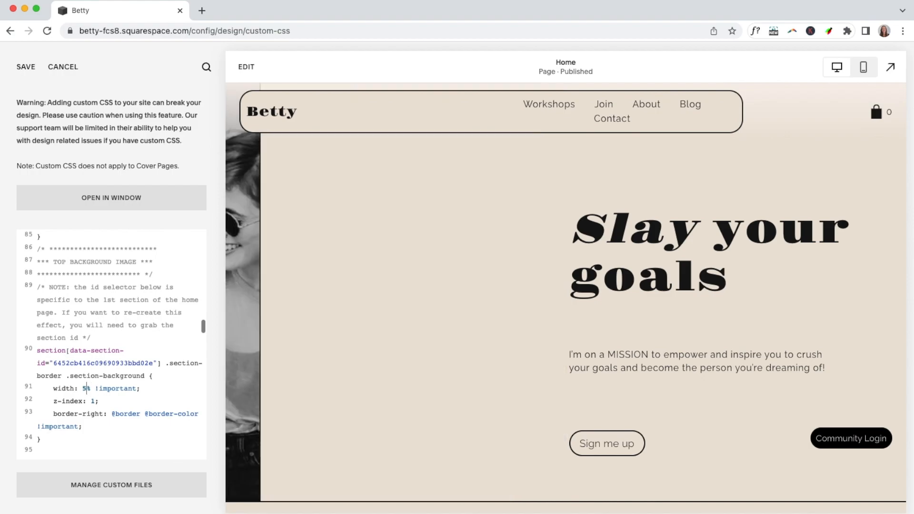
{"action": "key", "text": "BackSpace"}
{"action": "type", "text": "33"}
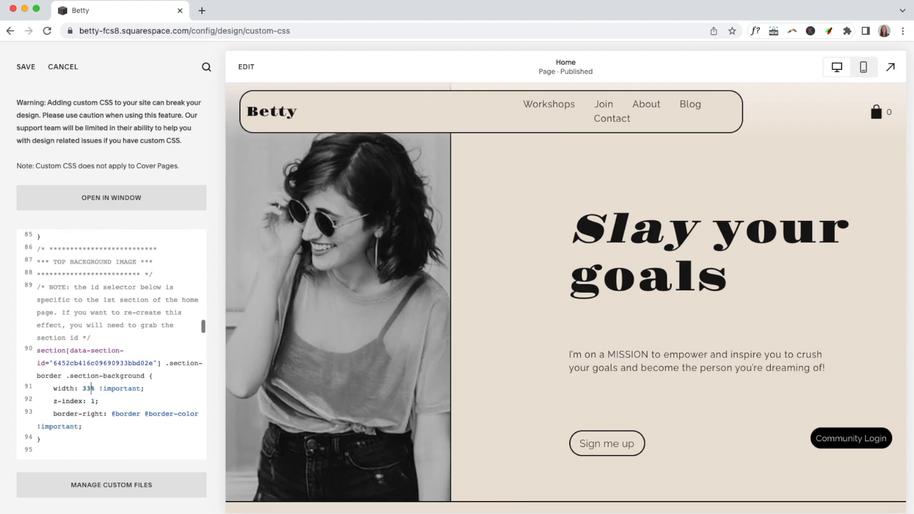
Highlight the section id in the TOP BACKGROUND IMAGE selector to examine which section the rule targets
{"action": "left_click", "coordinate": [75, 363]}
{"action": "left_click_drag", "start_coordinate": [162, 363], "coordinate": [36, 360]}
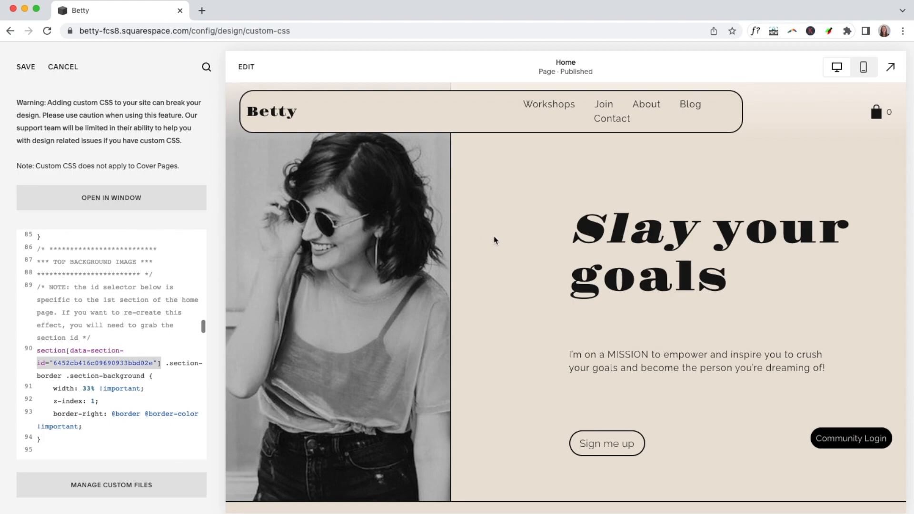
{"action": "double_click", "coordinate": [133, 362]}
{"action": "left_click", "coordinate": [162, 362]}
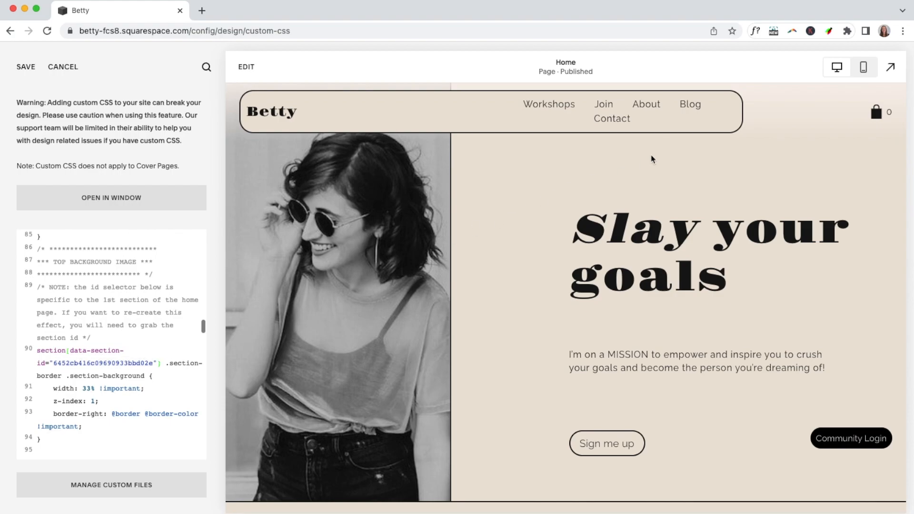
Reveal the page's ids with Squarespace ID Finder, pick the first section's id, and highlight the matching selector in the TOP BACKGROUND IMAGE rule
{"action": "left_click", "coordinate": [849, 32]}
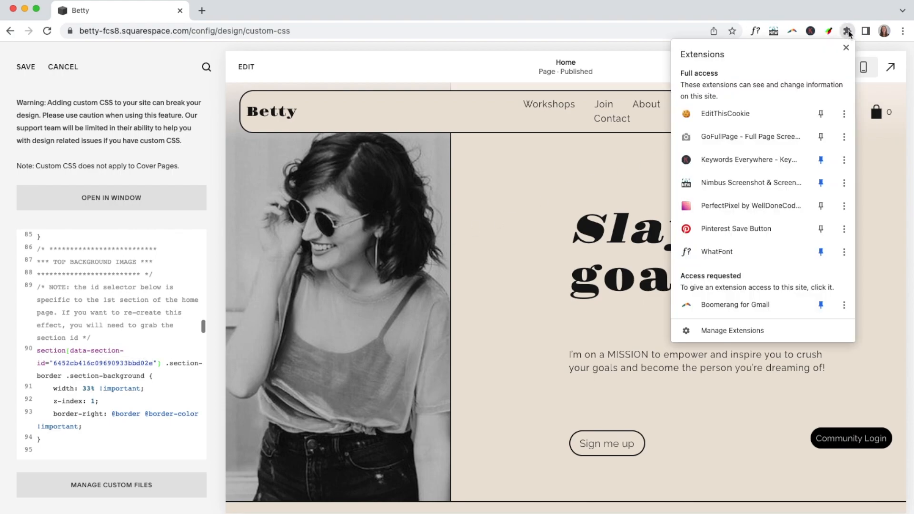
{"action": "scroll", "coordinate": [784, 162], "scroll_direction": "down", "scroll_amount": 4}
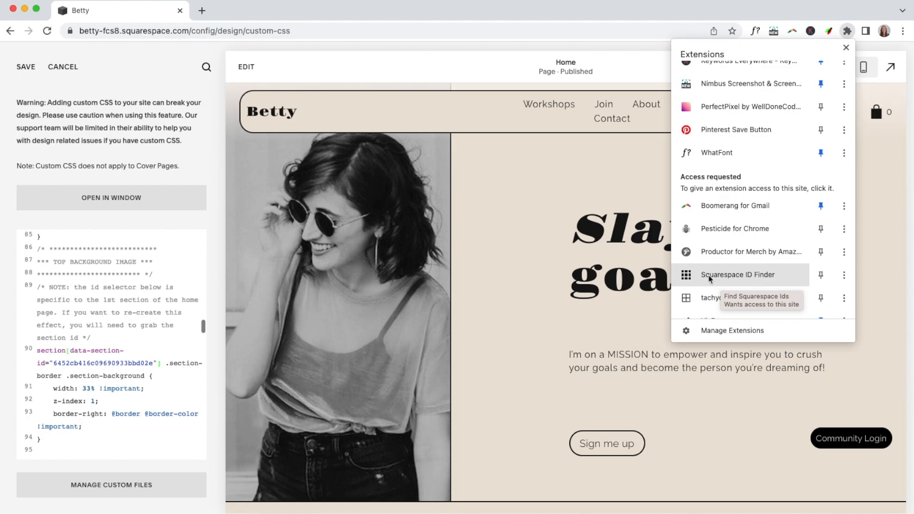
{"action": "left_click", "coordinate": [710, 279]}
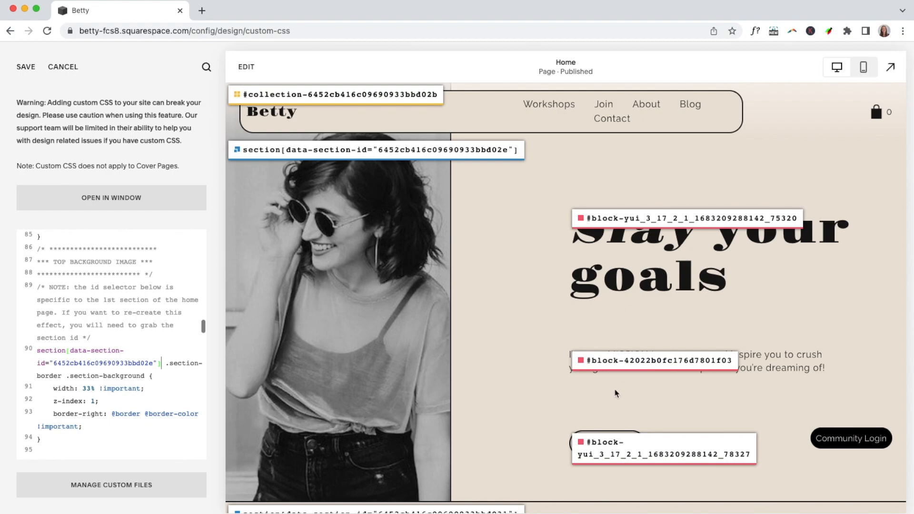
{"action": "left_click", "coordinate": [304, 151]}
{"action": "left_click_drag", "start_coordinate": [162, 363], "coordinate": [35, 359]}
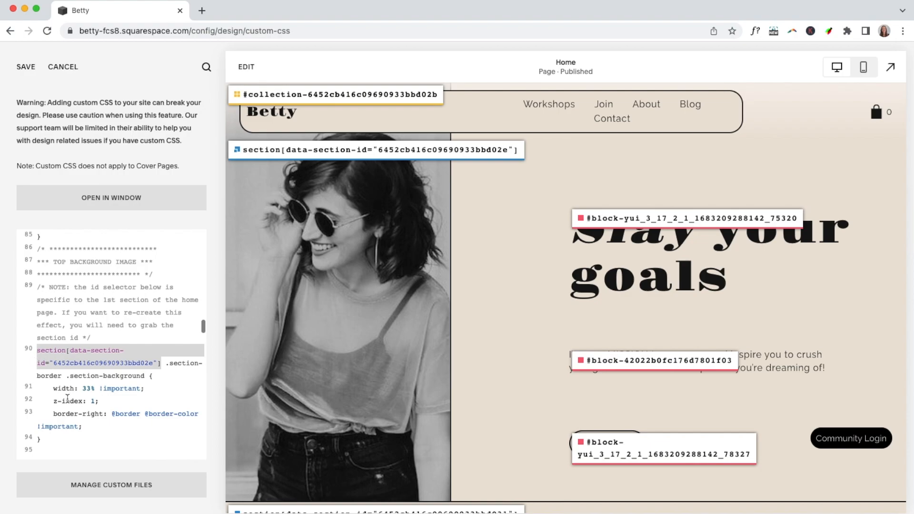
Bring up the SPINNER code in the custom CSS, hide the ID Finder labels, and show the "stay in the loop" section in the preview
{"action": "left_click", "coordinate": [52, 446]}
{"action": "scroll", "coordinate": [51, 446], "scroll_direction": "down", "scroll_amount": 2}
{"action": "scroll", "coordinate": [52, 446], "scroll_direction": "down", "scroll_amount": 5}
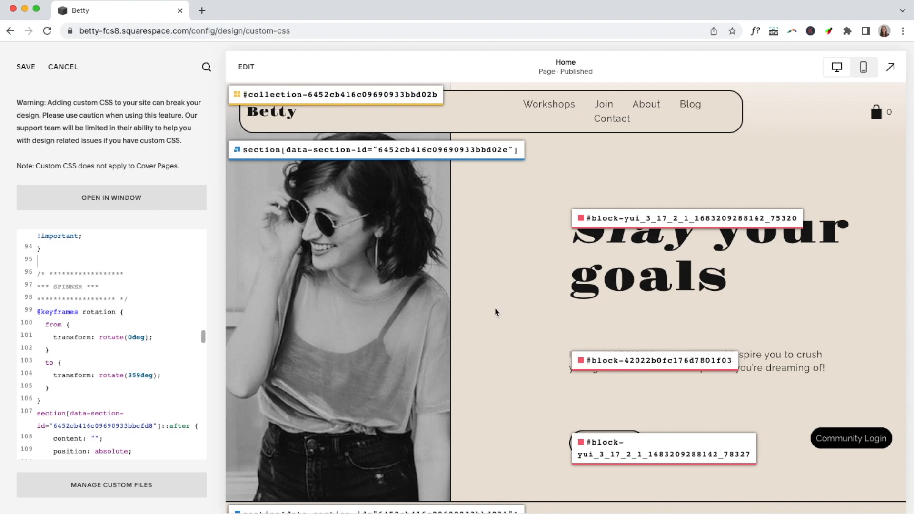
{"action": "left_click", "coordinate": [847, 31]}
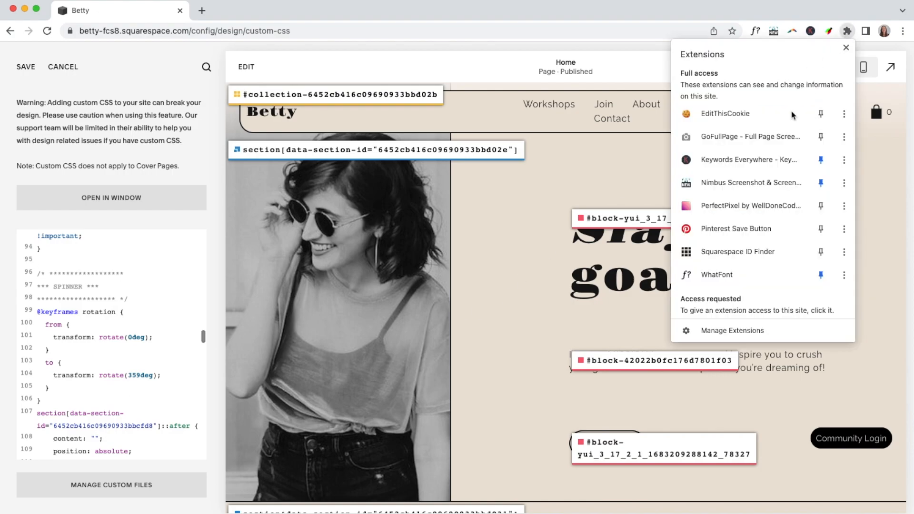
{"action": "left_click", "coordinate": [729, 249]}
{"action": "scroll", "coordinate": [544, 322], "scroll_direction": "down", "scroll_amount": 10}
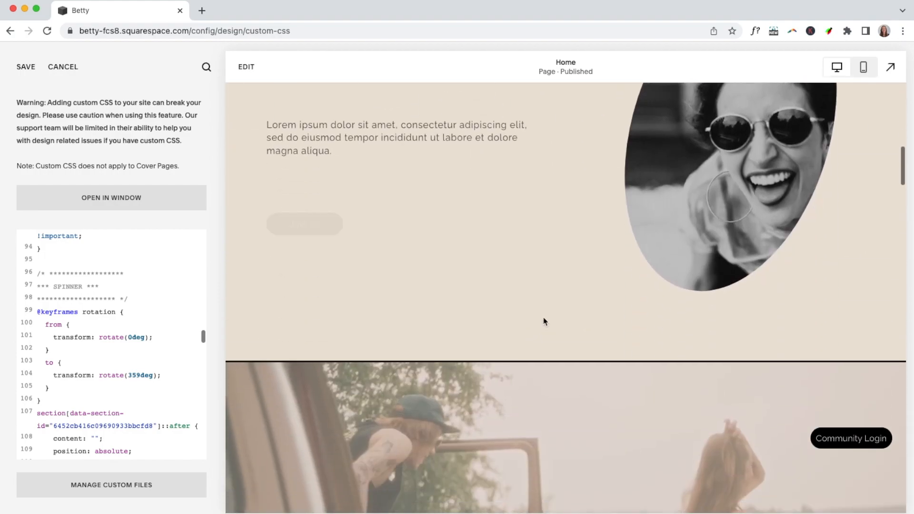
{"action": "scroll", "coordinate": [544, 321], "scroll_direction": "down", "scroll_amount": 15}
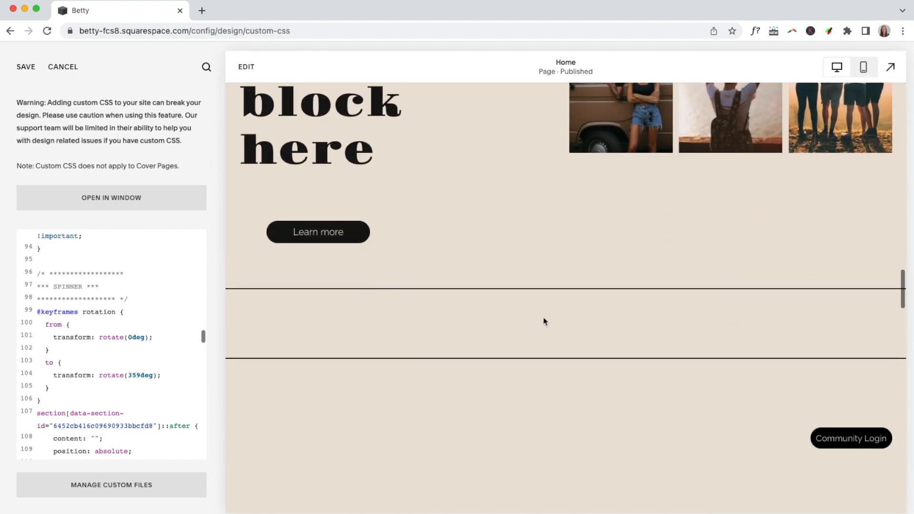
{"action": "scroll", "coordinate": [544, 322], "scroll_direction": "down", "scroll_amount": 15}
{"action": "scroll", "coordinate": [544, 318], "scroll_direction": "down", "scroll_amount": 15}
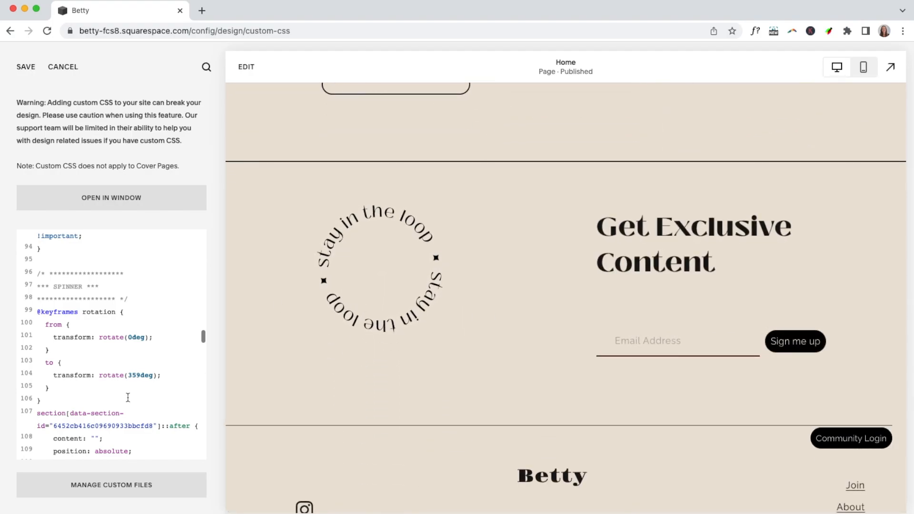
Highlight the rotation keyframes name and the section selector of the ::after rule to examine how the SPINNER code is set up
{"action": "double_click", "coordinate": [91, 312]}
{"action": "scroll", "coordinate": [91, 312], "scroll_direction": "down", "scroll_amount": 1}
{"action": "scroll", "coordinate": [90, 311], "scroll_direction": "down", "scroll_amount": 3}
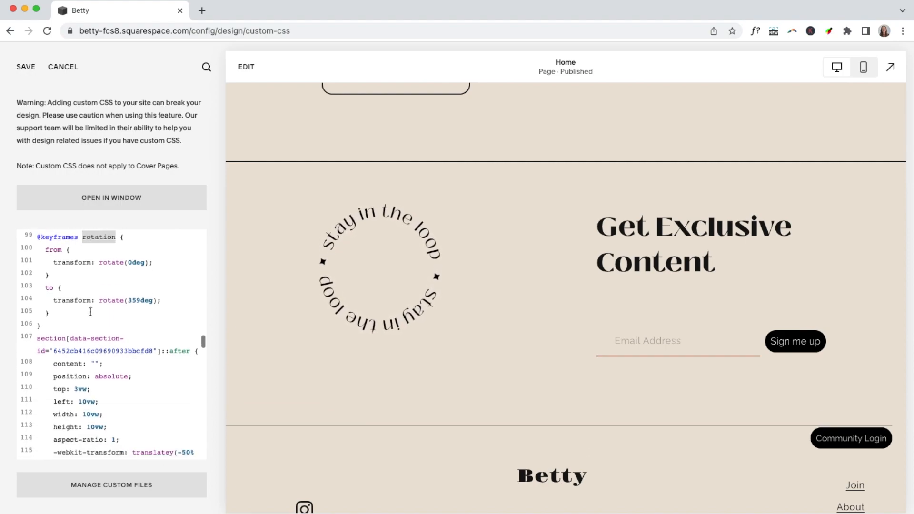
{"action": "scroll", "coordinate": [90, 312], "scroll_direction": "down", "scroll_amount": 1}
{"action": "scroll", "coordinate": [91, 311], "scroll_direction": "down", "scroll_amount": 1}
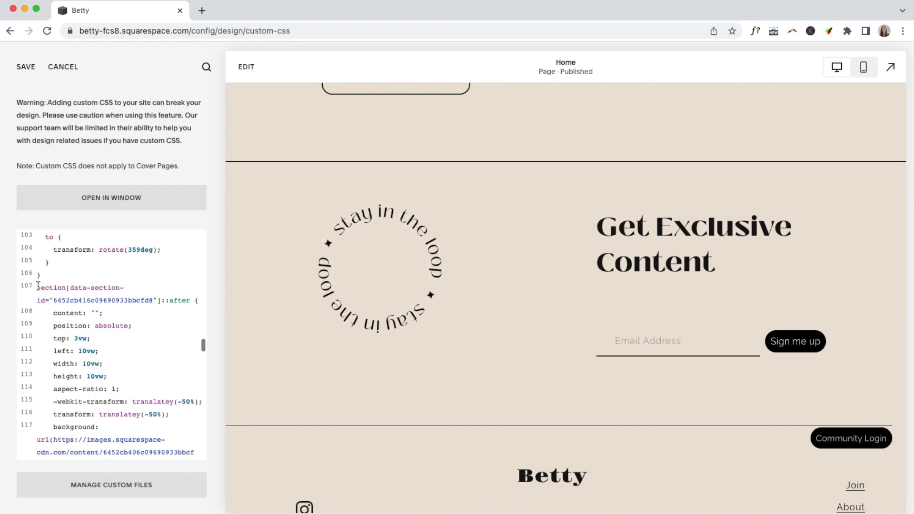
{"action": "left_click_drag", "start_coordinate": [37, 287], "coordinate": [161, 299]}
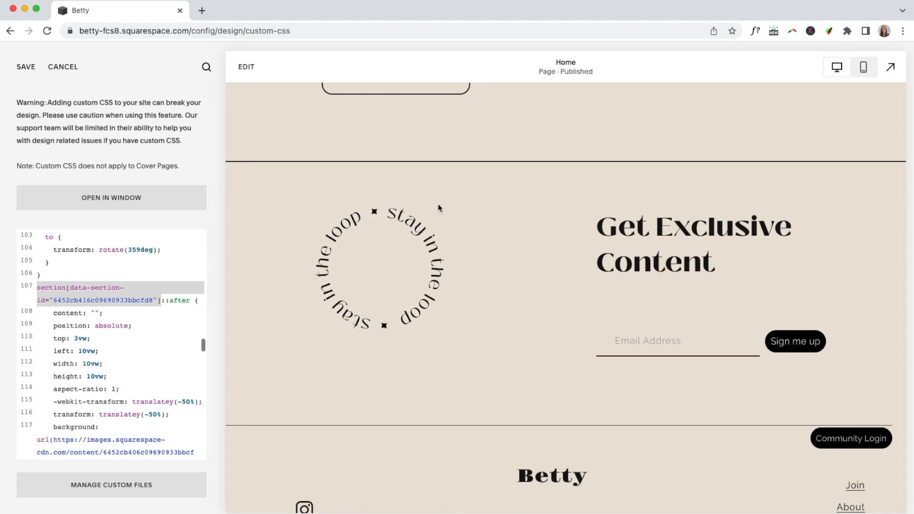
Reveal the ids with Squarespace ID Finder to check the "stay in the loop" section's id against the spinner selector
{"action": "left_click", "coordinate": [847, 31]}
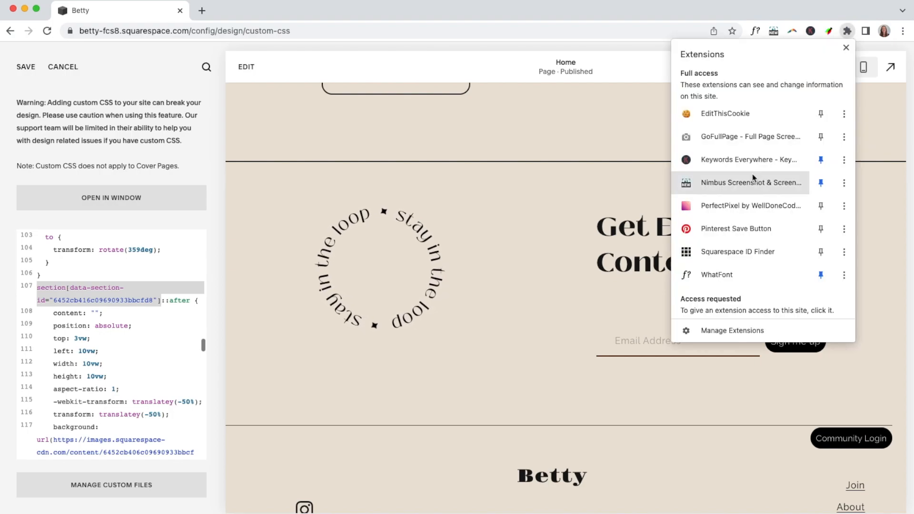
{"action": "left_click", "coordinate": [737, 249]}
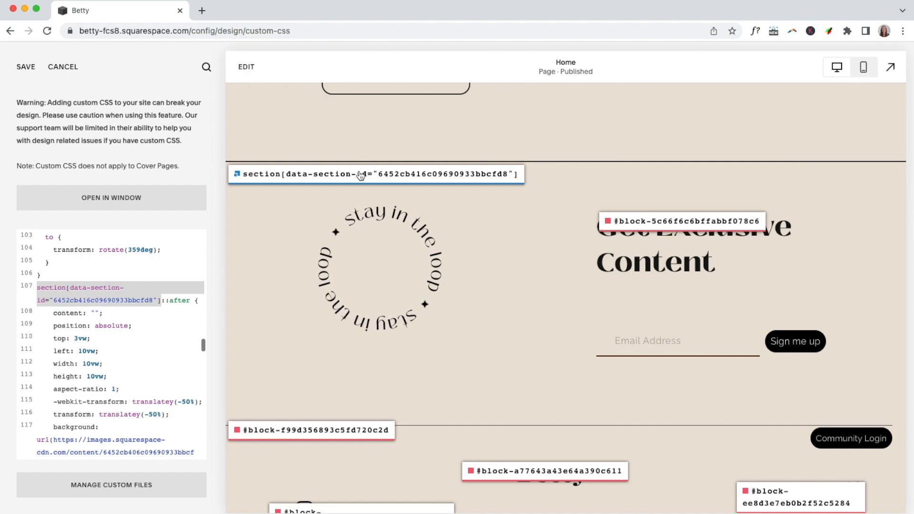
{"action": "left_click", "coordinate": [147, 352]}
Highlight the image URL and the whole background declaration in the spinner rule to examine where the spinning image is set
{"action": "scroll", "coordinate": [147, 352], "scroll_direction": "down", "scroll_amount": 3}
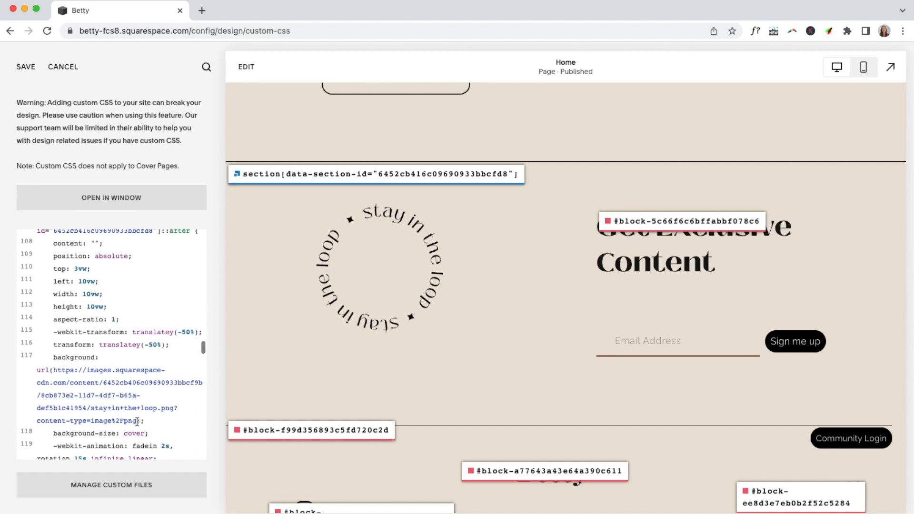
{"action": "left_click_drag", "start_coordinate": [137, 421], "coordinate": [53, 370]}
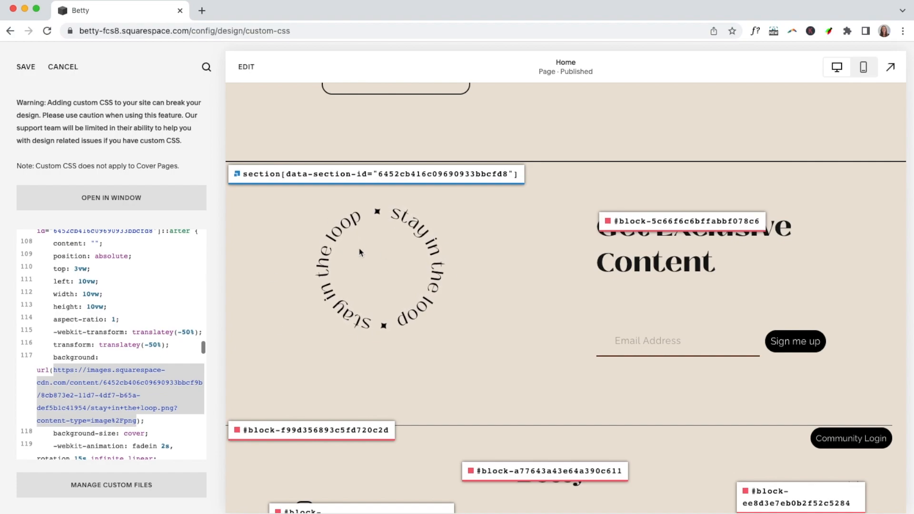
{"action": "double_click", "coordinate": [61, 357]}
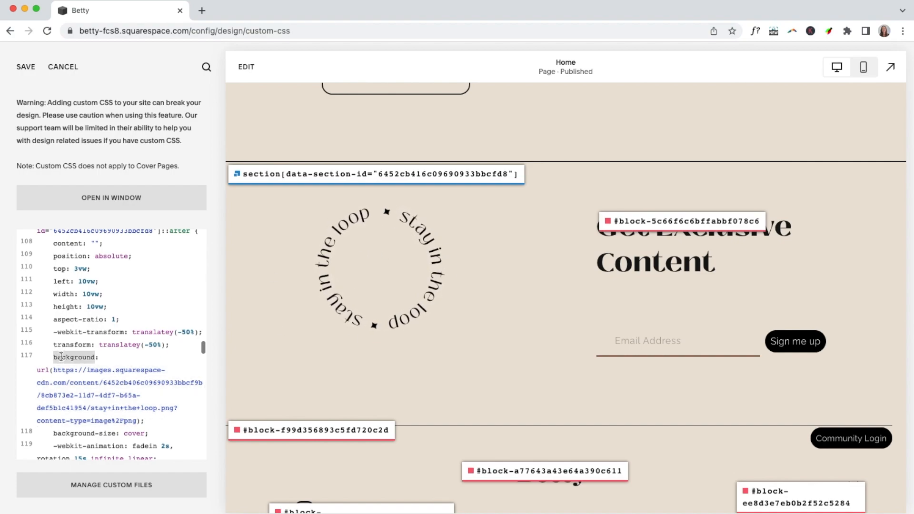
{"action": "left_click", "coordinate": [61, 357]}
{"action": "left_click_drag", "start_coordinate": [53, 357], "coordinate": [146, 417]}
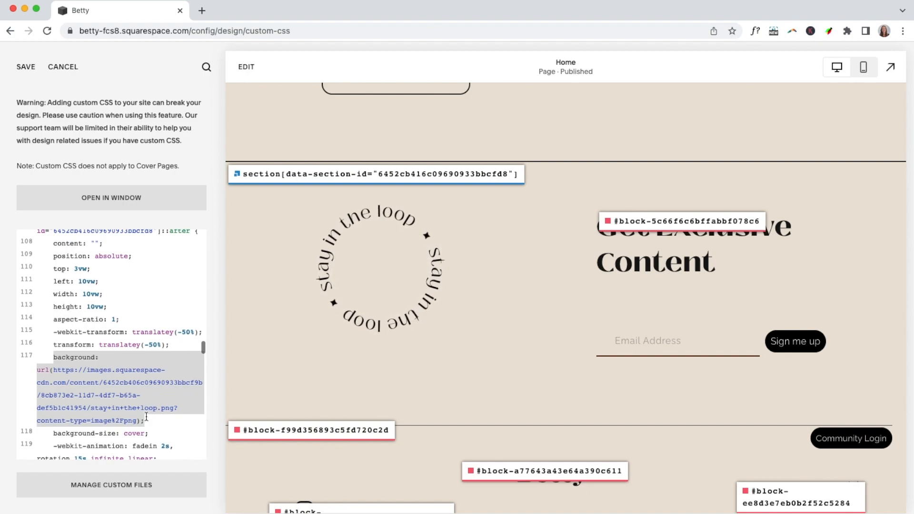
{"action": "left_click", "coordinate": [72, 357]}
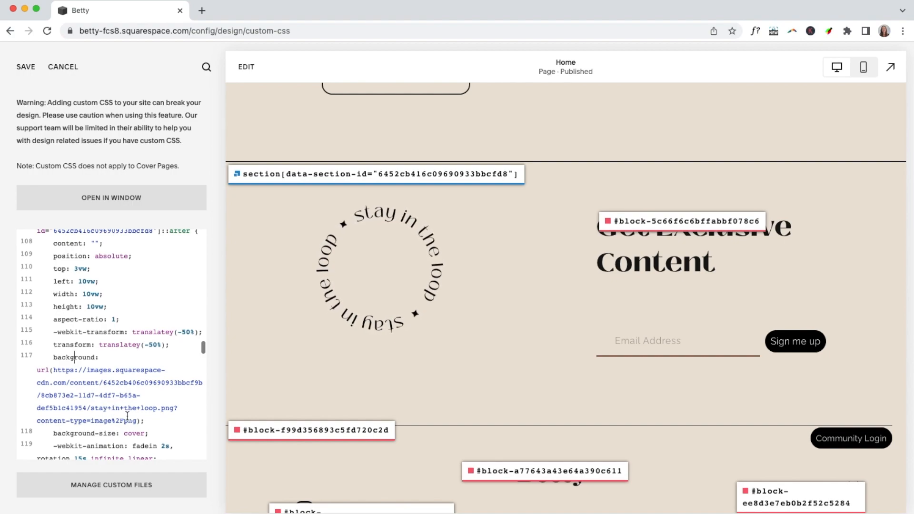
Examine the remaining spinner rules for animation, size and position, highlighting the media query with a max-width of 576px
{"action": "scroll", "coordinate": [104, 404], "scroll_direction": "down", "scroll_amount": 1}
{"action": "scroll", "coordinate": [104, 404], "scroll_direction": "down", "scroll_amount": 2}
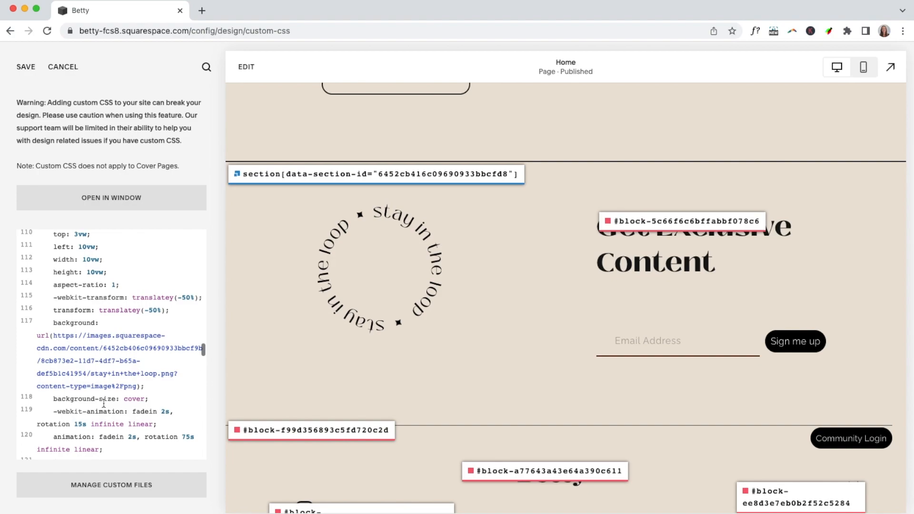
{"action": "scroll", "coordinate": [104, 404], "scroll_direction": "down", "scroll_amount": 5}
{"action": "scroll", "coordinate": [104, 404], "scroll_direction": "down", "scroll_amount": 8}
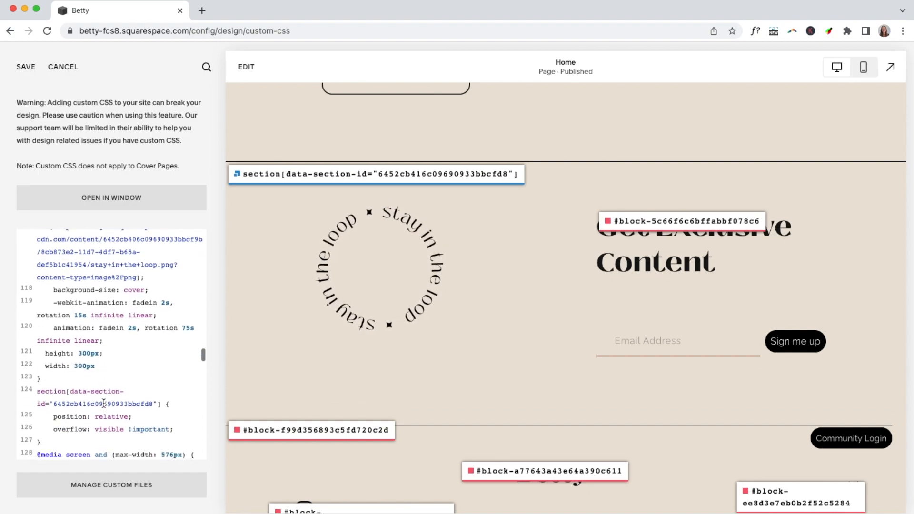
{"action": "scroll", "coordinate": [104, 404], "scroll_direction": "down", "scroll_amount": 2}
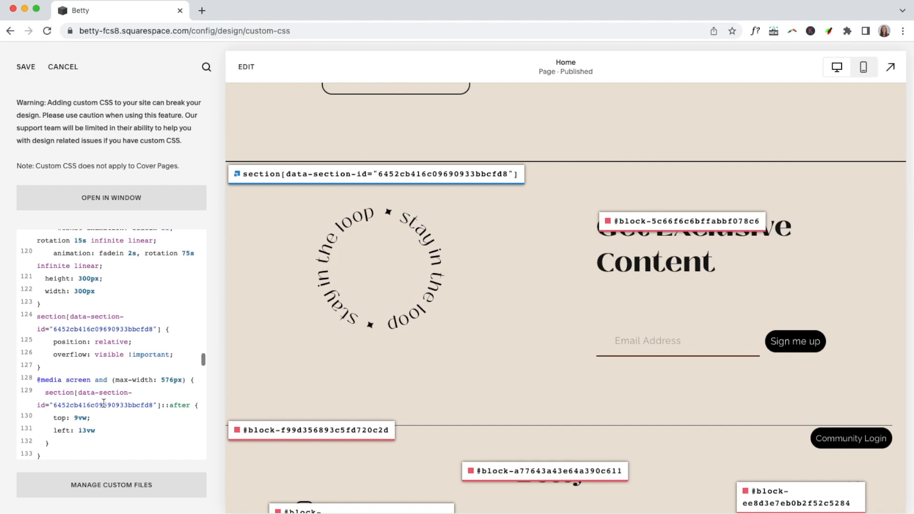
{"action": "scroll", "coordinate": [104, 403], "scroll_direction": "down", "scroll_amount": 5}
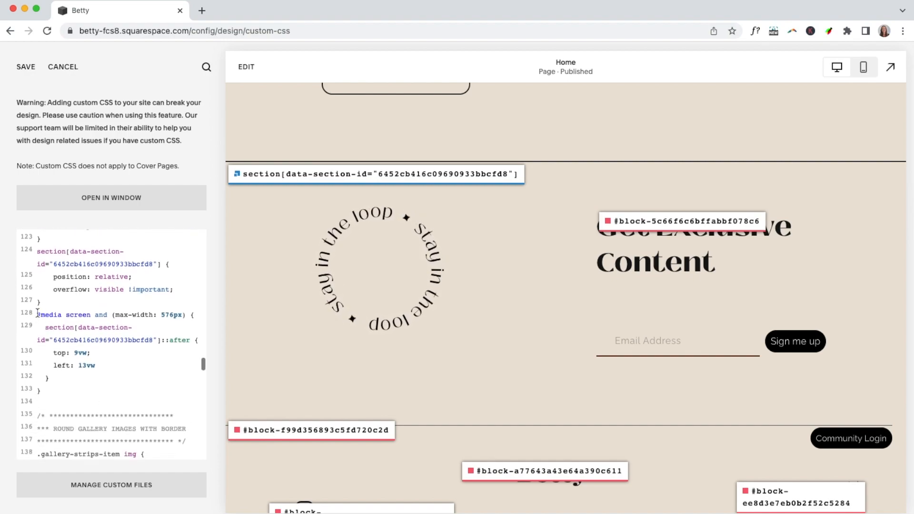
{"action": "left_click_drag", "start_coordinate": [37, 314], "coordinate": [182, 313]}
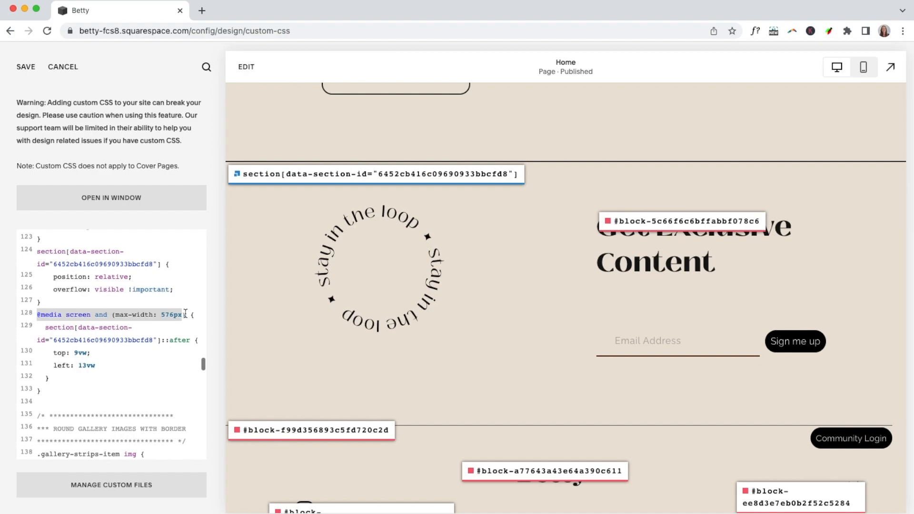
{"action": "left_click", "coordinate": [186, 315]}
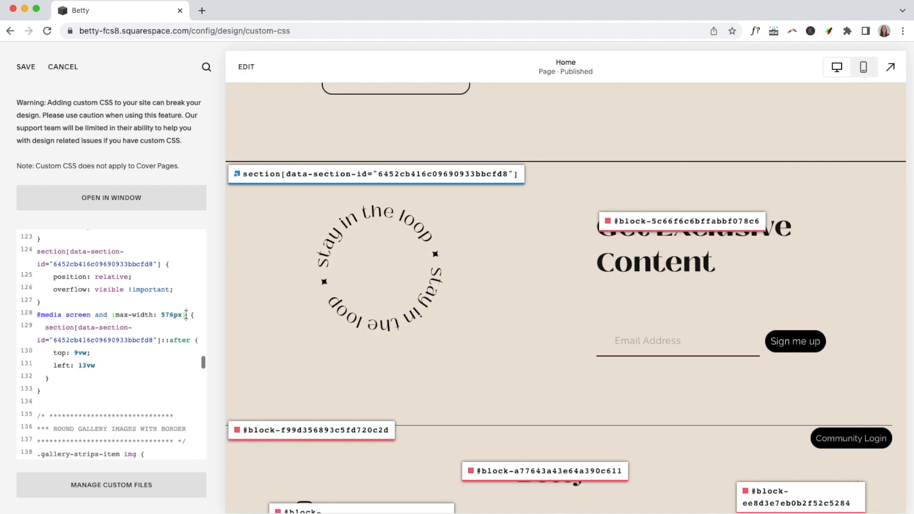
Examine the ROUND GALLERY IMAGES WITH BORDER rules alongside the blog post cards in the home page preview
{"action": "left_click", "coordinate": [107, 391]}
{"action": "scroll", "coordinate": [107, 390], "scroll_direction": "down", "scroll_amount": 1}
{"action": "scroll", "coordinate": [107, 390], "scroll_direction": "down", "scroll_amount": 5}
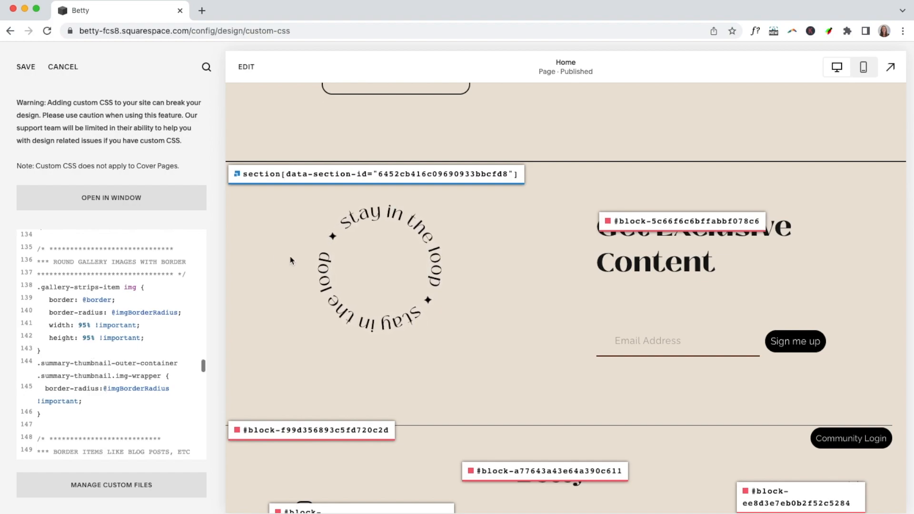
{"action": "scroll", "coordinate": [291, 260], "scroll_direction": "up", "scroll_amount": 5}
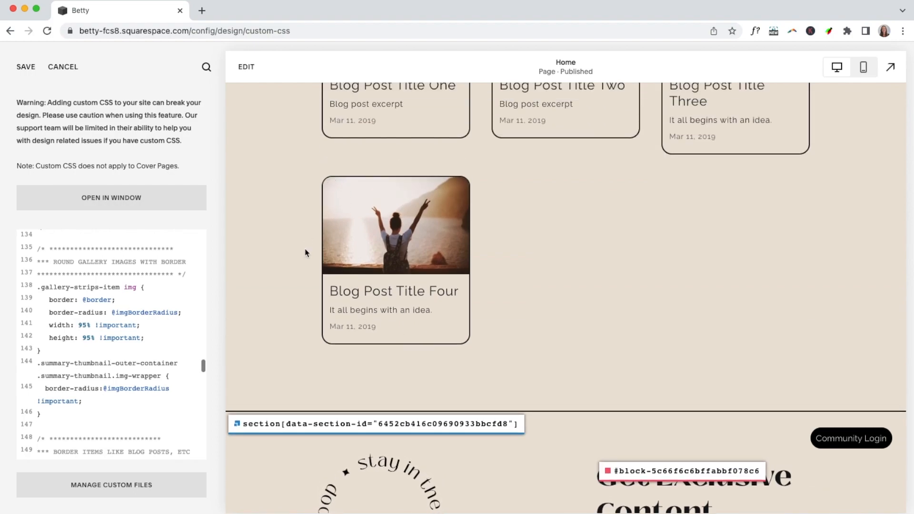
{"action": "scroll", "coordinate": [118, 328], "scroll_direction": "down", "scroll_amount": 3}
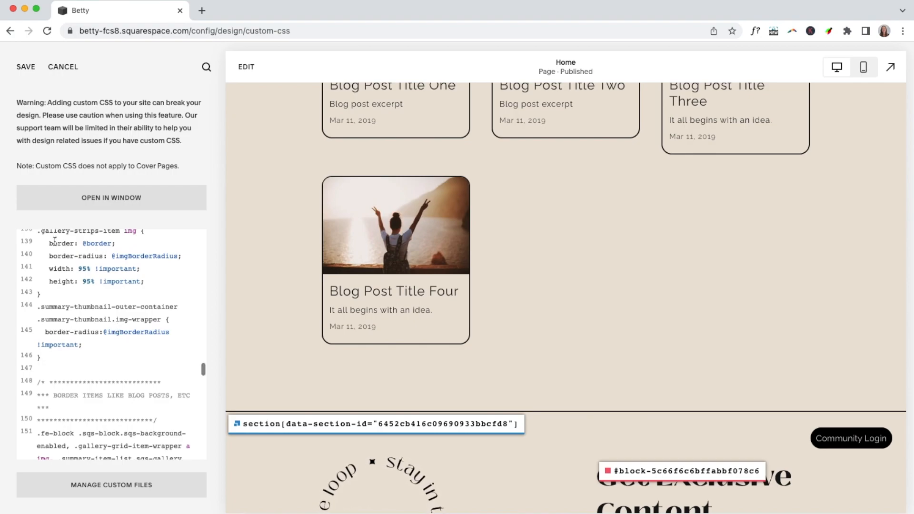
{"action": "scroll", "coordinate": [55, 241], "scroll_direction": "down", "scroll_amount": 3}
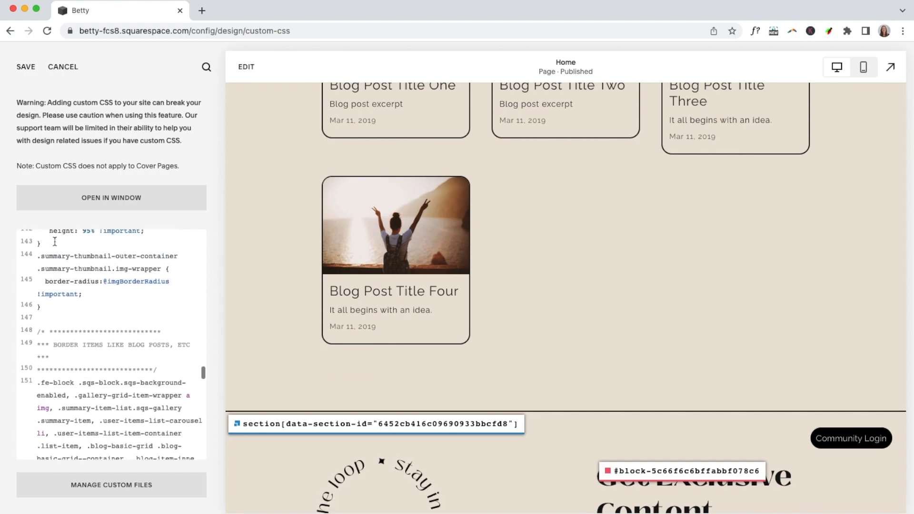
{"action": "double_click", "coordinate": [114, 281]}
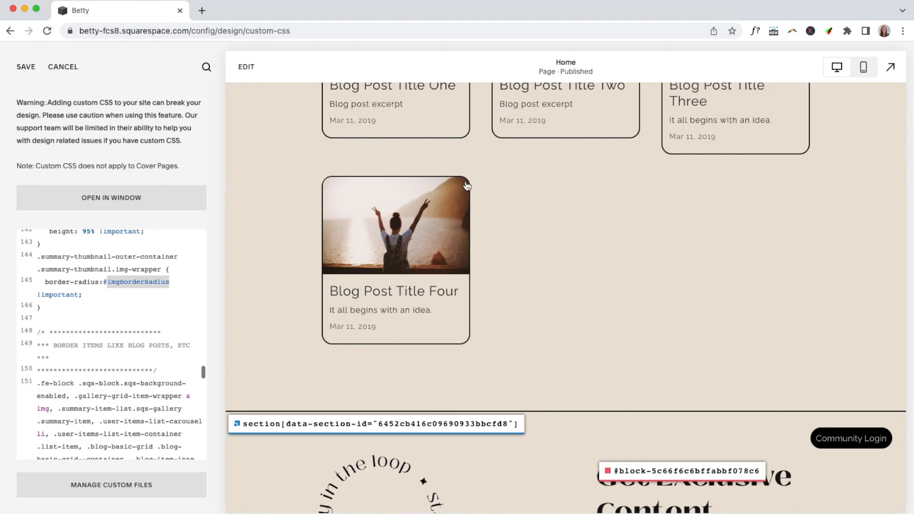
{"action": "scroll", "coordinate": [168, 324], "scroll_direction": "up", "scroll_amount": 20}
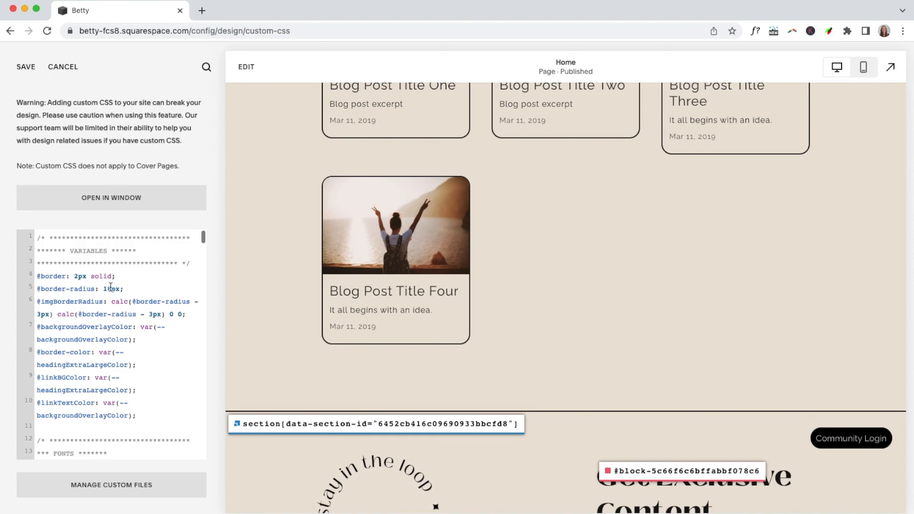
{"action": "triple_click", "coordinate": [56, 303]}
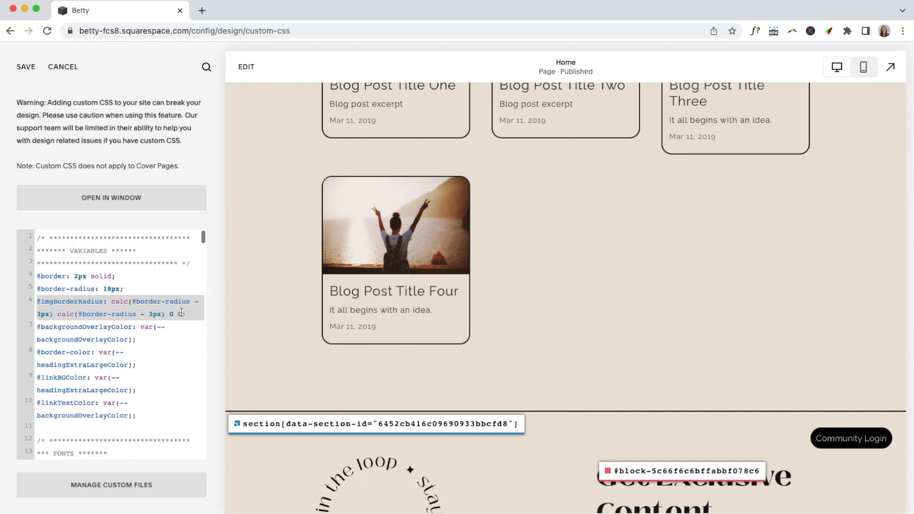
Examine the BORDER ITEMS LIKE BLOG POSTS, ETC rules for the border, image corner radius and padding of cards and list items
{"action": "scroll", "coordinate": [182, 310], "scroll_direction": "down", "scroll_amount": 15}
{"action": "scroll", "coordinate": [182, 310], "scroll_direction": "down", "scroll_amount": 20}
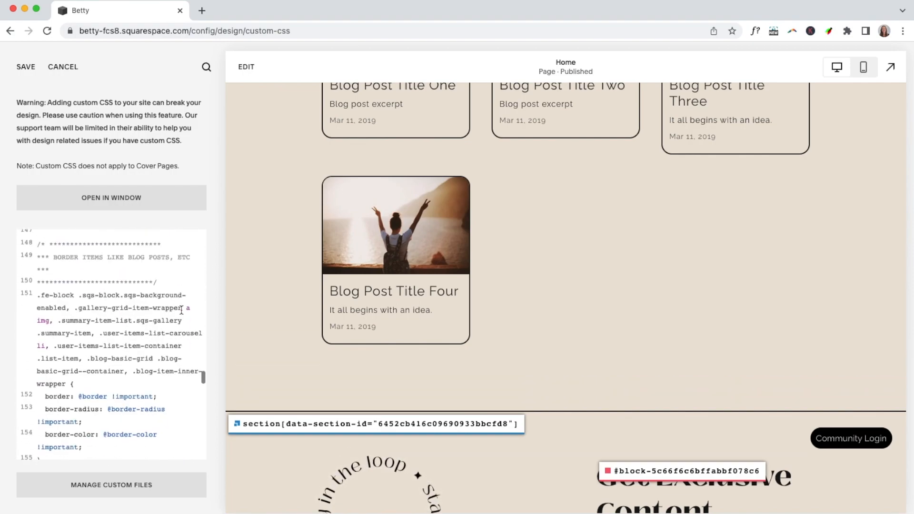
{"action": "scroll", "coordinate": [181, 310], "scroll_direction": "up", "scroll_amount": 2}
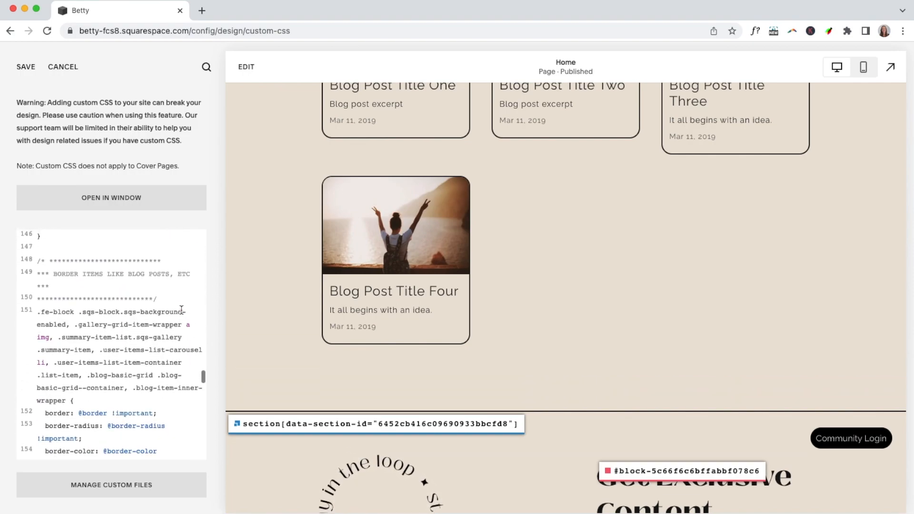
{"action": "scroll", "coordinate": [182, 310], "scroll_direction": "down", "scroll_amount": 3}
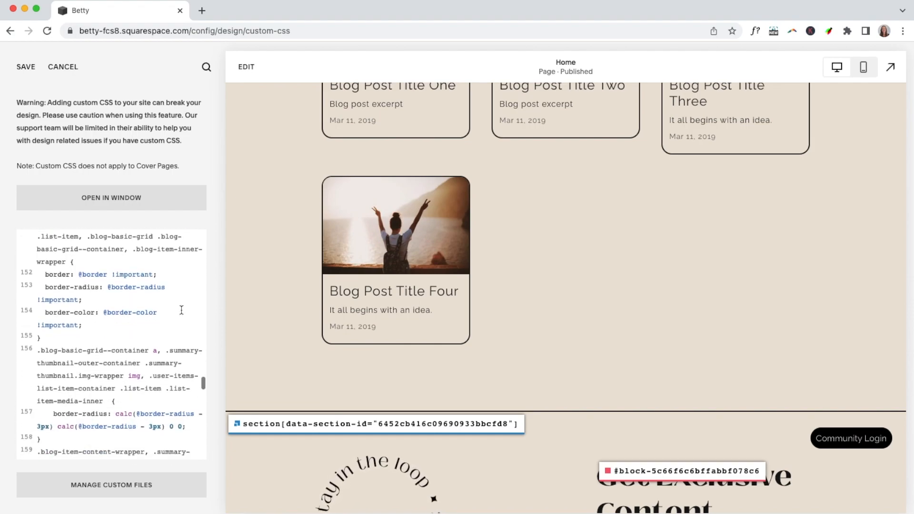
{"action": "scroll", "coordinate": [181, 309], "scroll_direction": "down", "scroll_amount": 3}
{"action": "scroll", "coordinate": [181, 310], "scroll_direction": "down", "scroll_amount": 4}
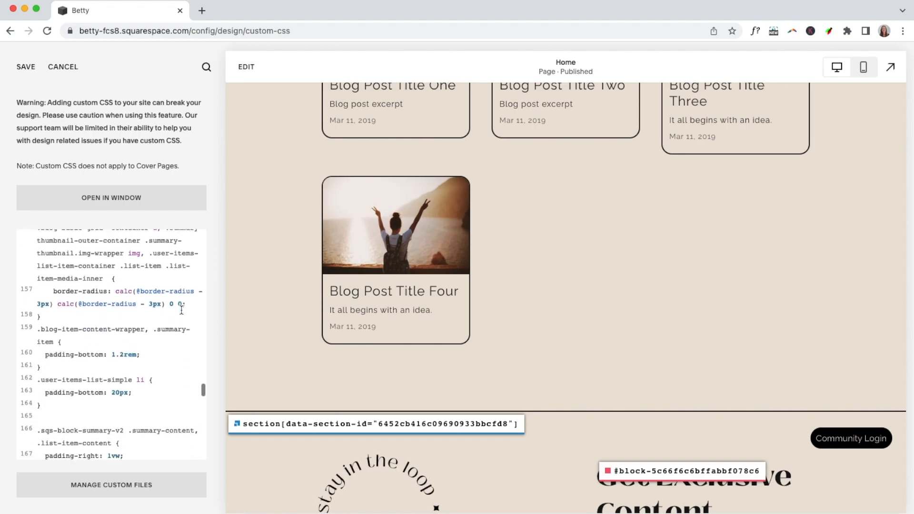
{"action": "scroll", "coordinate": [182, 310], "scroll_direction": "down", "scroll_amount": 1}
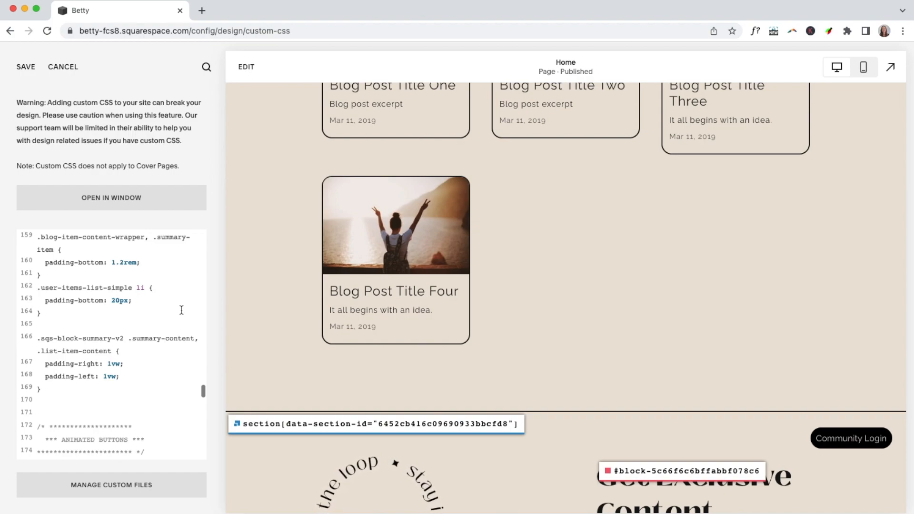
Examine the ANIMATED BUTTONS rules, including the floating keyframes and the primary button hover colors
{"action": "scroll", "coordinate": [181, 309], "scroll_direction": "down", "scroll_amount": 3}
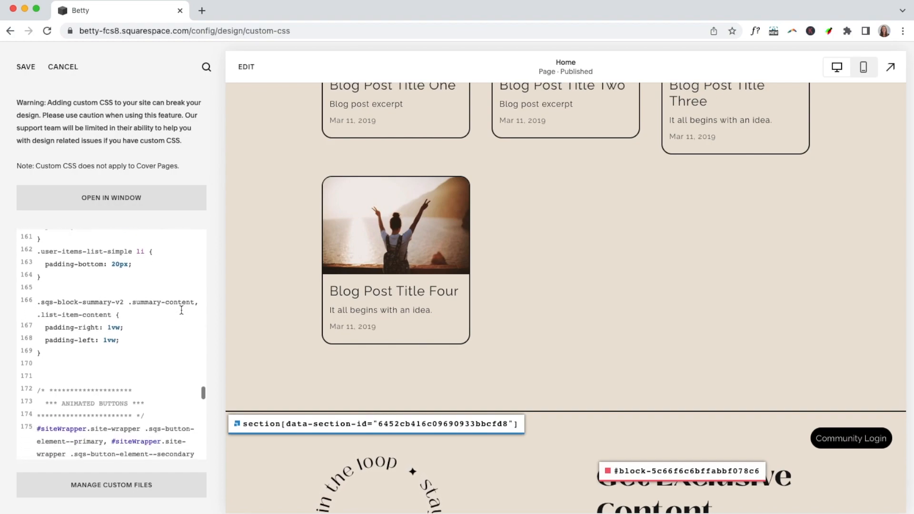
{"action": "scroll", "coordinate": [182, 310], "scroll_direction": "down", "scroll_amount": 10}
{"action": "scroll", "coordinate": [182, 309], "scroll_direction": "down", "scroll_amount": 9}
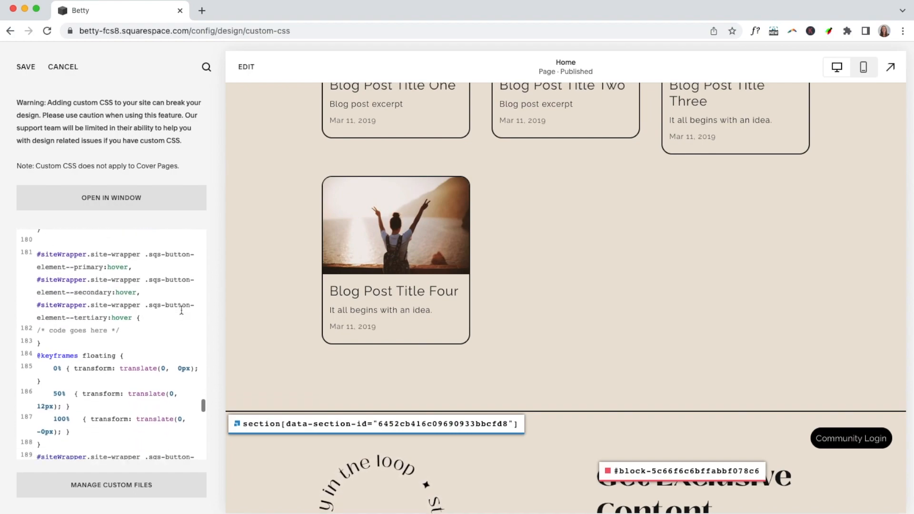
{"action": "scroll", "coordinate": [181, 309], "scroll_direction": "down", "scroll_amount": 3}
{"action": "scroll", "coordinate": [182, 310], "scroll_direction": "down", "scroll_amount": 11}
{"action": "scroll", "coordinate": [181, 310], "scroll_direction": "down", "scroll_amount": 6}
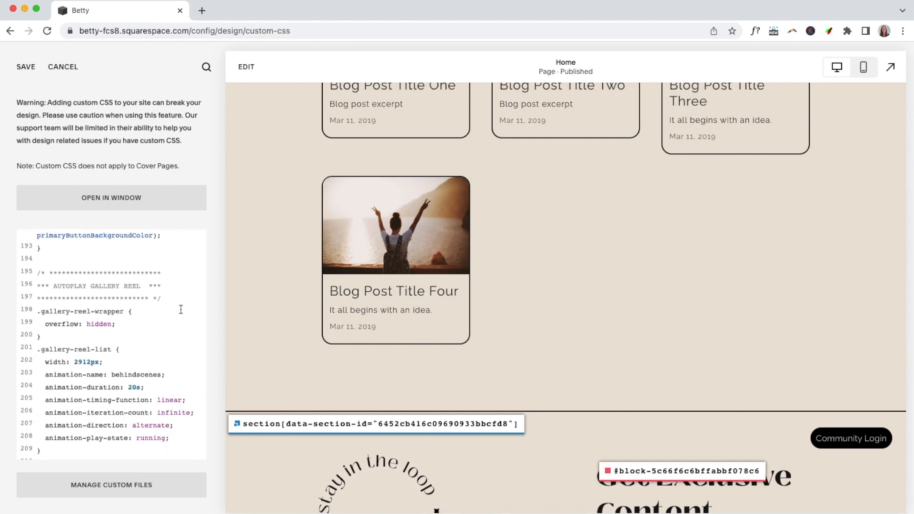
{"action": "scroll", "coordinate": [181, 309], "scroll_direction": "down", "scroll_amount": 2}
{"action": "scroll", "coordinate": [180, 309], "scroll_direction": "up", "scroll_amount": 14}
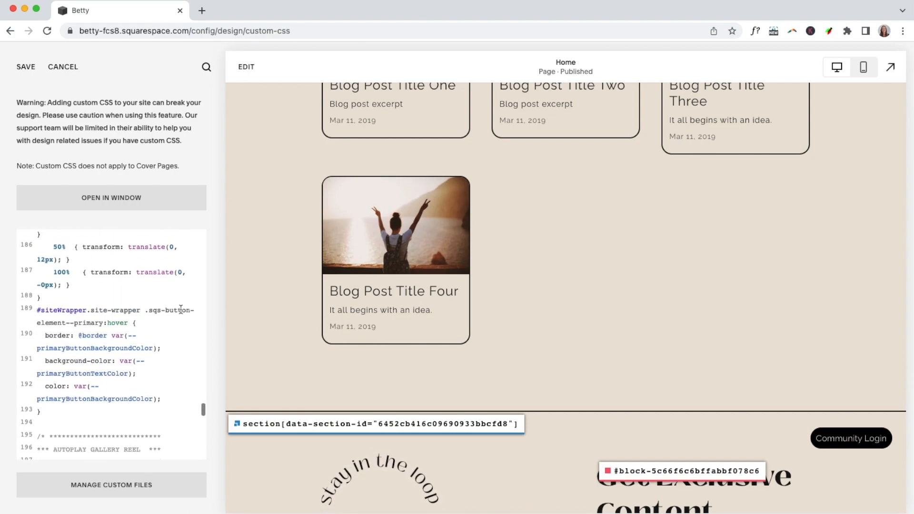
{"action": "scroll", "coordinate": [180, 309], "scroll_direction": "up", "scroll_amount": 4}
{"action": "scroll", "coordinate": [181, 310], "scroll_direction": "down", "scroll_amount": 15}
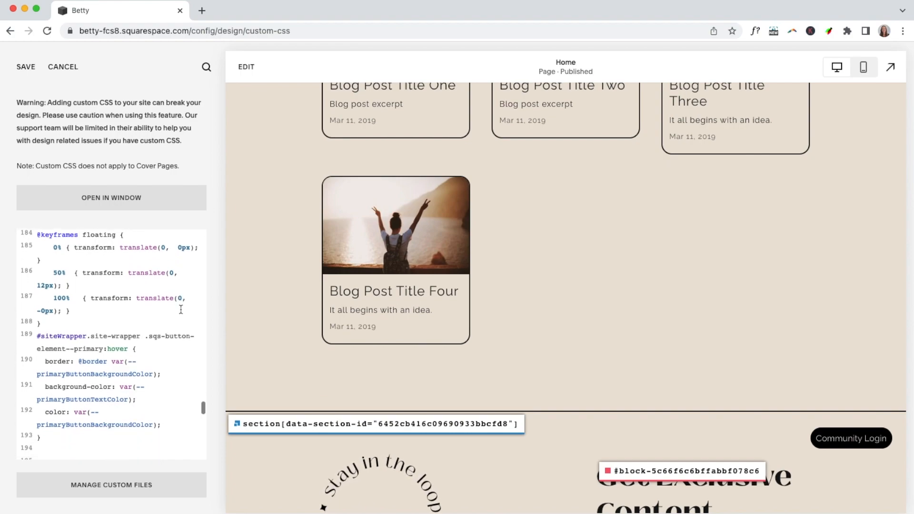
Examine the AUTOPLAY GALLERY REEL rules and behindscenes keyframes alongside the moving gallery in the home page preview
{"action": "scroll", "coordinate": [181, 309], "scroll_direction": "down", "scroll_amount": 3}
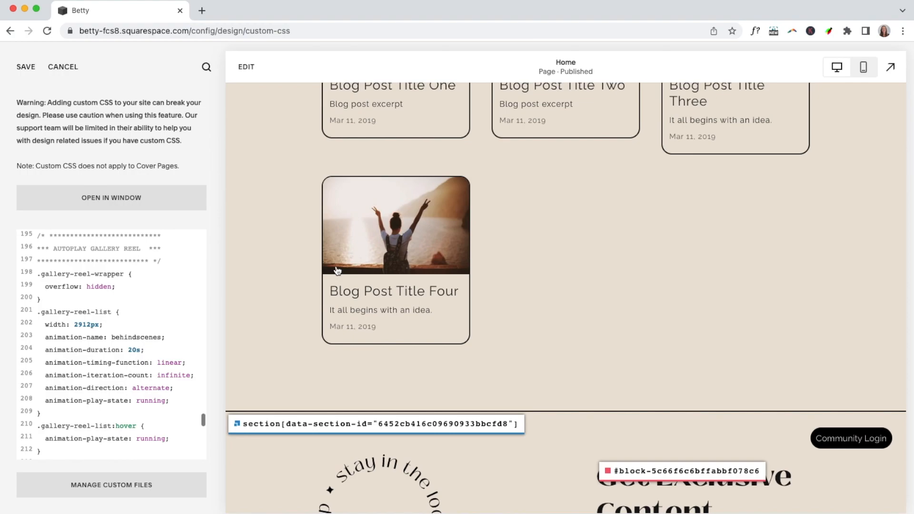
{"action": "scroll", "coordinate": [338, 271], "scroll_direction": "up", "scroll_amount": 15}
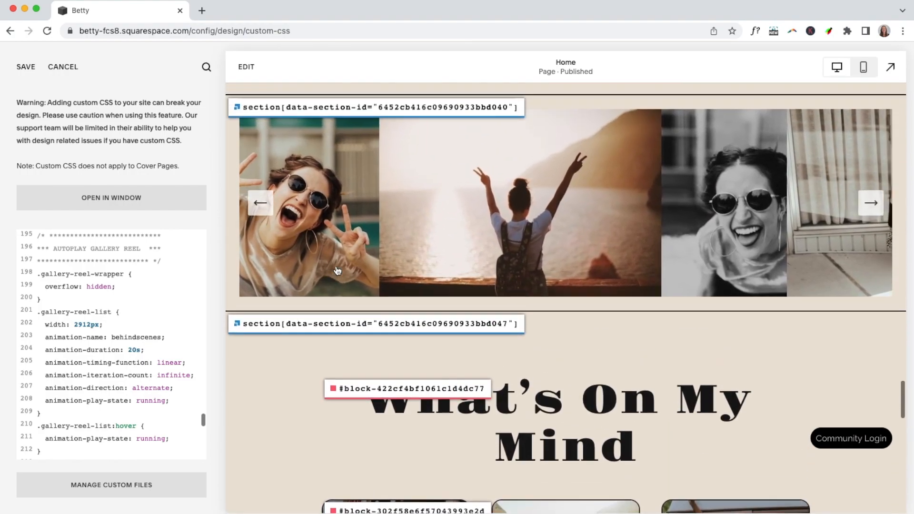
{"action": "scroll", "coordinate": [337, 270], "scroll_direction": "down", "scroll_amount": 1}
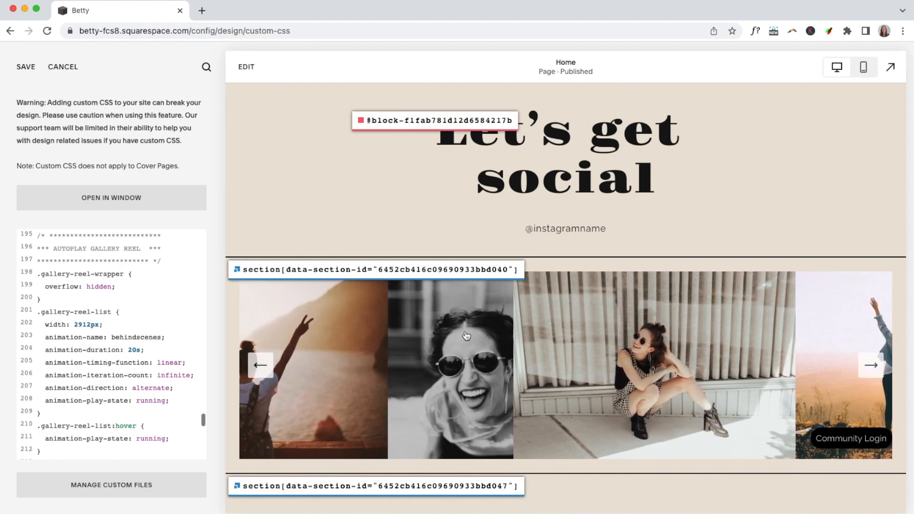
{"action": "scroll", "coordinate": [126, 362], "scroll_direction": "down", "scroll_amount": 5}
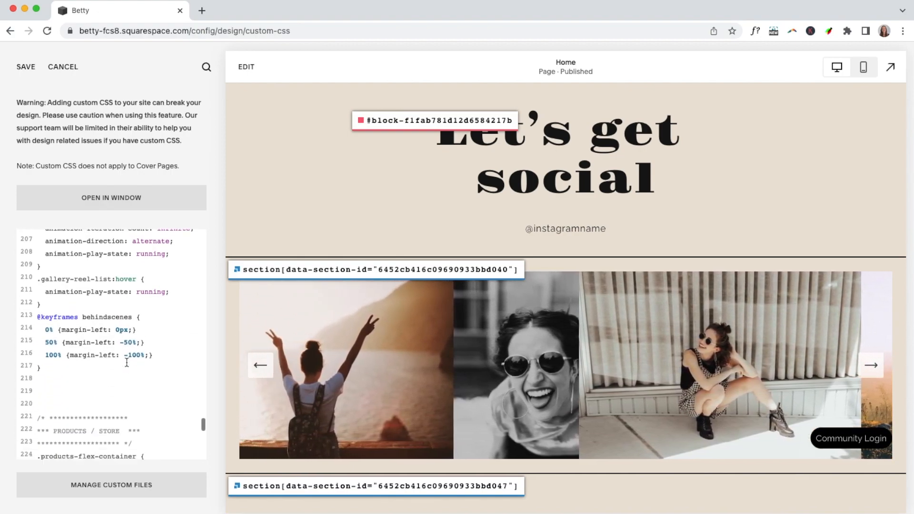
Examine the PRODUCTS / STORE rules for the product grid's margins, borders and image corners
{"action": "scroll", "coordinate": [126, 363], "scroll_direction": "down", "scroll_amount": 2}
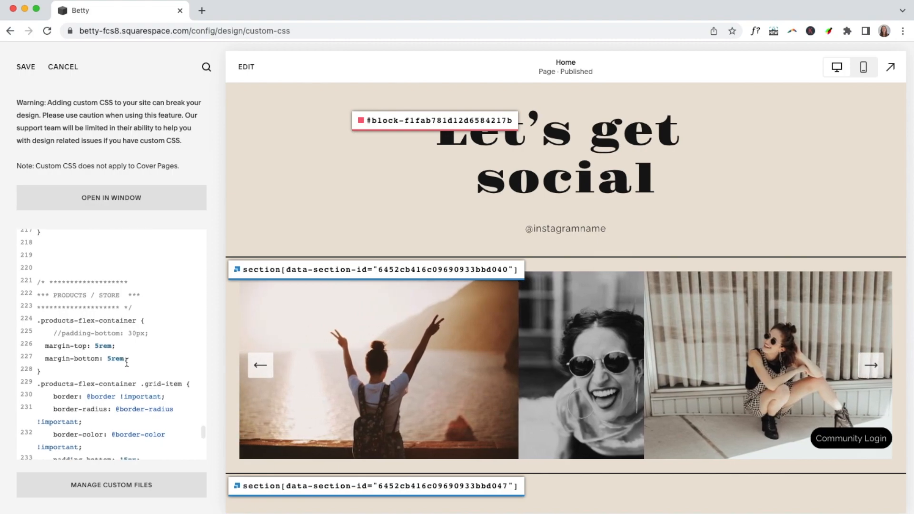
{"action": "scroll", "coordinate": [127, 363], "scroll_direction": "down", "scroll_amount": 2}
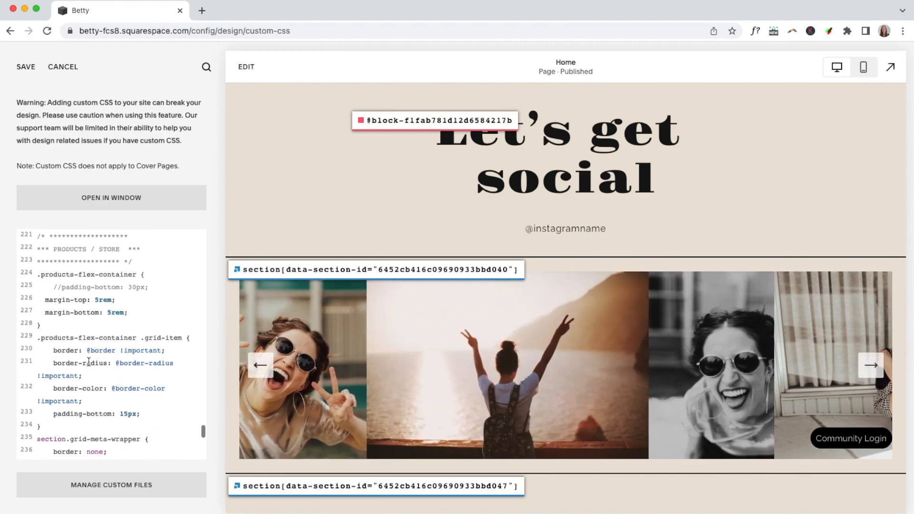
{"action": "scroll", "coordinate": [88, 361], "scroll_direction": "down", "scroll_amount": 5}
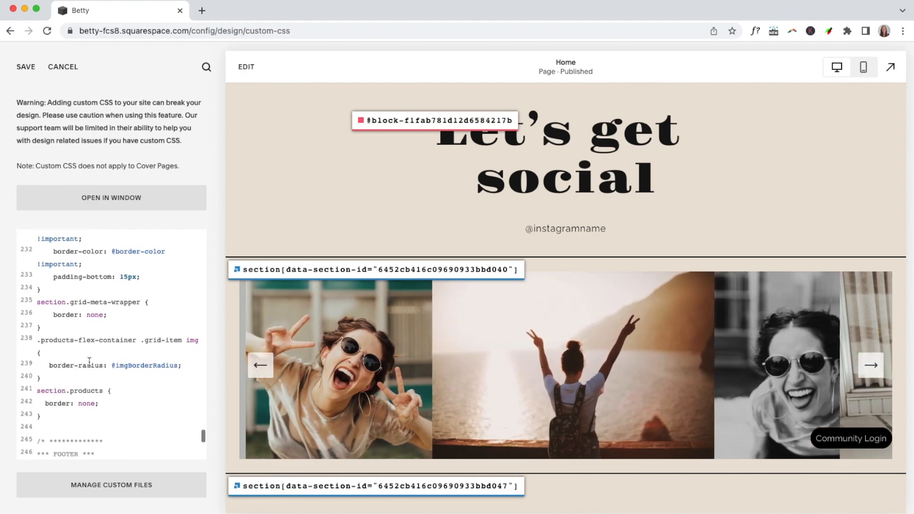
Bring up the FOOTER rules and the footer preview, and turn off the Squarespace ID Finder labels covering it
{"action": "scroll", "coordinate": [89, 362], "scroll_direction": "down", "scroll_amount": 6}
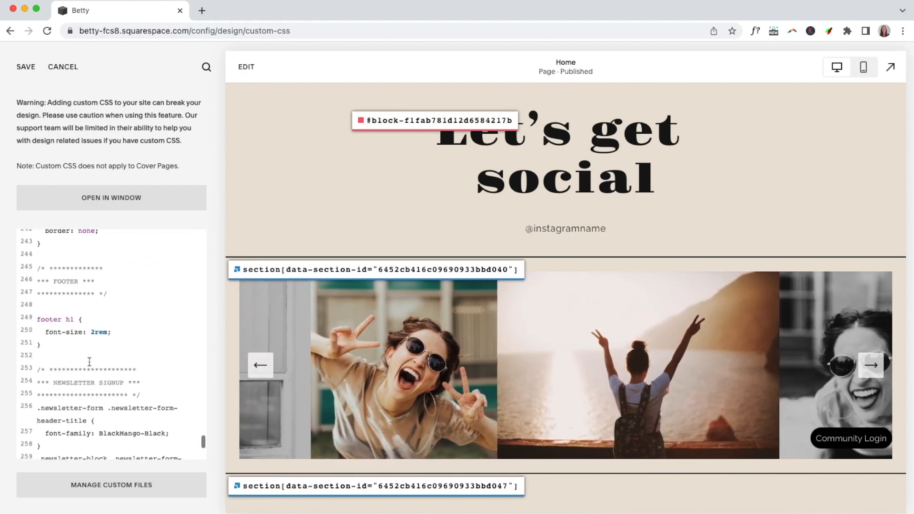
{"action": "scroll", "coordinate": [90, 361], "scroll_direction": "down", "scroll_amount": 2}
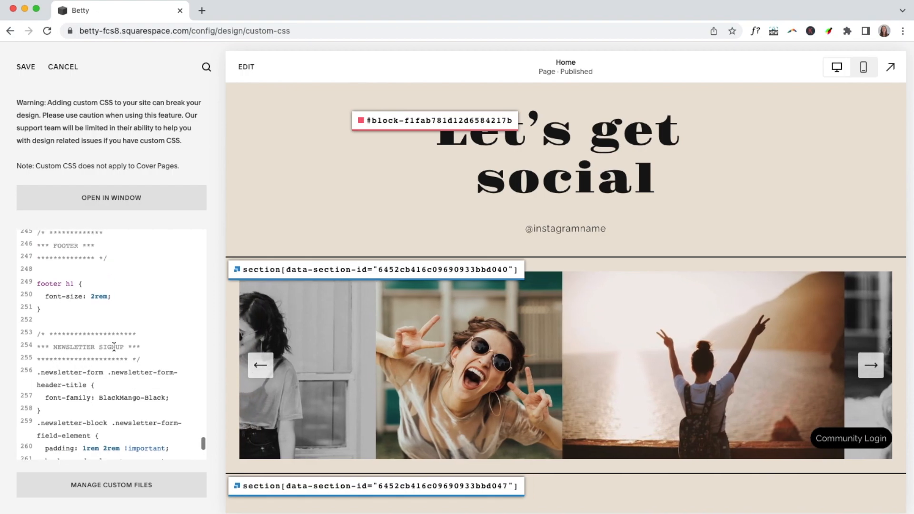
{"action": "scroll", "coordinate": [322, 337], "scroll_direction": "down", "scroll_amount": 20}
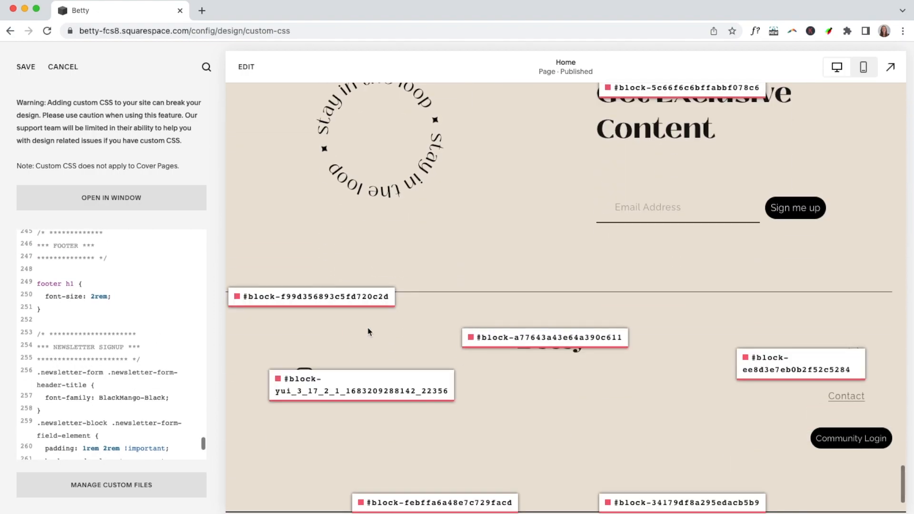
{"action": "left_click", "coordinate": [847, 31]}
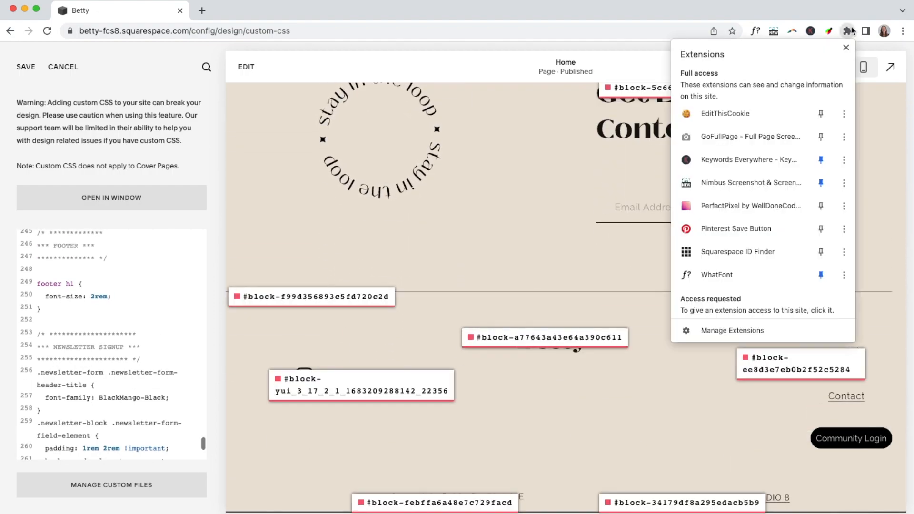
{"action": "left_click", "coordinate": [719, 250]}
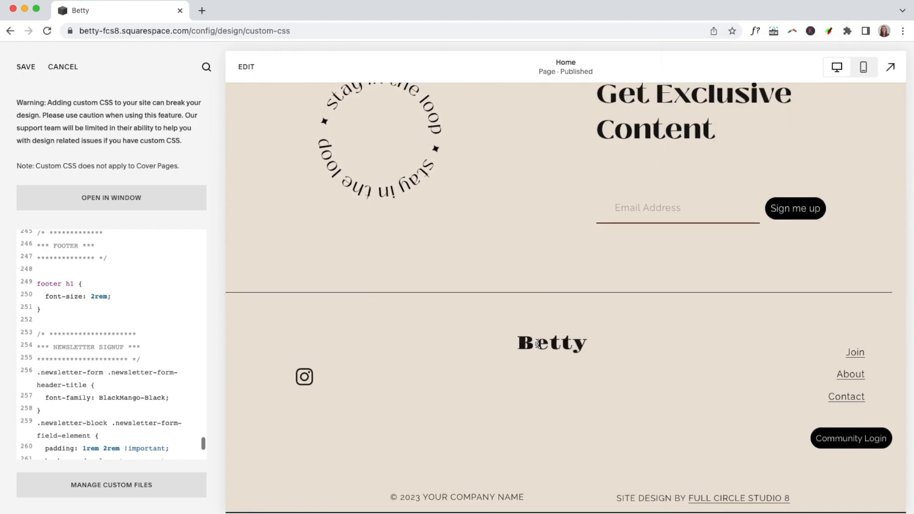
Comment out the font-size declaration in the footer h1 rule to compare the Betty title, and restore the declaration
{"action": "left_click", "coordinate": [46, 297]}
{"action": "type", "text": "//"}
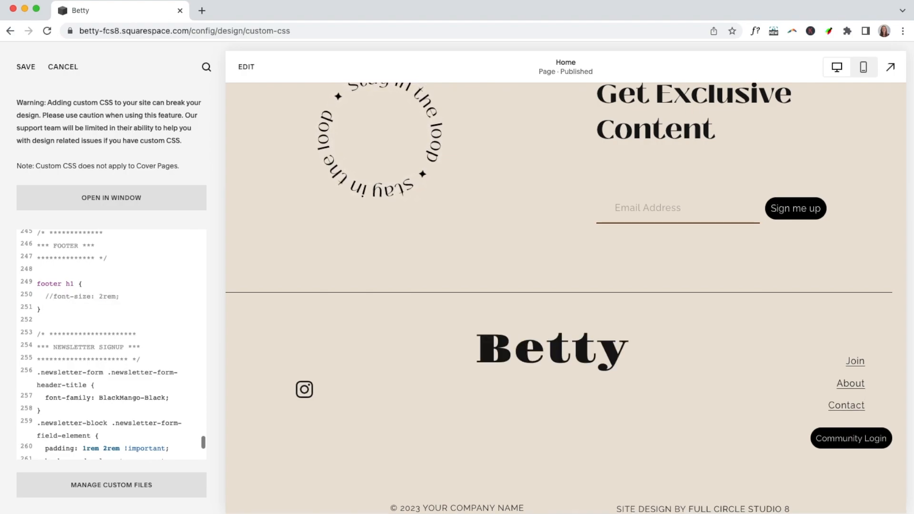
{"action": "key", "text": "BackSpace"}
{"action": "key", "text": "BackSpace"}
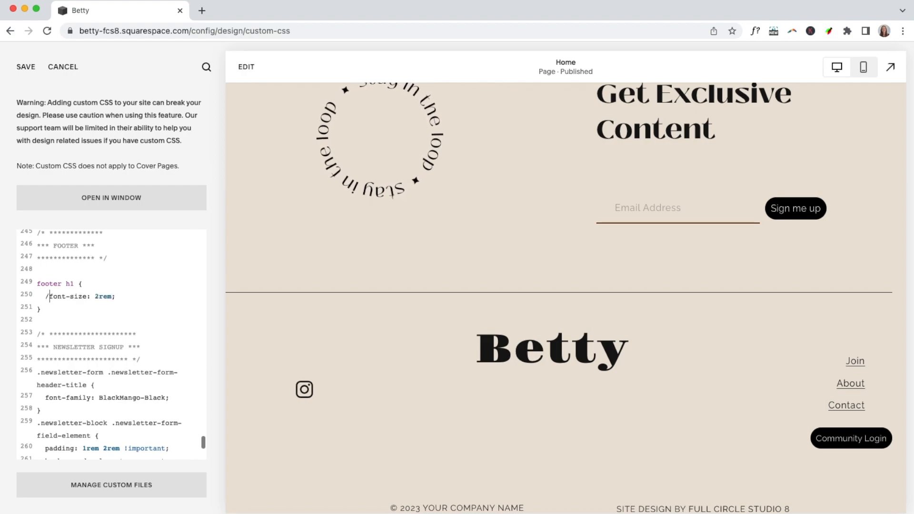
Examine the NEWSLETTER SIGNUP rules for the form title, email field and button alongside the signup form preview
{"action": "scroll", "coordinate": [101, 330], "scroll_direction": "down", "scroll_amount": 3}
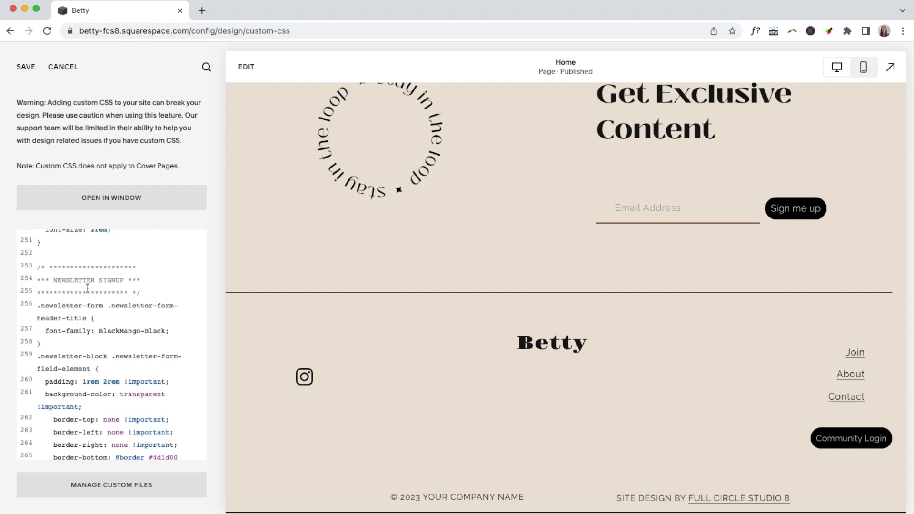
{"action": "scroll", "coordinate": [386, 300], "scroll_direction": "up", "scroll_amount": 2}
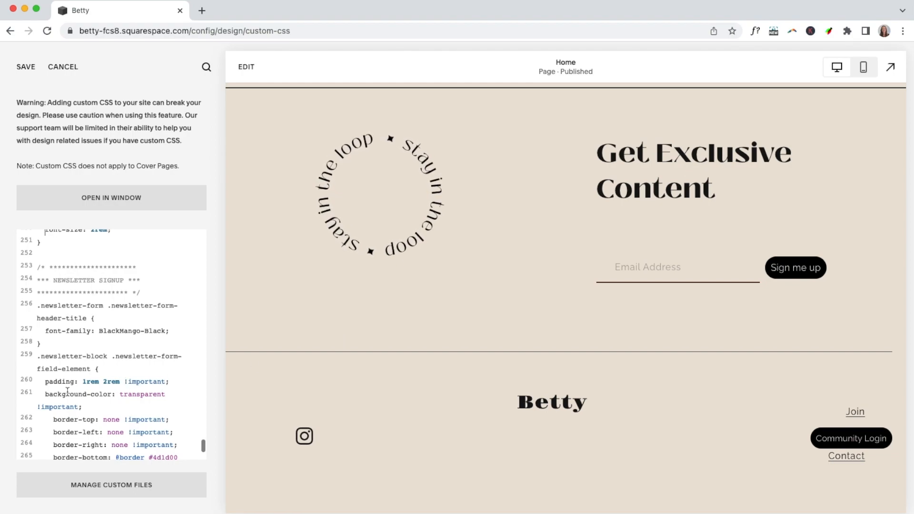
{"action": "scroll", "coordinate": [67, 391], "scroll_direction": "down", "scroll_amount": 1}
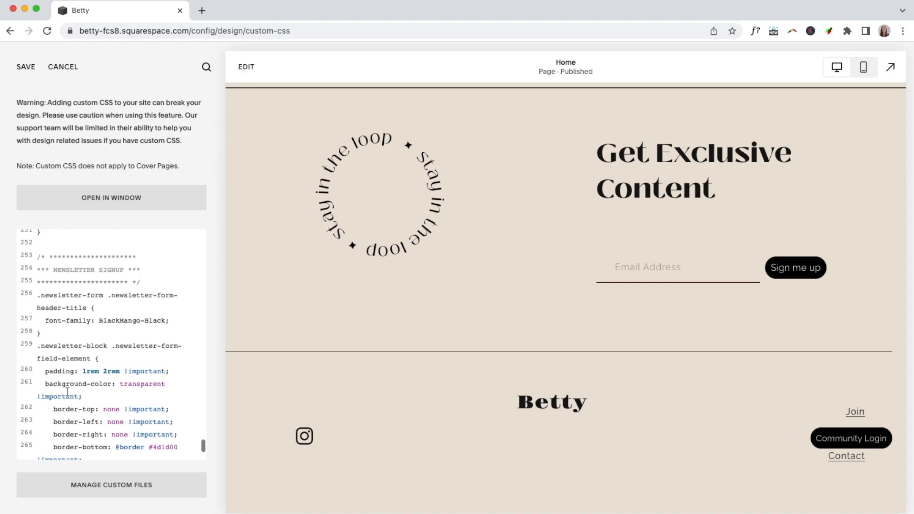
{"action": "scroll", "coordinate": [67, 391], "scroll_direction": "down", "scroll_amount": 3}
{"action": "scroll", "coordinate": [67, 392], "scroll_direction": "down", "scroll_amount": 6}
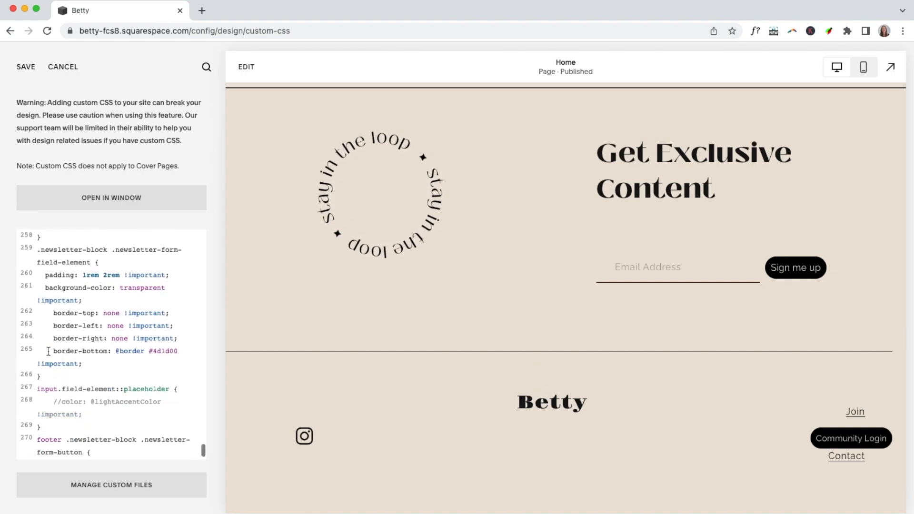
{"action": "scroll", "coordinate": [48, 351], "scroll_direction": "down", "scroll_amount": 2}
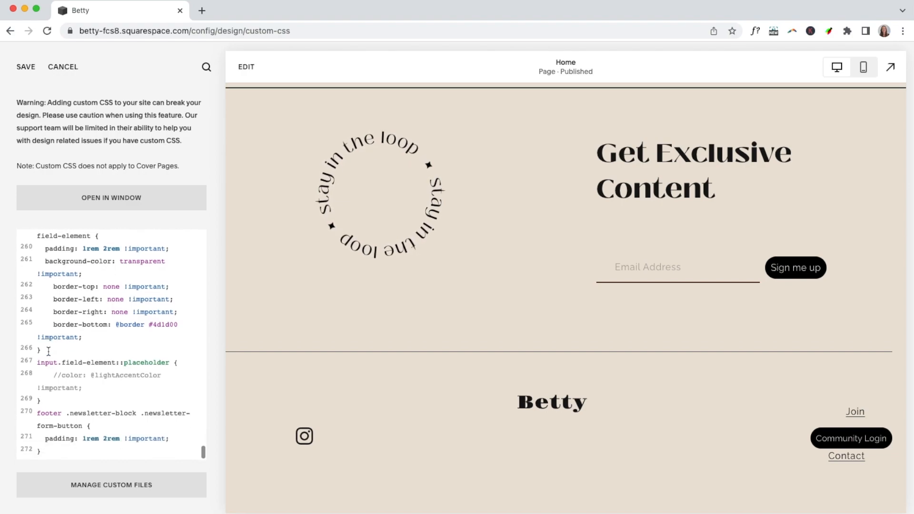
{"action": "scroll", "coordinate": [48, 351], "scroll_direction": "up", "scroll_amount": 2}
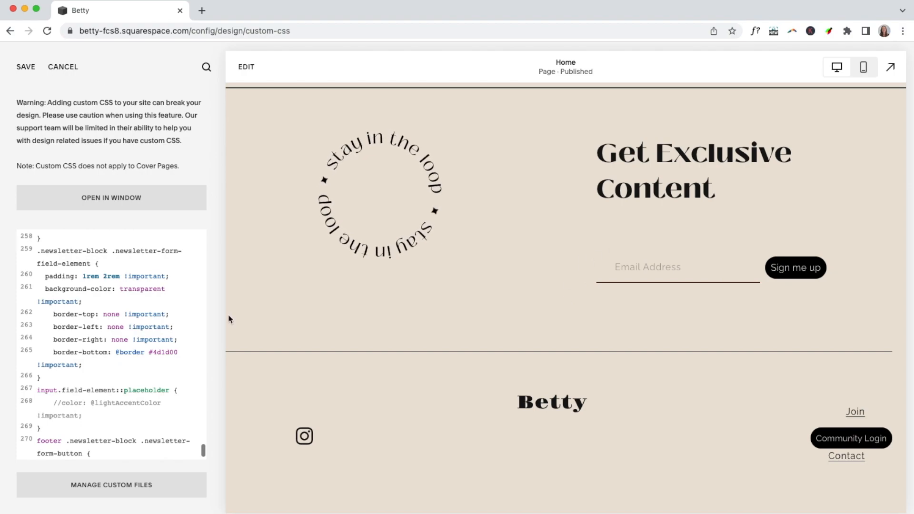
Comment out the transparent background-color and the border-top, border-left and border-right declarations in the newsletter field rule
{"action": "left_click", "coordinate": [42, 288]}
{"action": "type", "text": "//"}
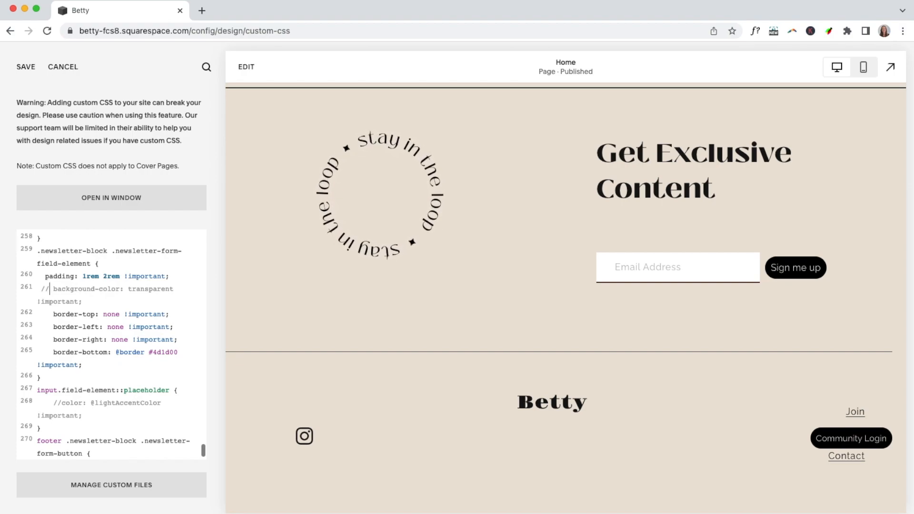
{"action": "left_click", "coordinate": [48, 316]}
{"action": "type", "text": "//"}
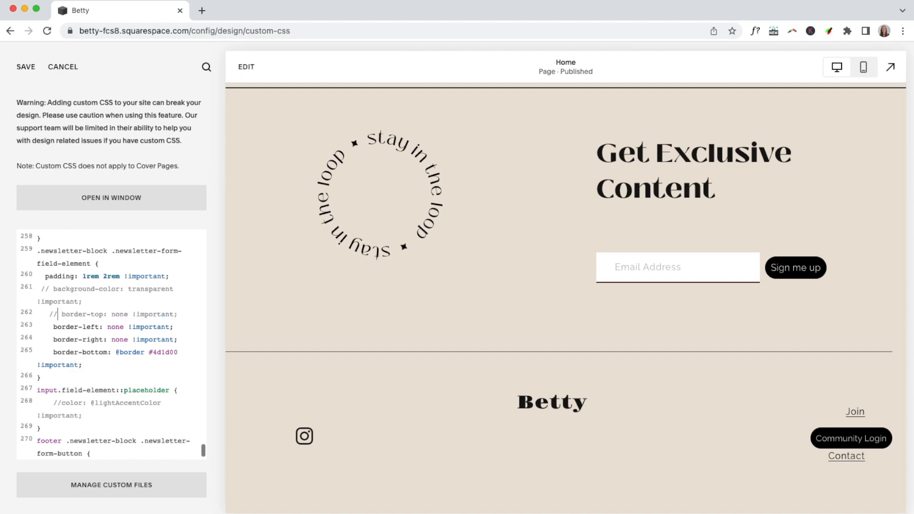
{"action": "left_click", "coordinate": [49, 328]}
{"action": "type", "text": "//"}
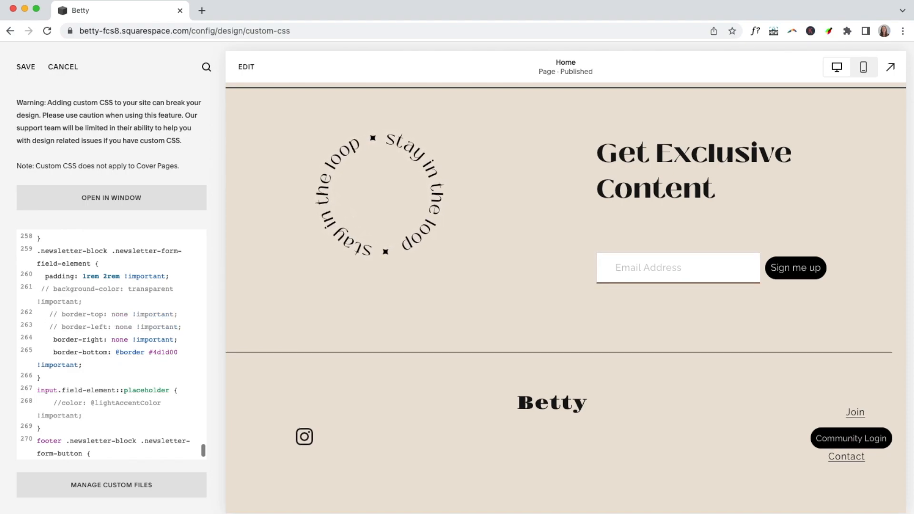
{"action": "left_click", "coordinate": [49, 340]}
{"action": "type", "text": "//"}
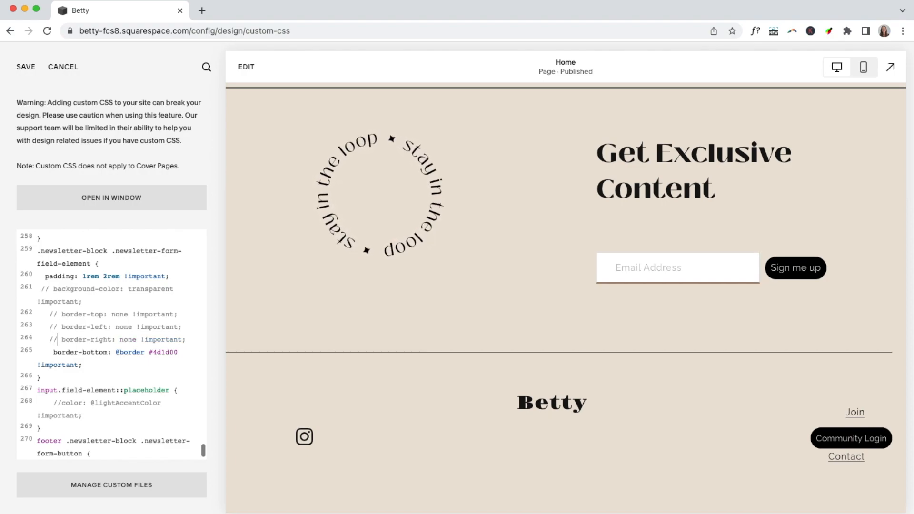
Remove the comment marks from the right, left and top border and background-color declarations in the newsletter field rule
{"action": "key", "text": "BackSpace"}
{"action": "key", "text": "BackSpace"}
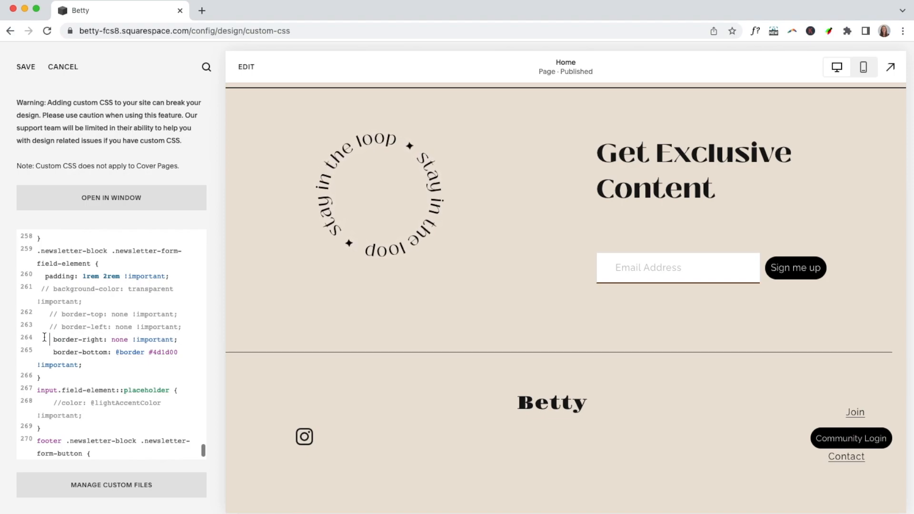
{"action": "left_click", "coordinate": [59, 329]}
{"action": "key", "text": "BackSpace"}
{"action": "key", "text": "BackSpace"}
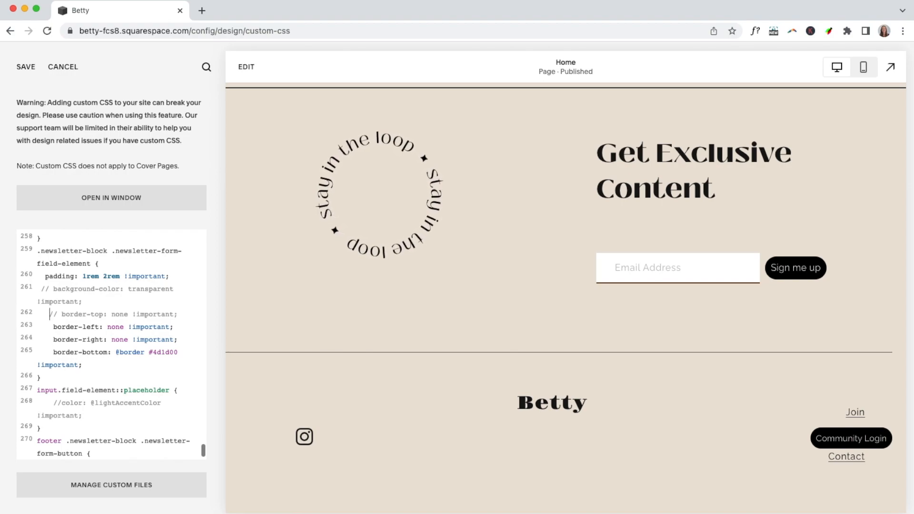
{"action": "key", "text": "shift+Right"}
{"action": "key", "text": "shift+Right"}
{"action": "key", "text": "BackSpace"}
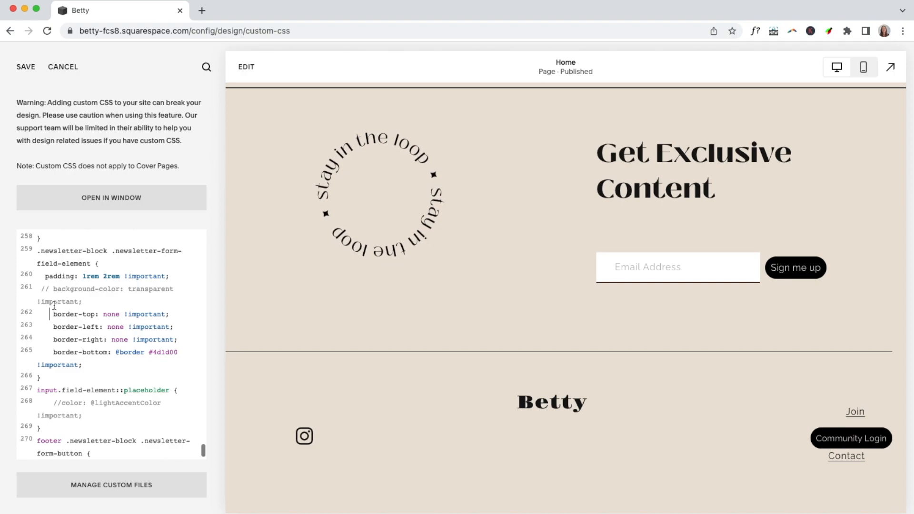
{"action": "left_click", "coordinate": [50, 288]}
{"action": "key", "text": "BackSpace"}
{"action": "key", "text": "BackSpace"}
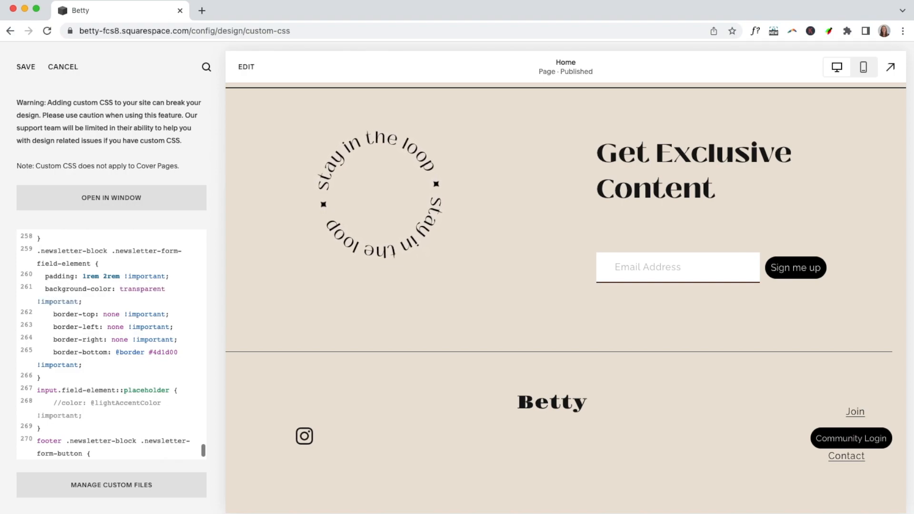